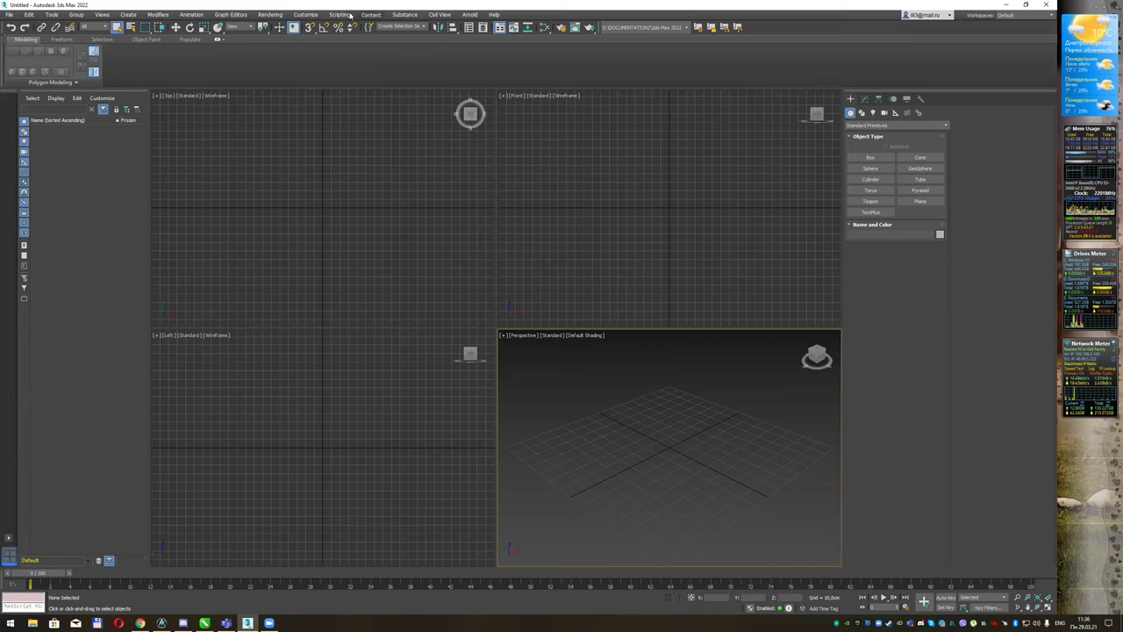
- Set system and display units to Metric Centimeters, then maximize the Perspective viewport
left_click(306, 15)
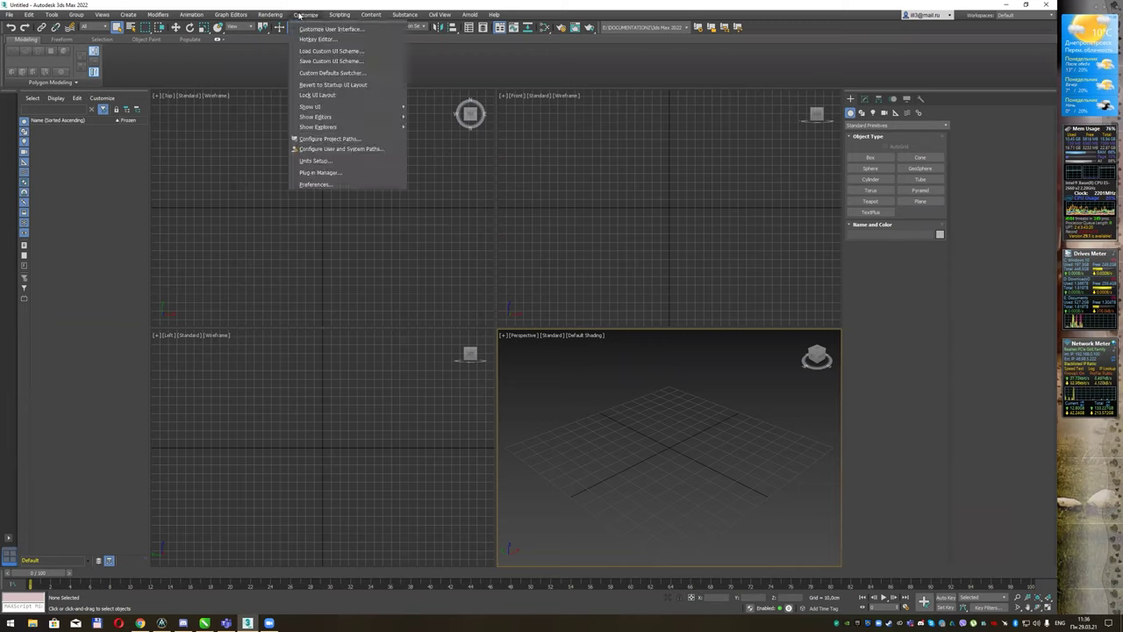
left_click(359, 162)
left_click(494, 199)
mouse_move(527, 214)
left_mouse_down()
mouse_move(642, 185)
mouse_move(632, 182)
left_mouse_up()
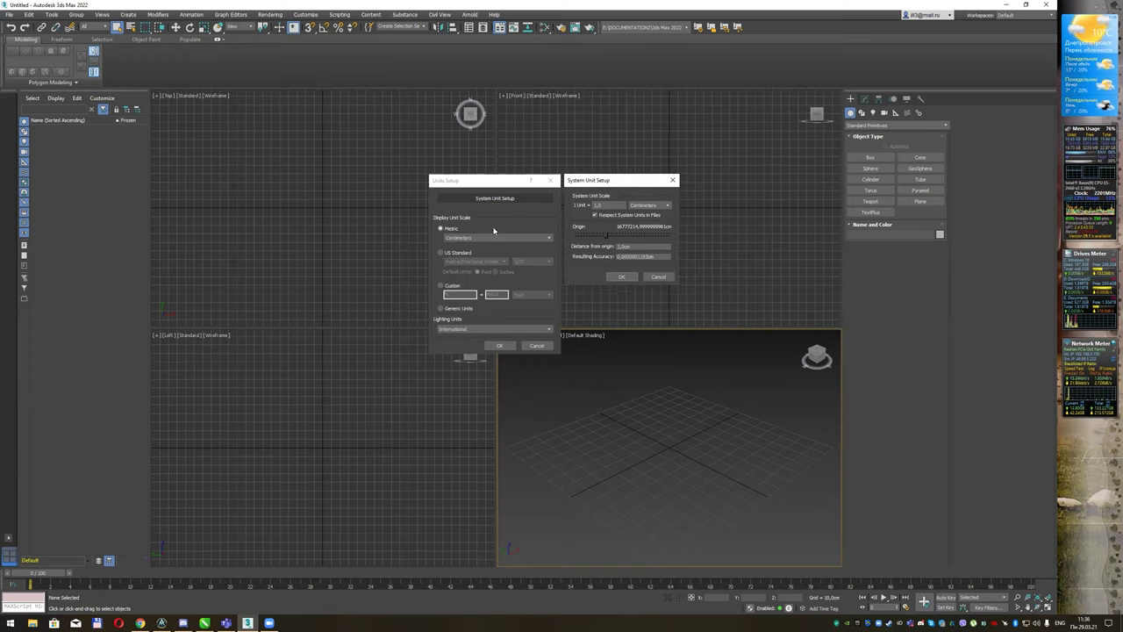
left_click(621, 276)
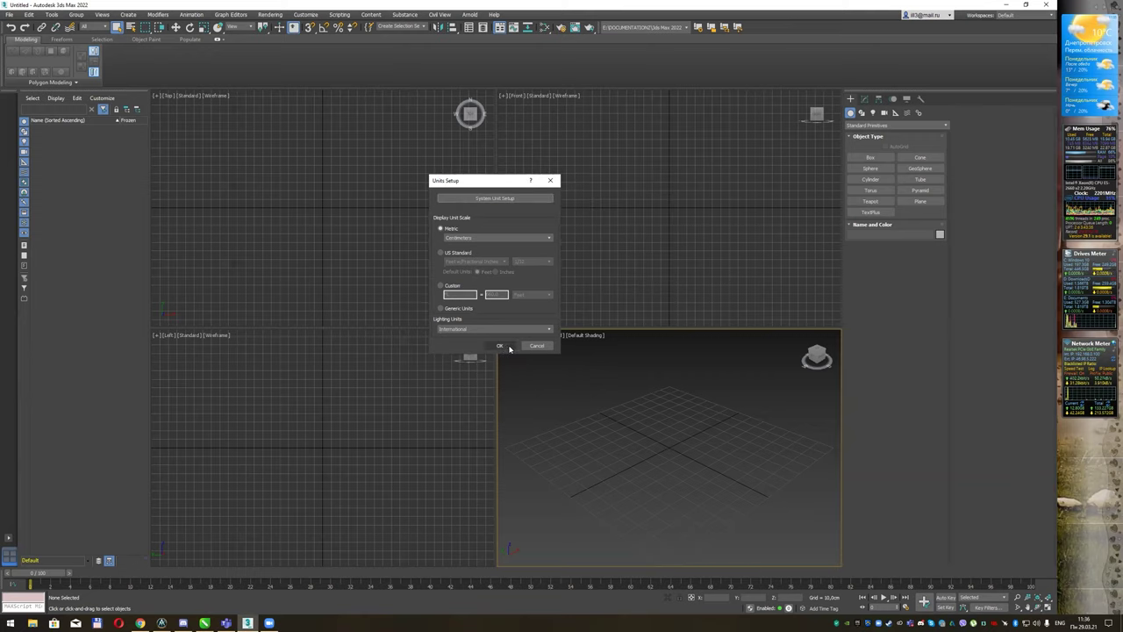
left_click(501, 347)
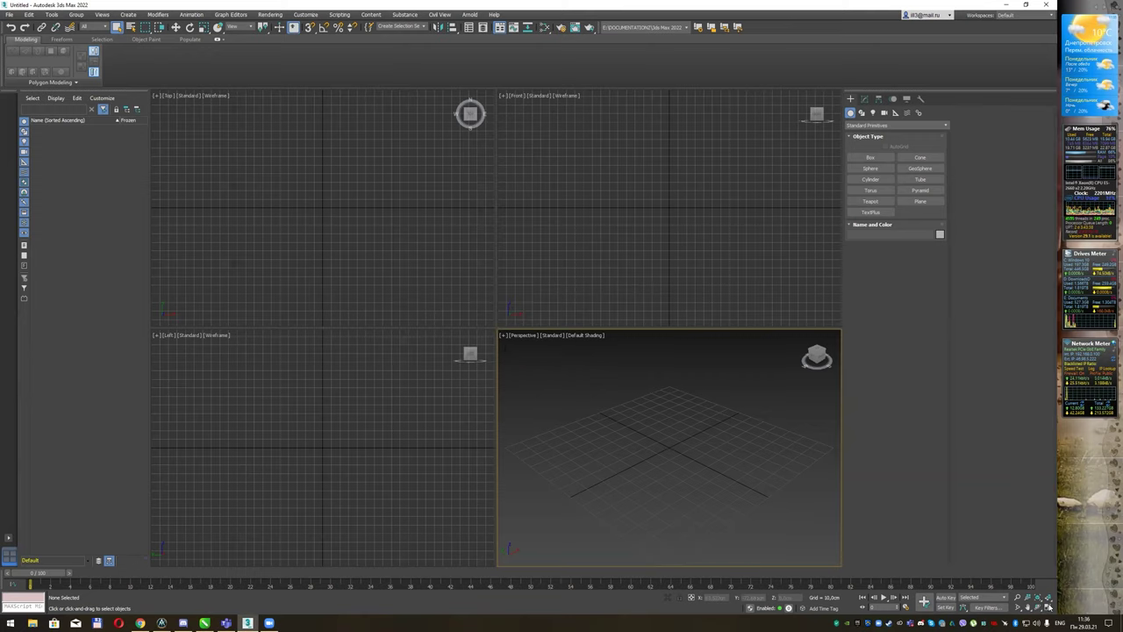
left_click(1048, 606)
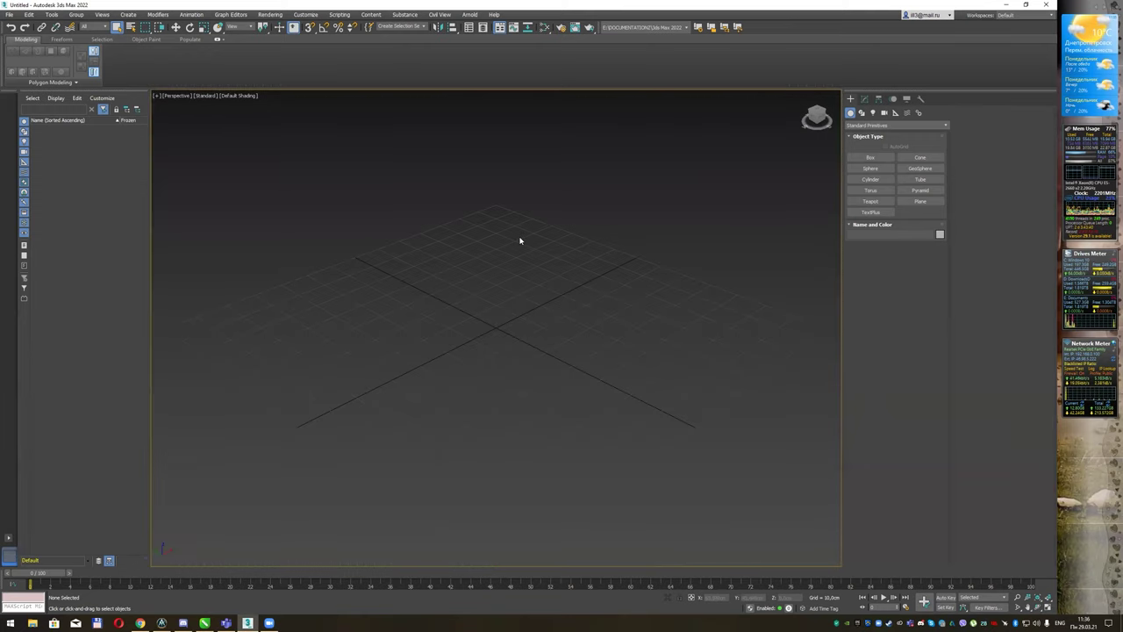
- Draw an 18-sided flat cylinder at the grid centre, show edged faces, and set 1 height segment
left_click(871, 180)
left_click_drag(494, 322, 650, 413)
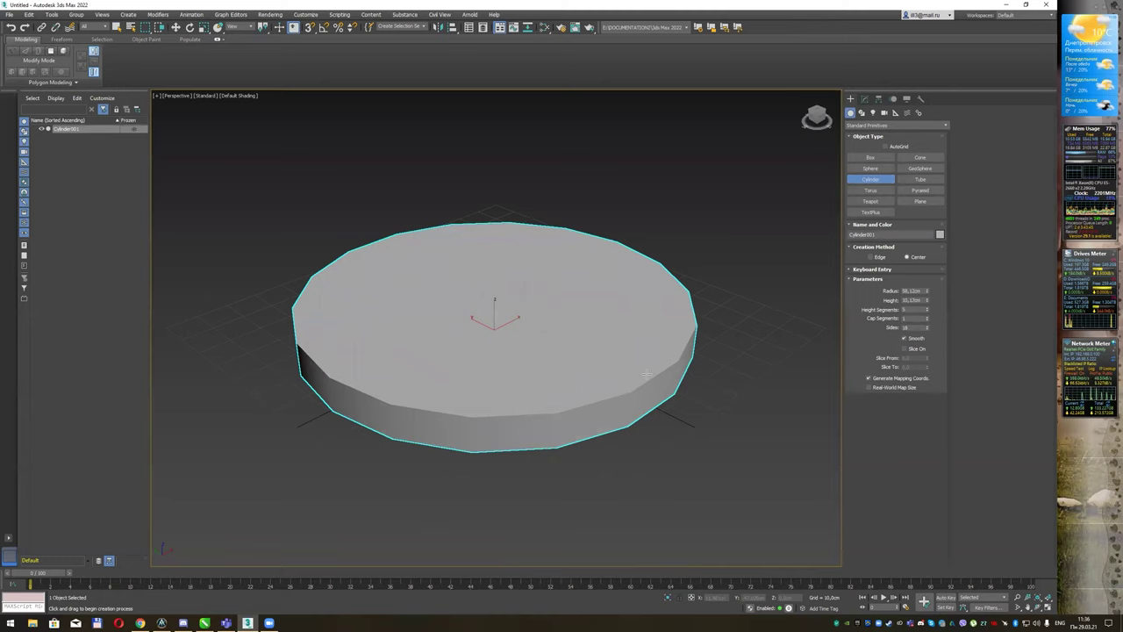
key("F4")
middle_click_drag(591, 284, 558, 270)
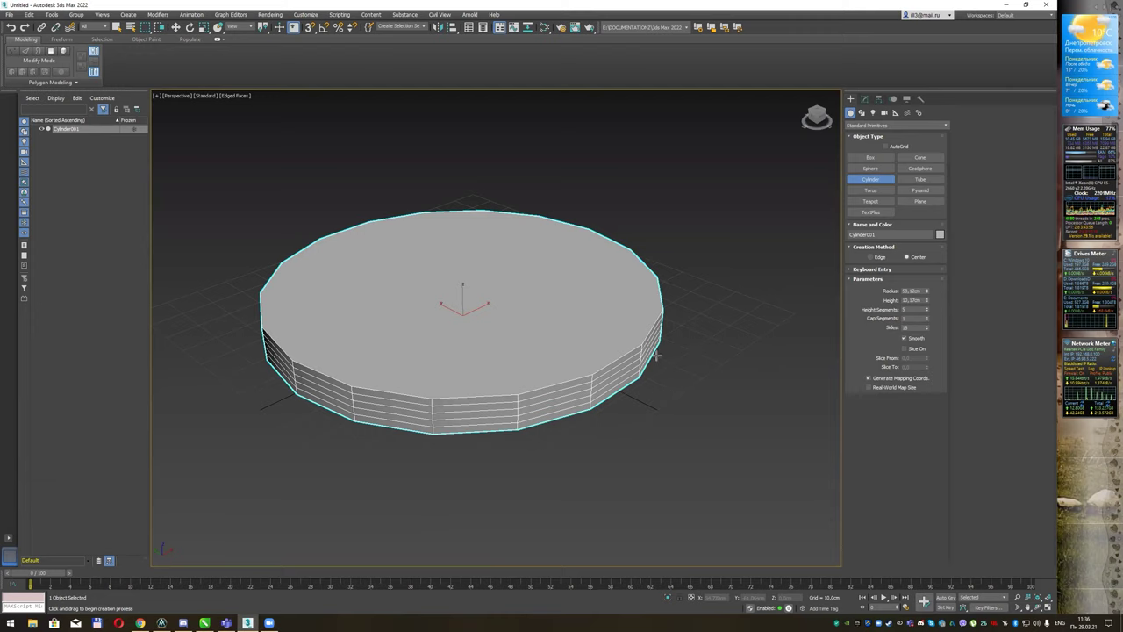
right_click(926, 310)
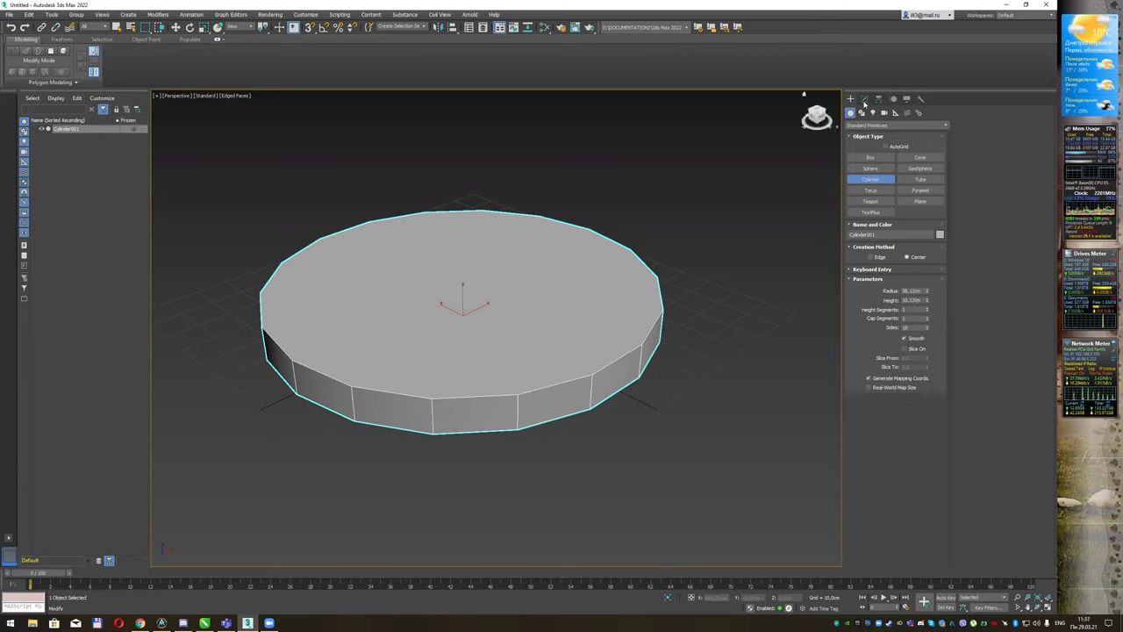
- Set the cylinder's radius to 1500 cm and height to 20 cm, and frame it
left_click(864, 100)
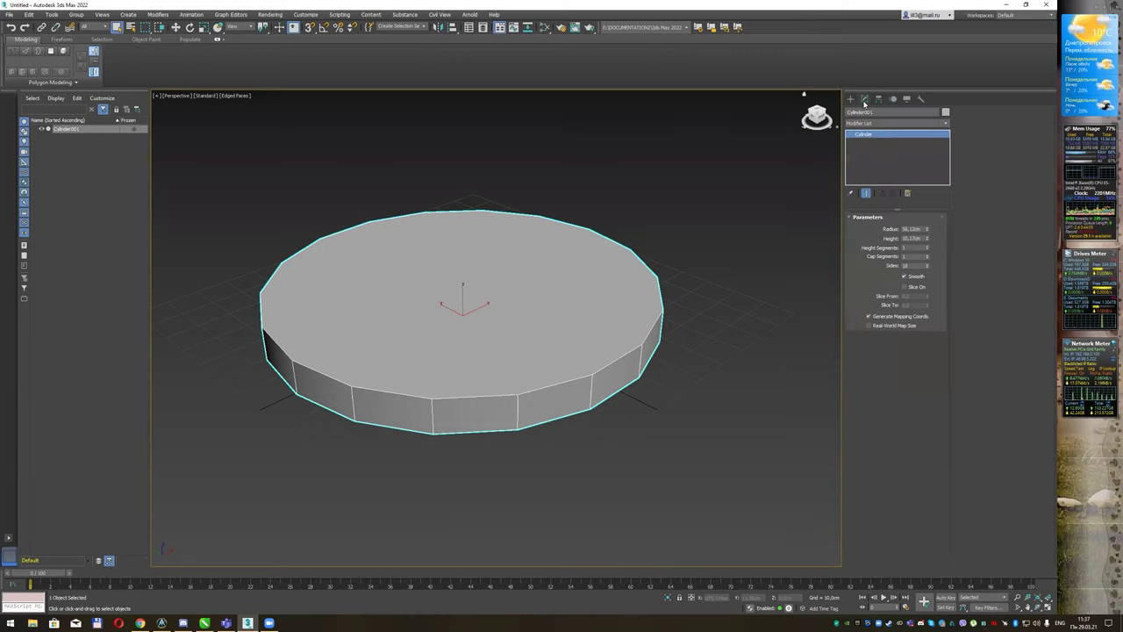
double_click(906, 229)
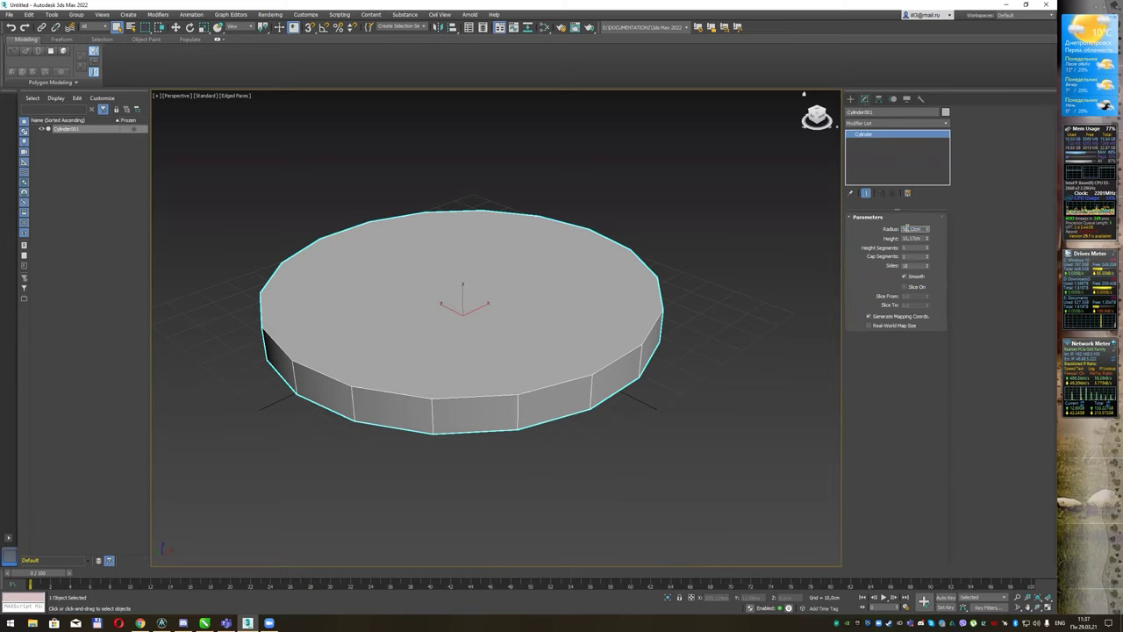
type("1500")
key("Tab")
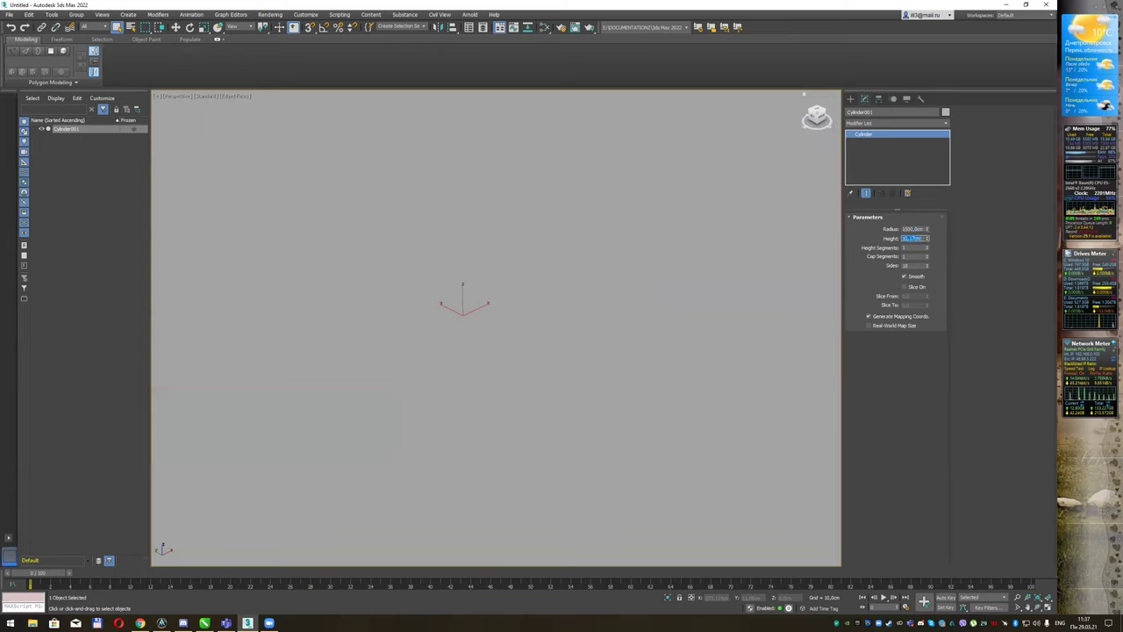
type("20")
key("Return")
scroll(546, 252, "down", 1)
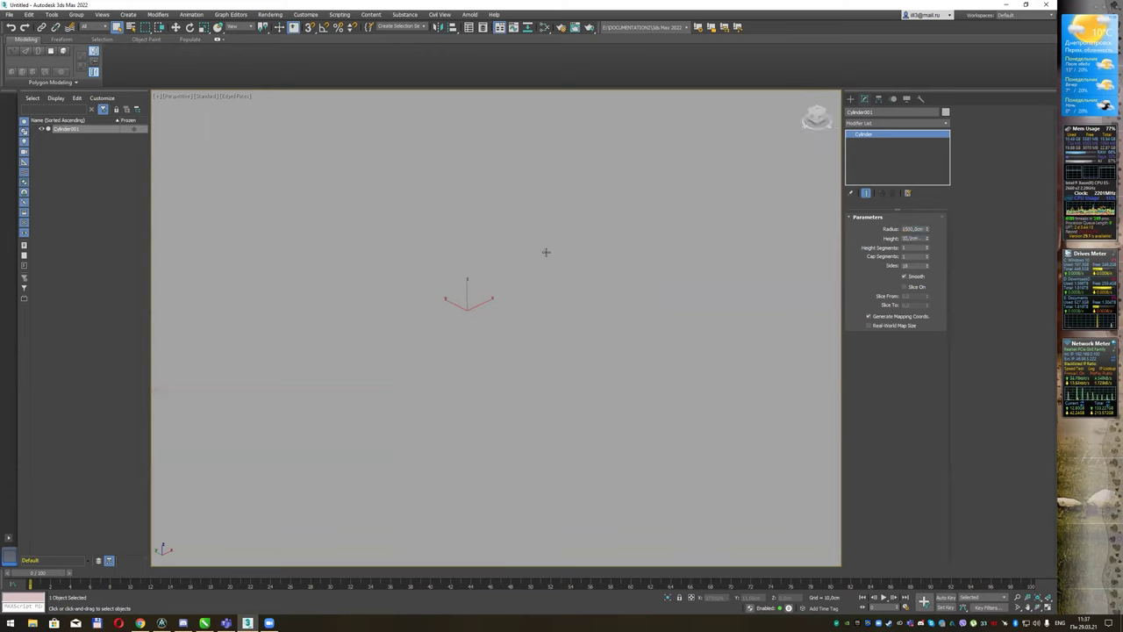
key("z")
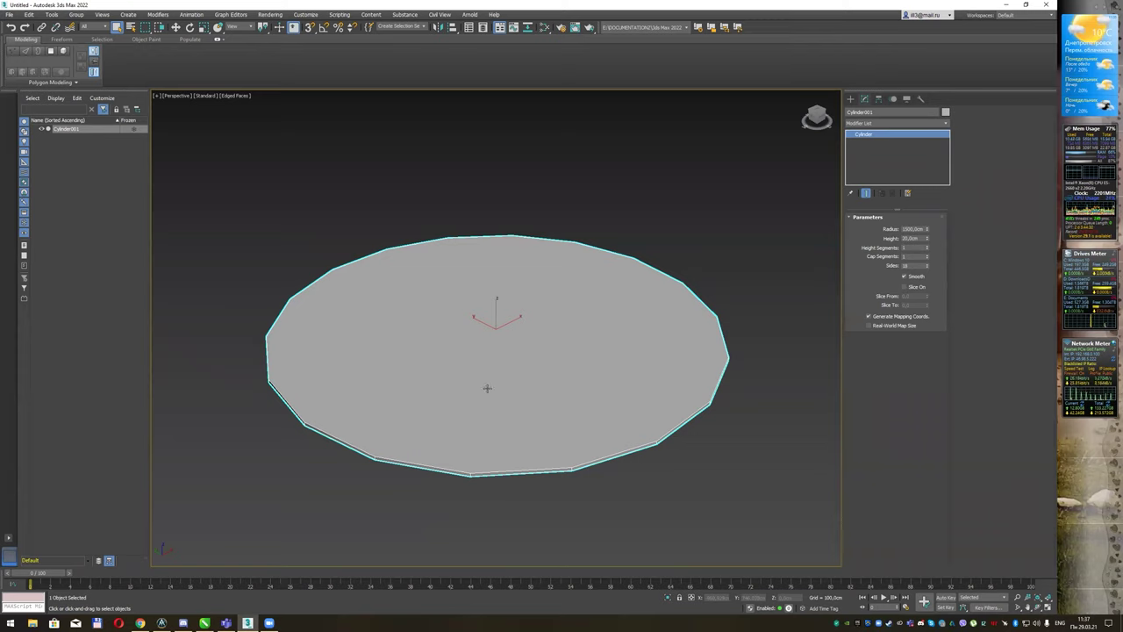
- Raise the disc's sides to 32 so it looks smoother
left_click_drag(917, 265, 866, 266)
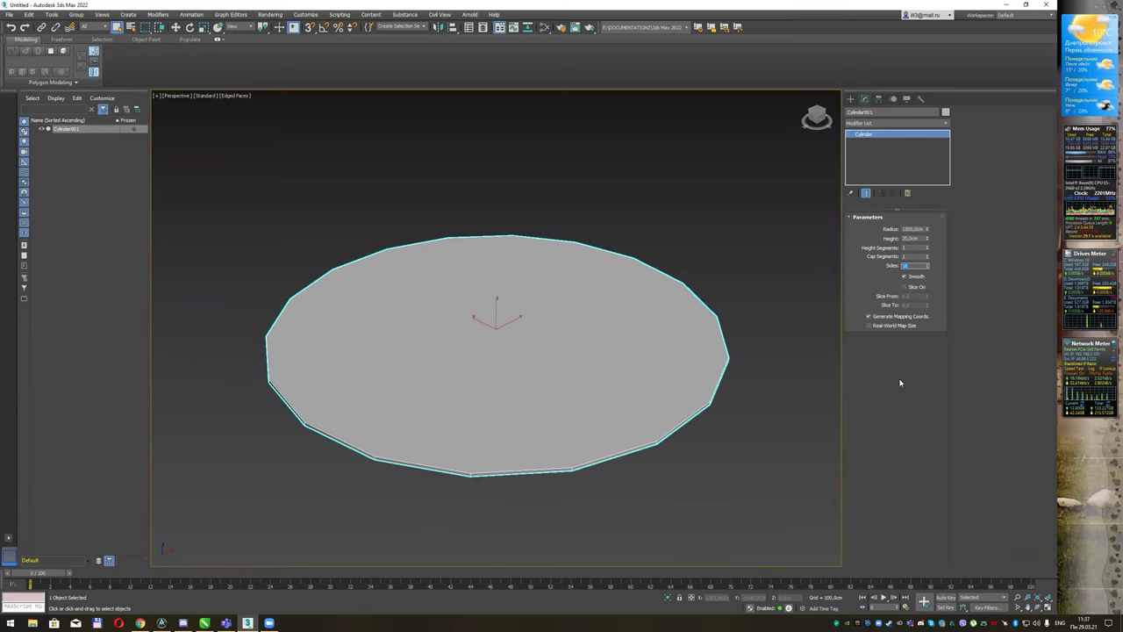
scroll(671, 405, "up", 2)
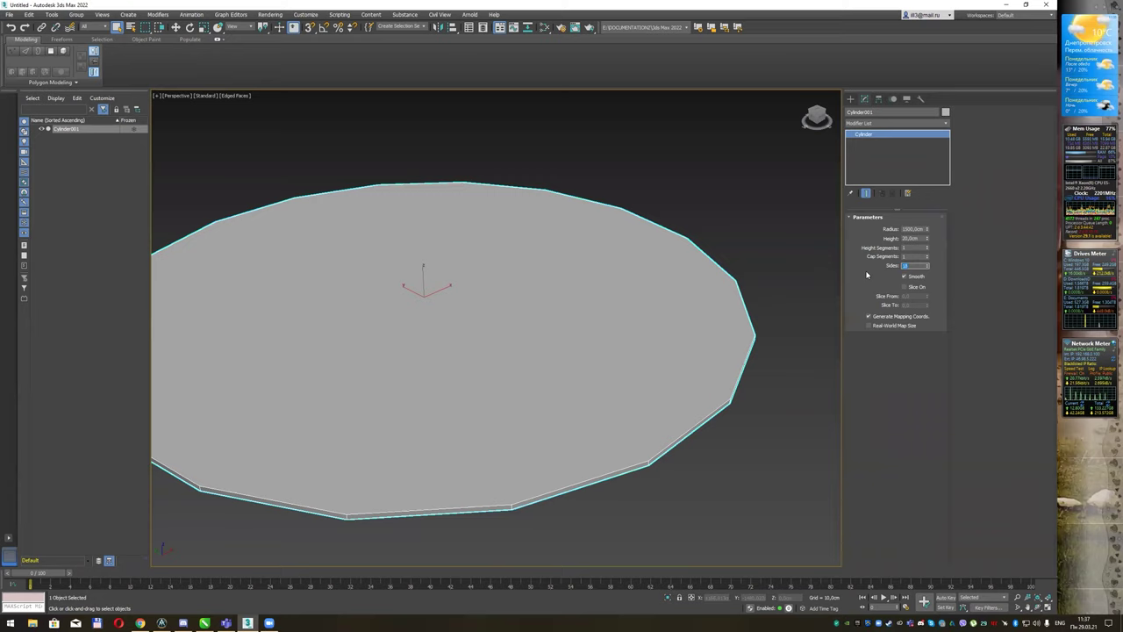
key("Return")
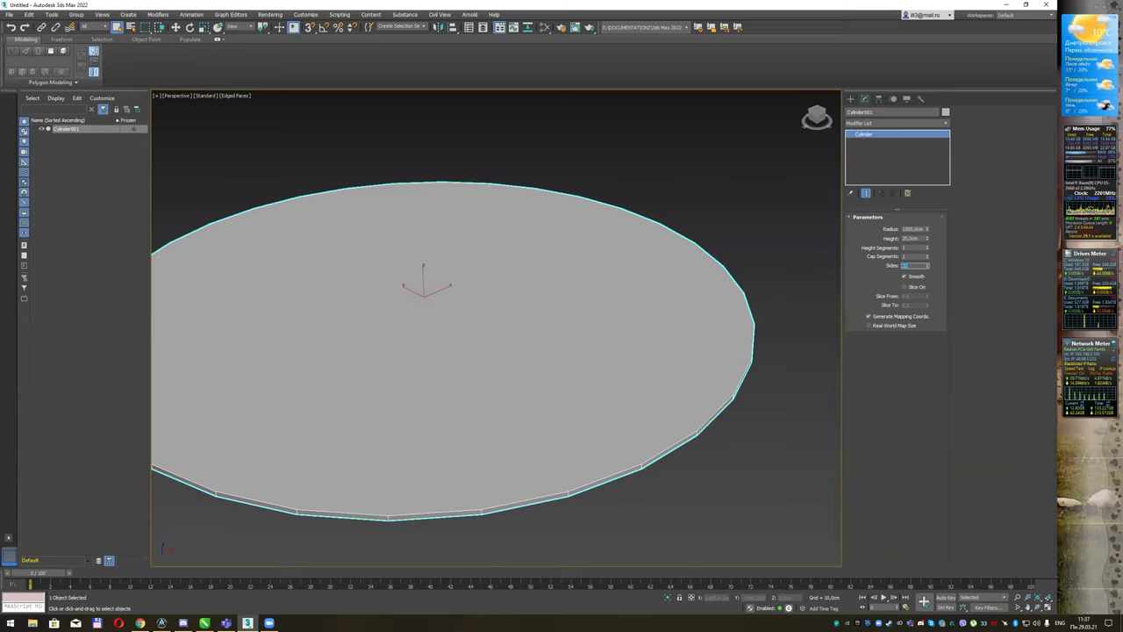
middle_click_drag(472, 271, 514, 261)
scroll(514, 260, "down", 3)
middle_click_drag(577, 236, 530, 311)
key("w")
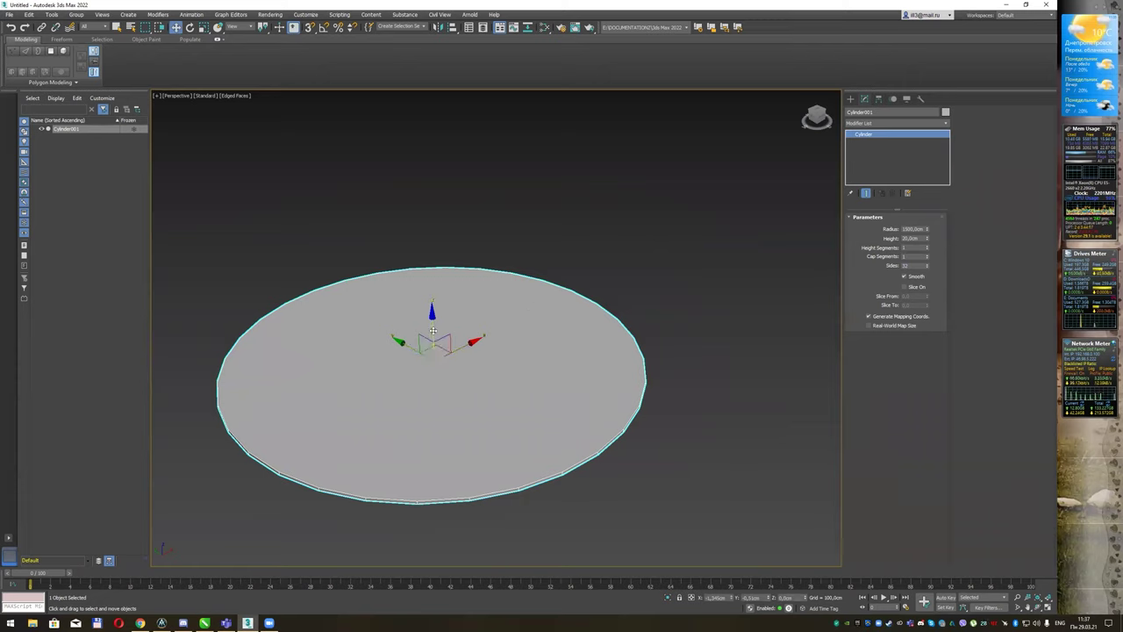
- Shift-drag a copy of the disc upward and shrink Cylinder002's radius to 1380 cm
left_click_drag(433, 331, 467, 266, "shift")
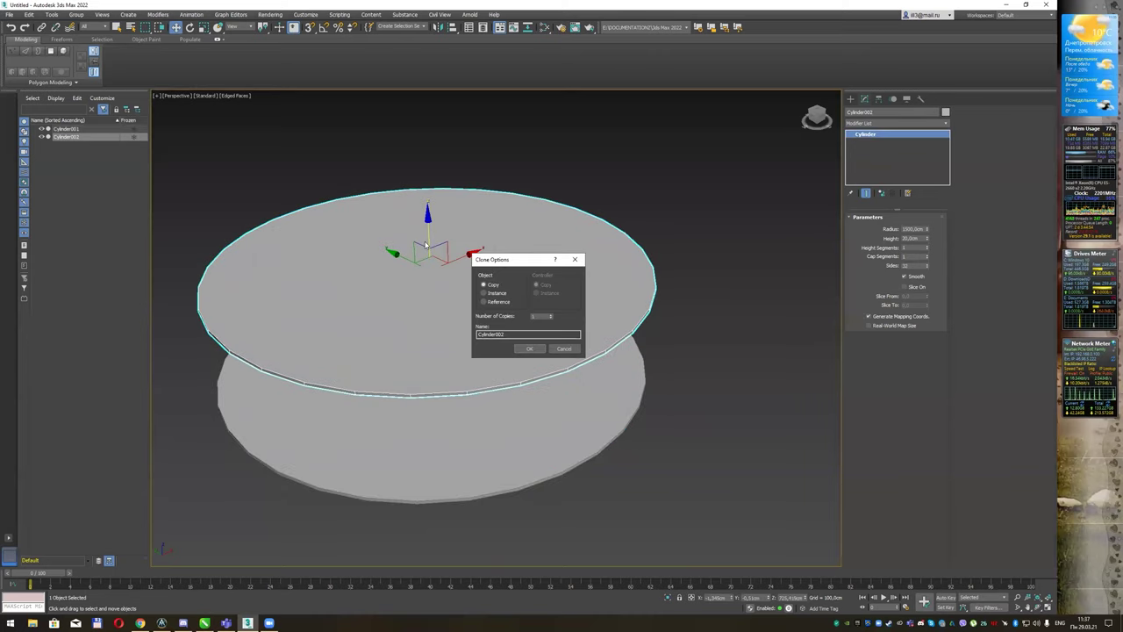
left_click(529, 348)
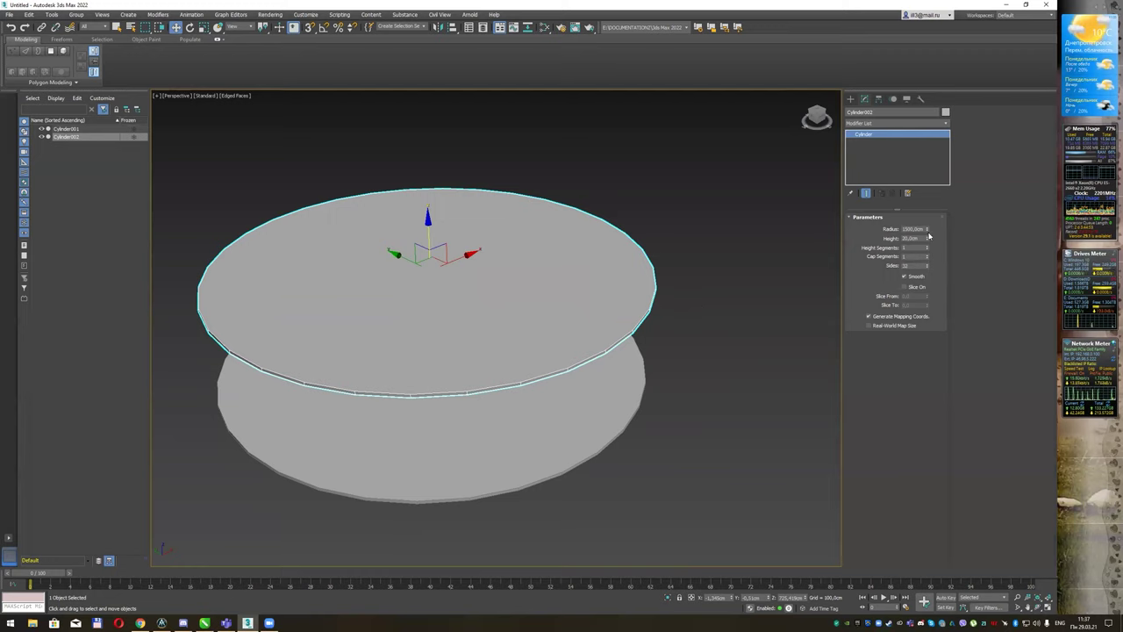
left_click_drag(927, 230, 926, 232)
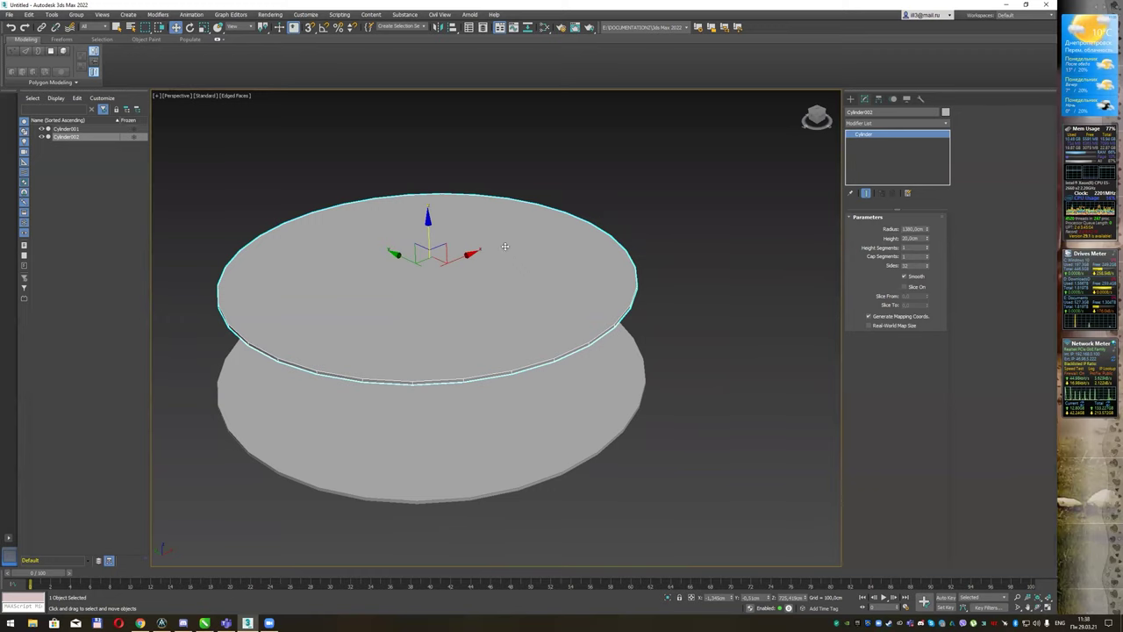
middle_click_drag(509, 247, 508, 233)
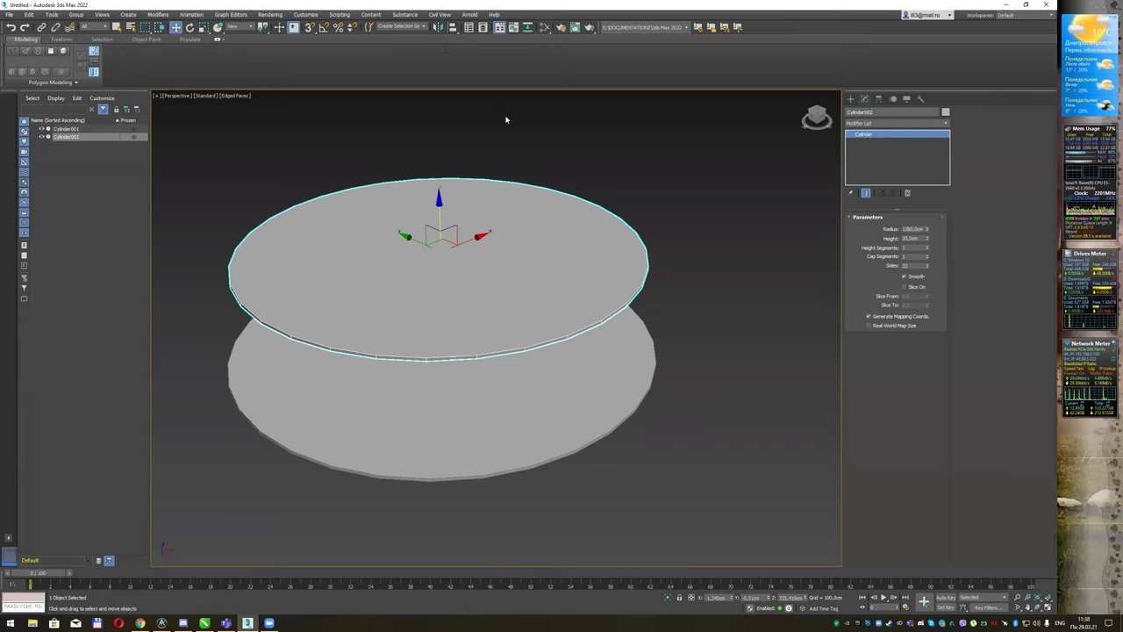
- Align Cylinder002's Z minimum to Cylinder001's Z maximum so it sits on the base disc
left_click(452, 28)
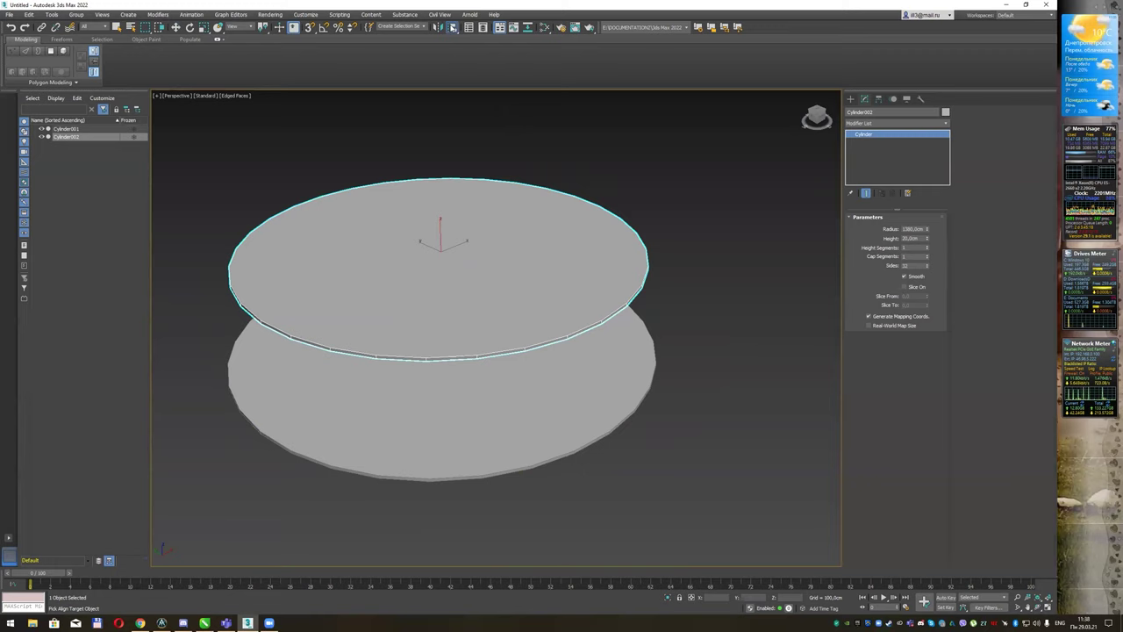
left_click(604, 397)
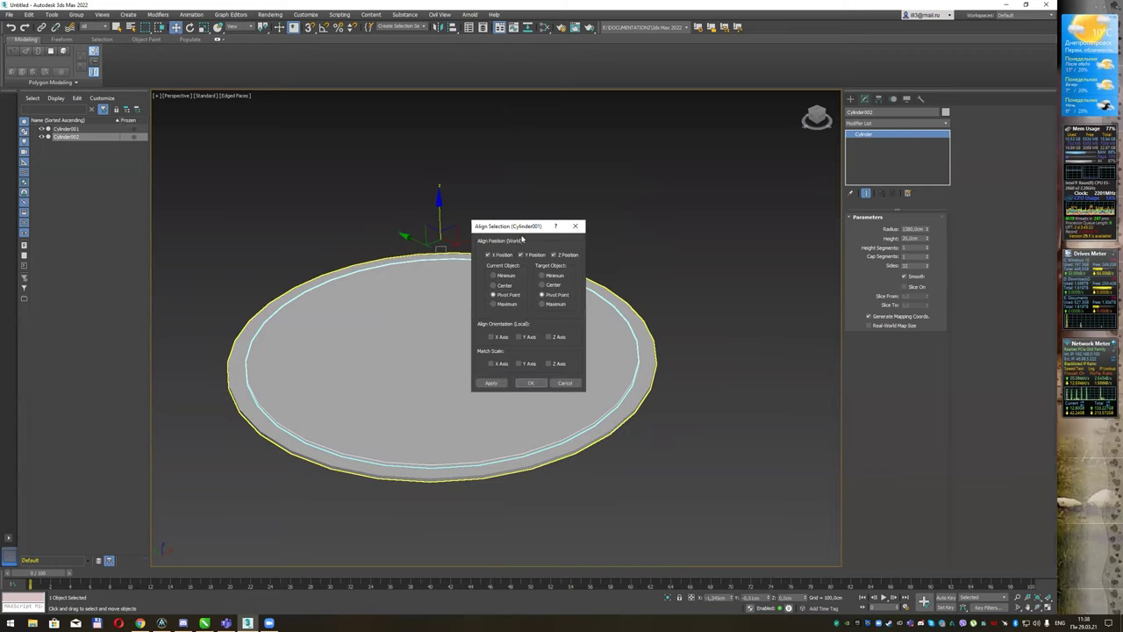
left_click_drag(518, 225, 629, 147)
left_click(606, 176)
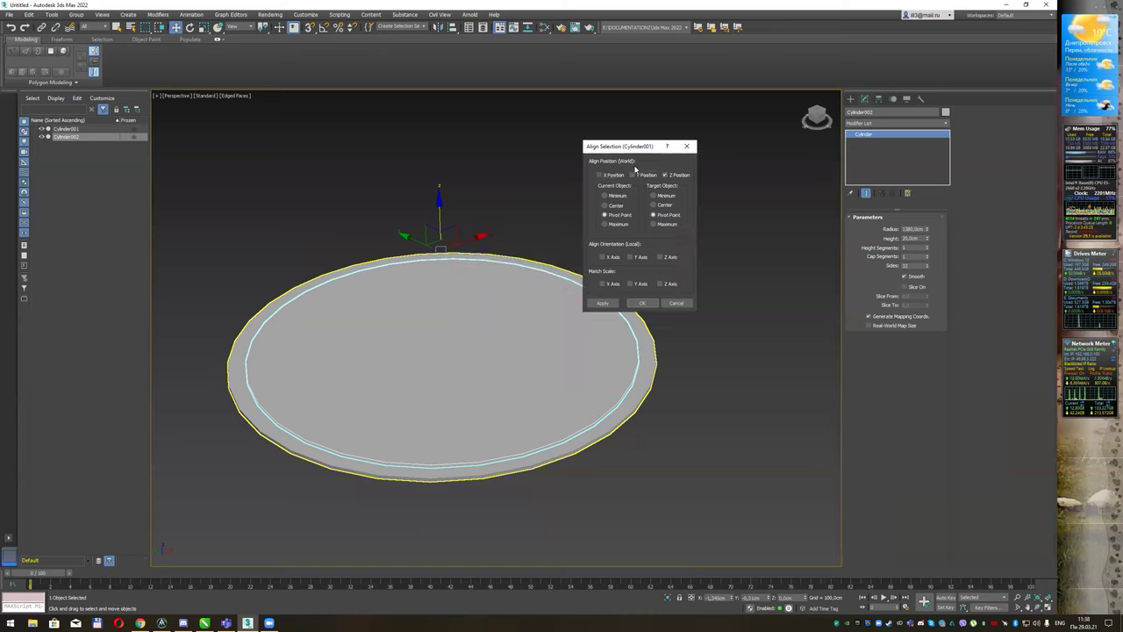
left_click_drag(634, 147, 660, 124)
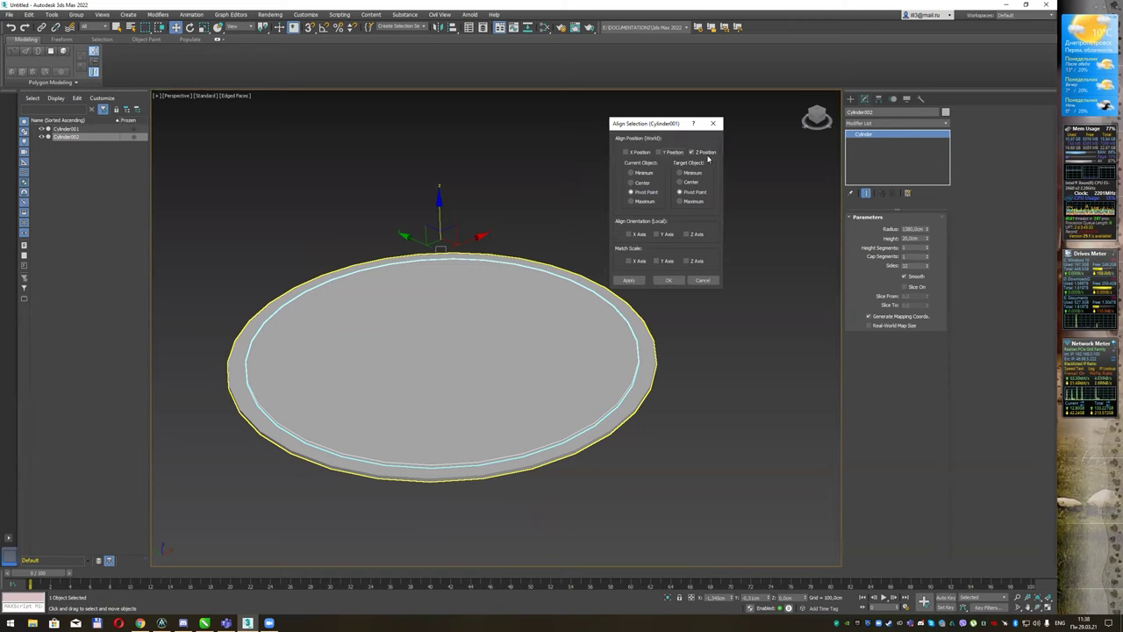
left_click(647, 173)
left_click(643, 201)
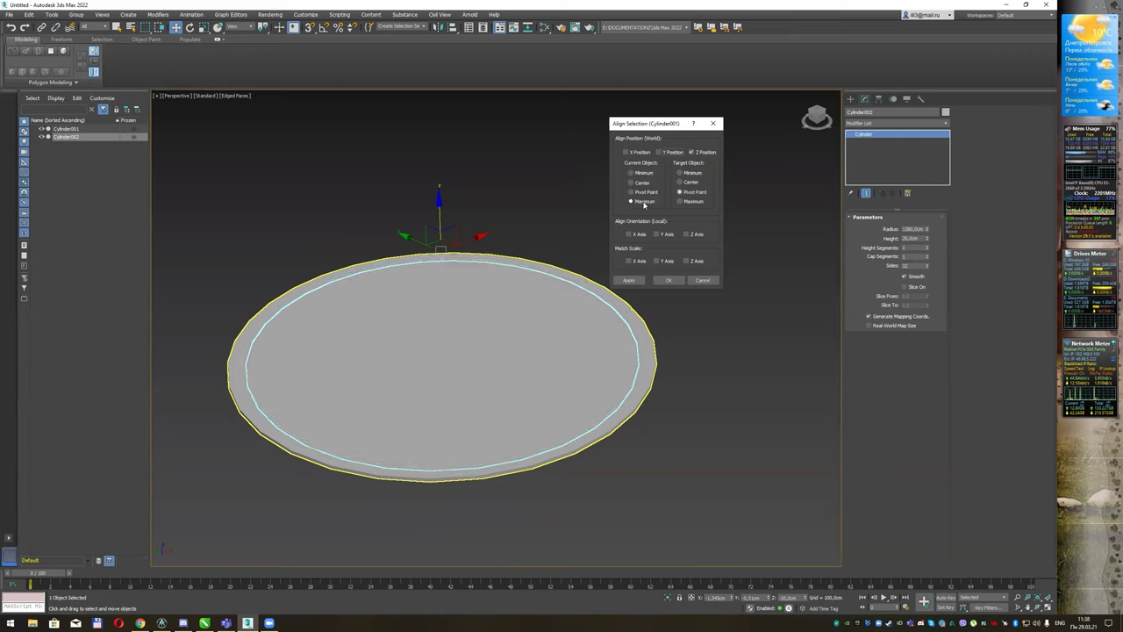
left_click(646, 172)
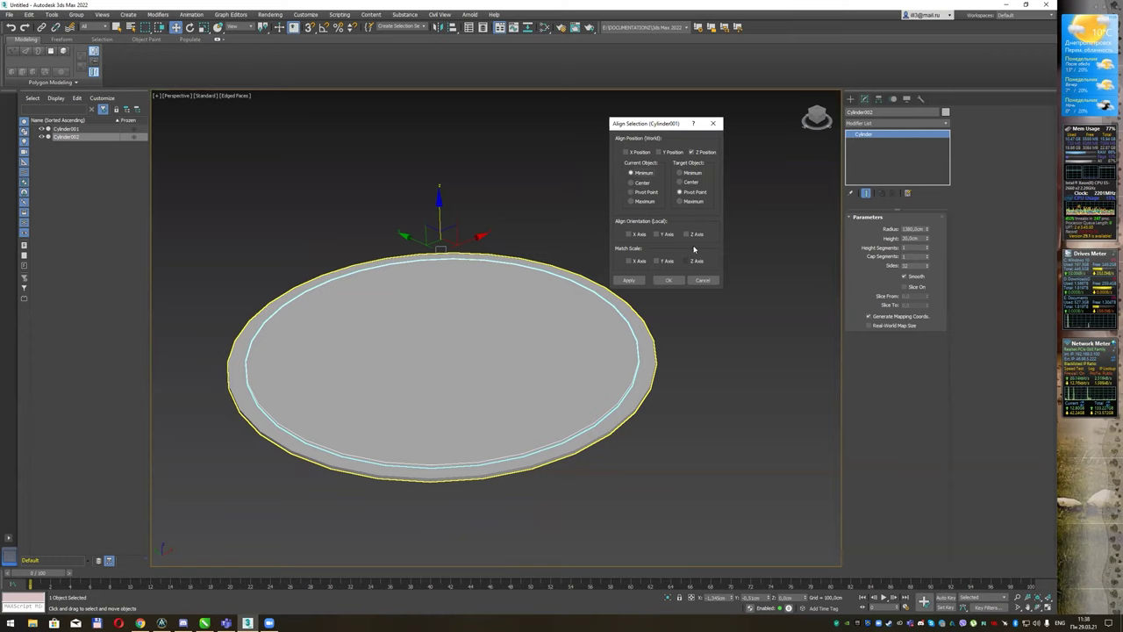
left_click(679, 202)
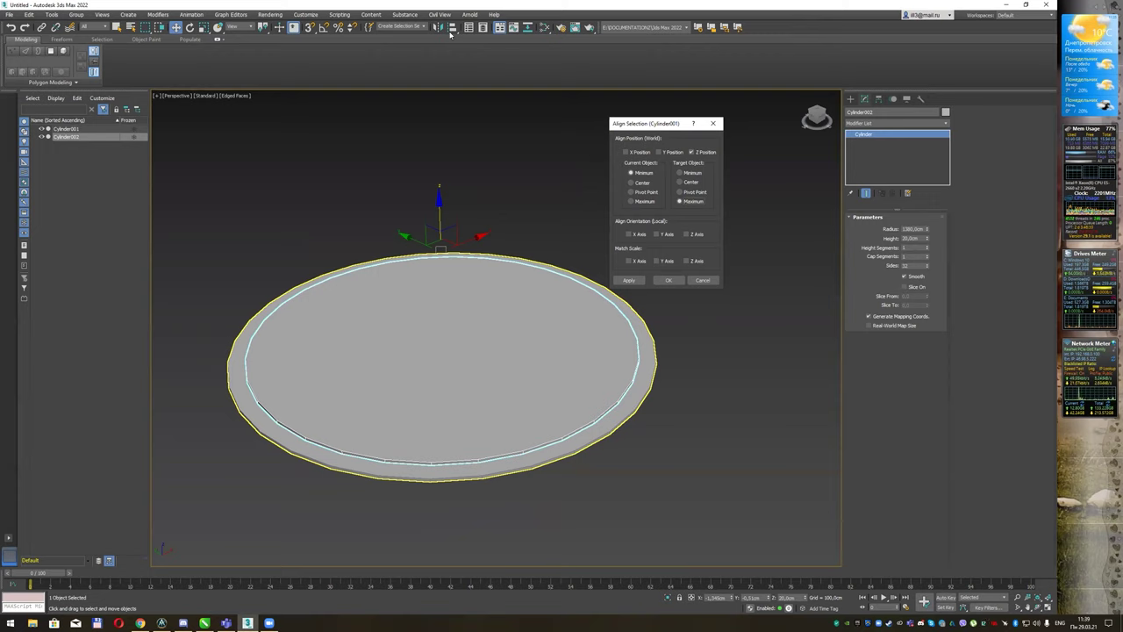
left_click(669, 281)
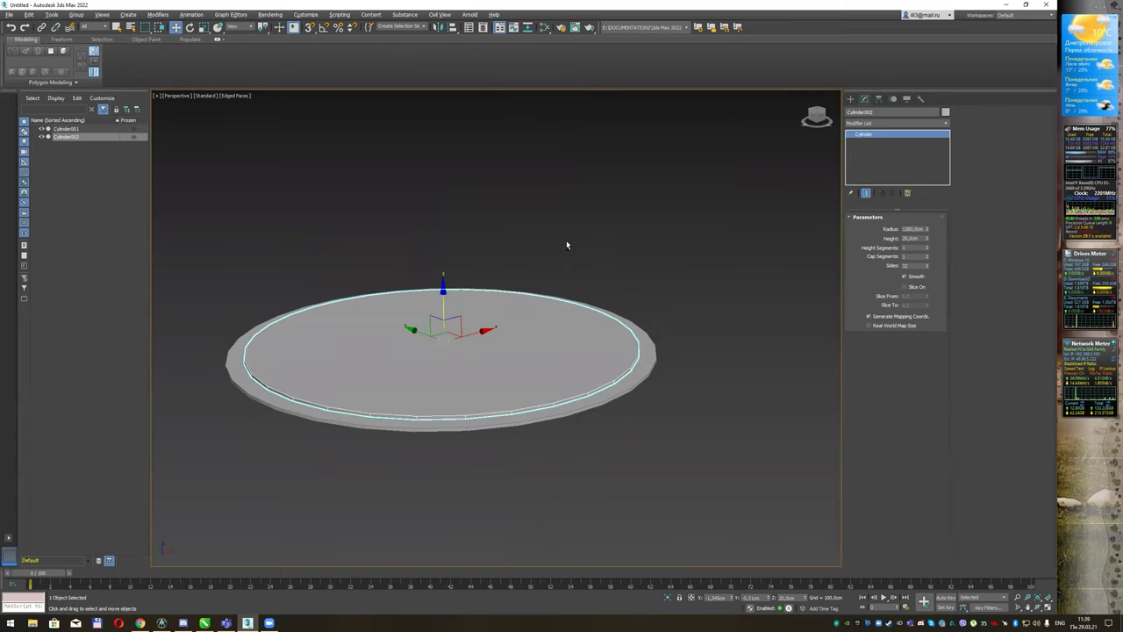
scroll(497, 324, "up", 2)
- Clone the second disc upward as an independent copy and reduce its radius
scroll(497, 324, "down", 3)
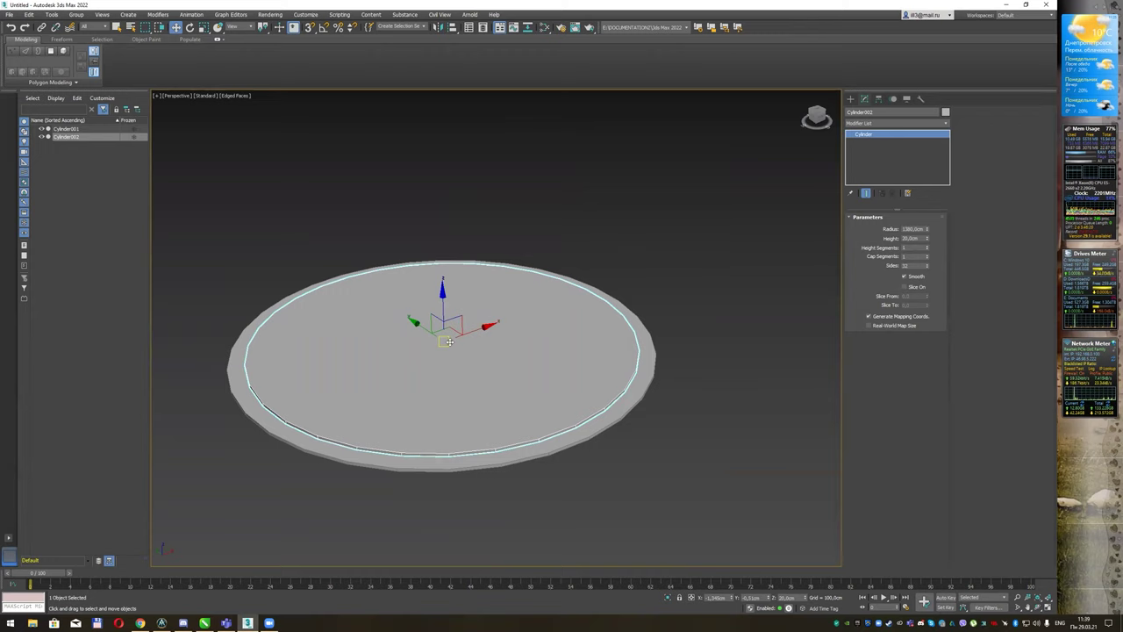
left_click_drag(448, 342, 446, 280, "shift")
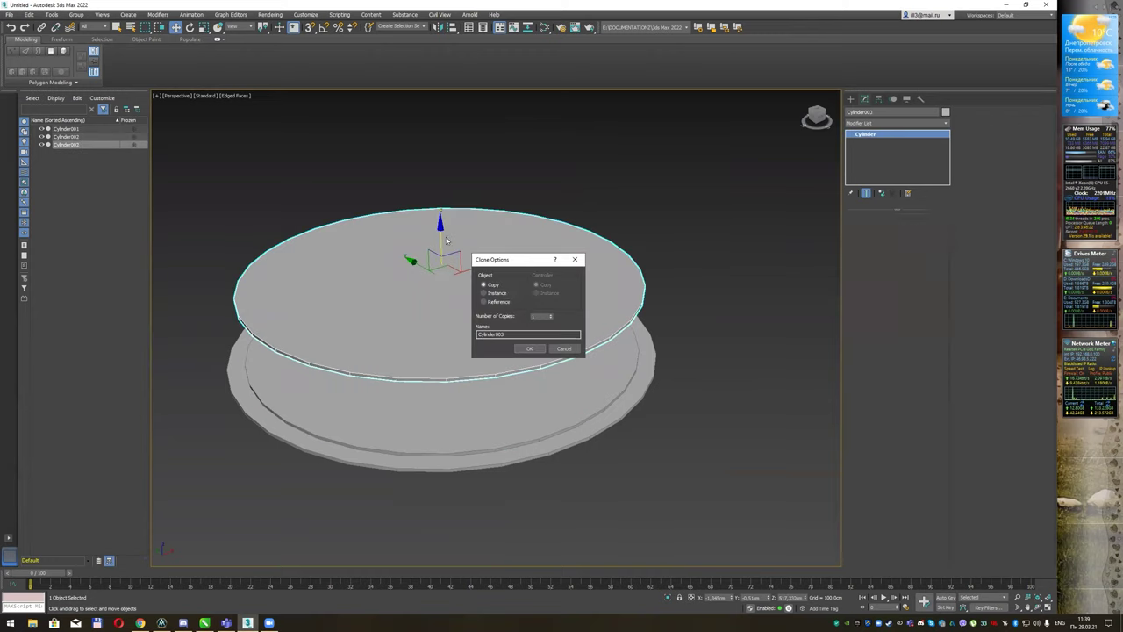
left_click(527, 348)
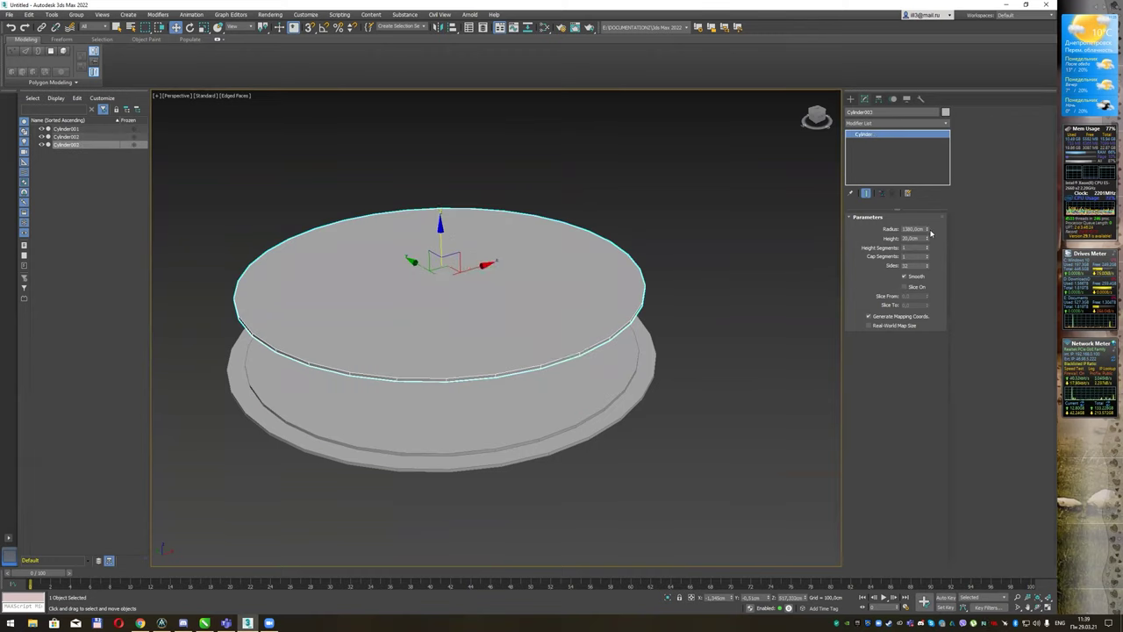
left_click_drag(928, 230, 927, 234)
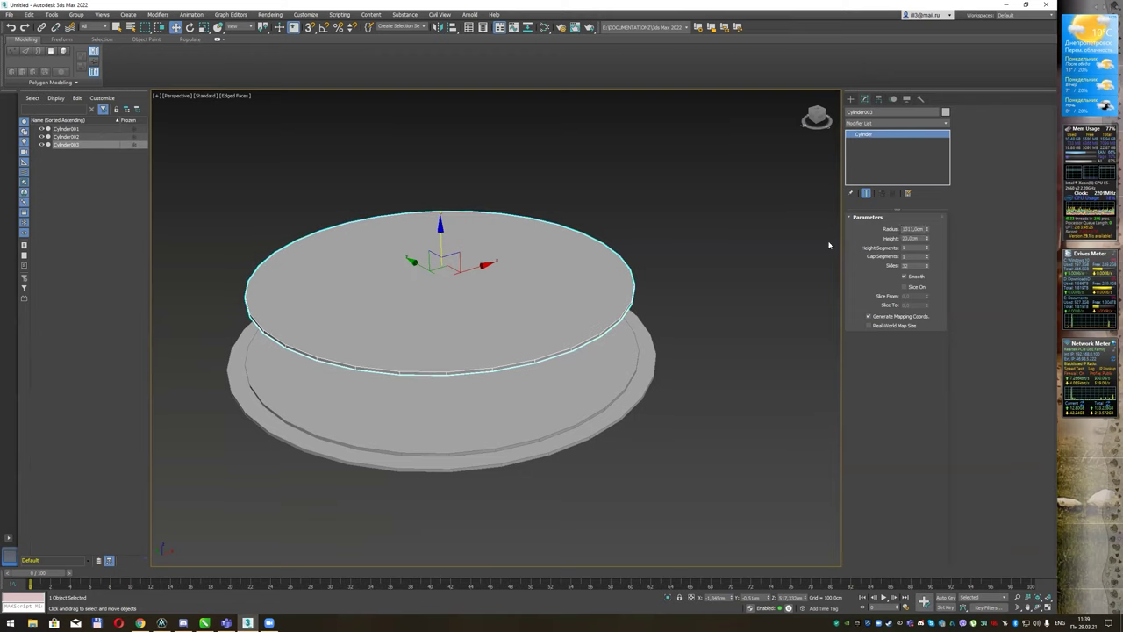
- Align the new disc on top of Cylinder002 and trim its radius slightly
left_click(454, 27)
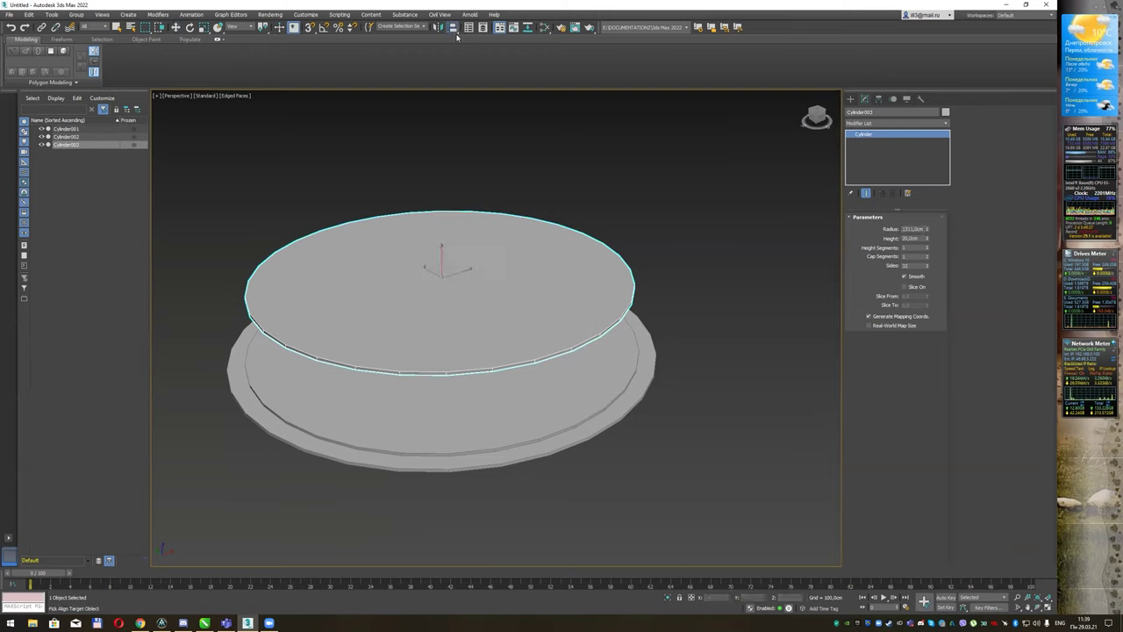
left_click(618, 373)
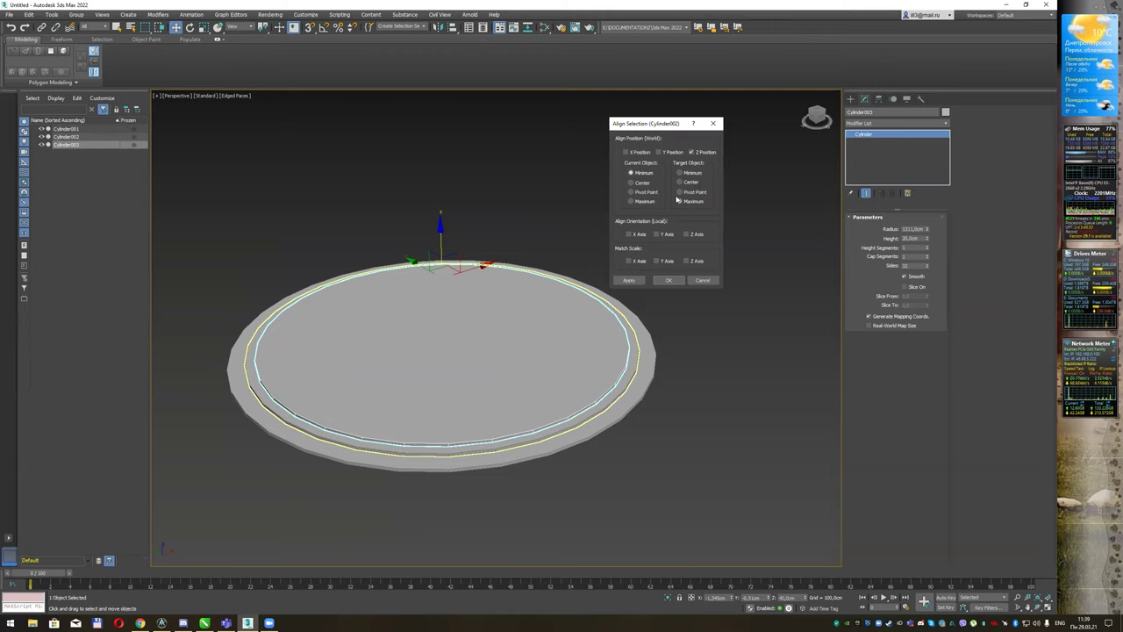
left_click(670, 280)
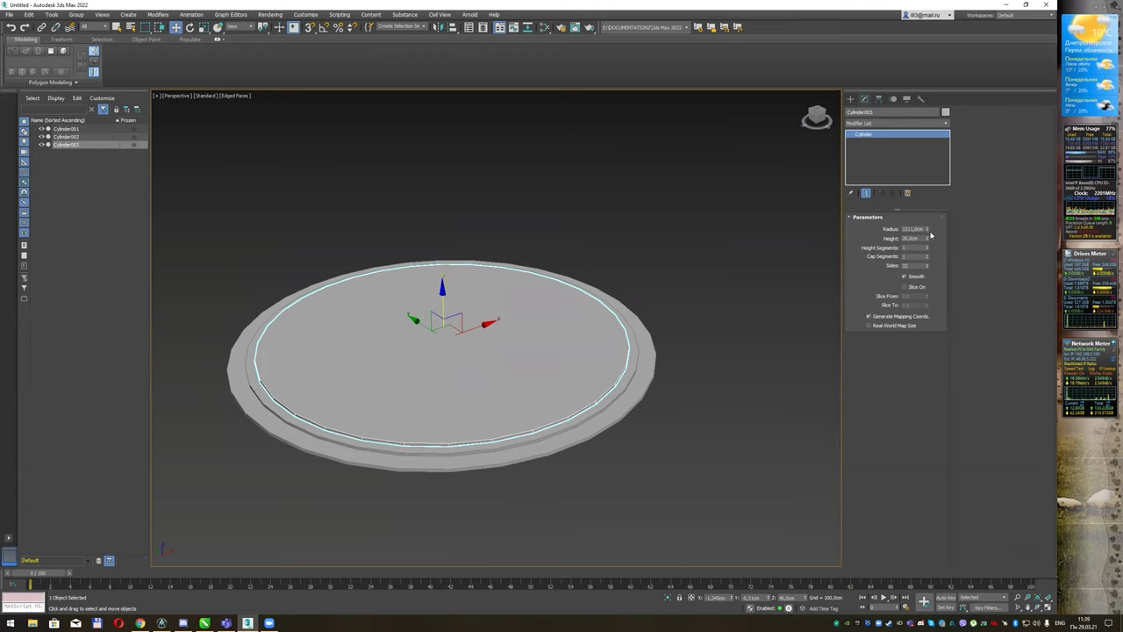
left_click_drag(926, 230, 927, 236)
mouse_move(652, 299)
middle_mouse_down("alt")
mouse_move(661, 285)
mouse_move(544, 363)
mouse_move(596, 328)
middle_mouse_up("alt")
scroll(543, 364, "up", 2)
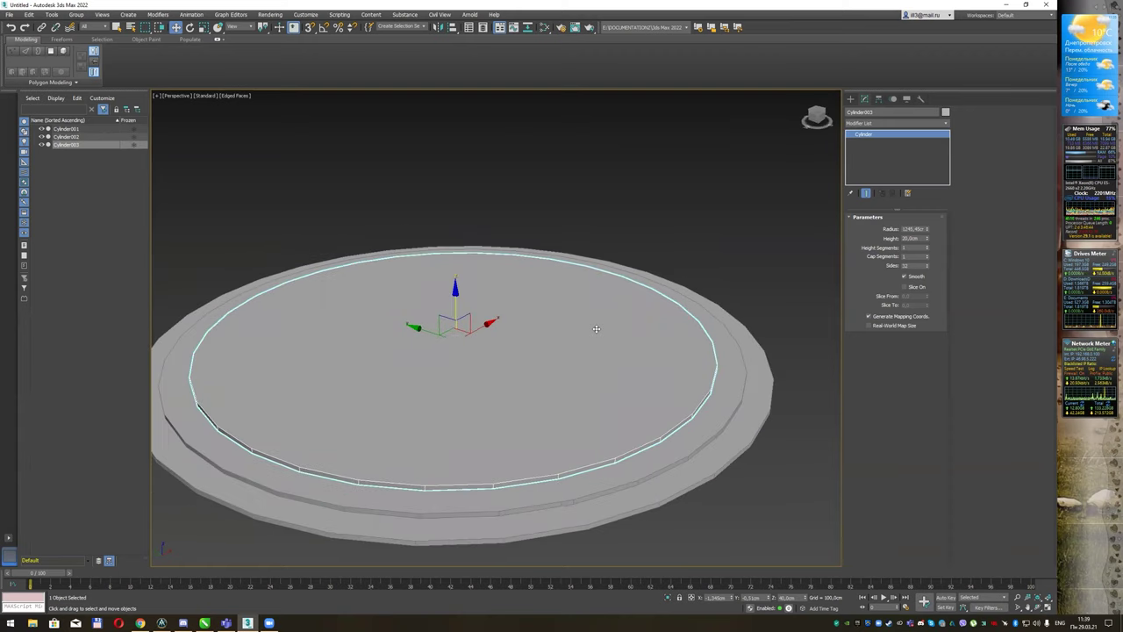
key("q")
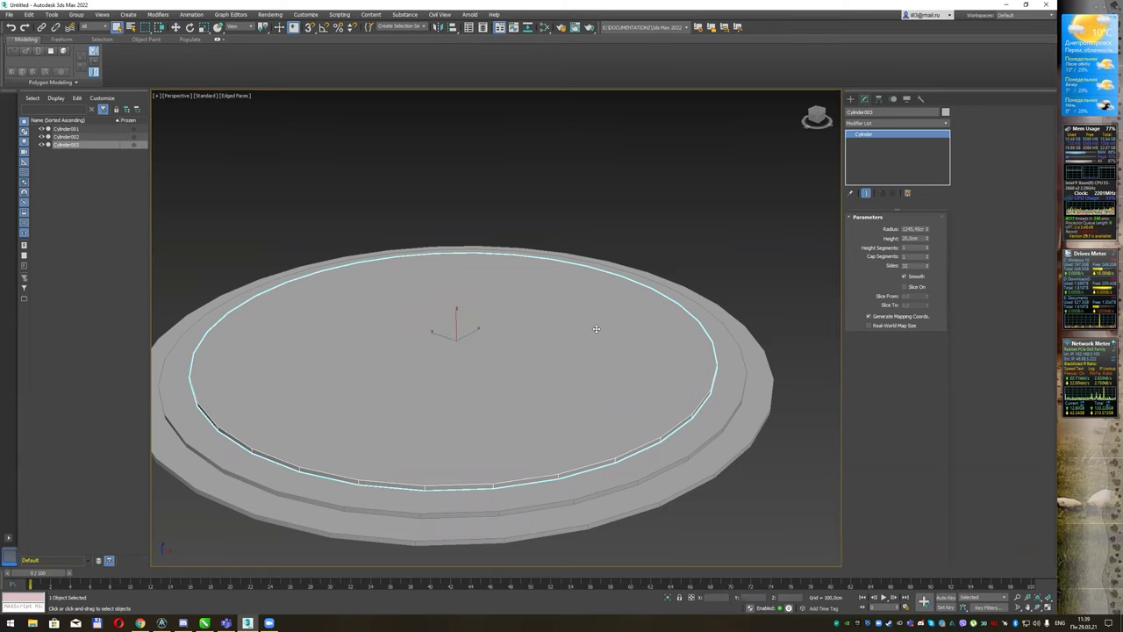
middle_click_drag(609, 234, 587, 234, "alt")
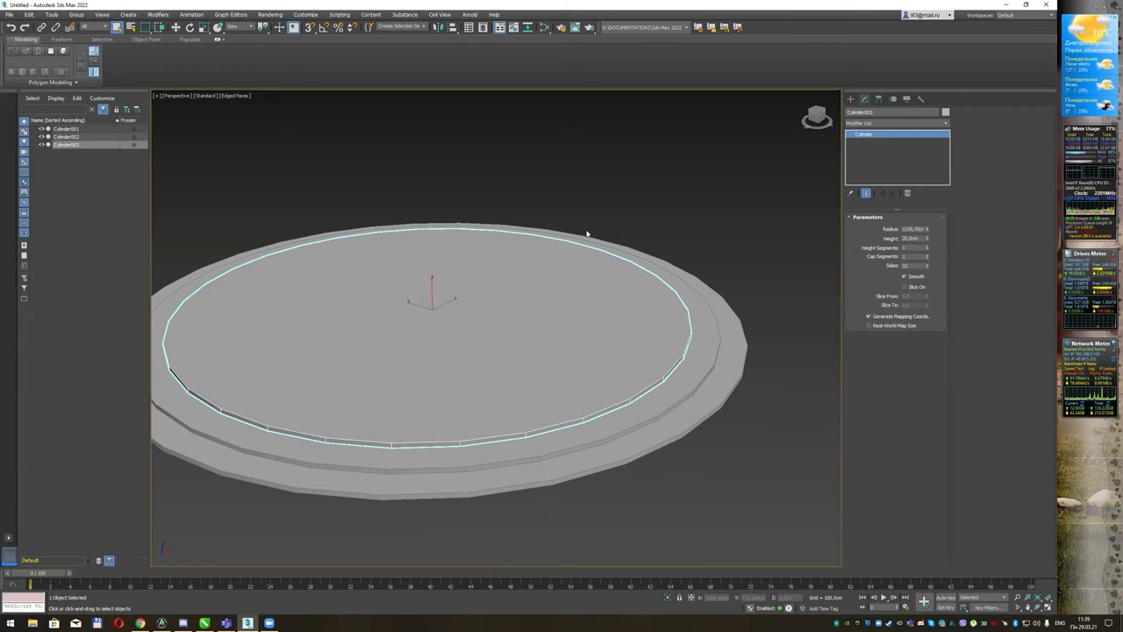
left_click(849, 98)
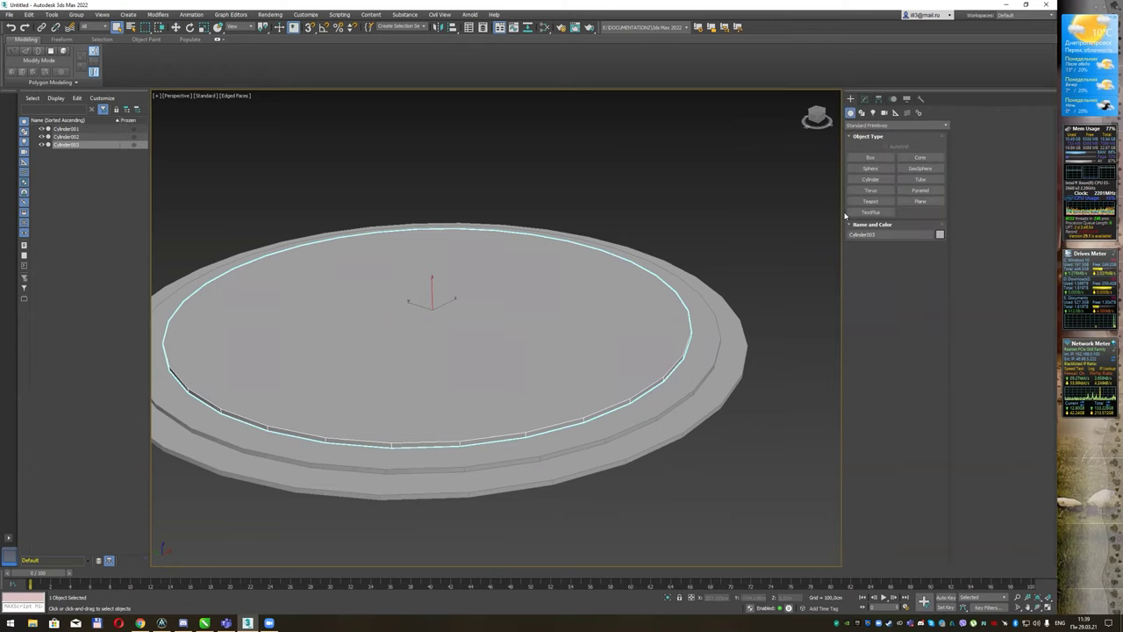
- Draw a box beside the podium
left_click(880, 158)
middle_click_drag(810, 253, 716, 427, "alt")
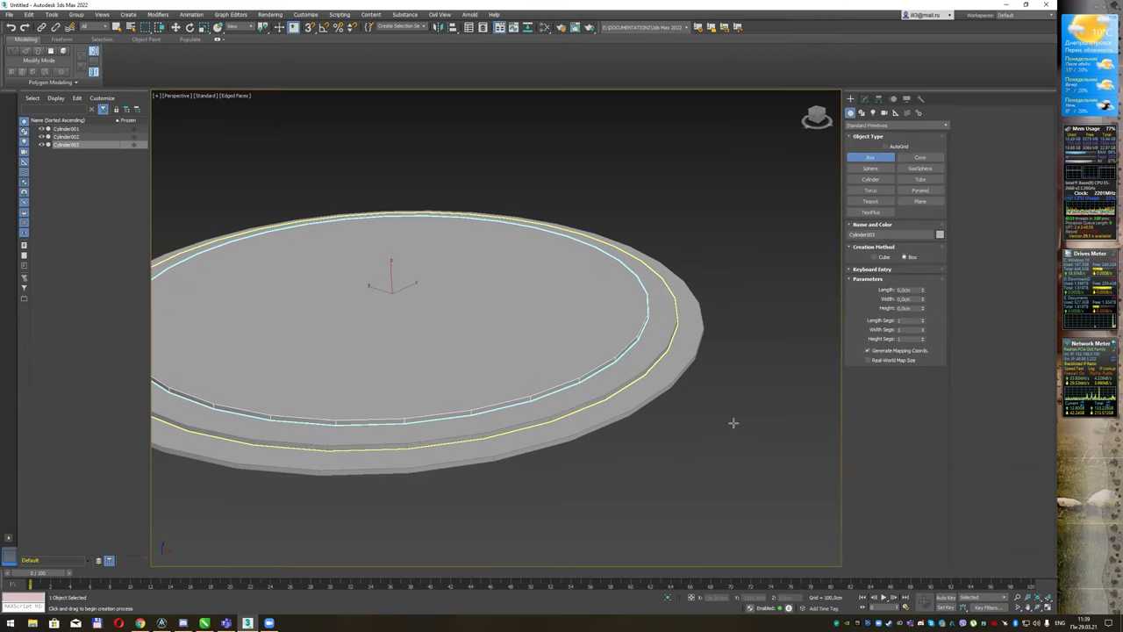
left_click_drag(714, 430, 744, 443)
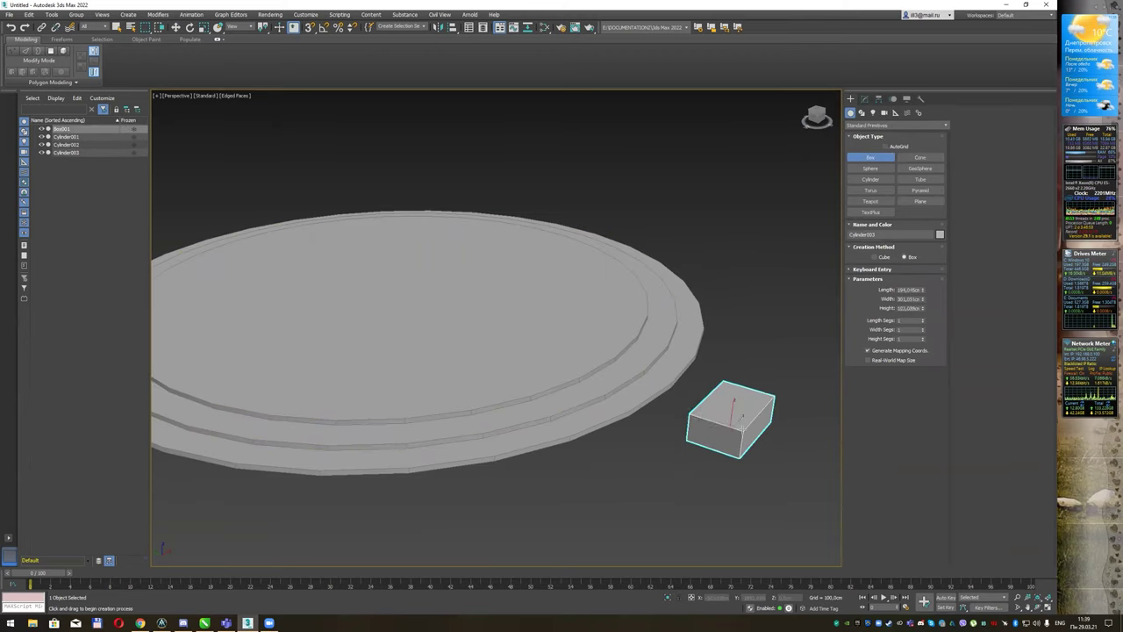
mouse_move(742, 421)
middle_mouse_down()
mouse_move(672, 359)
mouse_move(607, 337)
middle_mouse_up()
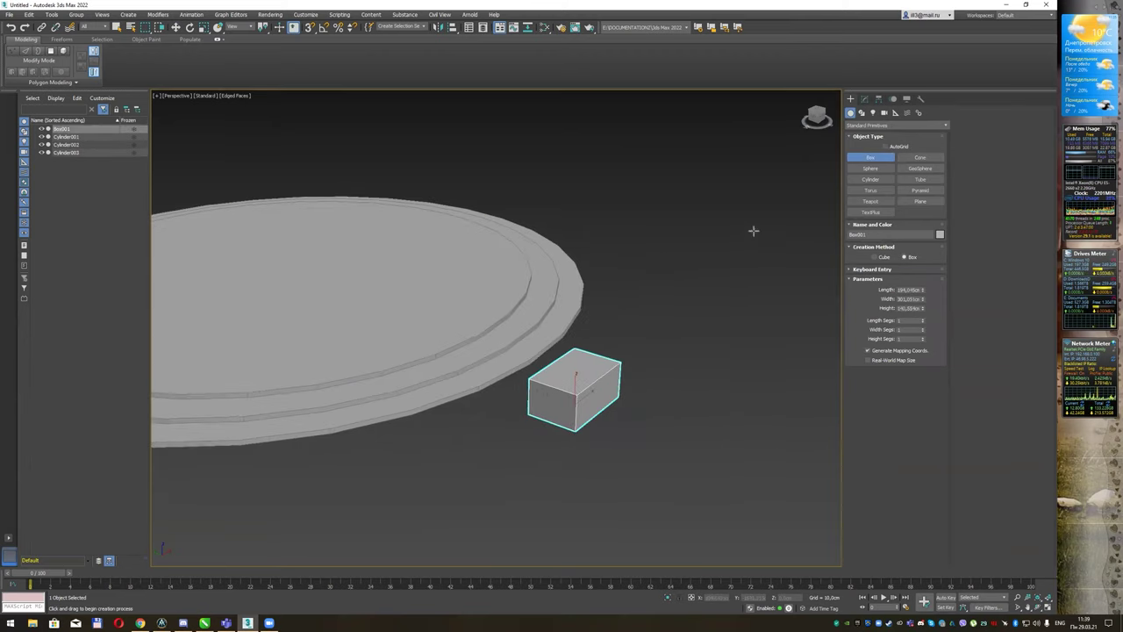
- Set the box's Length and Width to 120 cm
left_click(865, 99)
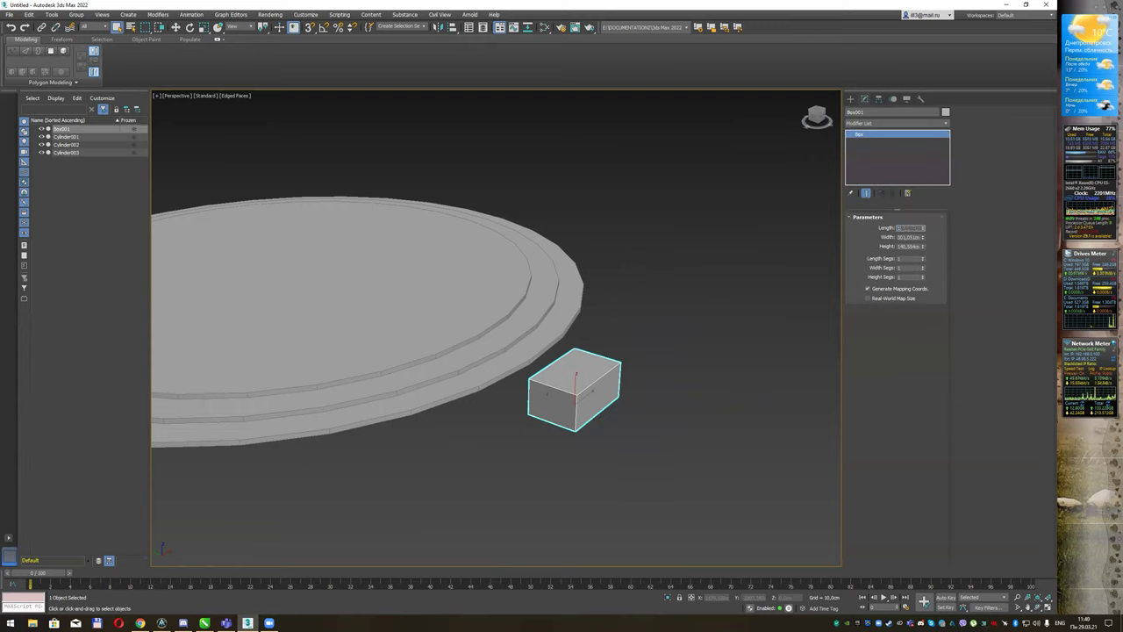
type("120")
key("Tab")
type("120")
key("Tab")
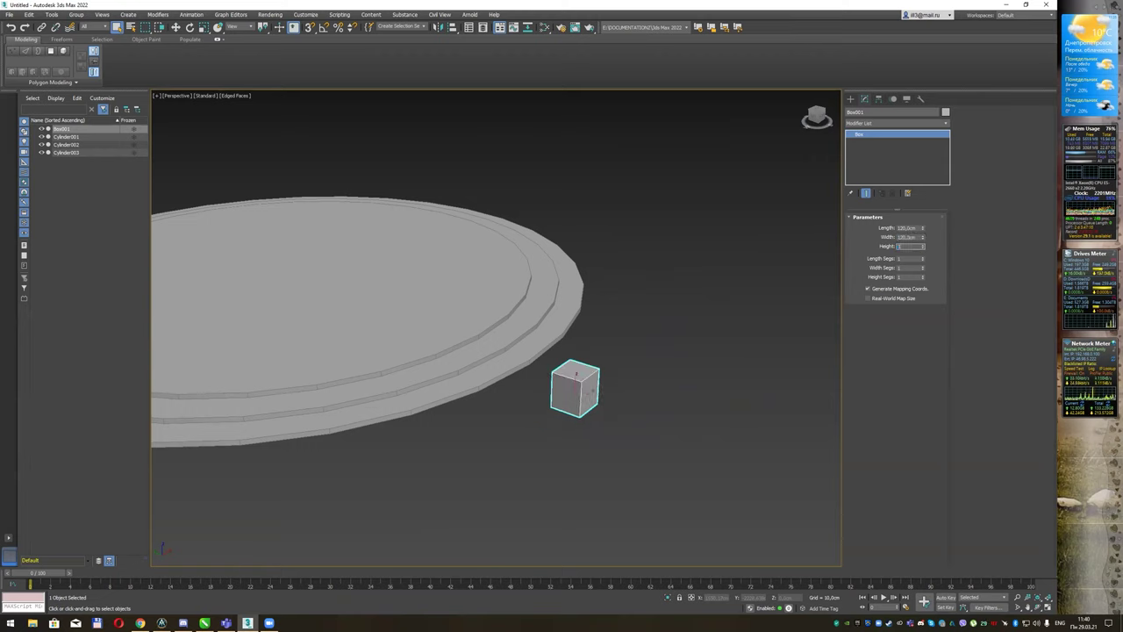
key("Return")
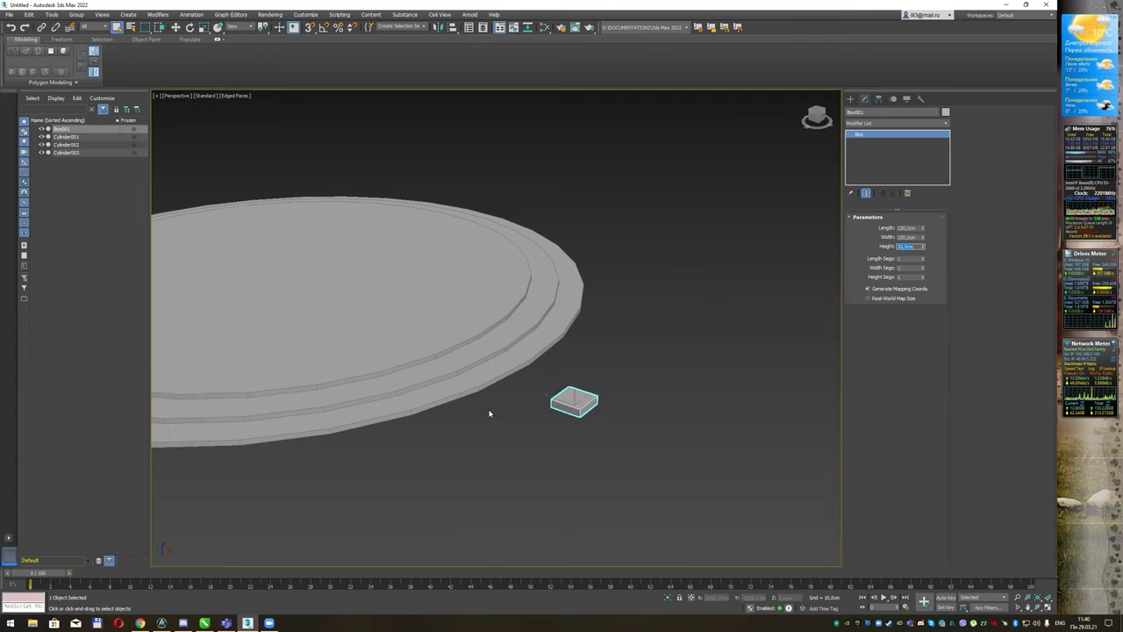
scroll(583, 391, "up", 2)
mouse_move(584, 392)
middle_mouse_down()
mouse_move(592, 298)
mouse_move(665, 301)
mouse_move(784, 342)
middle_mouse_up()
scroll(614, 281, "down", 2)
scroll(676, 318, "up", 2)
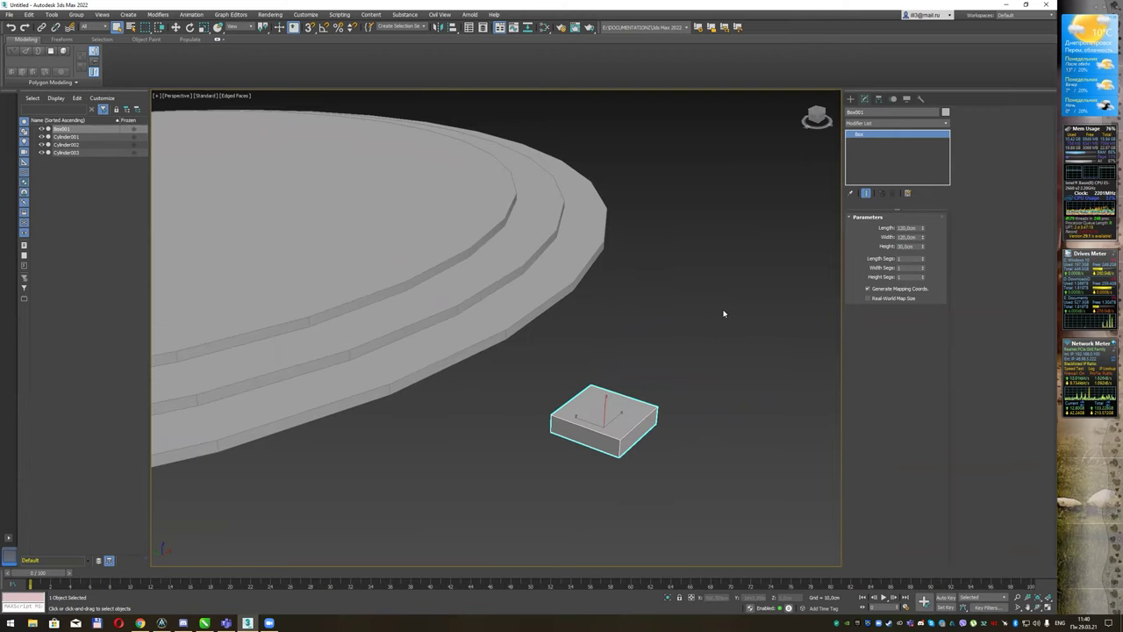
scroll(645, 325, "down", 4)
scroll(645, 325, "up", 2)
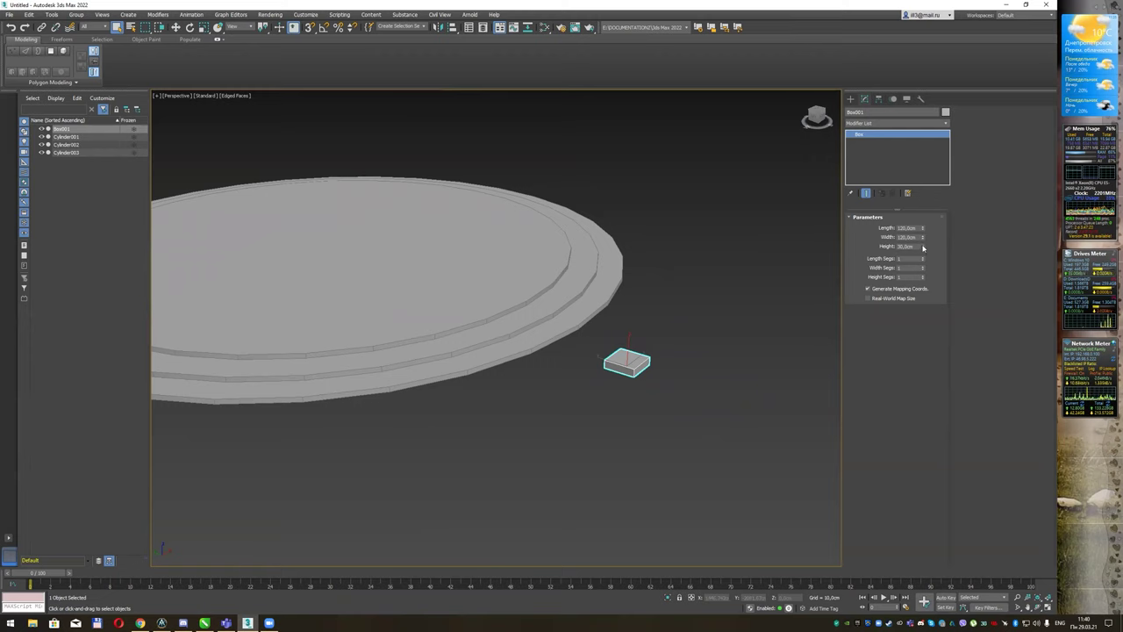
- Change the box's Height to 40 cm and give it 2 height segments
left_click_drag(919, 246, 858, 251)
type("40")
key("Return")
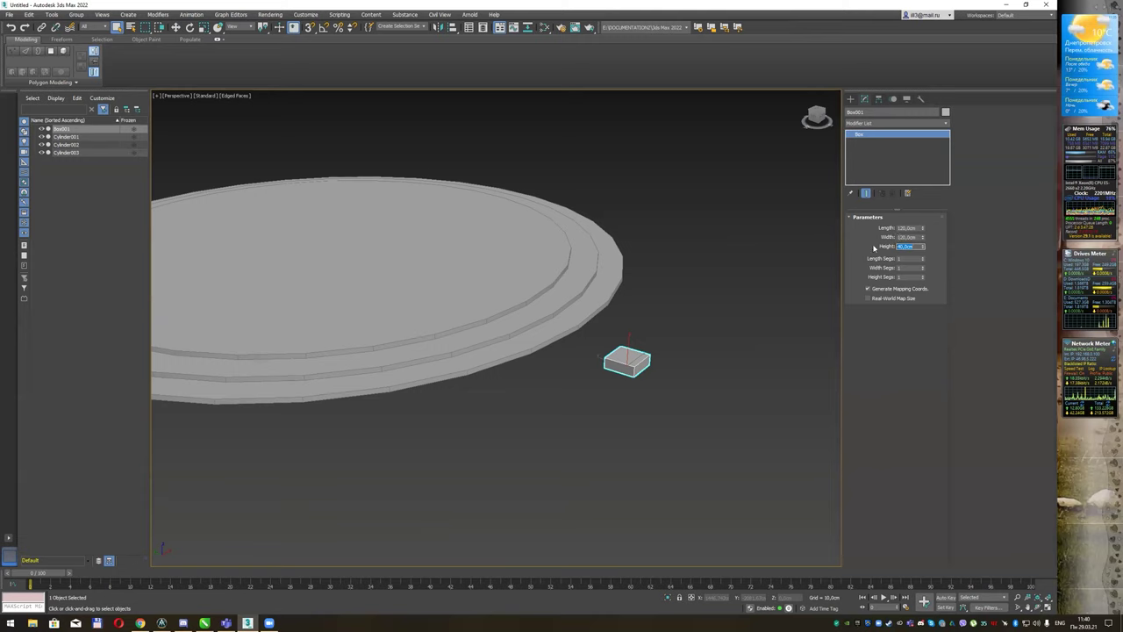
key("z")
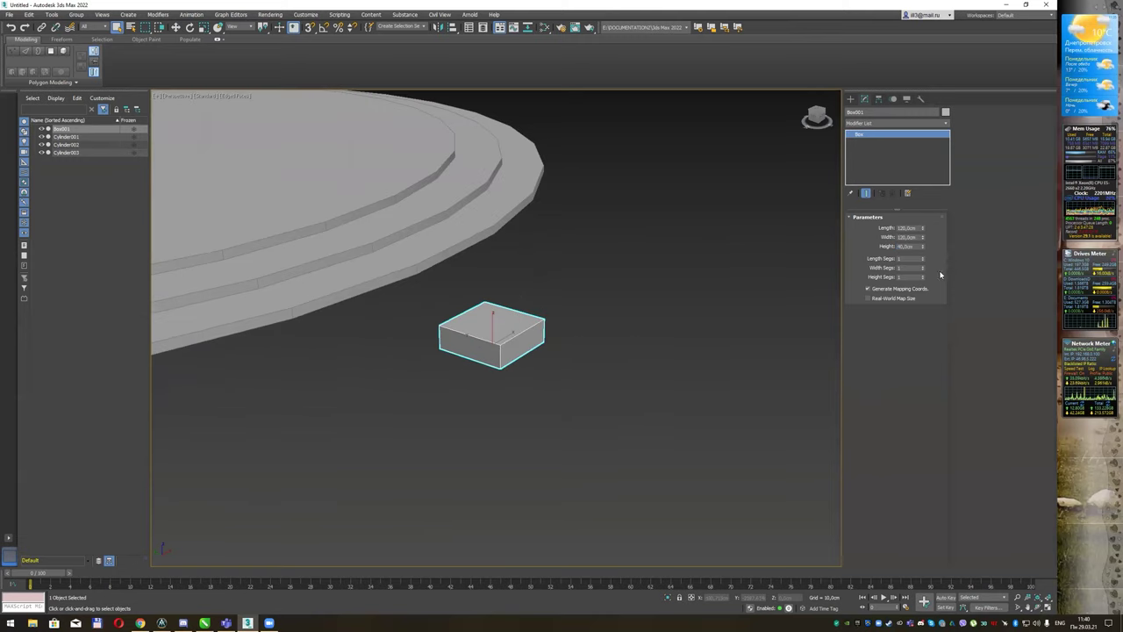
left_click(923, 277)
scroll(527, 369, "up", 2)
scroll(509, 334, "up", 2)
scroll(495, 291, "up", 1)
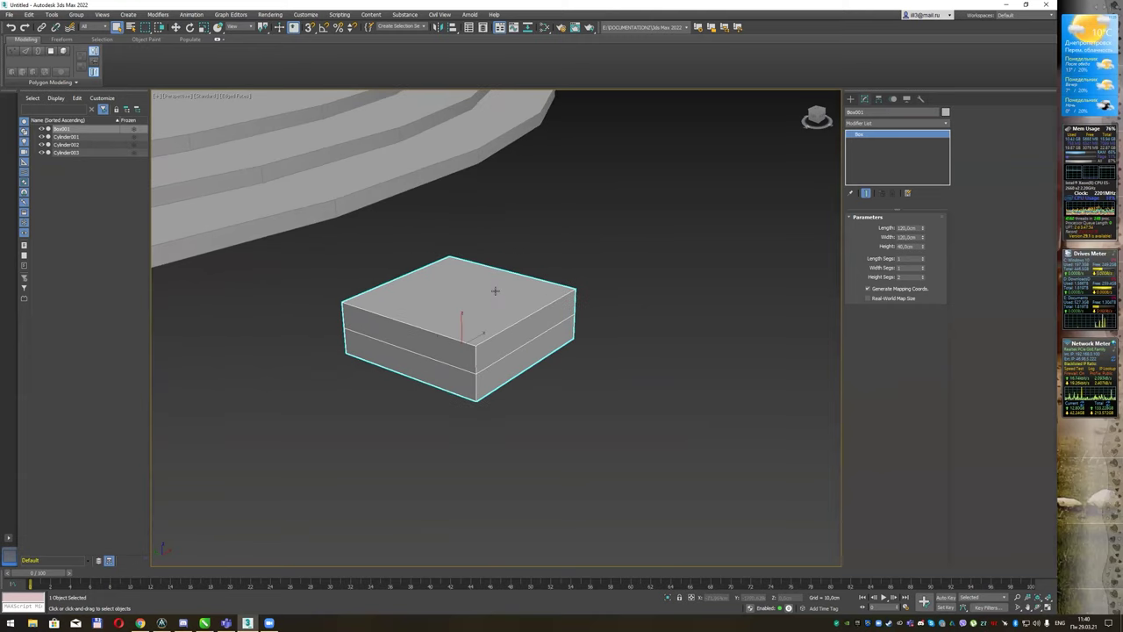
- Convert Box001 to an editable poly and select its middle edge loop for uniform scaling
right_click(452, 296)
mouse_move(478, 379)
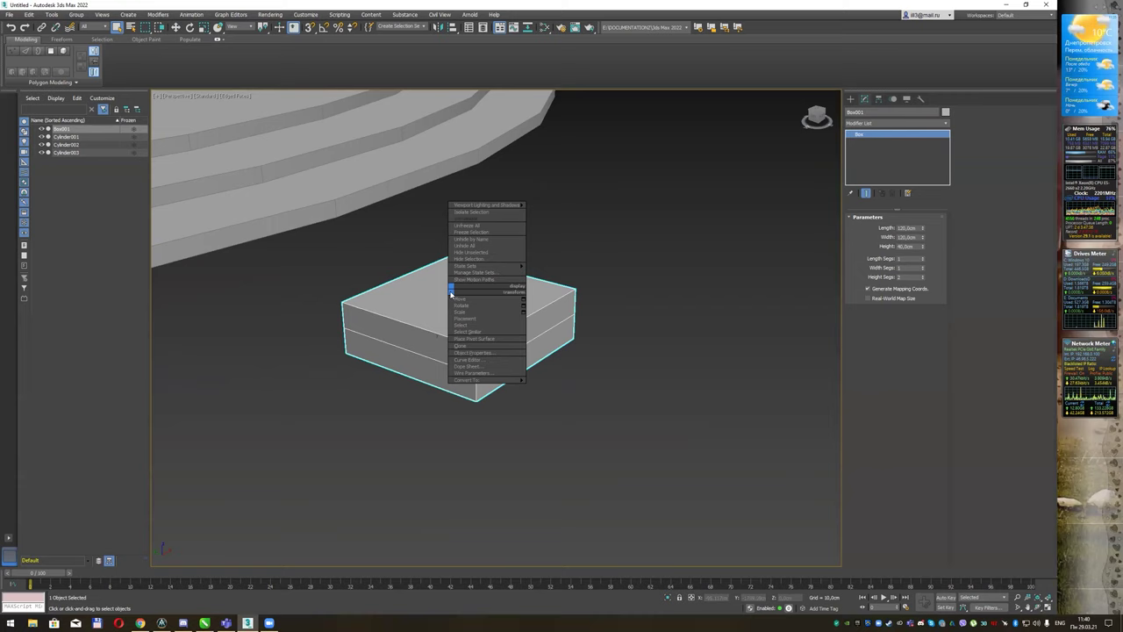
left_click(555, 386)
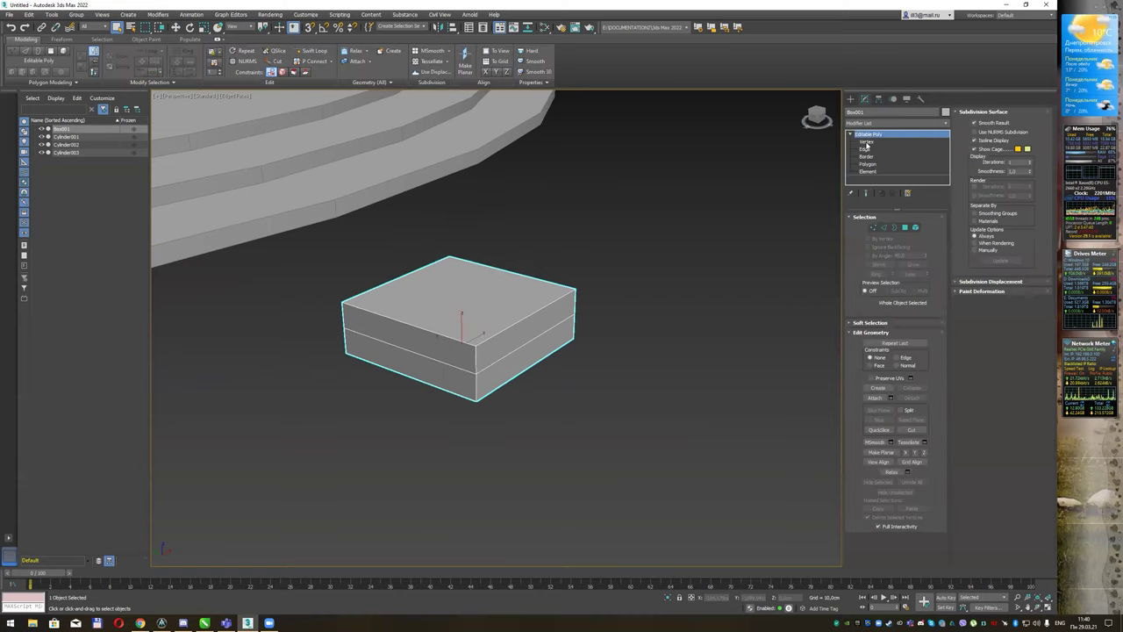
key("2")
key("2")
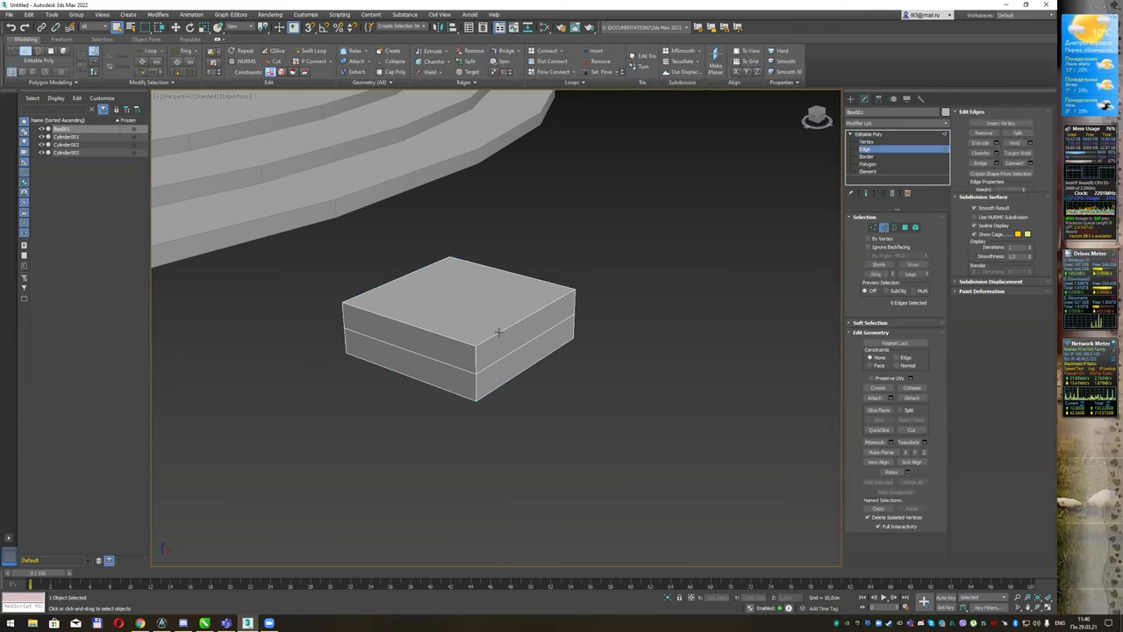
double_click(521, 348)
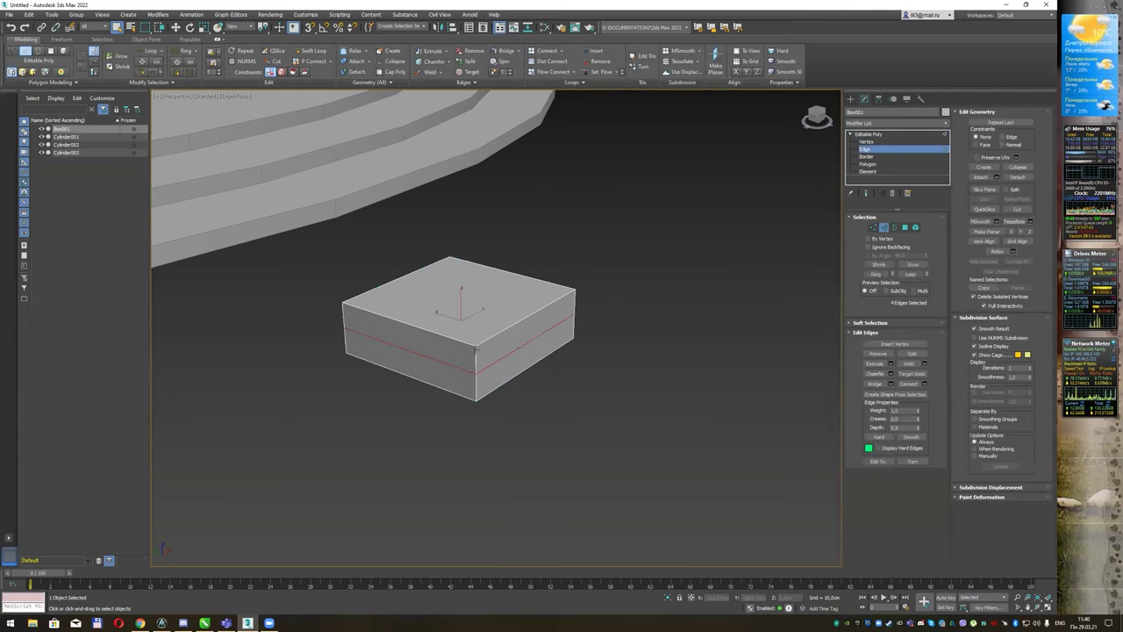
key("r")
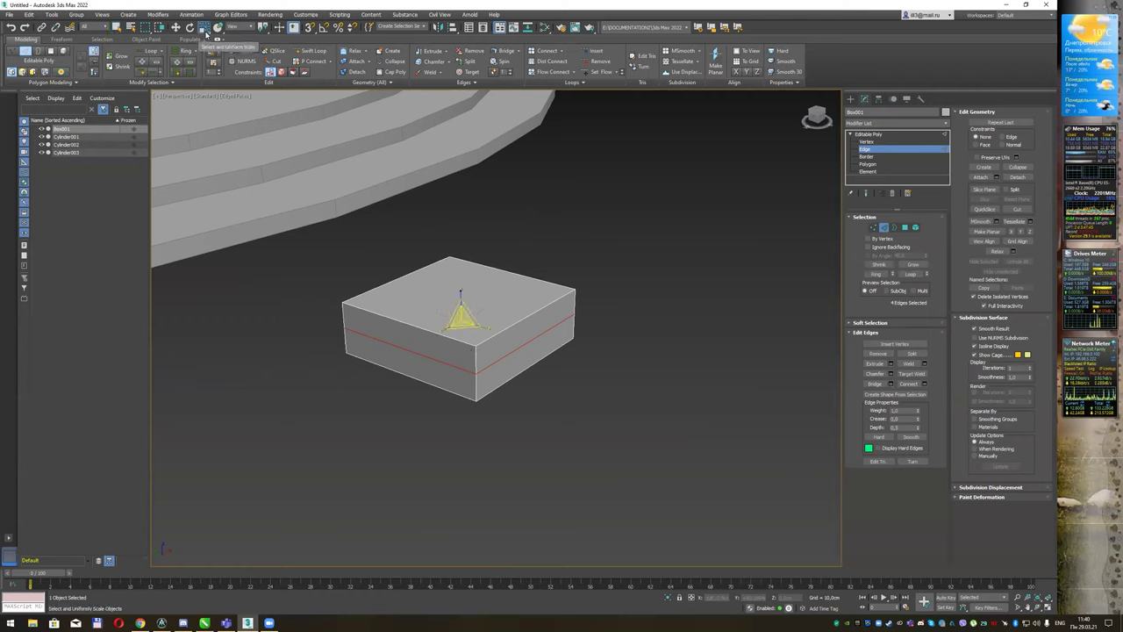
left_click(205, 34)
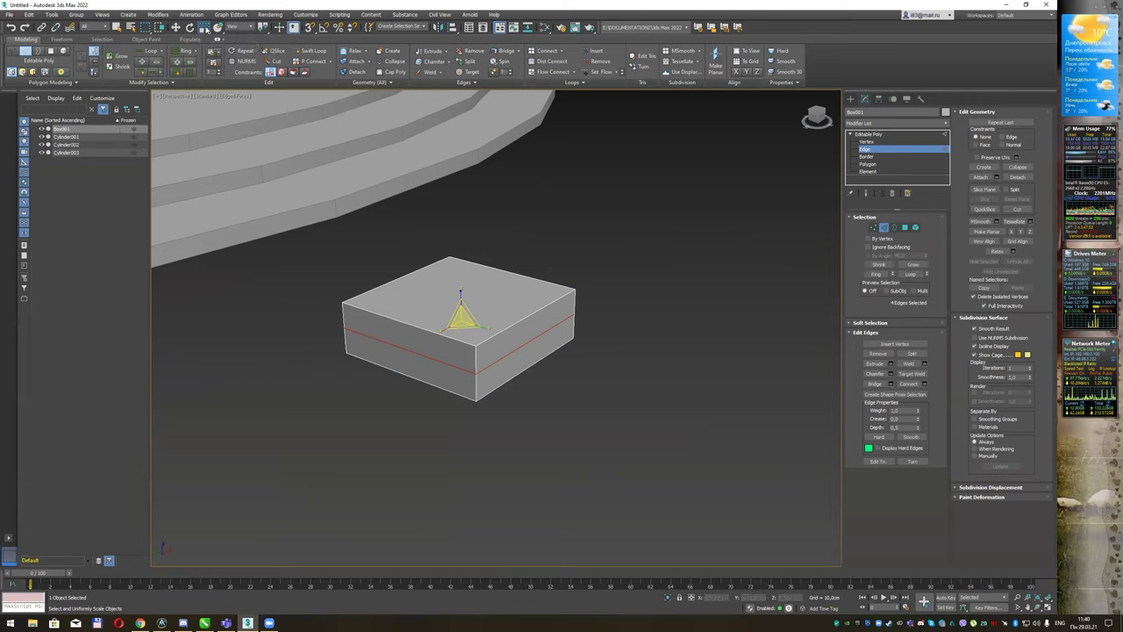
key("q")
left_click_drag(463, 326, 476, 330)
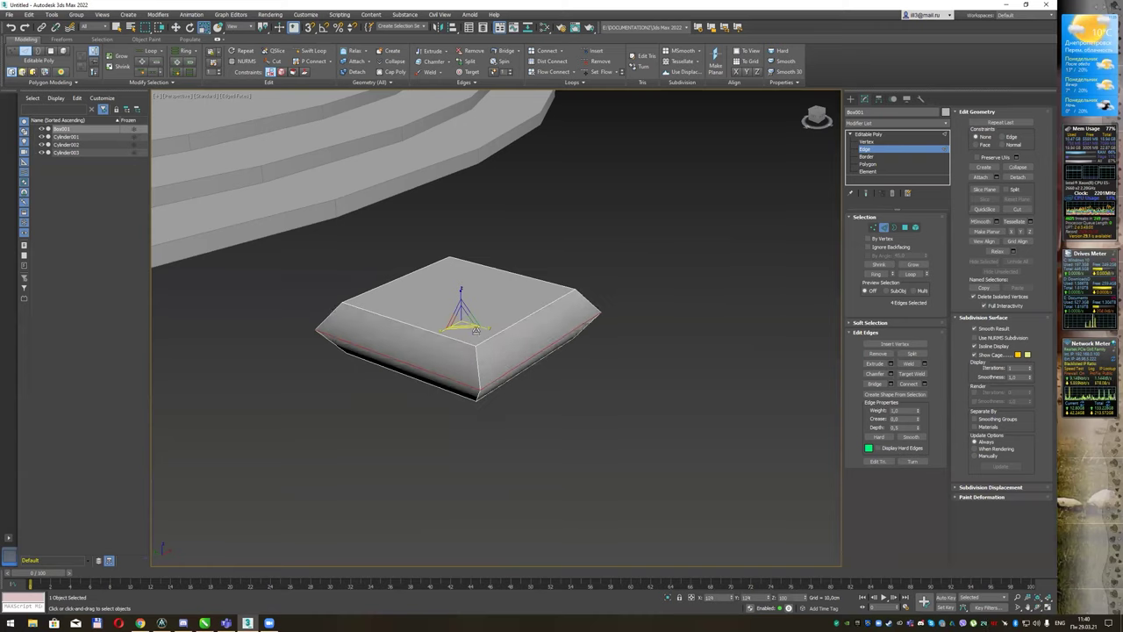
middle_click_drag(505, 300, 507, 304, "alt")
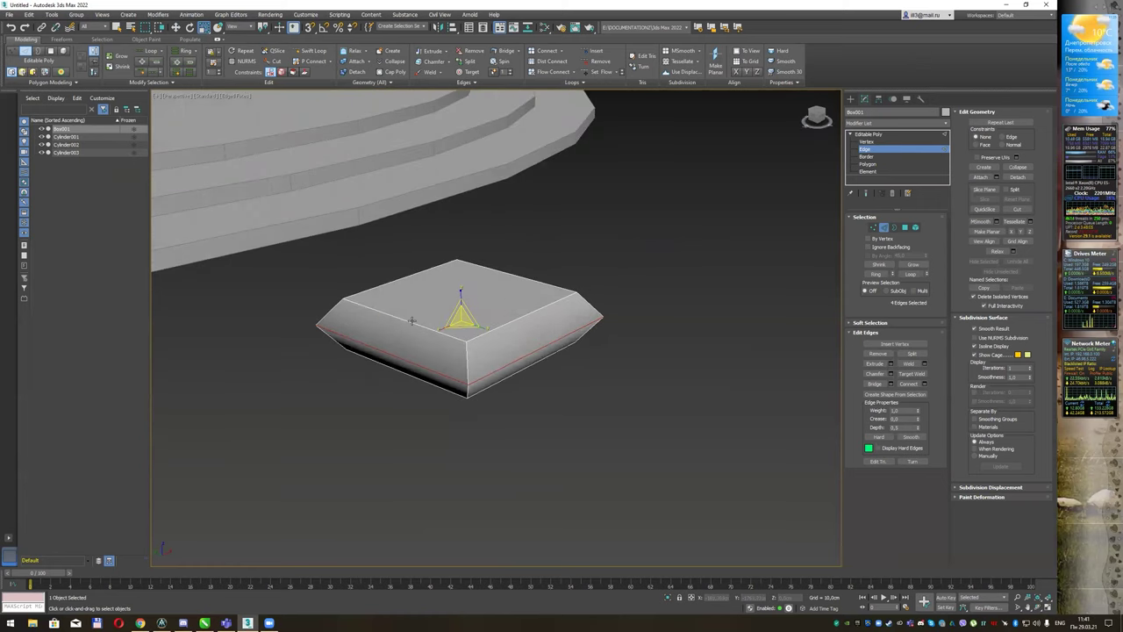
left_click(117, 26)
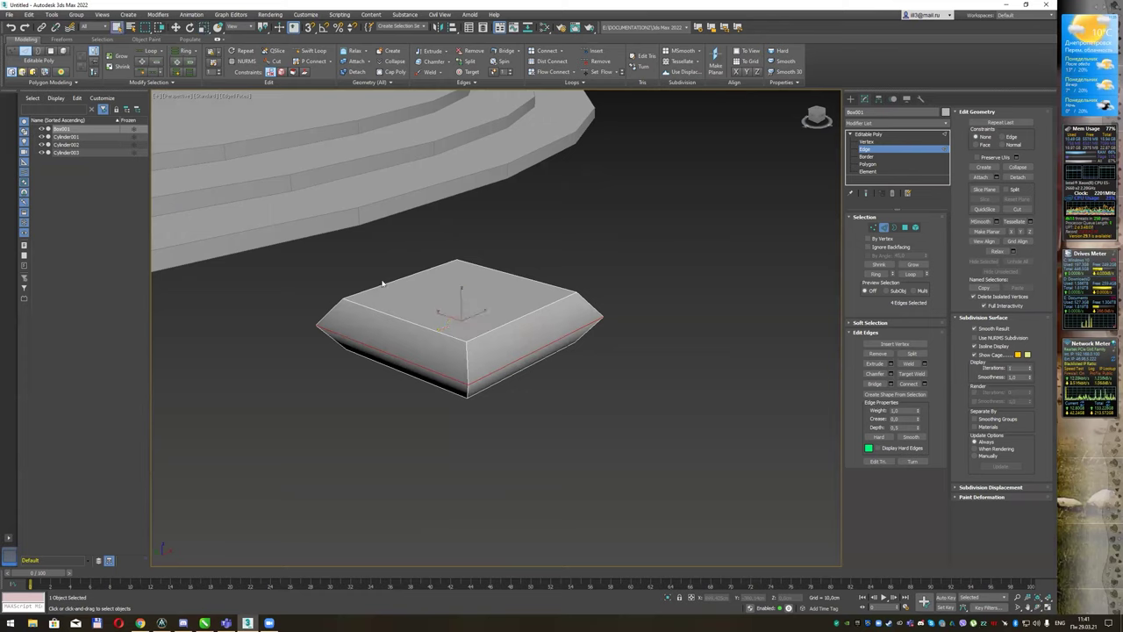
left_click(402, 316)
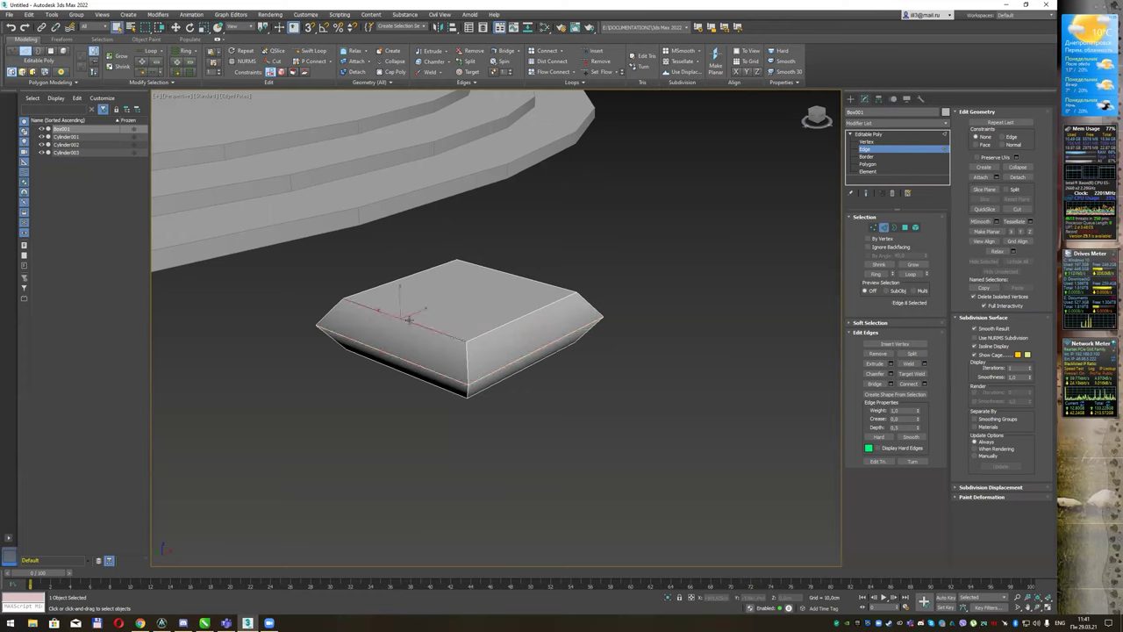
left_click(495, 326)
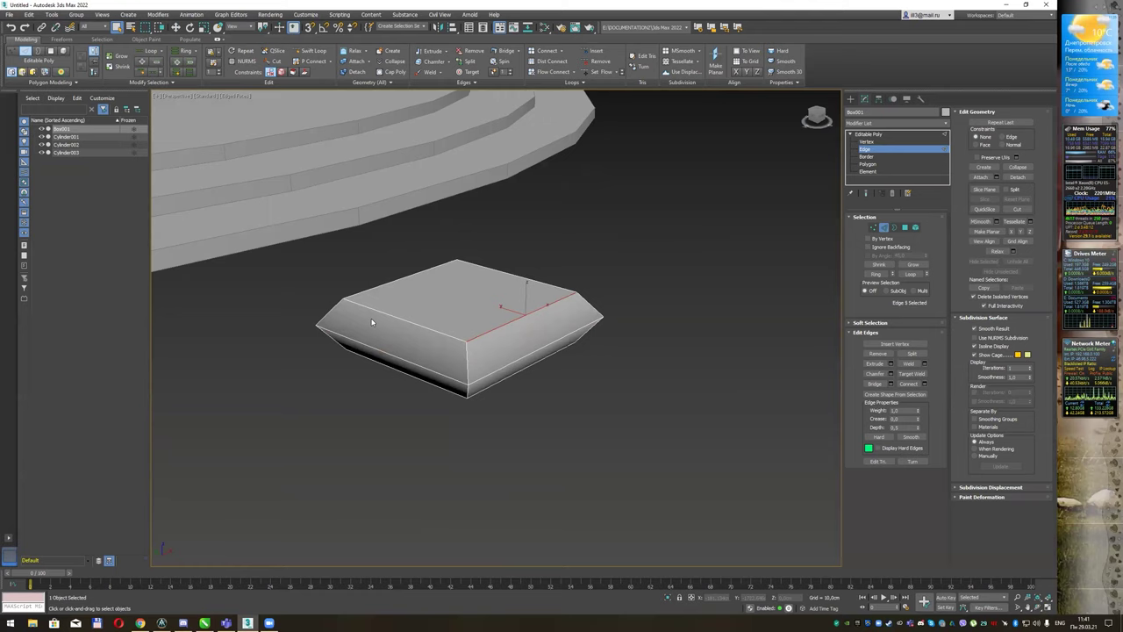
left_click(412, 320, "ctrl")
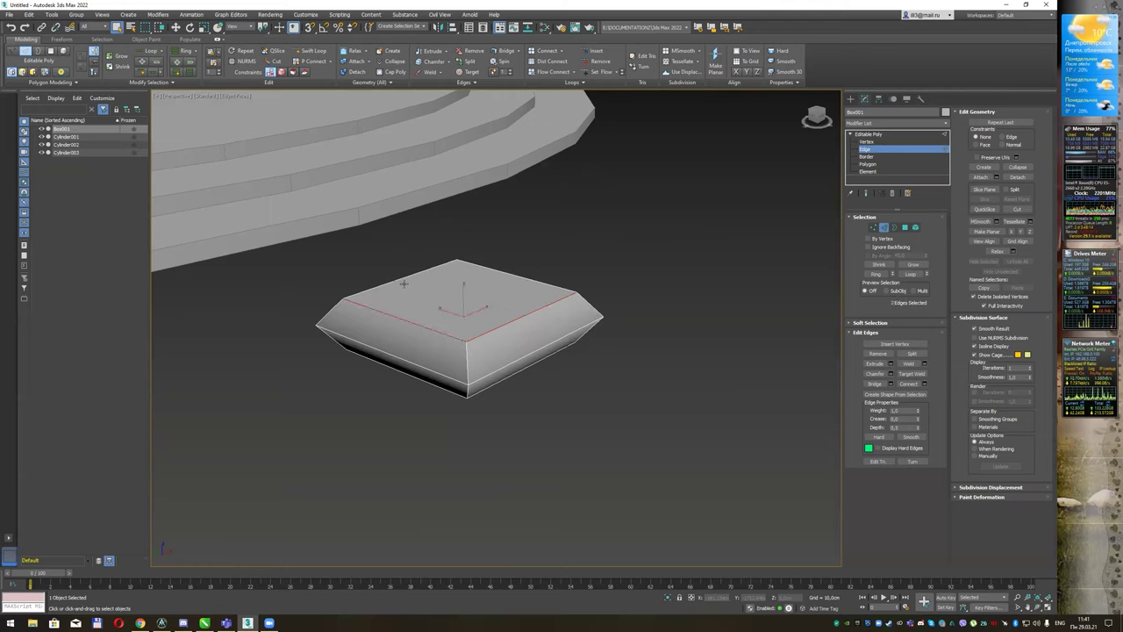
left_click(400, 279, "ctrl")
left_click(527, 278, "ctrl")
left_click(537, 249)
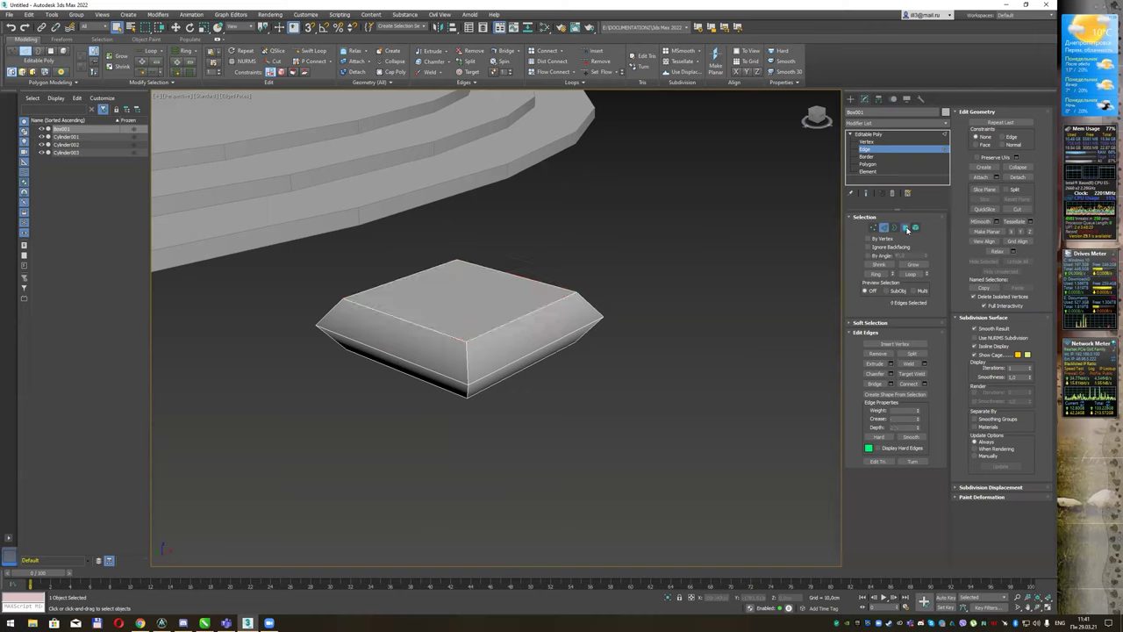
- Select the box's top polygon and convert the selection to its four border edges
left_click(905, 227)
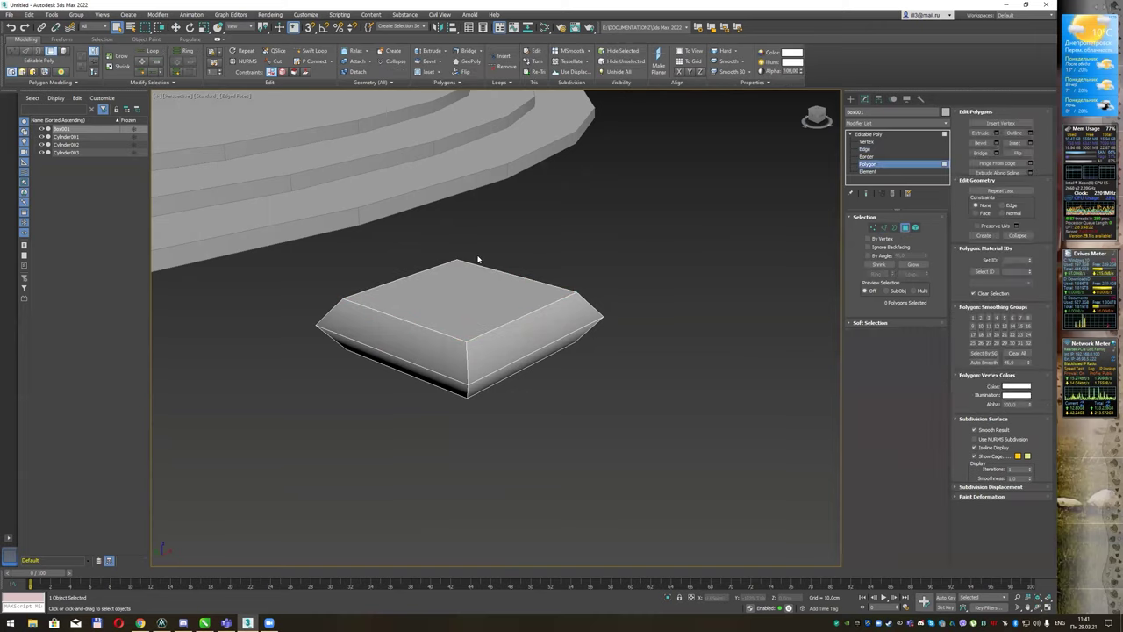
left_click(474, 291)
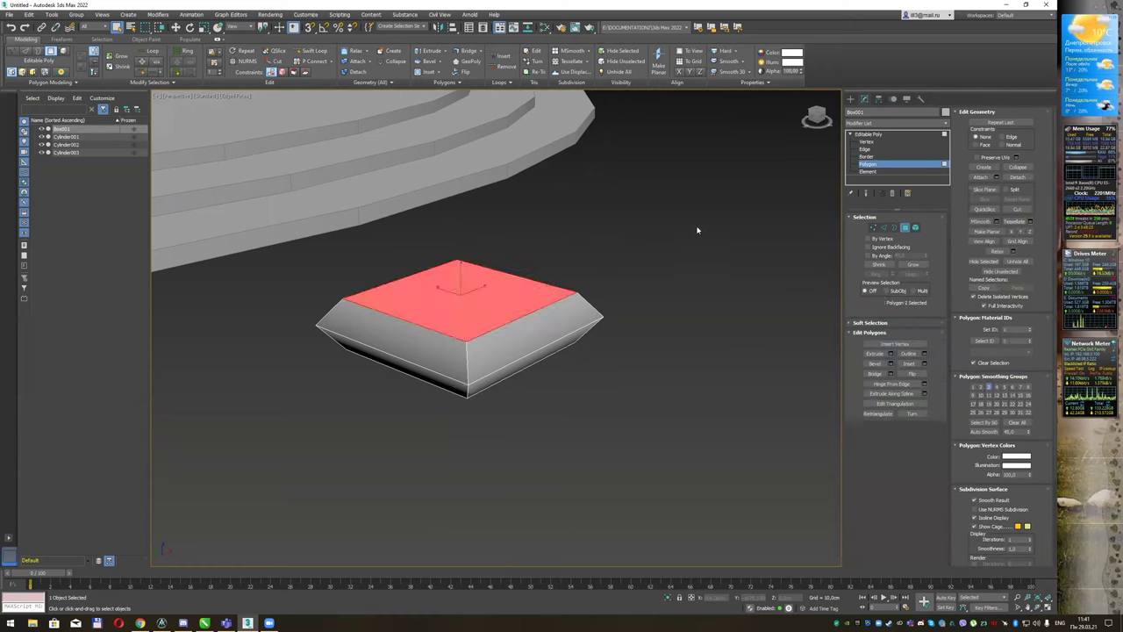
left_click(887, 234)
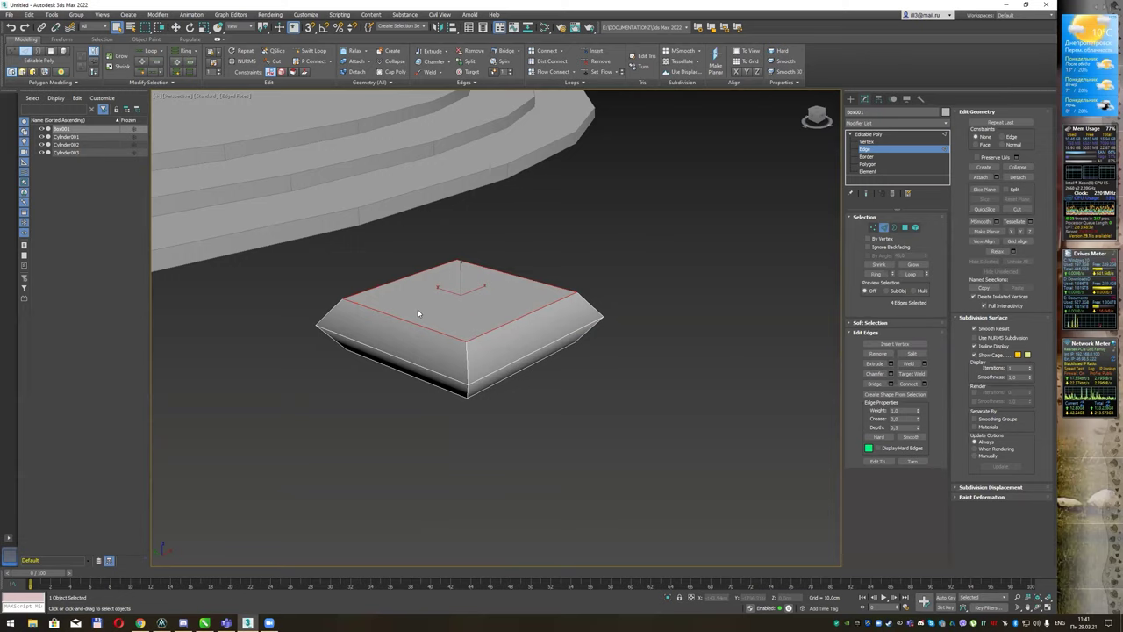
- Chamfer the top border edges with an amount of about 17.5 cm and 5 segments
left_click(892, 374)
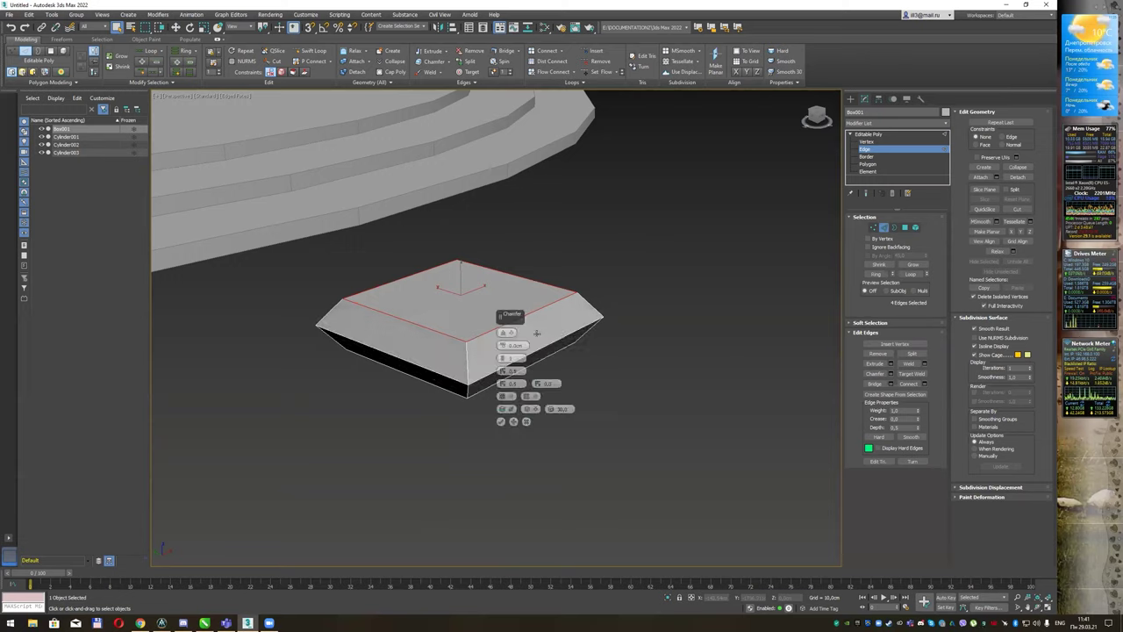
left_click_drag(503, 344, 518, 280)
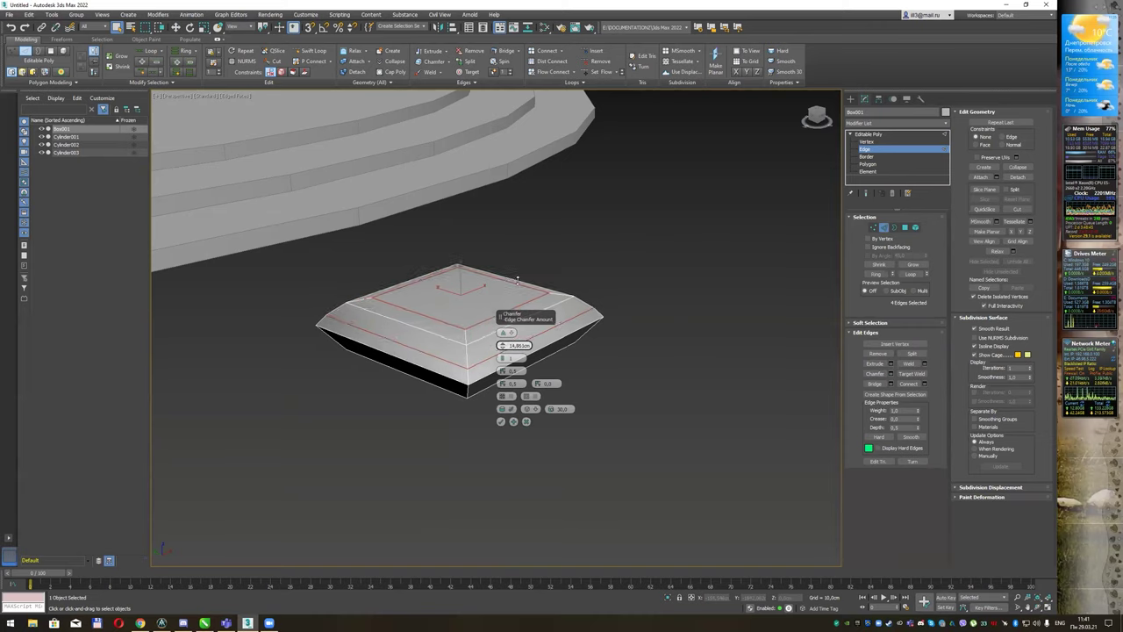
left_click(503, 358)
left_click(503, 358)
left_click(502, 358)
left_click(503, 358)
left_click_drag(503, 345, 503, 325)
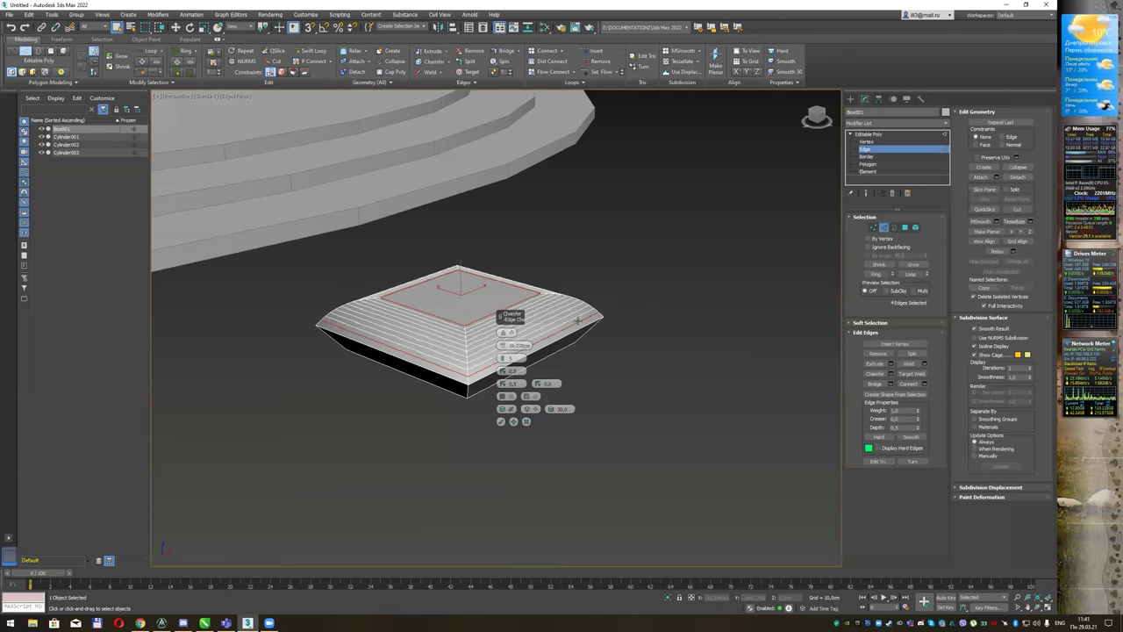
left_click(501, 422)
- Zoom out to show the whole podium and exit Edge level
scroll(501, 422, "down", 3)
scroll(501, 422, "down", 2)
middle_click_drag(558, 315, 607, 381)
left_click(865, 149)
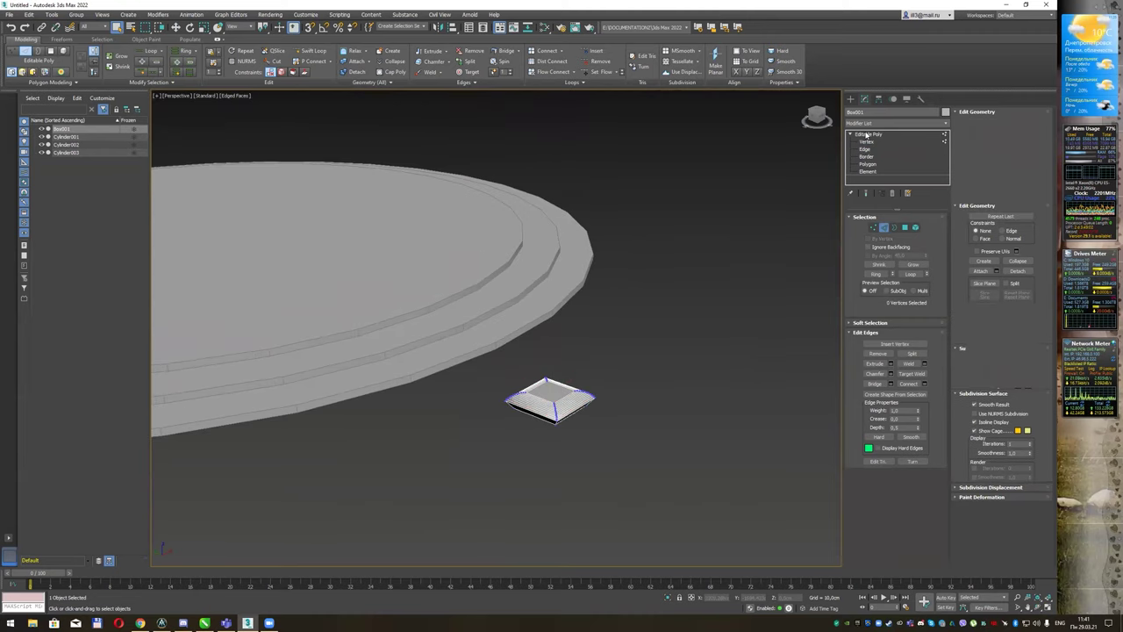
- Align the chamfered box to the podium cylinder in X and Y, Center to Center
mouse_move(619, 301)
middle_mouse_down()
mouse_move(630, 301)
mouse_move(630, 365)
middle_mouse_up()
scroll(629, 301, "down", 3)
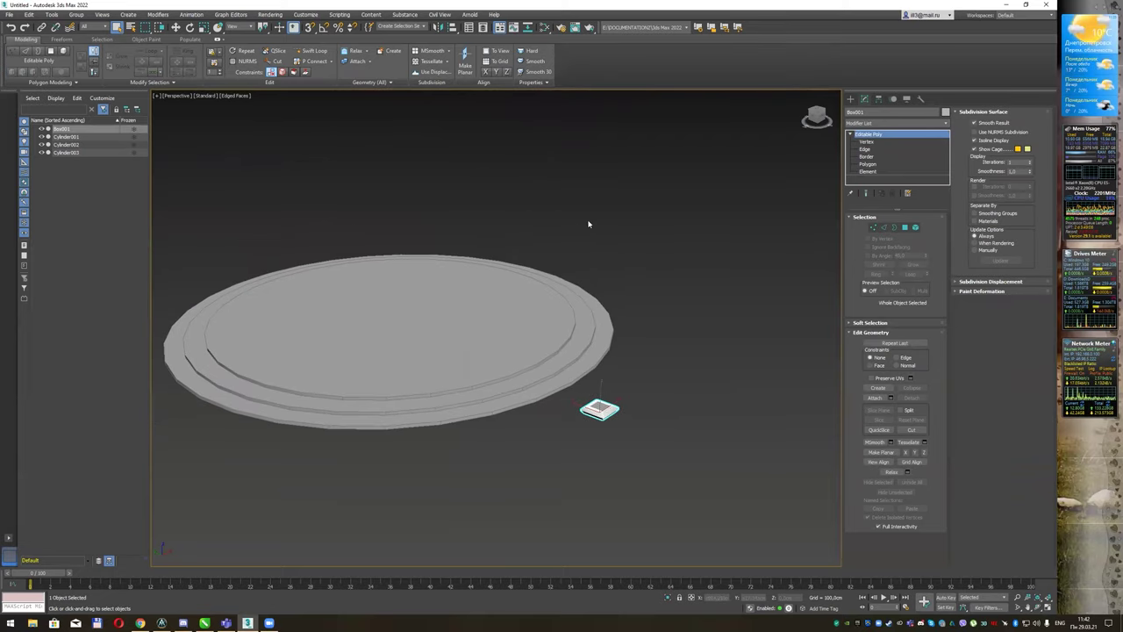
left_click(453, 27)
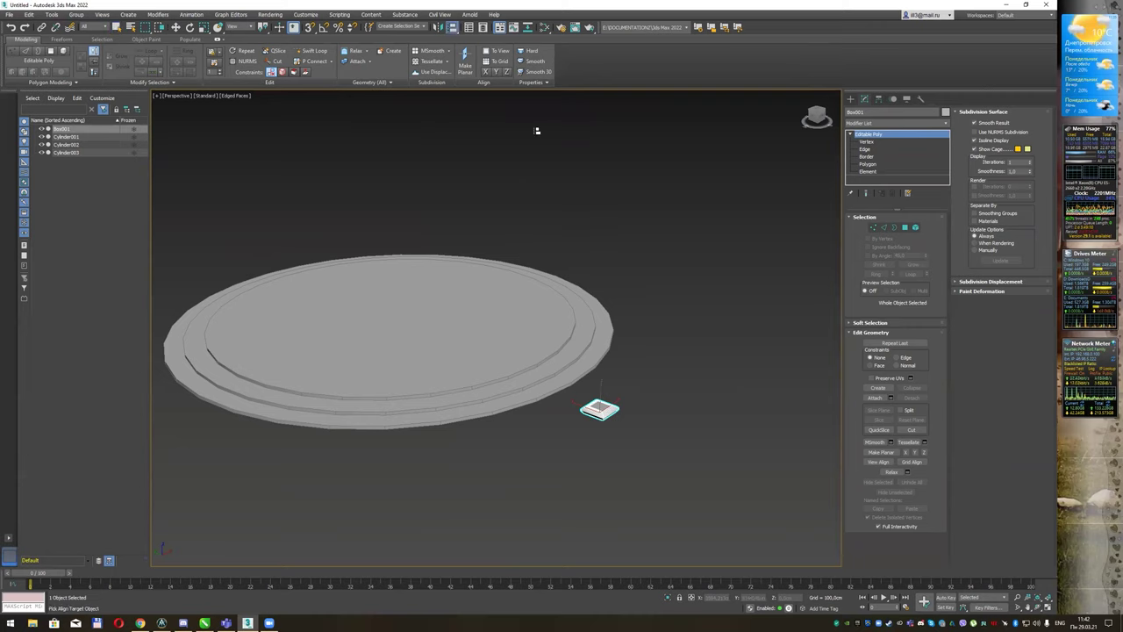
left_click(496, 330)
left_click(626, 152)
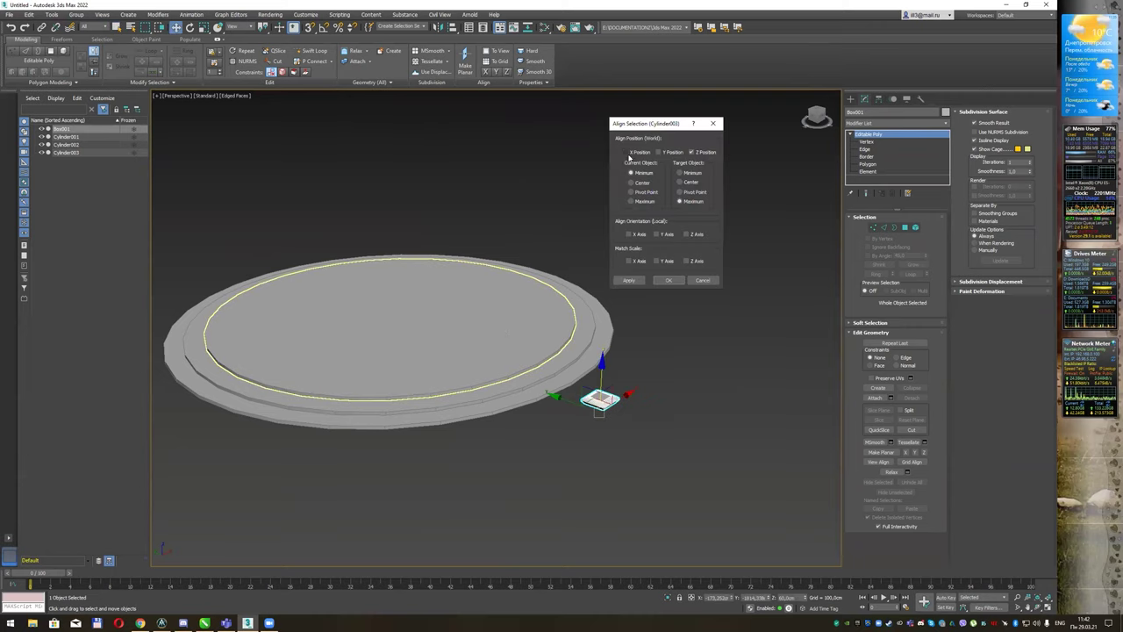
left_click(664, 152)
left_click(633, 182)
left_click(680, 182)
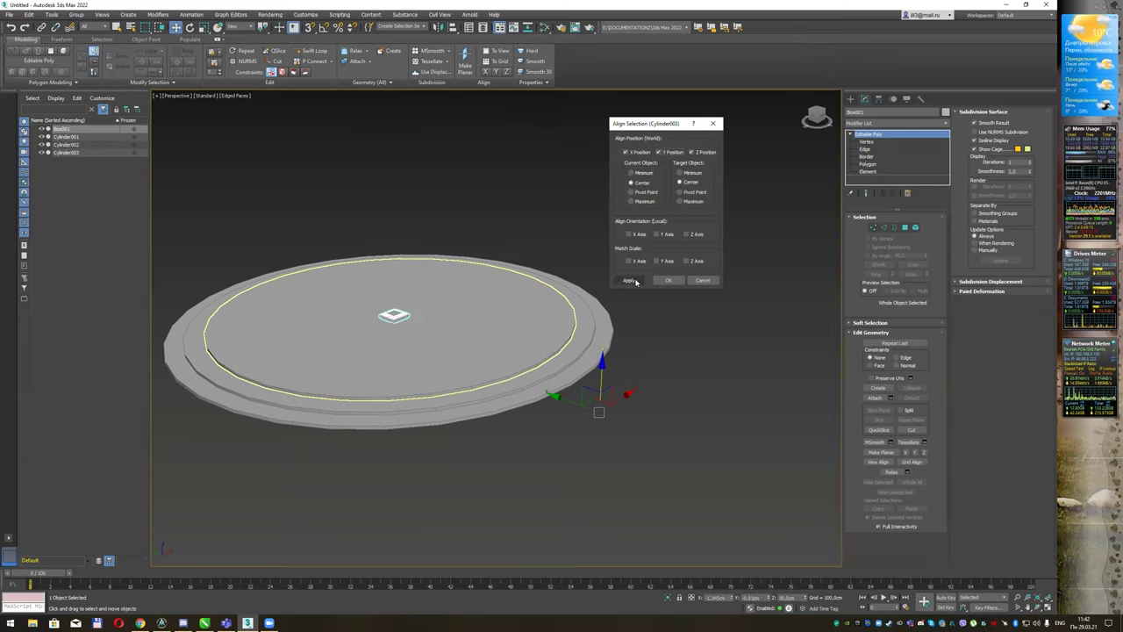
left_click(630, 280)
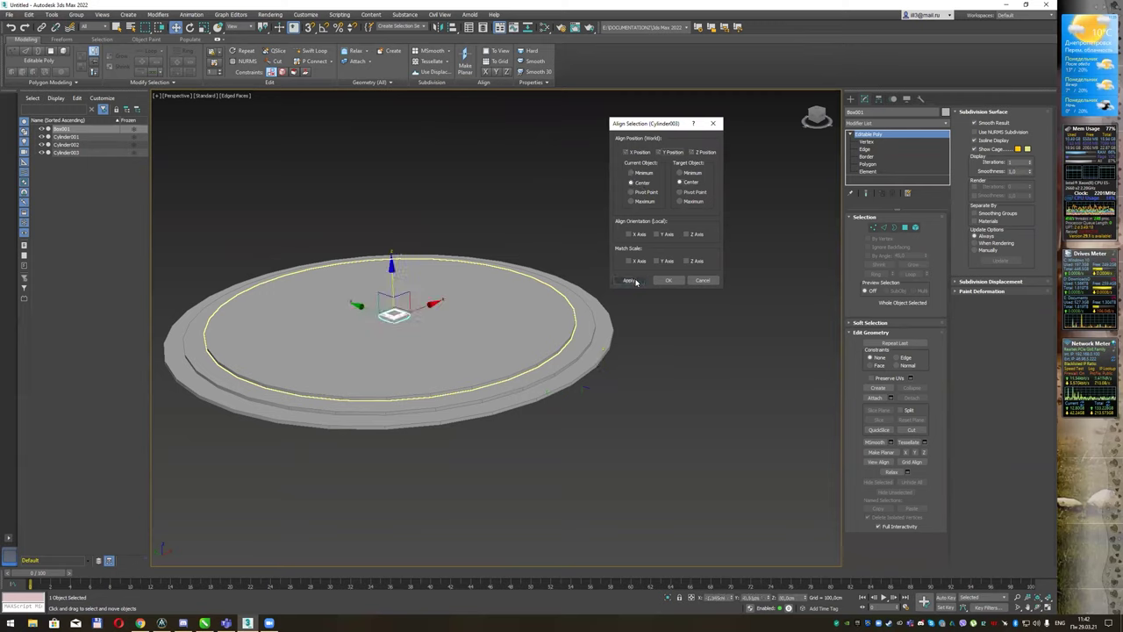
- Seat the box on the podium's top surface with Z Minimum to Maximum
left_click(641, 173)
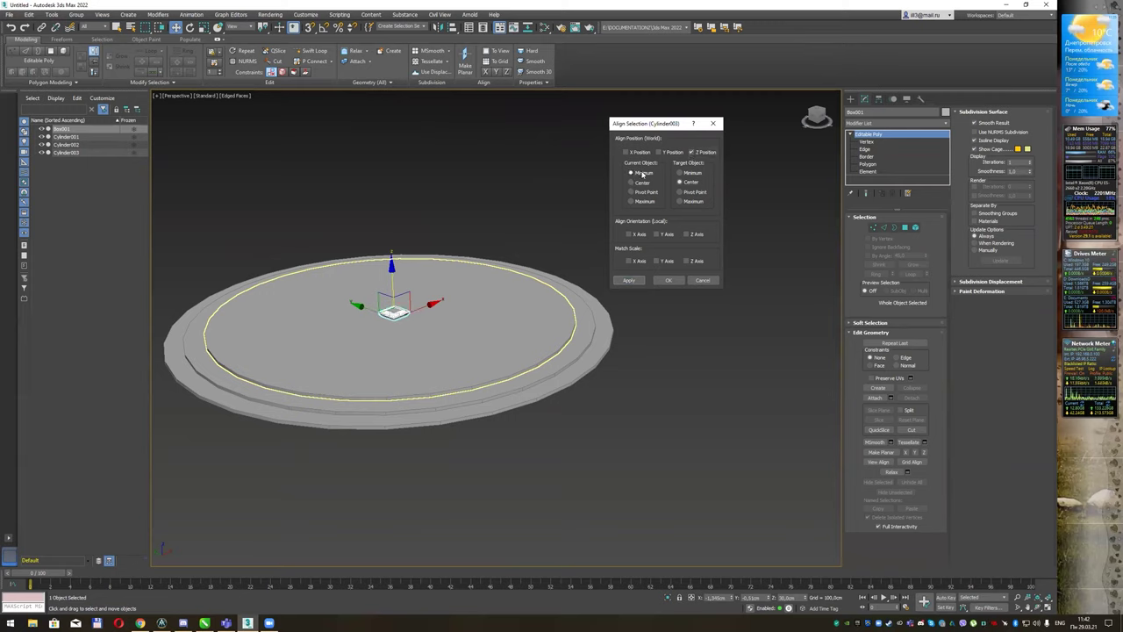
left_click(684, 201)
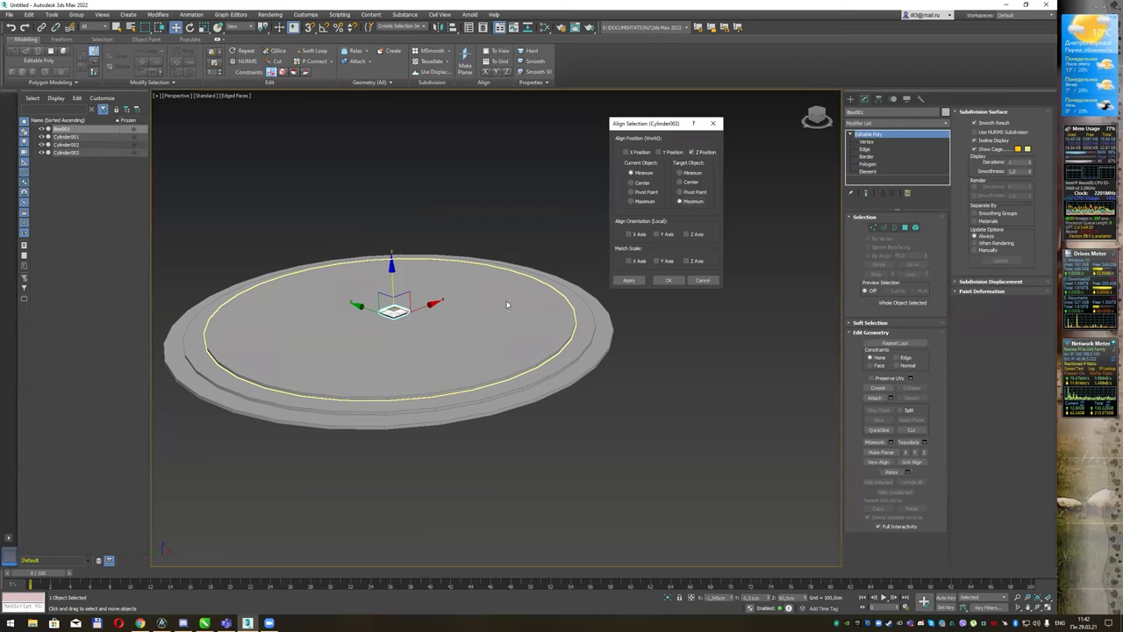
left_click(668, 280)
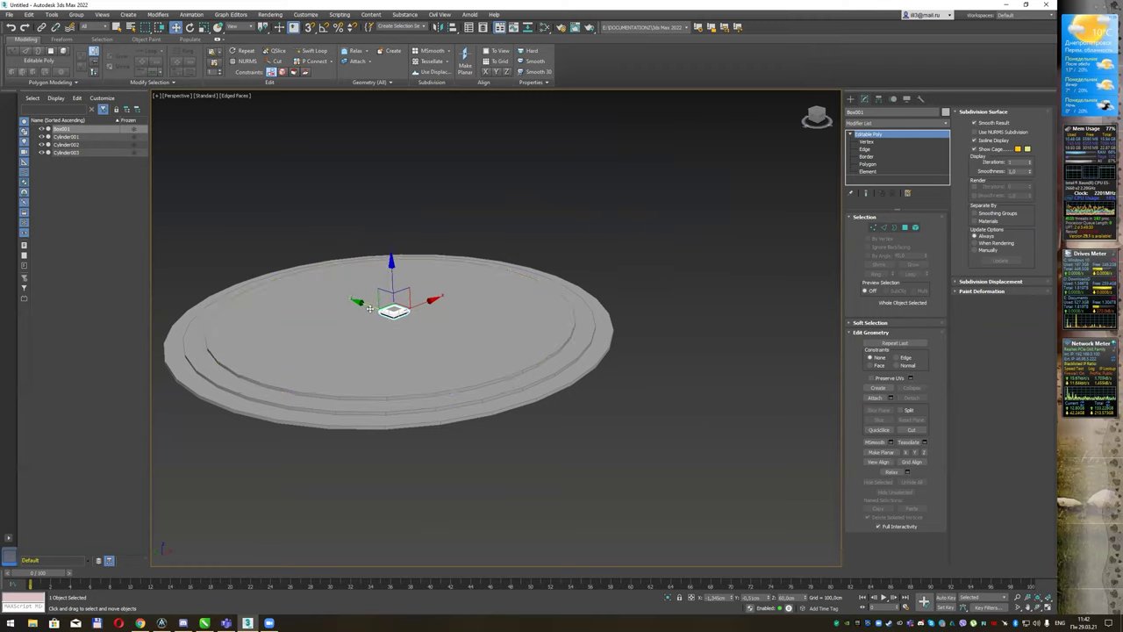
- Move the chamfered box toward the podium's front-right rim and show the standard primitives
left_click_drag(369, 308, 486, 359)
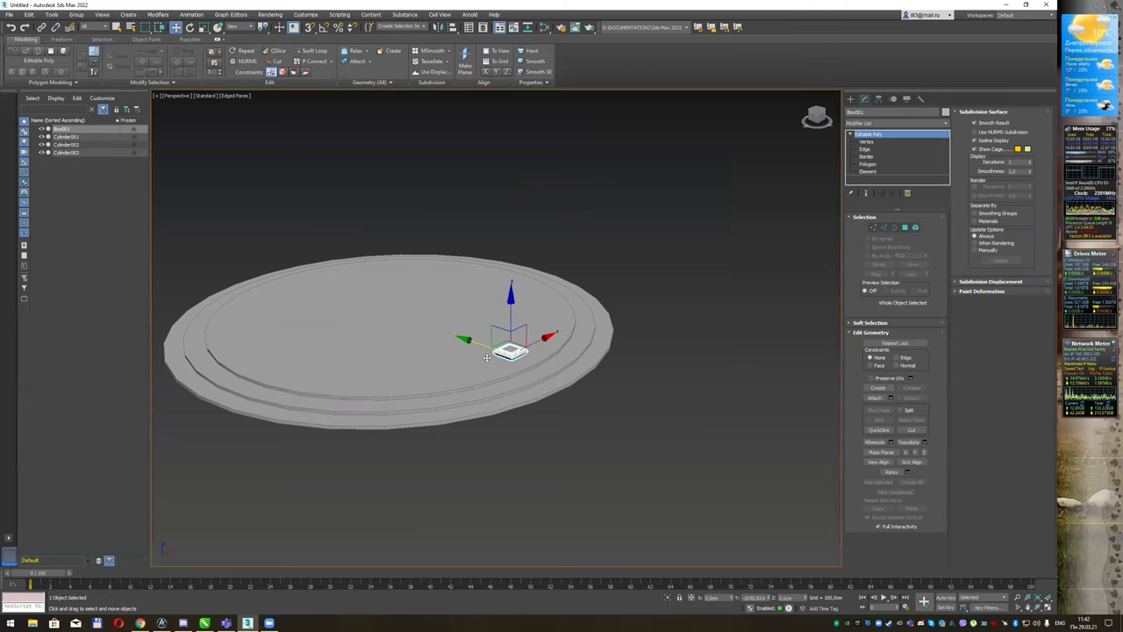
mouse_move(486, 358)
middle_mouse_down("alt")
mouse_move(609, 308)
mouse_move(539, 313)
middle_mouse_up("alt")
middle_click_drag(542, 311, 579, 314, "alt")
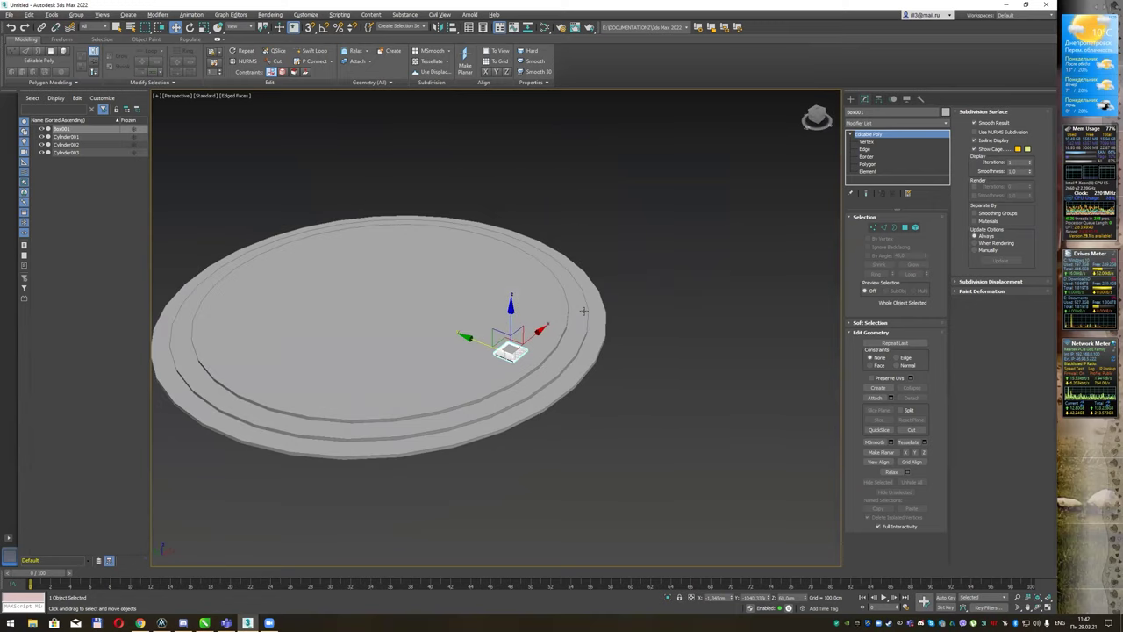
scroll(575, 318, "up", 3)
key("q")
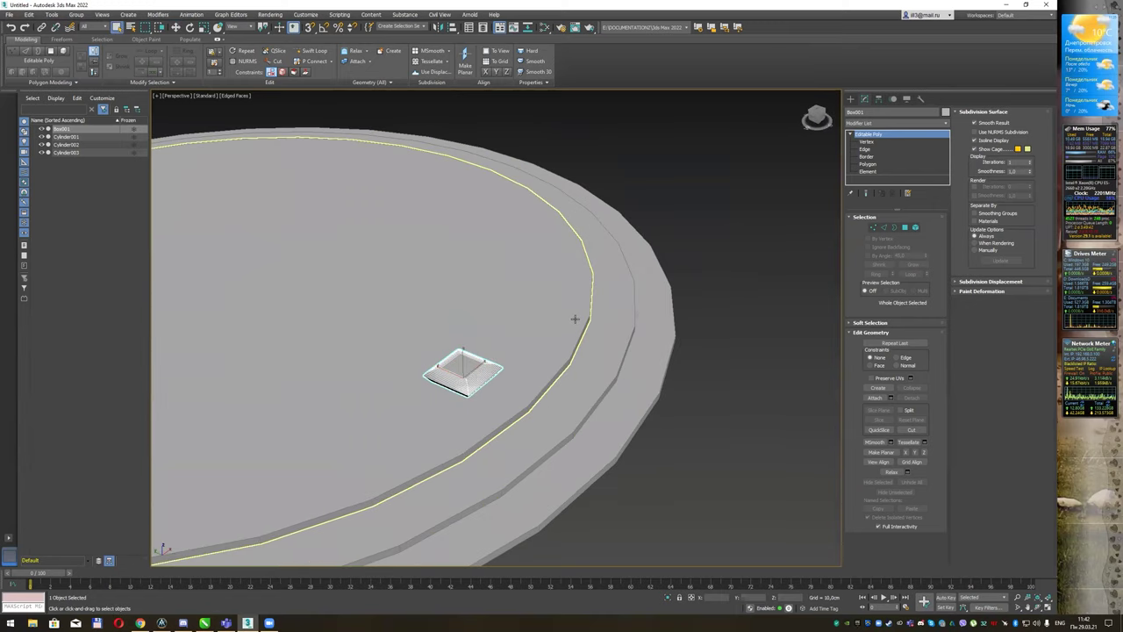
middle_click_drag(575, 319, 597, 307, "alt")
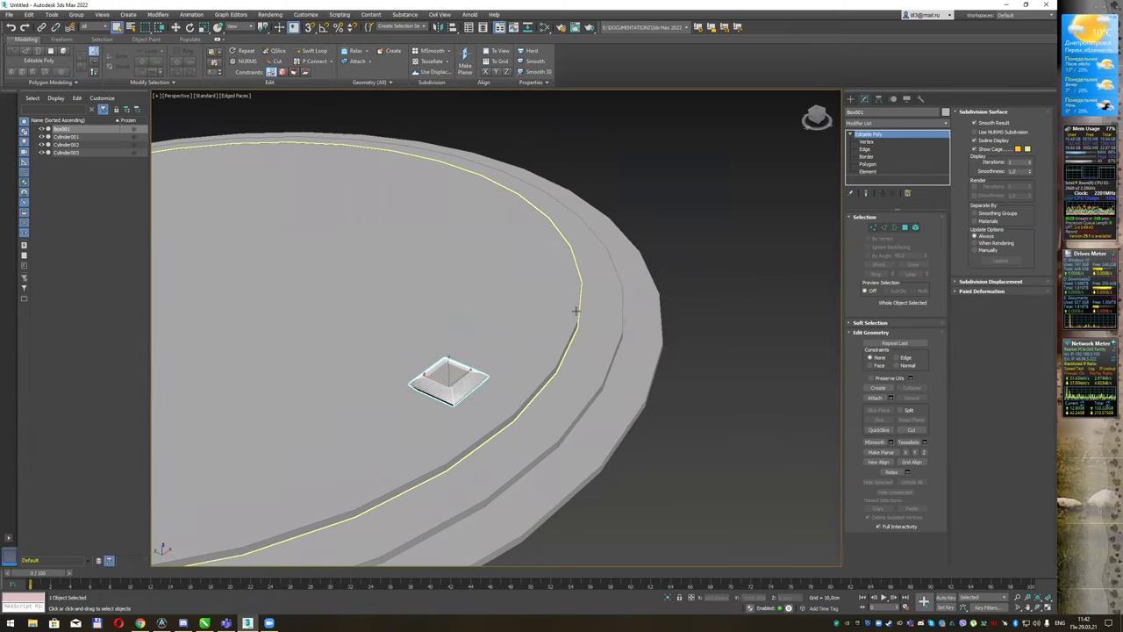
left_click(850, 100)
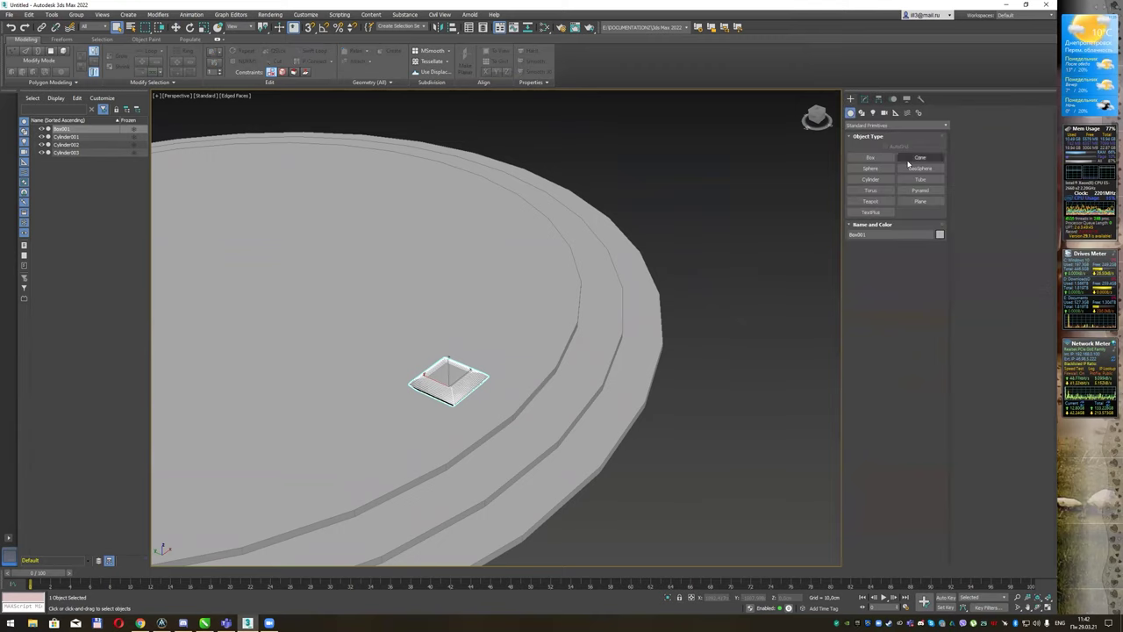
- Create a tall cylinder column, Cylinder004, on the box top using AutoGrid
left_click(869, 180)
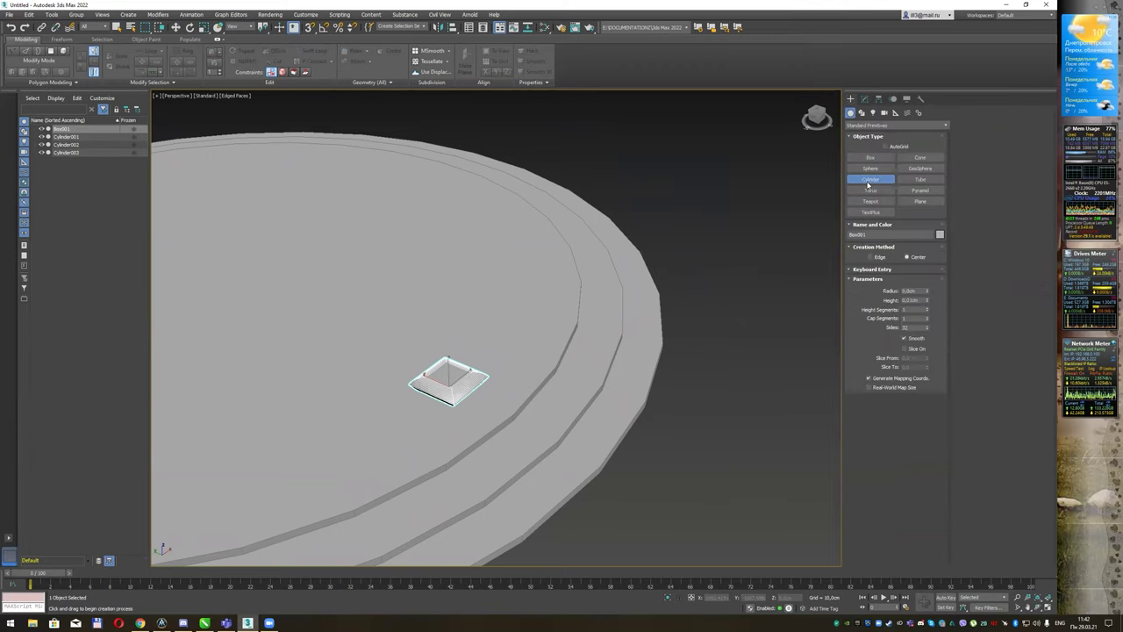
left_click(885, 147)
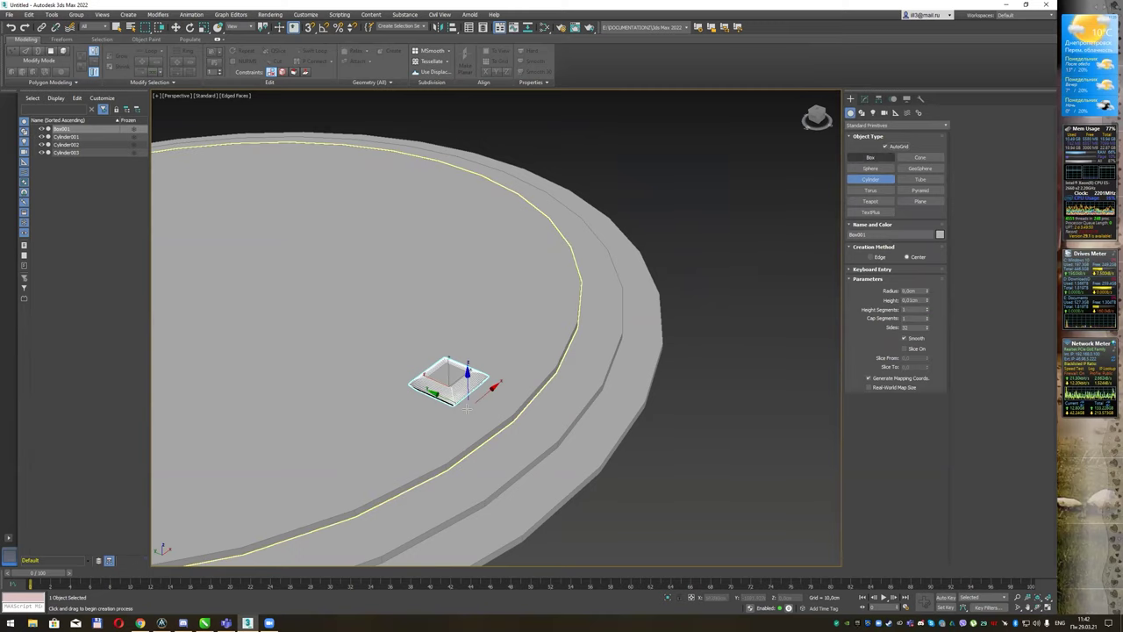
scroll(445, 363, "up", 3)
scroll(445, 363, "up", 2)
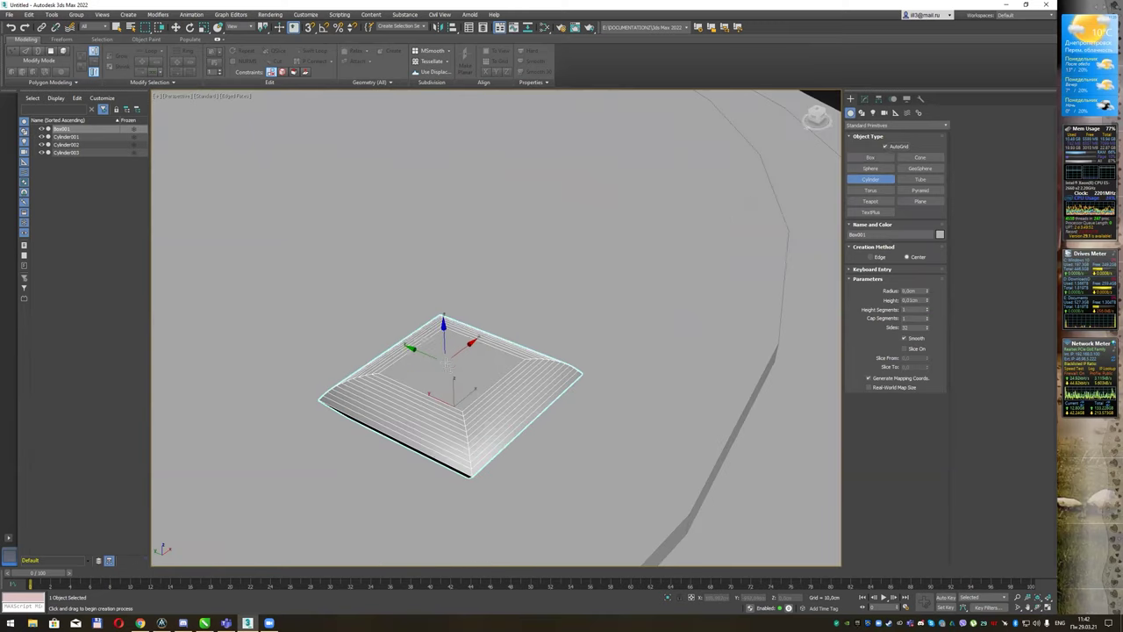
left_click_drag(447, 362, 497, 379)
left_click(476, 296)
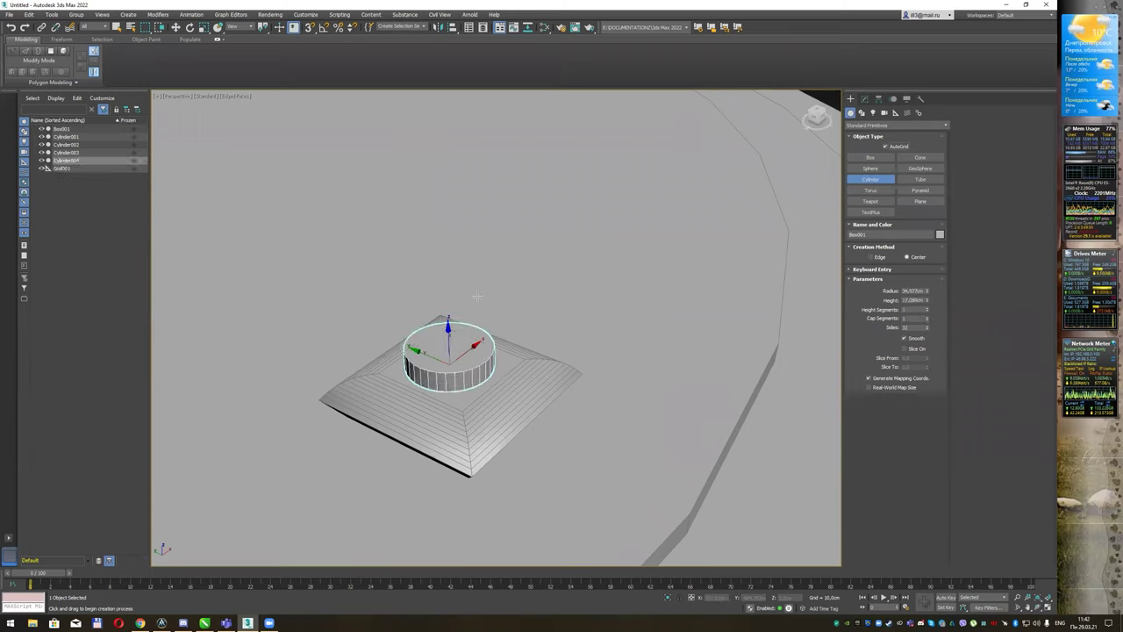
left_click(477, 148)
right_click(476, 158)
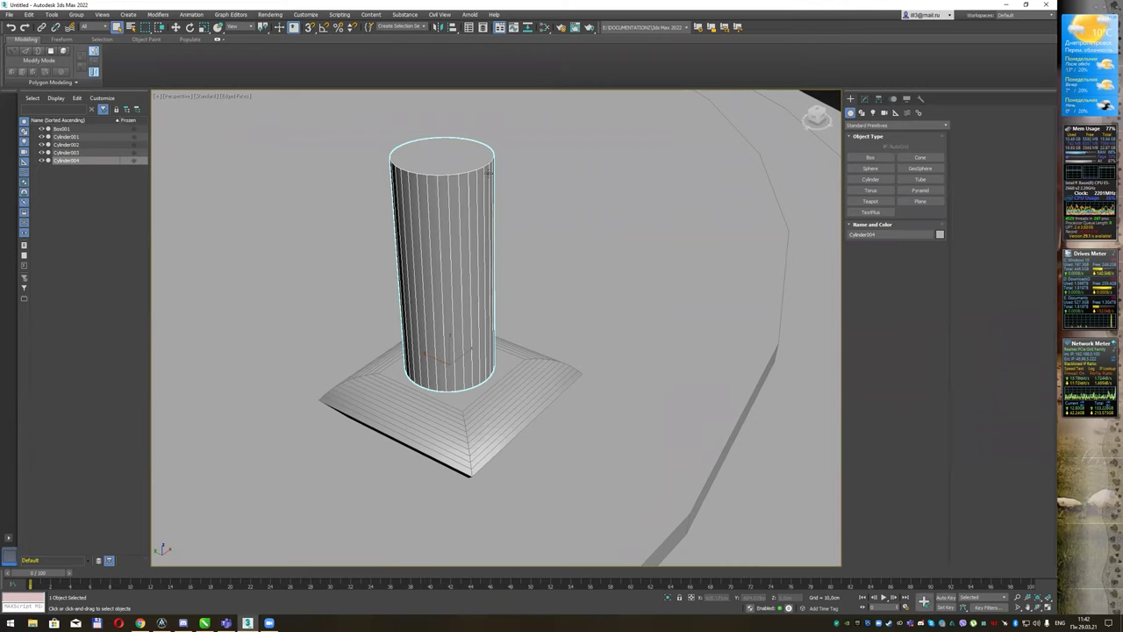
left_click(452, 29)
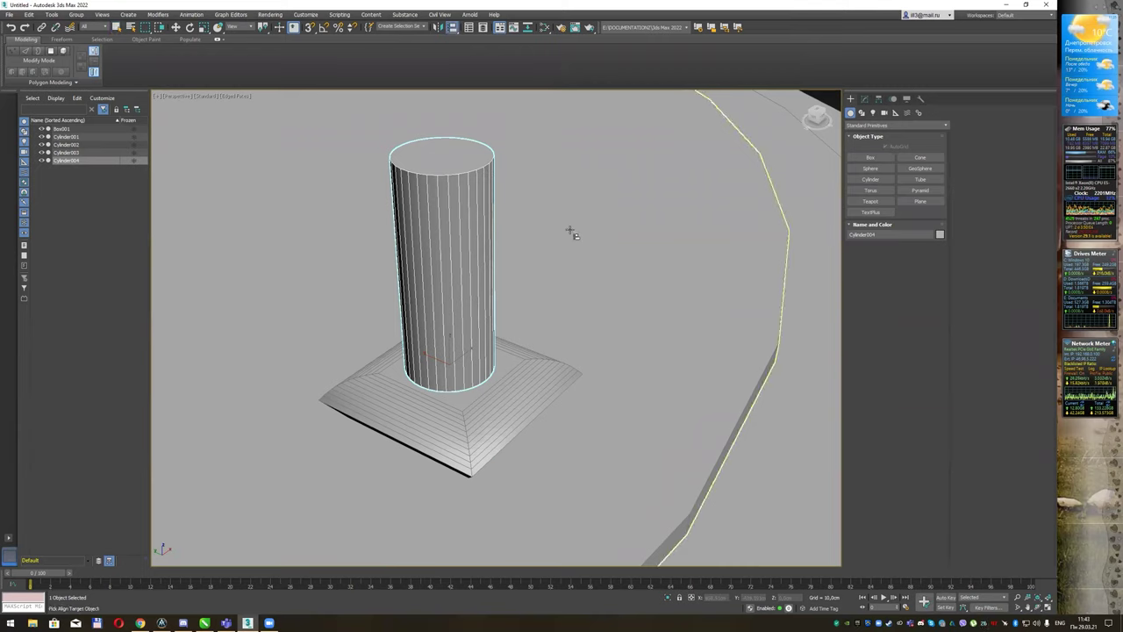
- Centre Cylinder004 on Box001 in X and Y only, Center to Center, leaving Z unchanged
left_click(510, 390)
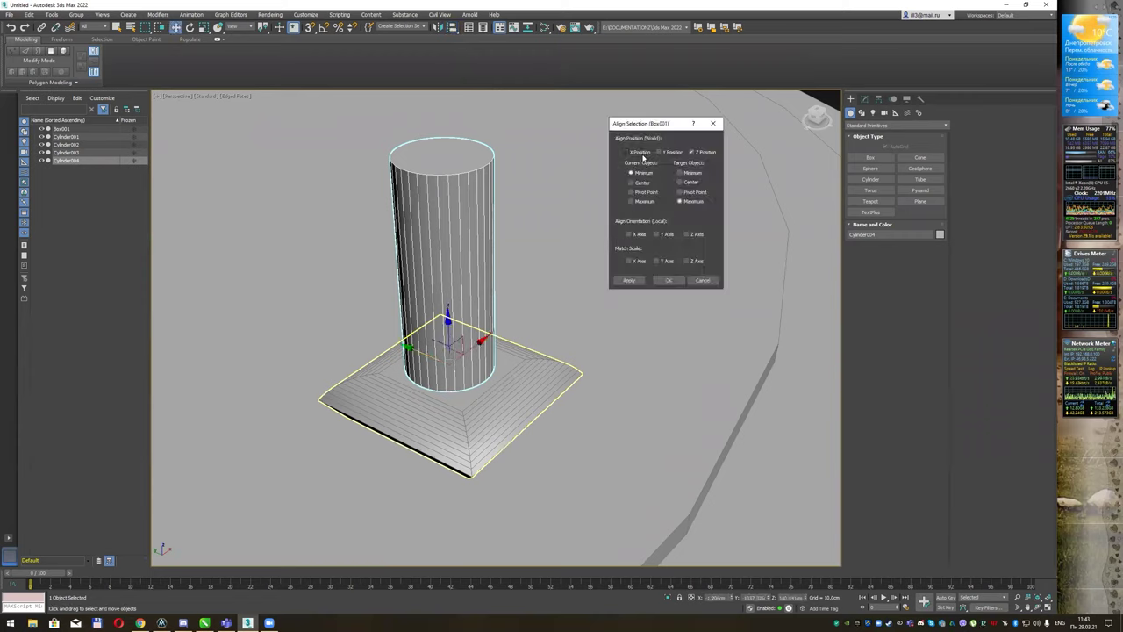
left_click(692, 152)
left_click(658, 152)
left_click(626, 152)
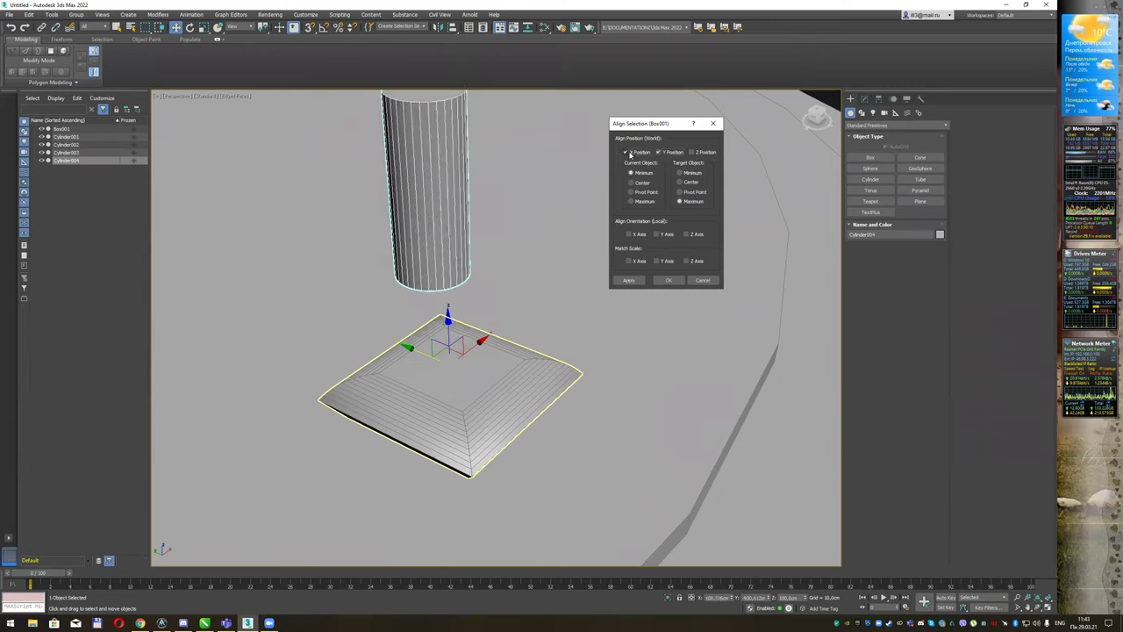
left_click(631, 182)
left_click(681, 182)
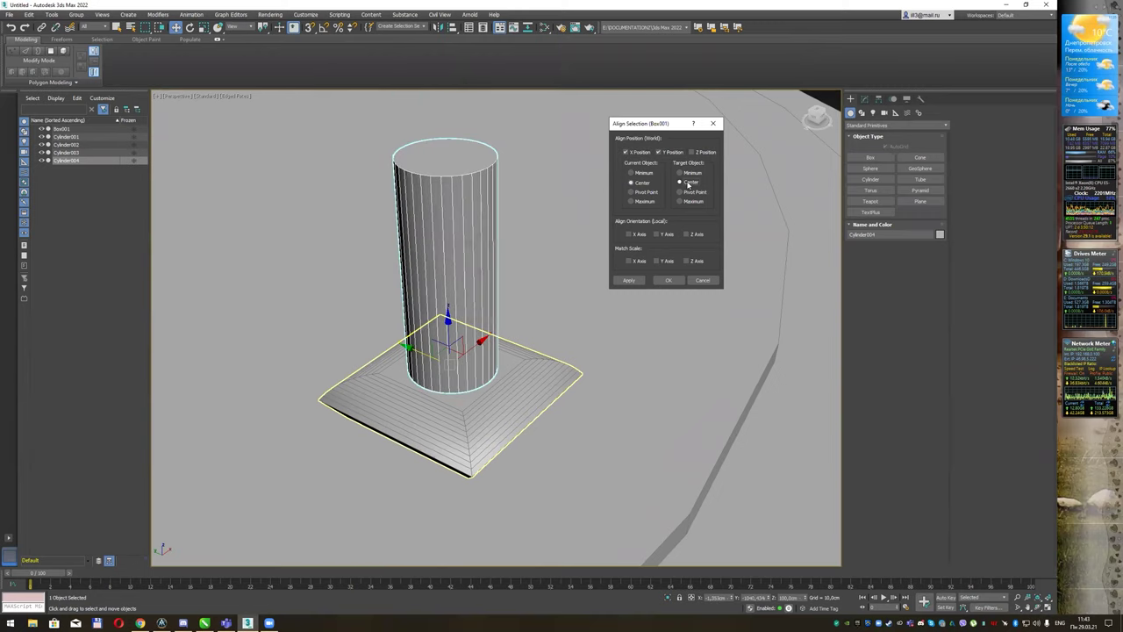
left_click(631, 191)
left_click(681, 192)
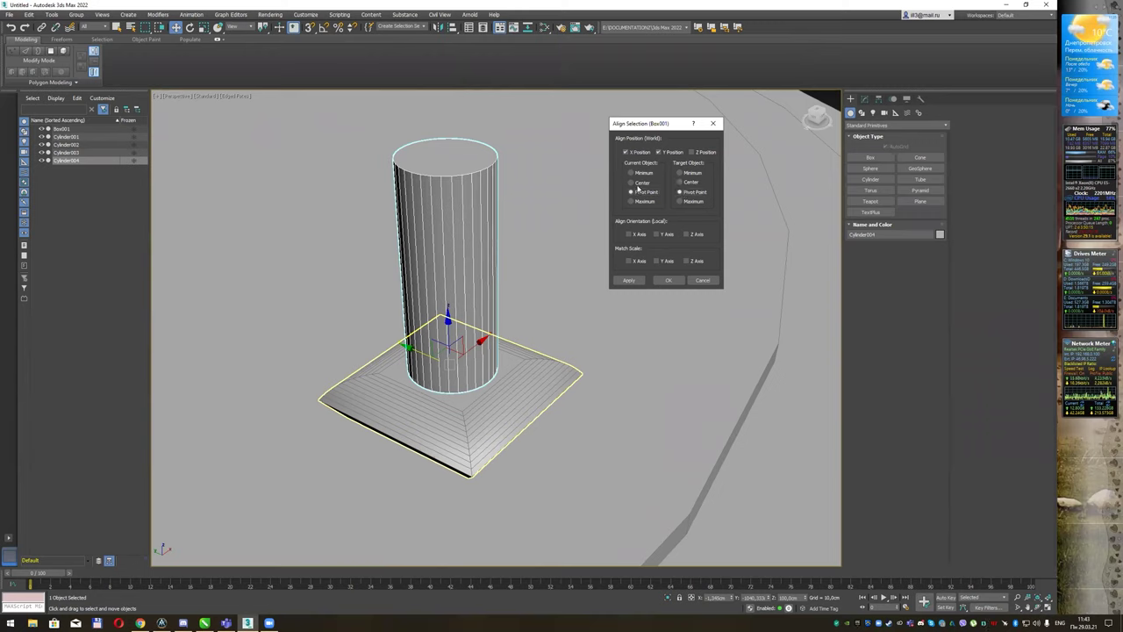
left_click(640, 182)
left_click(681, 182)
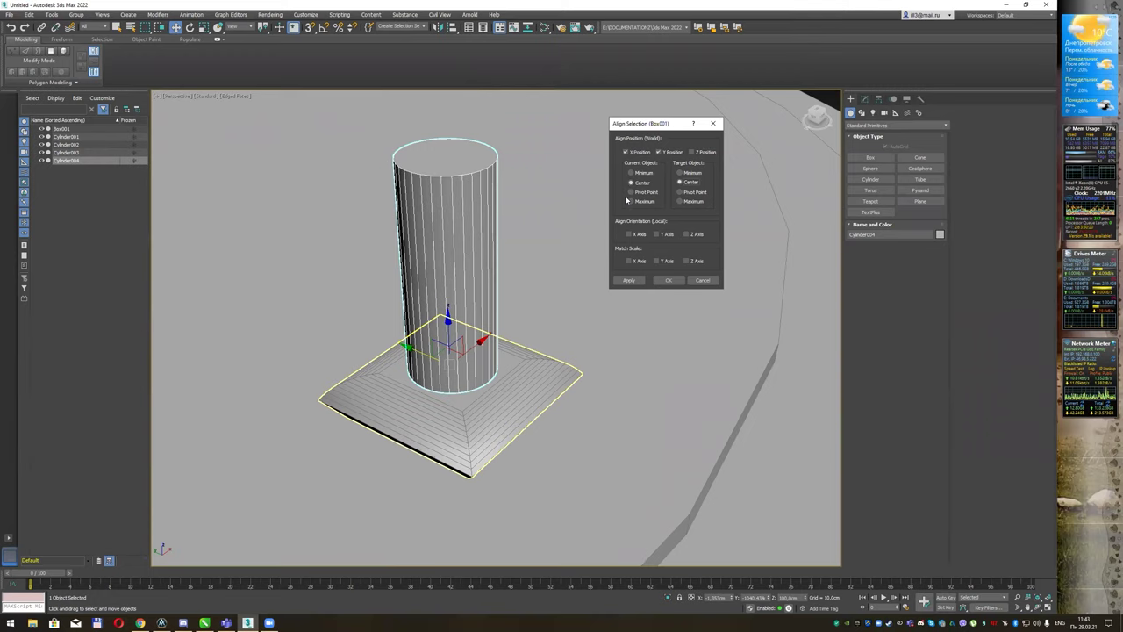
left_click(667, 278)
middle_click_drag(682, 276, 511, 324, "alt")
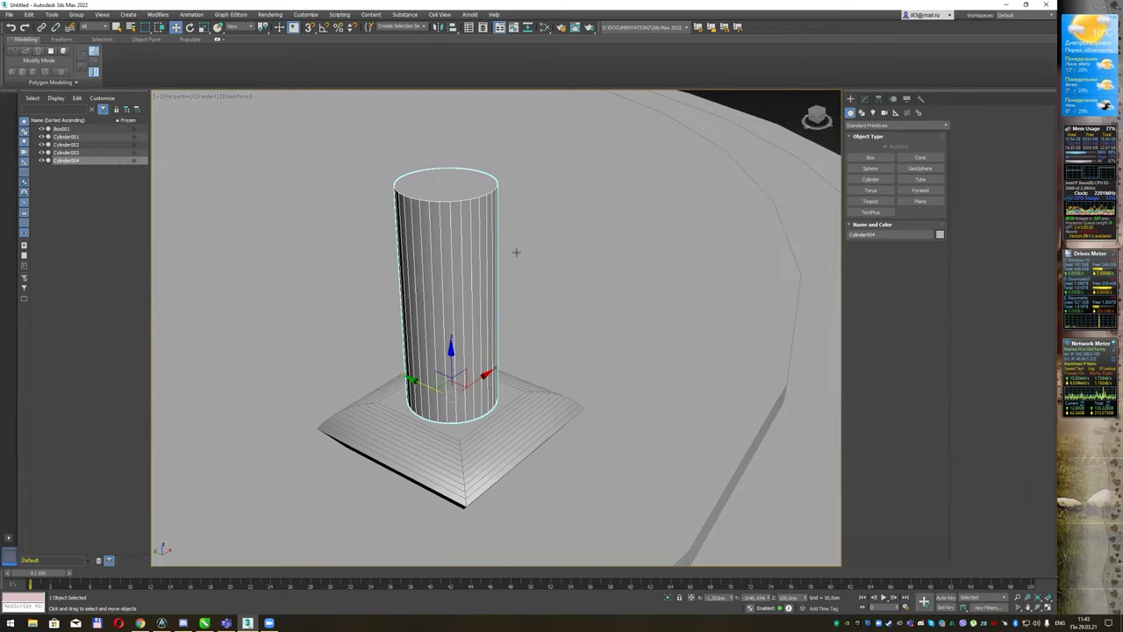
- Reduce the column's radius in the Modify panel to make it thinner
left_click(864, 99)
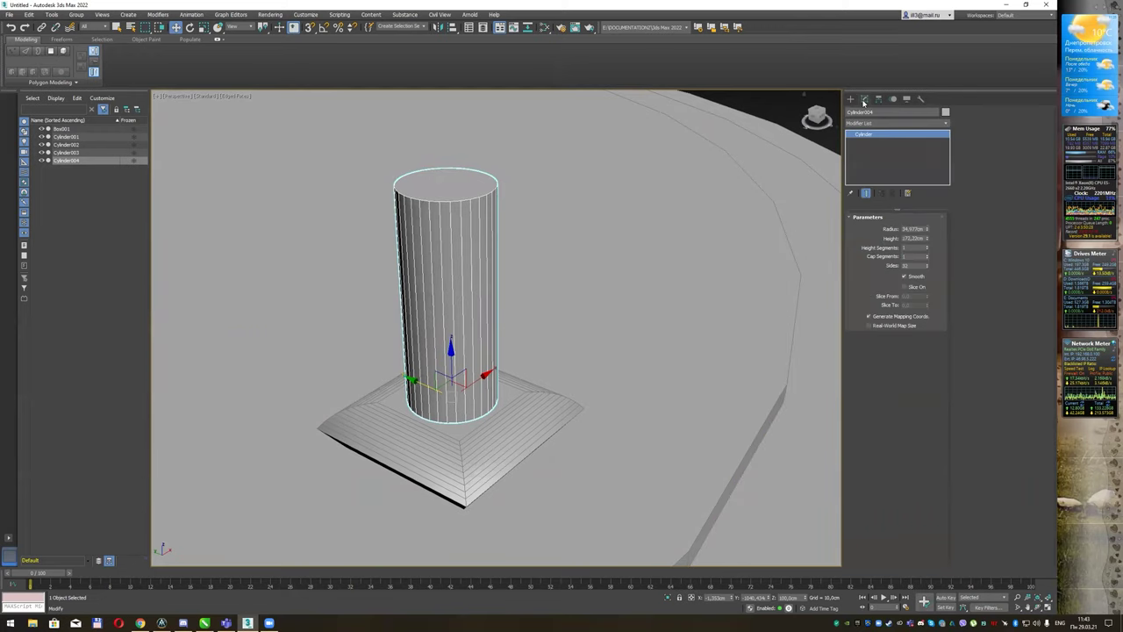
left_click_drag(926, 229, 927, 226)
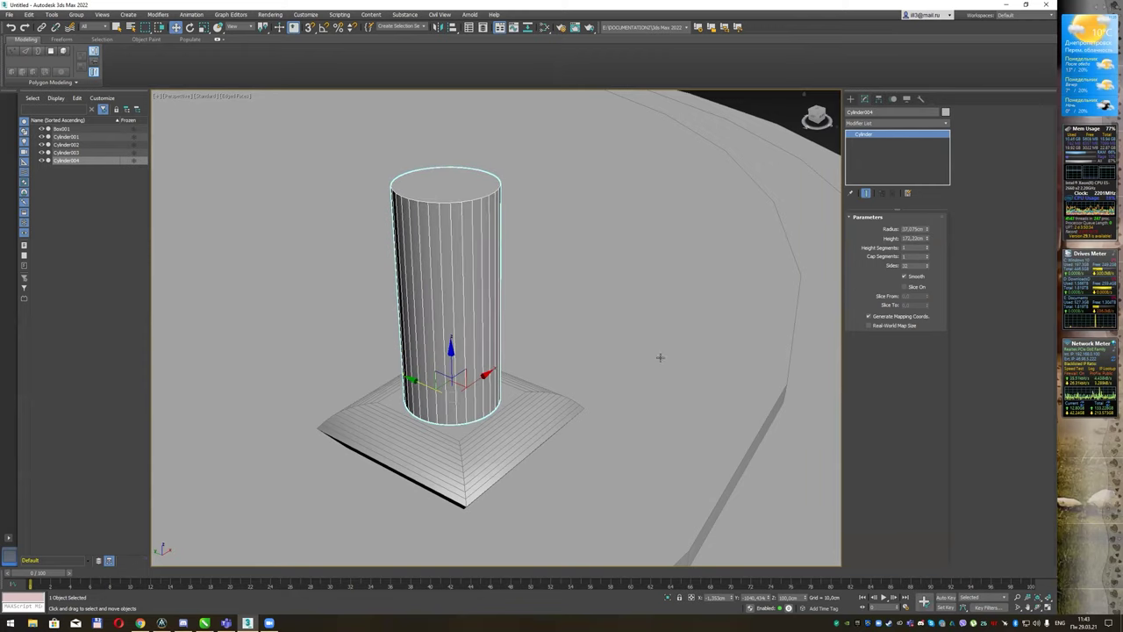
scroll(667, 360, "up", 3)
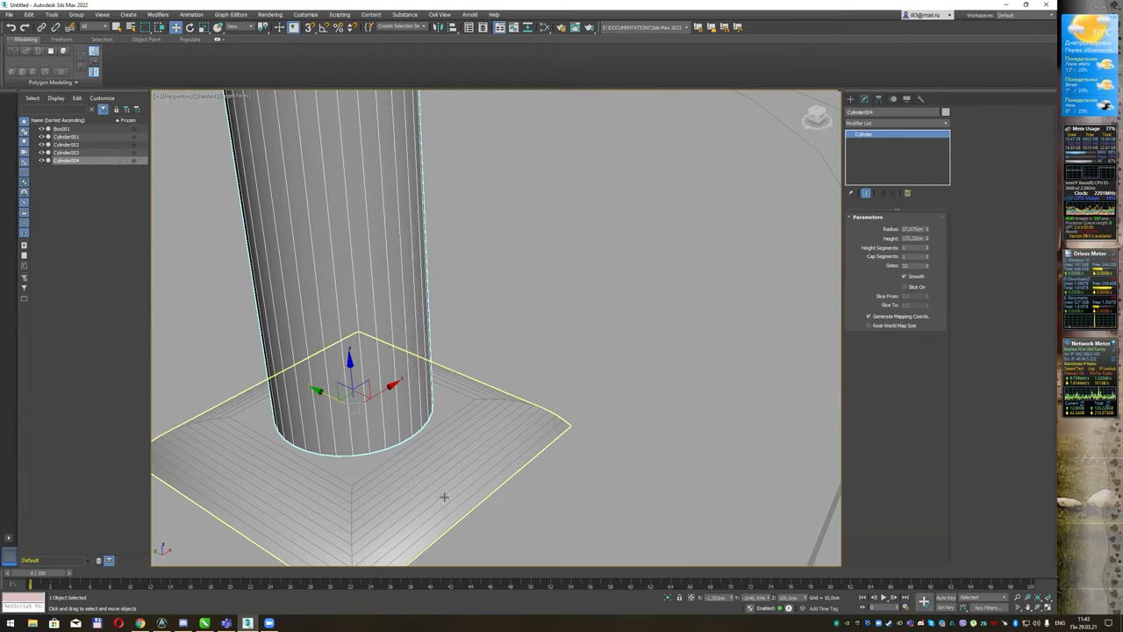
scroll(452, 397, "down", 3)
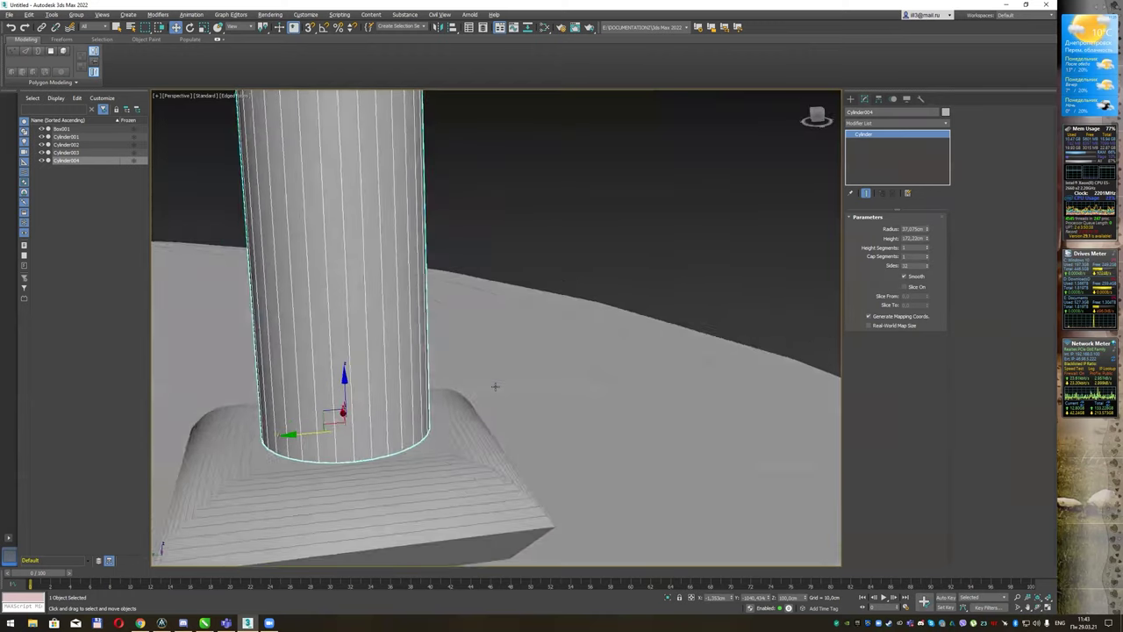
scroll(456, 336, "down", 3)
middle_click_drag(501, 259, 509, 312)
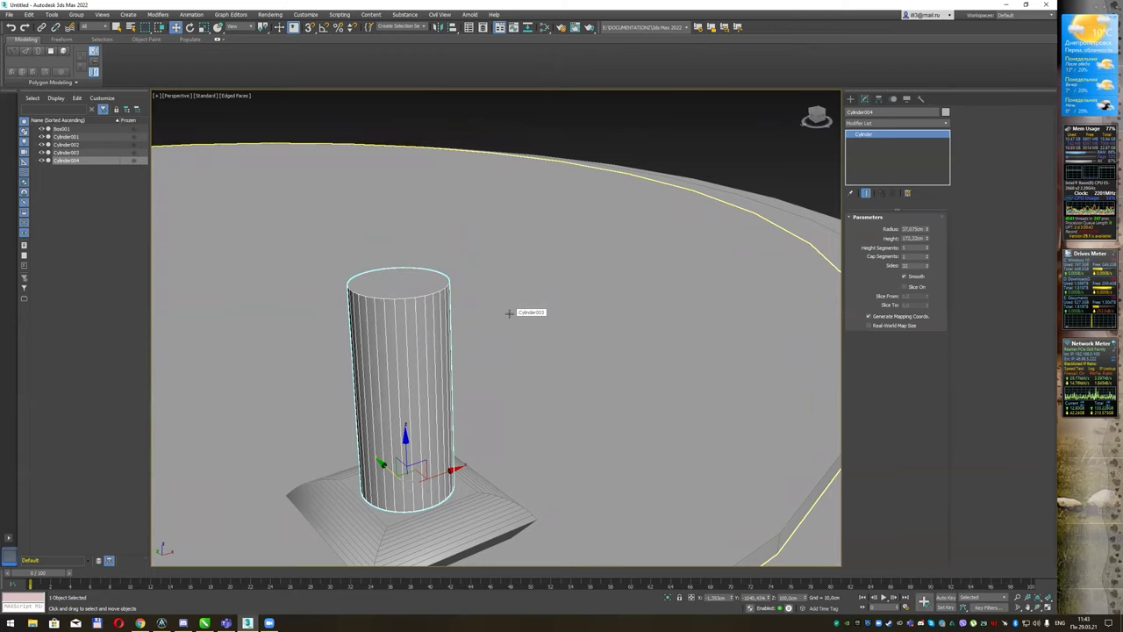
scroll(513, 309, "down", 5)
scroll(513, 307, "down", 1)
scroll(675, 279, "up", 5)
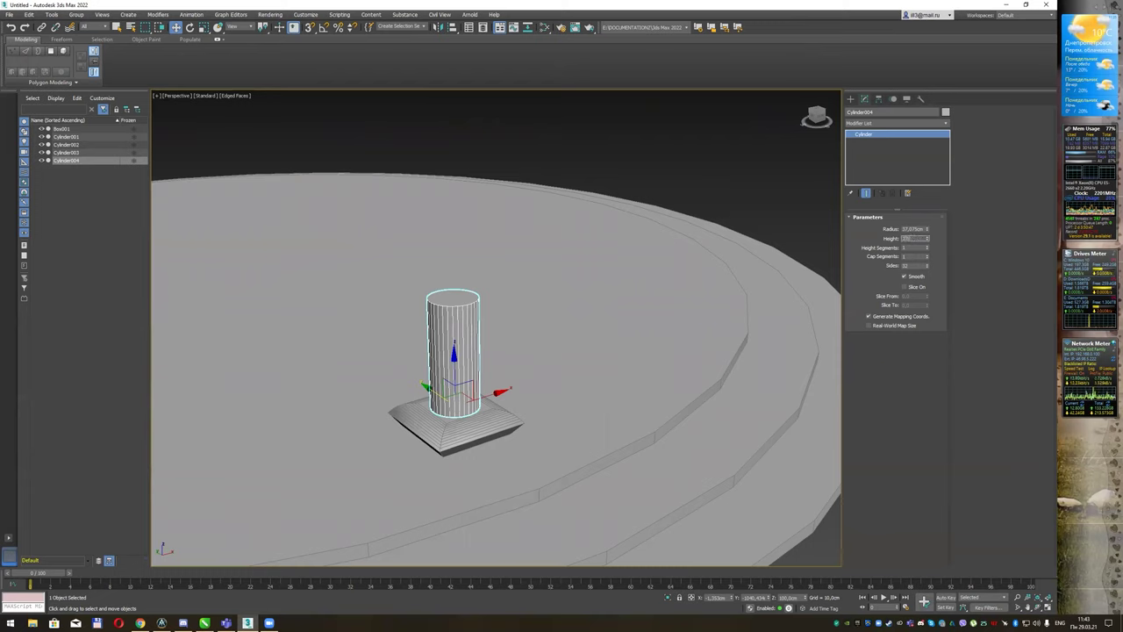
- Set the column's height to 400 cm
key("Return")
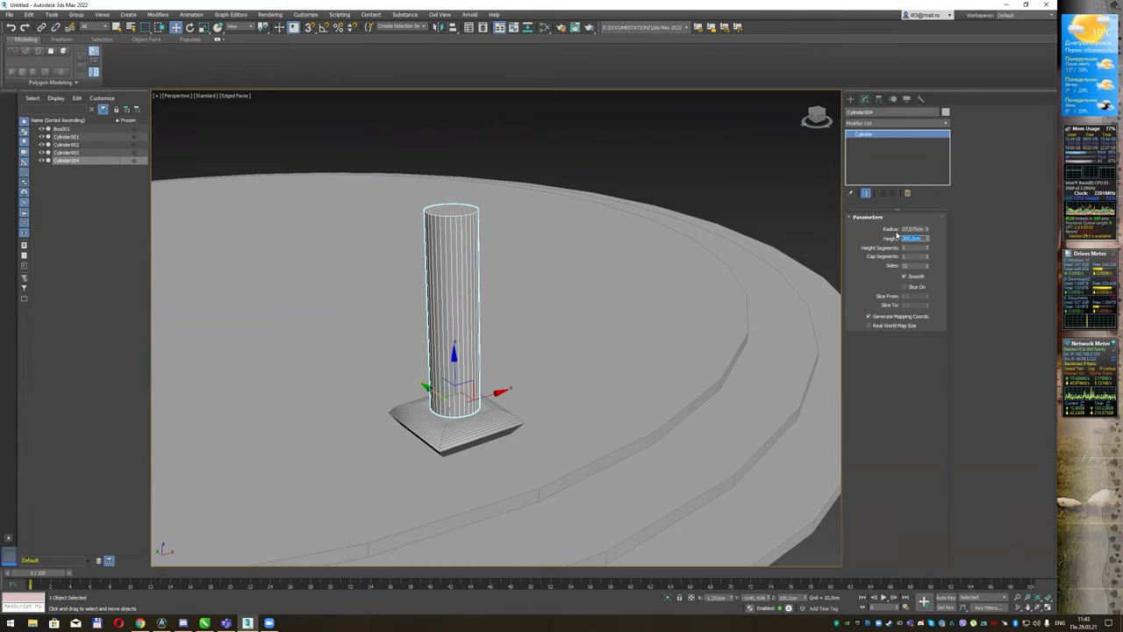
middle_click_drag(664, 251, 847, 264, "alt")
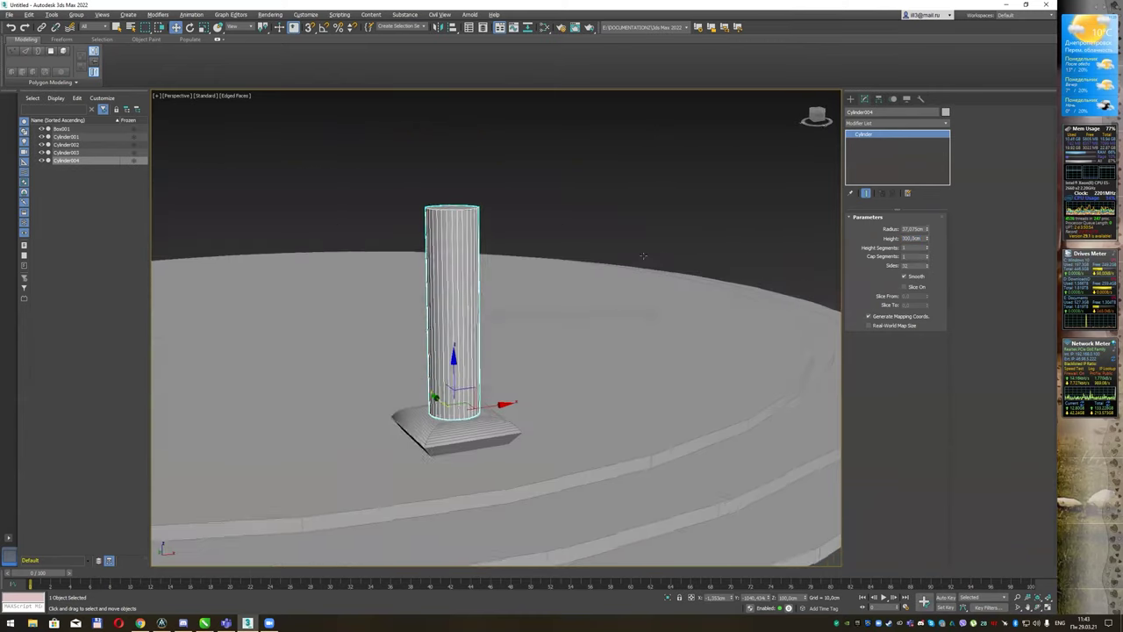
double_click(905, 238)
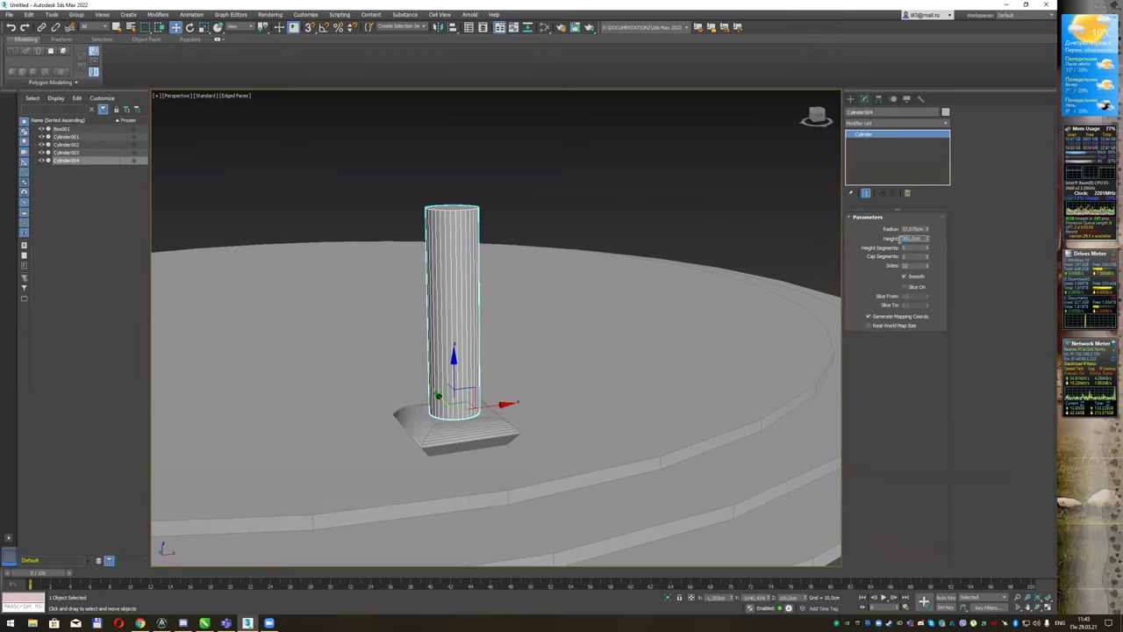
type("400")
key("Return")
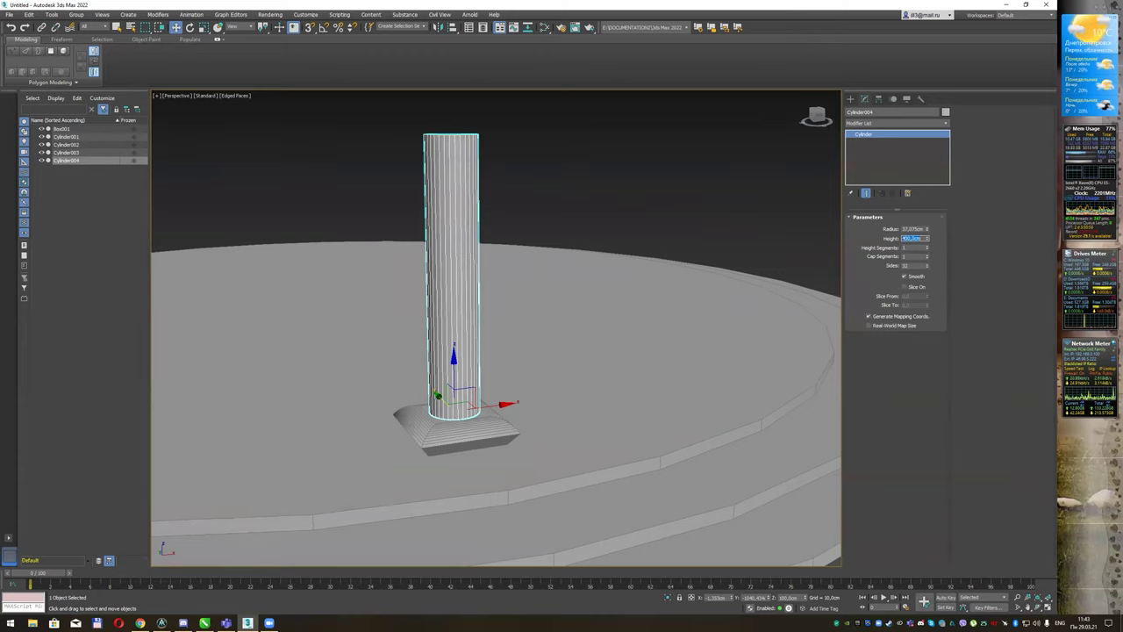
scroll(632, 256, "down", 2)
scroll(606, 266, "down", 3)
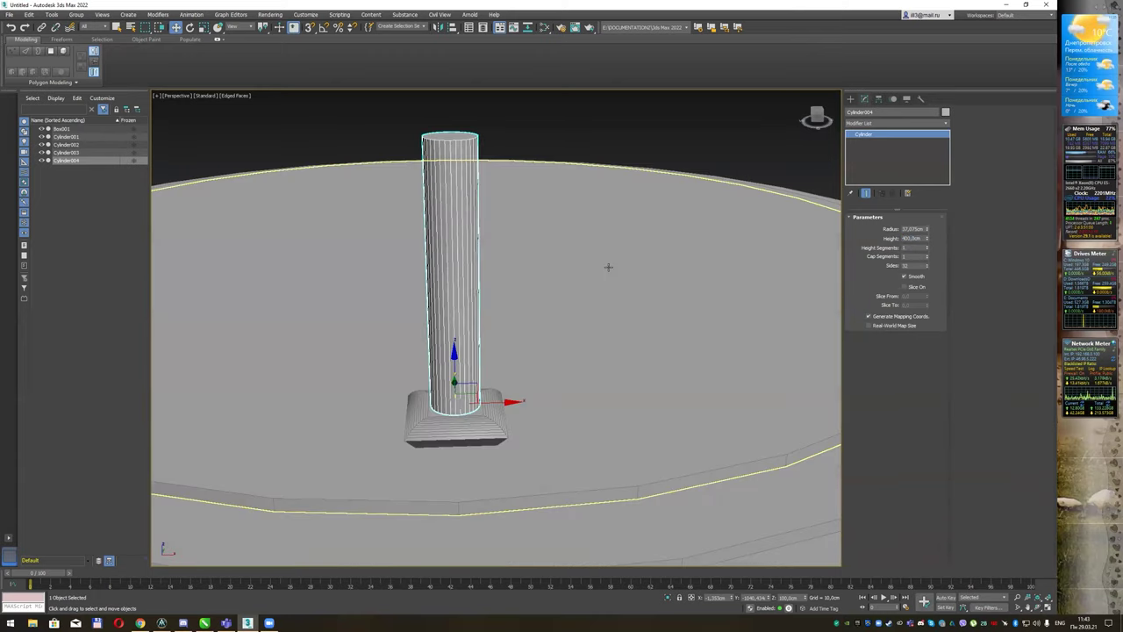
scroll(582, 251, "down", 3)
mouse_move(582, 251)
middle_mouse_down("alt")
mouse_move(624, 236)
mouse_move(568, 244)
mouse_move(589, 216)
middle_mouse_up("alt")
key("q")
scroll(568, 244, "up", 2)
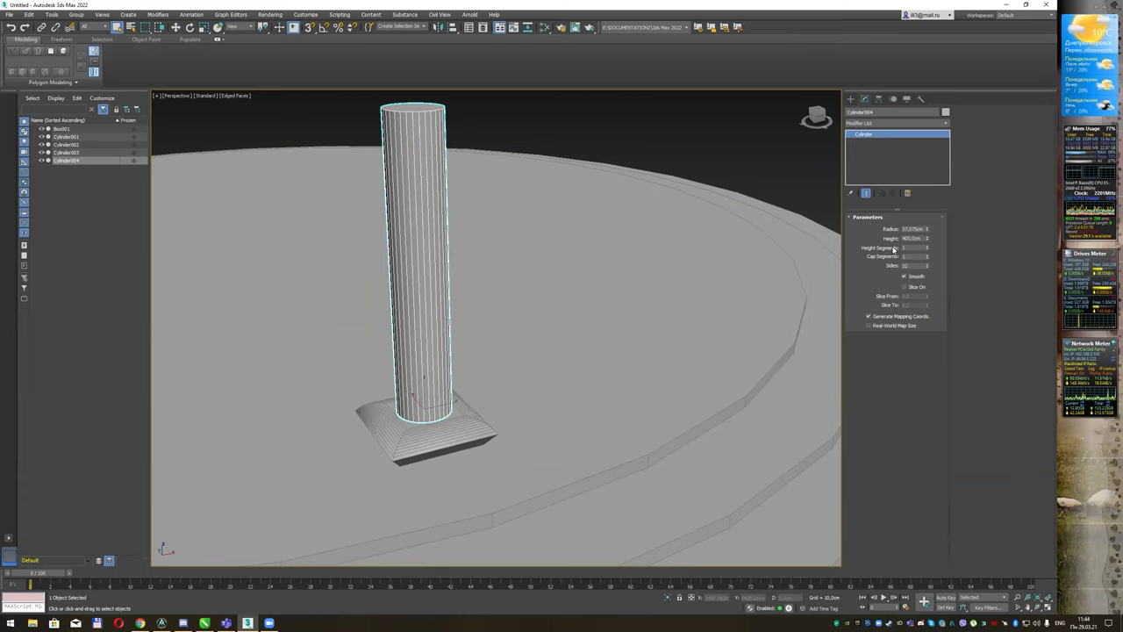
- Raise the column's Height Segments to split it into horizontal bands
left_click_drag(927, 251, 928, 247)
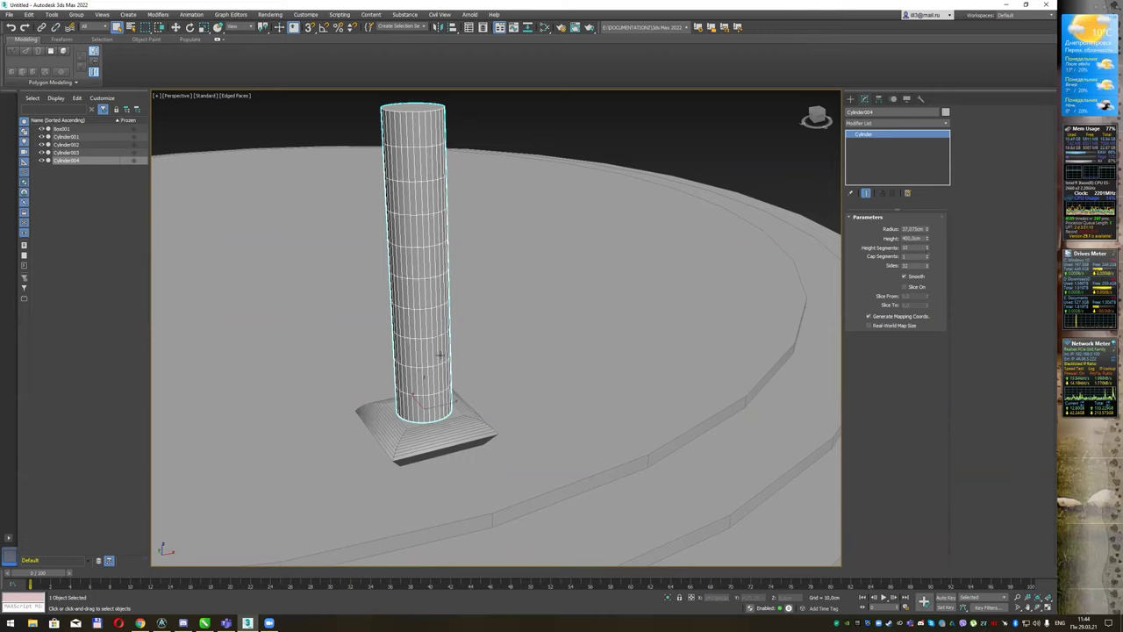
middle_click_drag(476, 171, 451, 156, "alt")
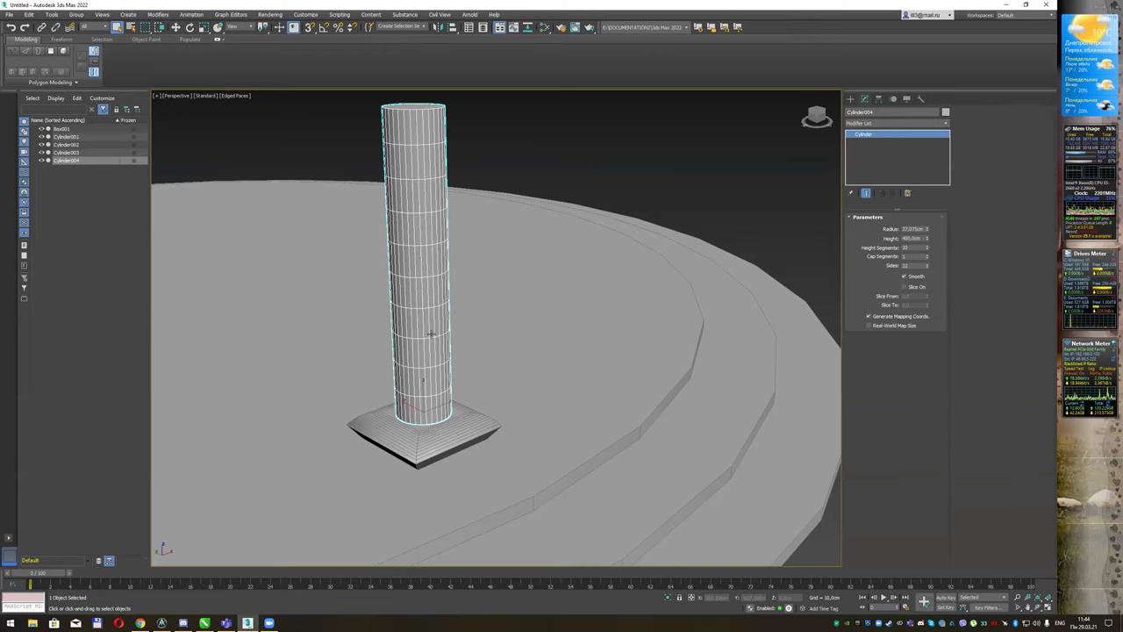
scroll(517, 239, "down", 2)
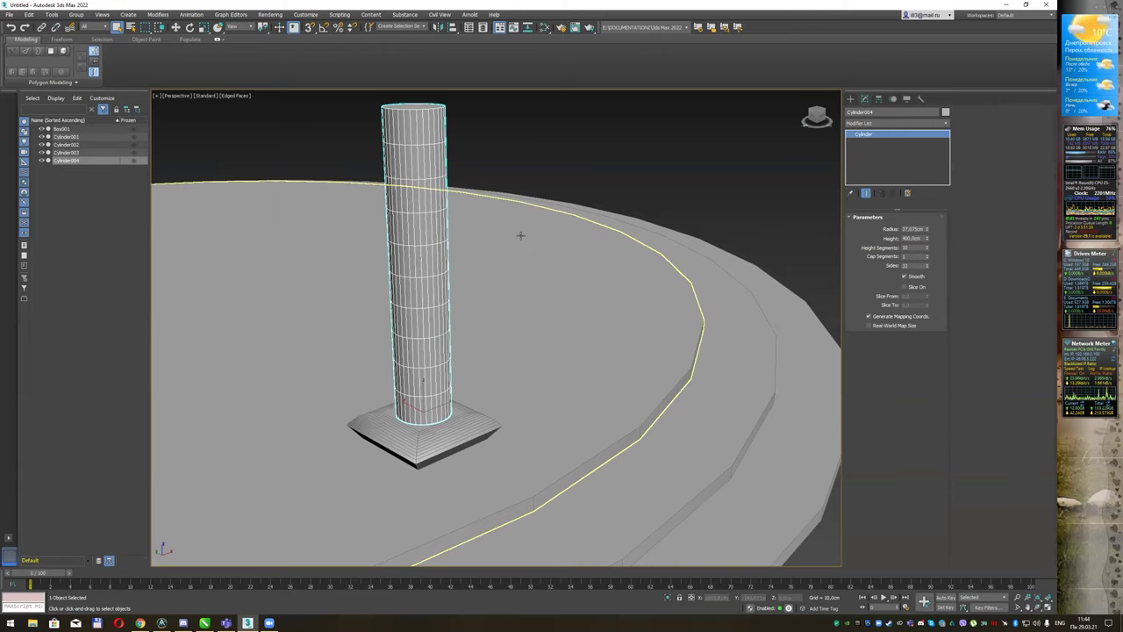
scroll(647, 233, "down", 2)
middle_click_drag(647, 234, 444, 261)
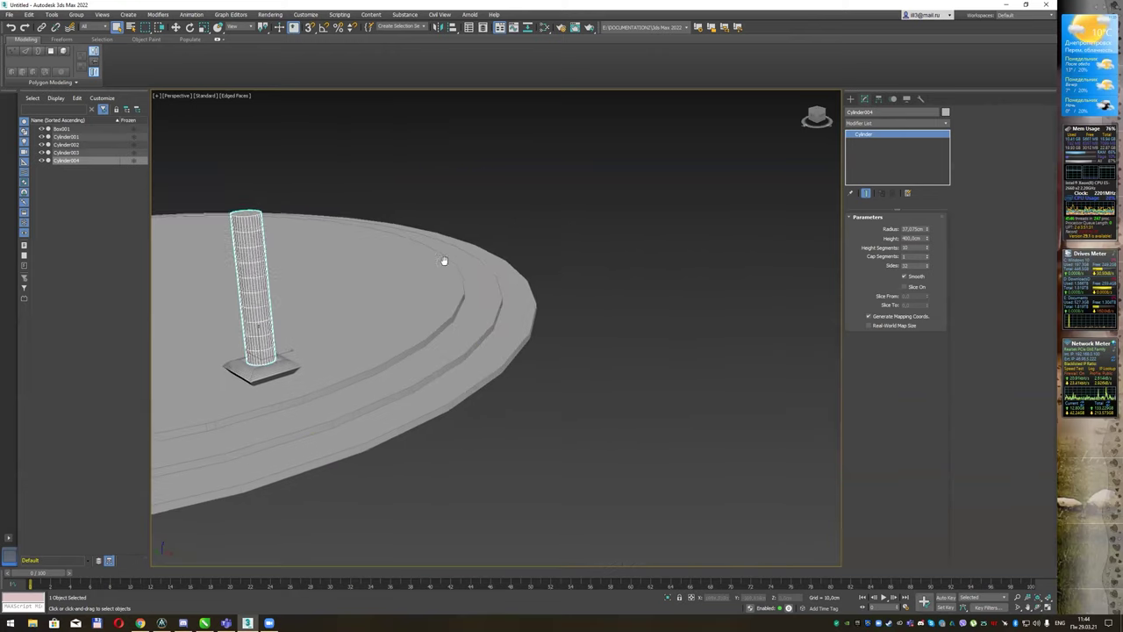
- Build a box beside the podium with a sphere dome centred on its top
left_click(850, 98)
left_click(871, 157)
left_click_drag(613, 371, 621, 430)
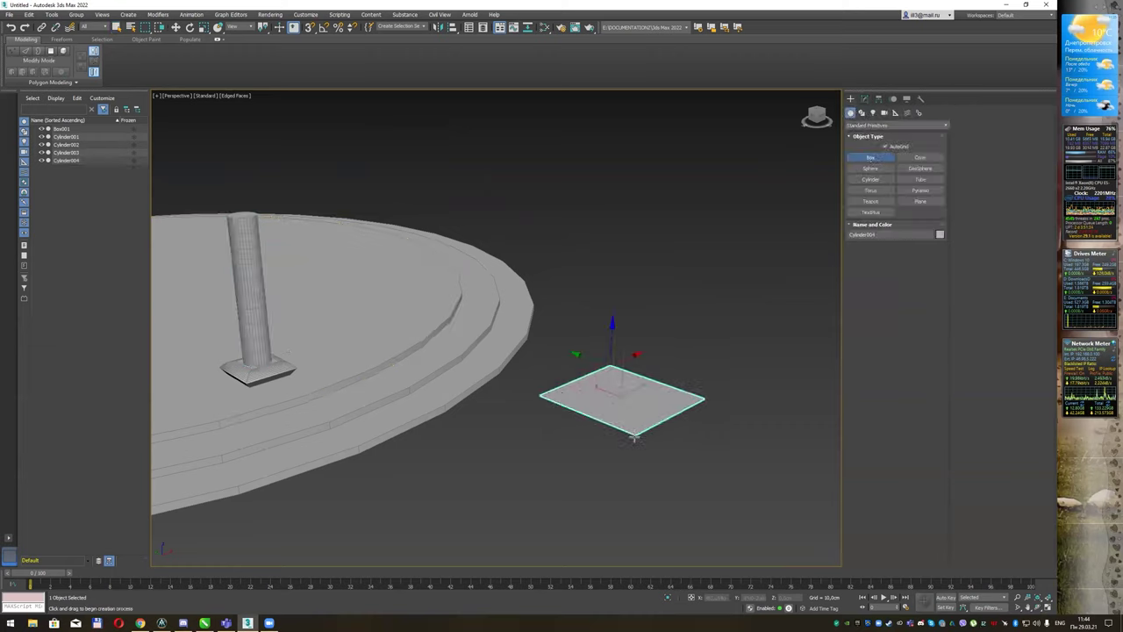
left_click(729, 290)
middle_click_drag(732, 288, 678, 287)
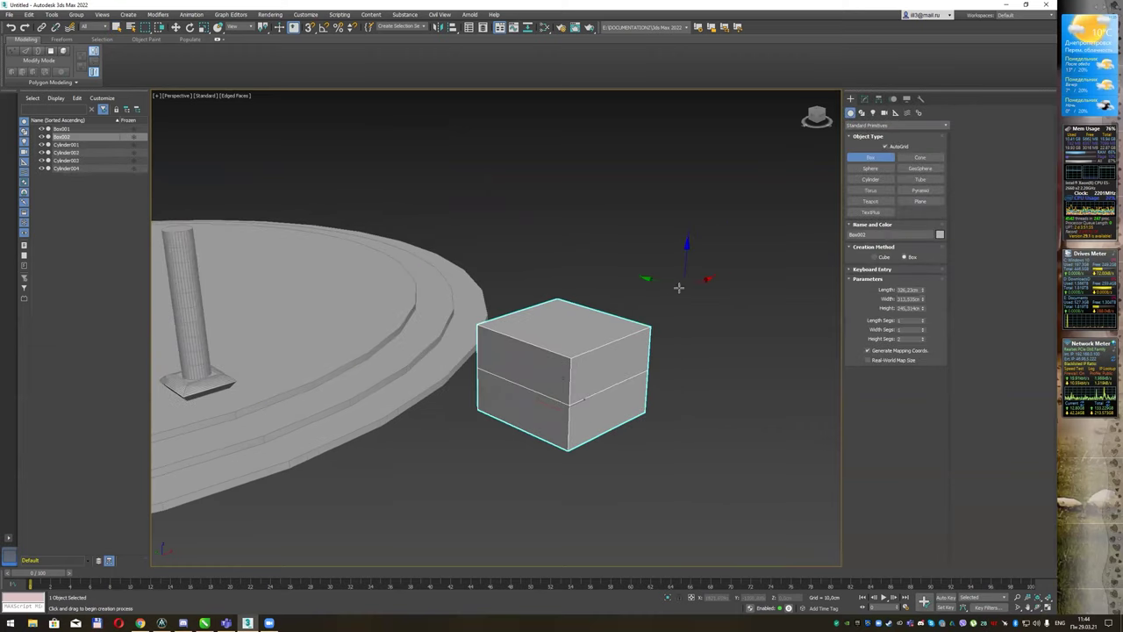
left_click(873, 168)
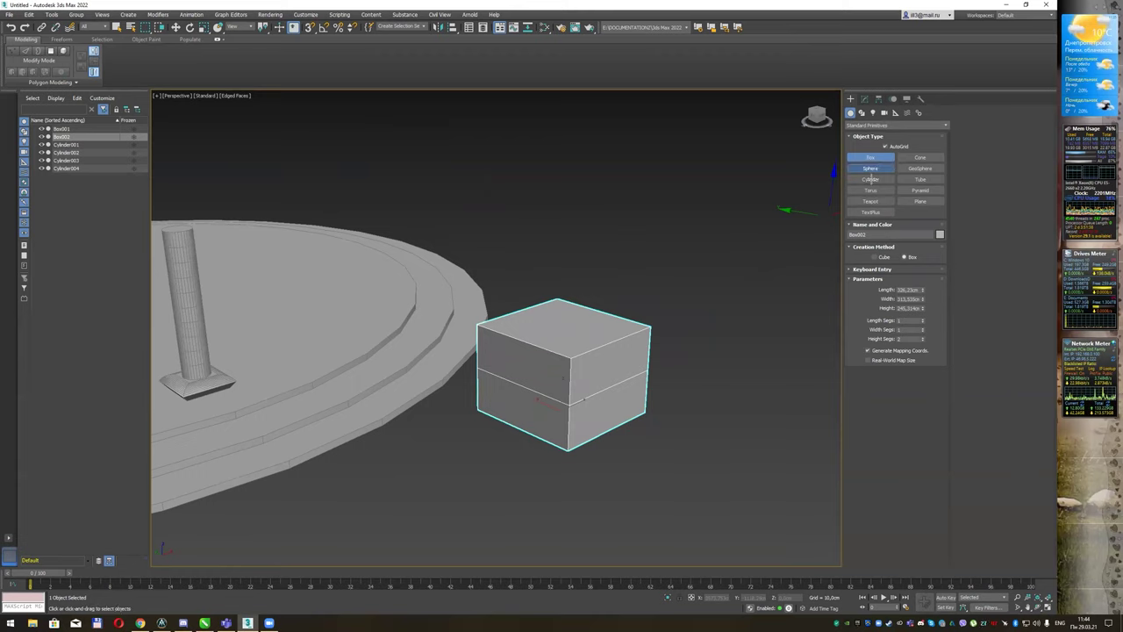
left_click_drag(564, 334, 623, 332)
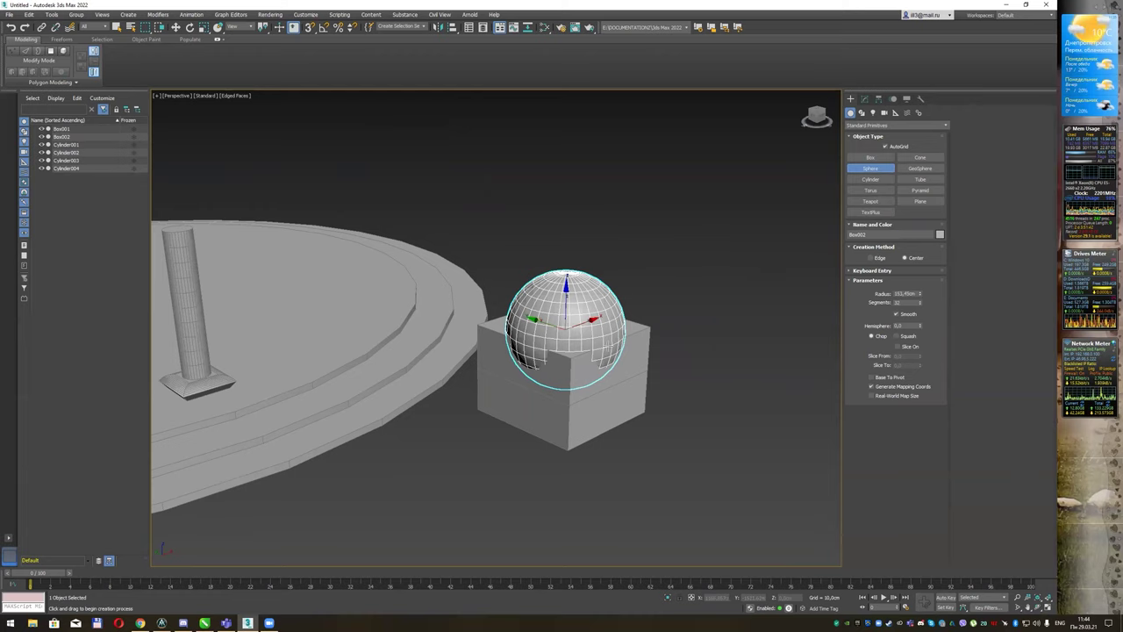
left_click_drag(623, 332, 657, 330)
middle_click_drag(657, 331, 685, 338, "alt")
right_click(685, 338)
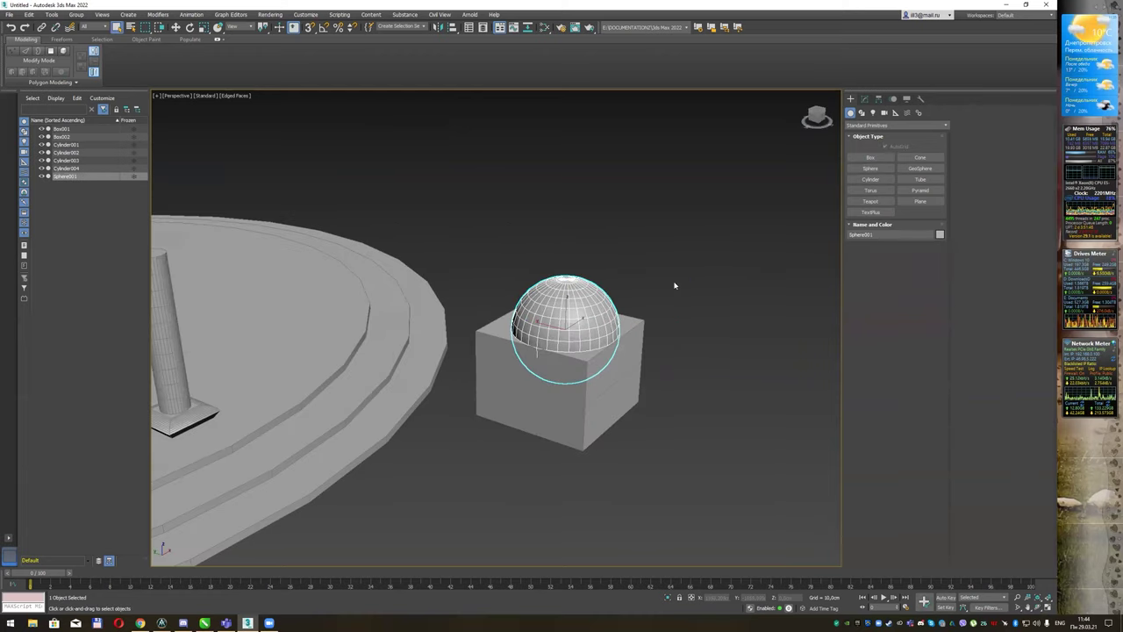
- Copy the box and sphere to the right, giving three box-and-dome pairs in a row
left_click_drag(549, 436, 551, 434)
mouse_move(700, 377)
middle_mouse_down("alt")
mouse_move(621, 376)
mouse_move(622, 364)
middle_mouse_up("alt")
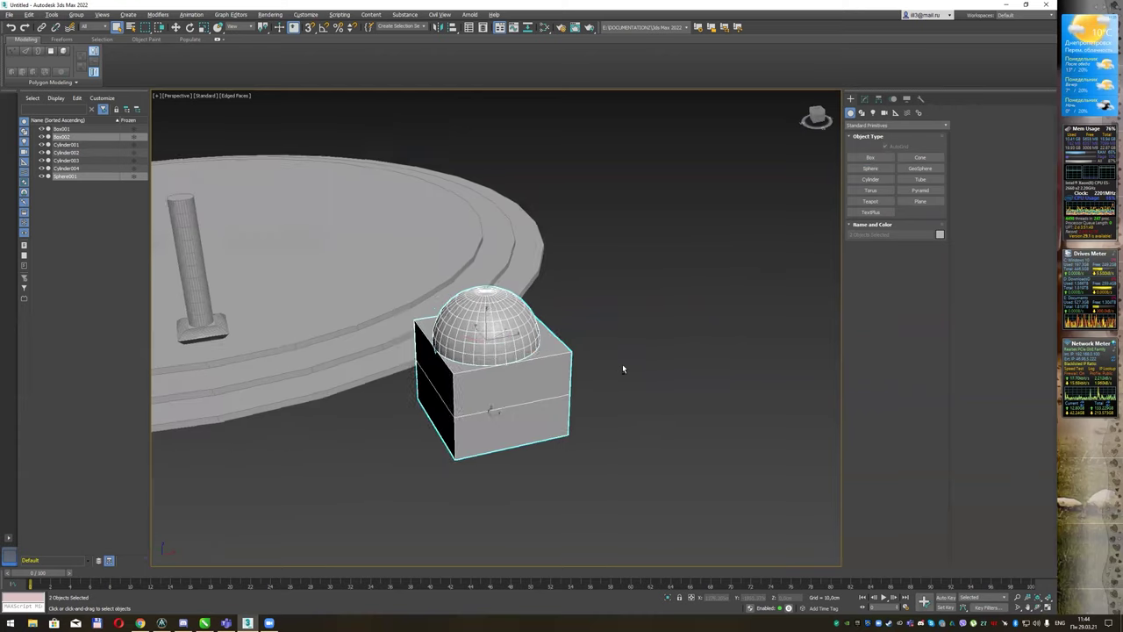
key("w")
left_click_drag(527, 358, 733, 317, "shift")
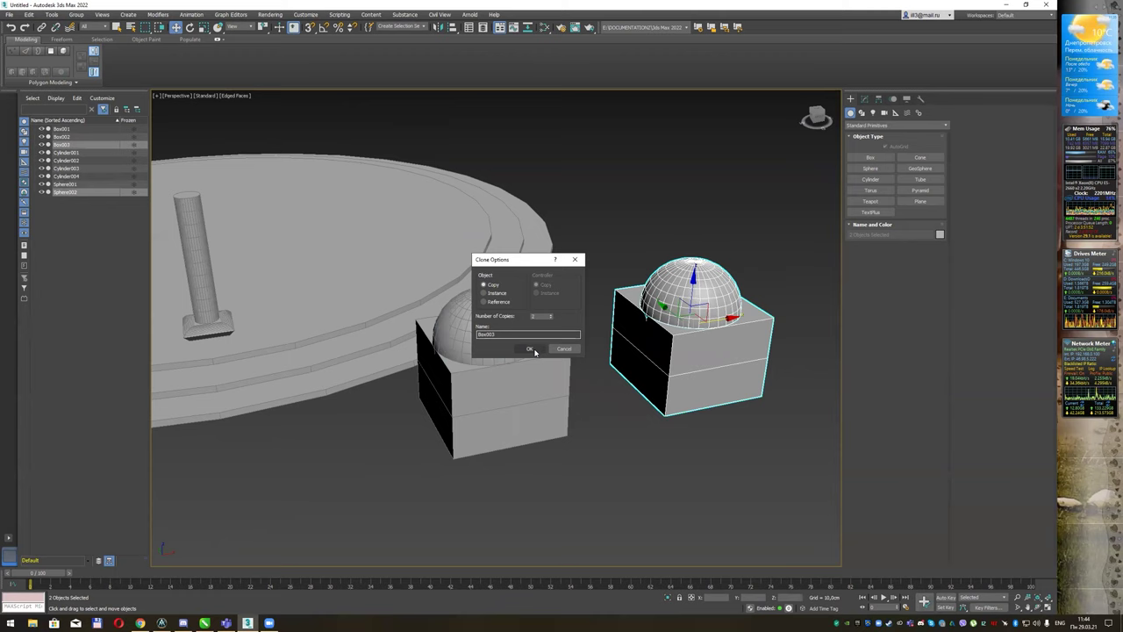
left_click(529, 349)
mouse_move(597, 251)
middle_mouse_down("alt")
mouse_move(539, 245)
mouse_move(575, 236)
mouse_move(561, 190)
mouse_move(502, 357)
middle_mouse_up("alt")
- Select the front box, Box002, on its own
left_click(454, 360)
key("q")
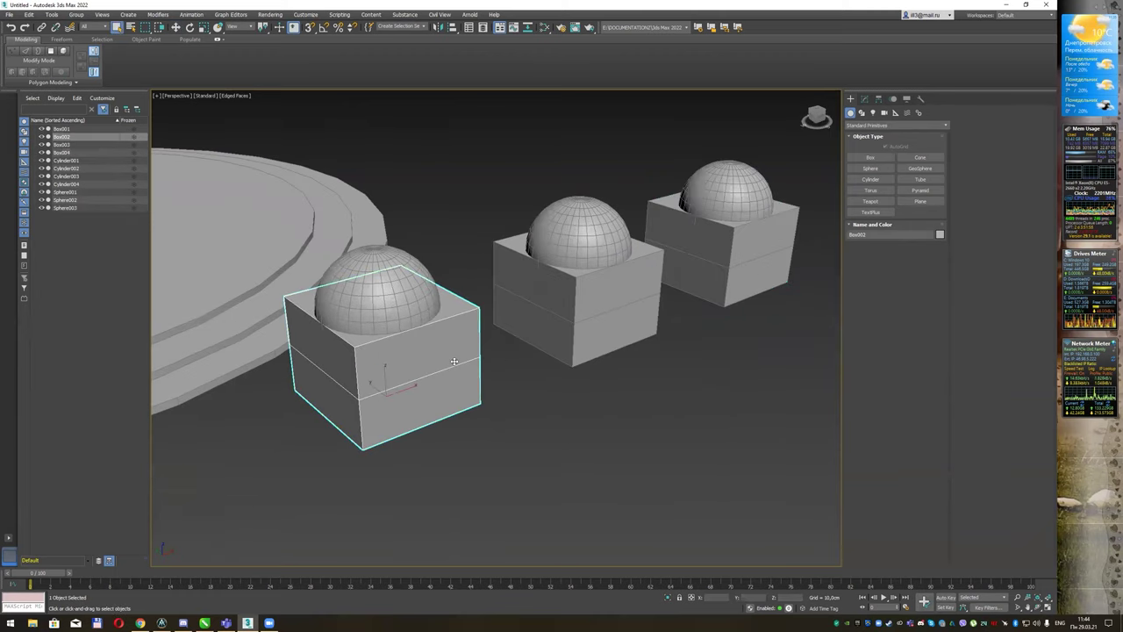
left_click(517, 451)
left_click(450, 380)
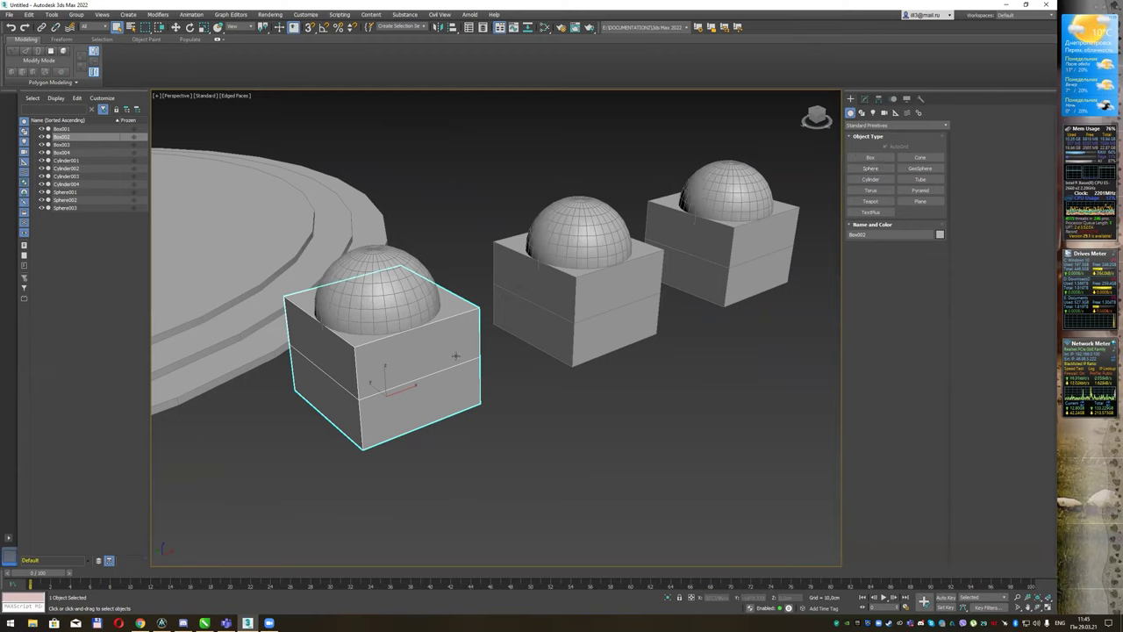
- Merge Sphere001 into Box002 with a Compound Objects Boolean Union
left_click(859, 126)
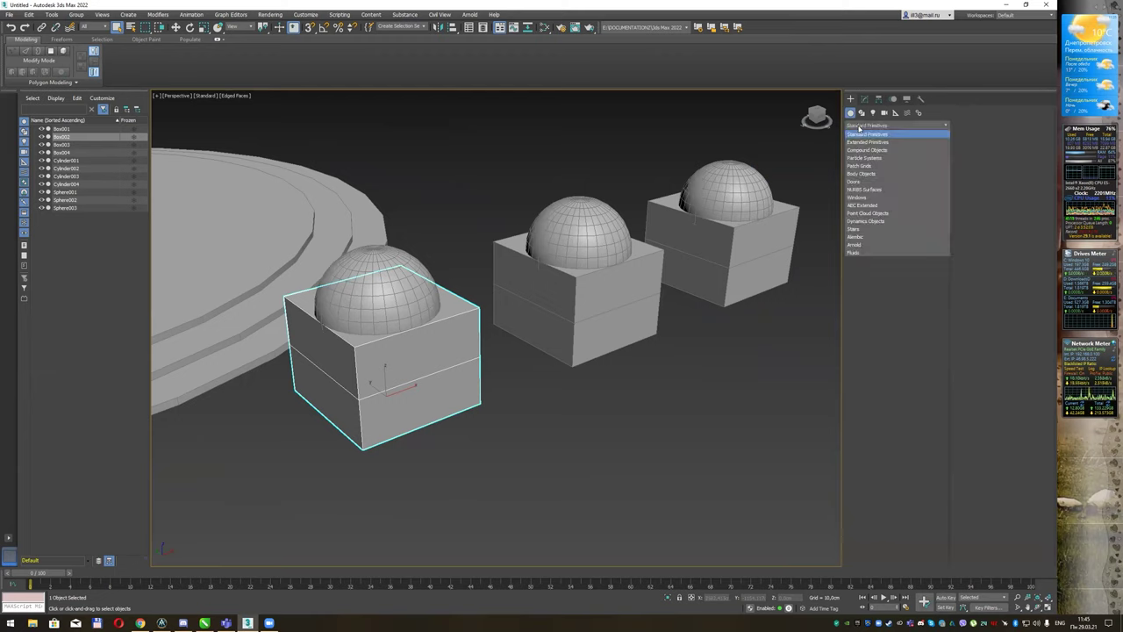
left_click(895, 153)
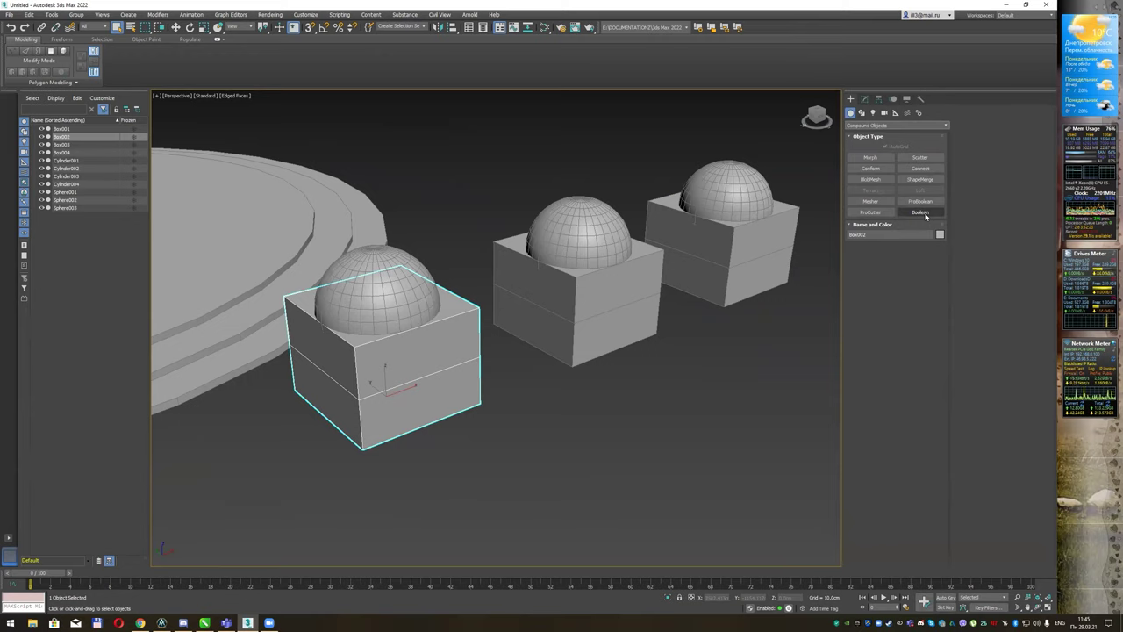
left_click(921, 212)
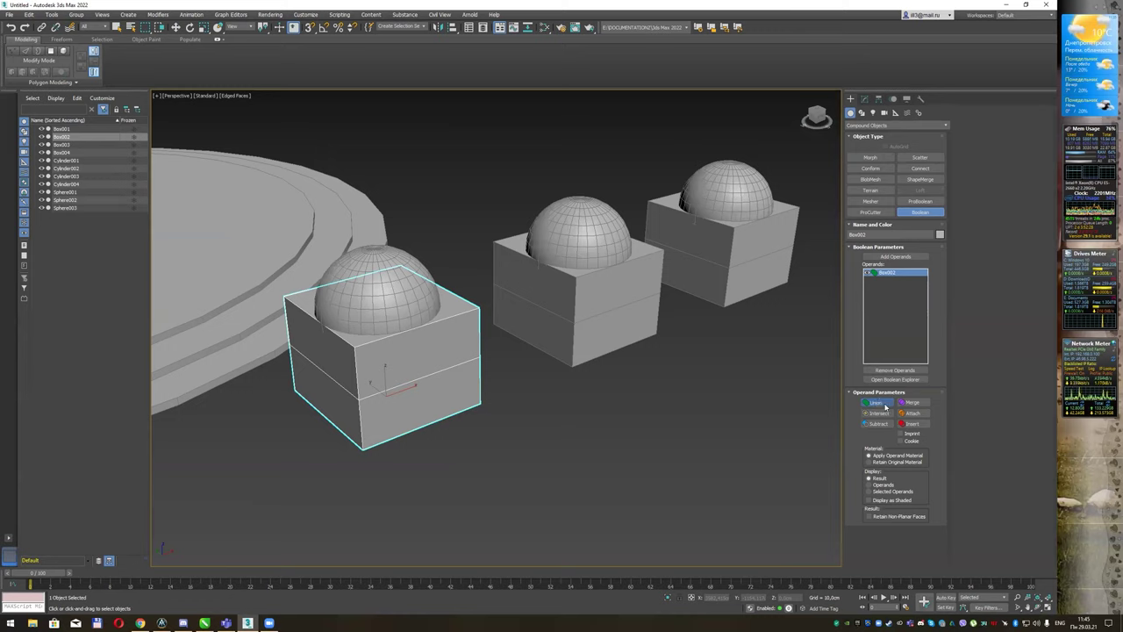
left_click(895, 256)
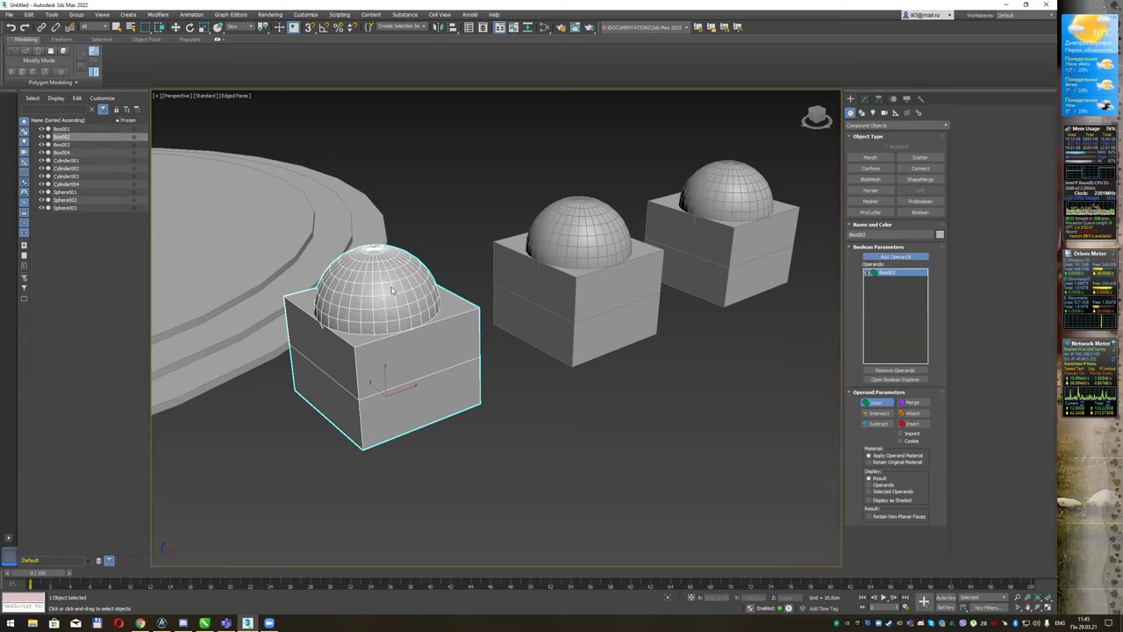
left_click(392, 292)
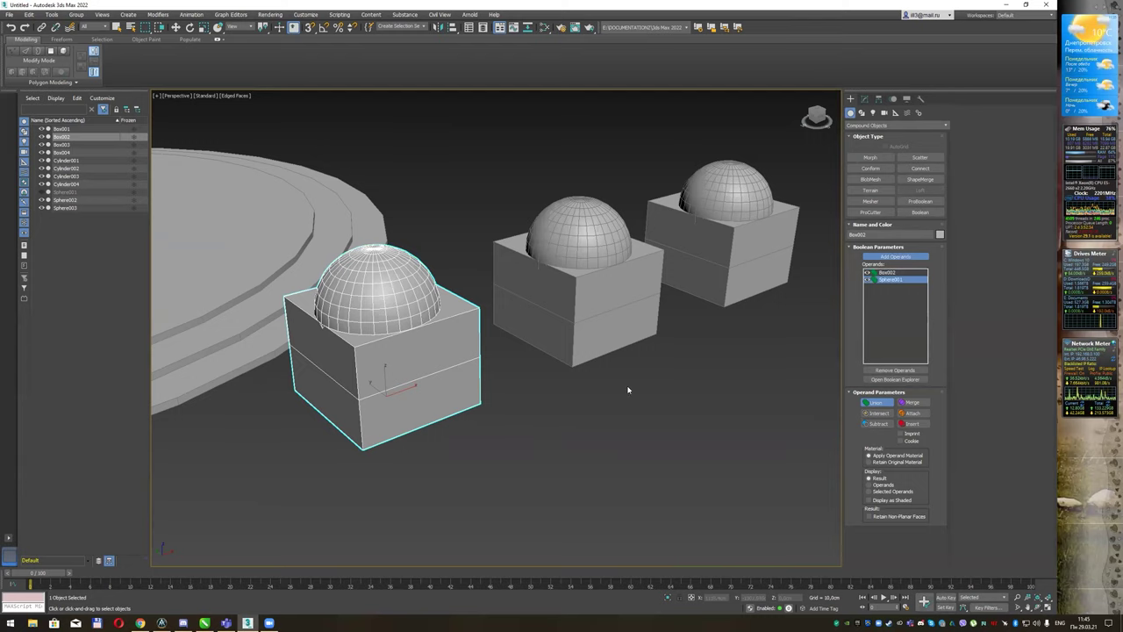
key("w")
left_click(624, 305)
- Boolean Intersect Box003 with Sphere002, keeping only the bowl-shaped overlap
middle_click_drag(624, 305, 646, 306, "alt")
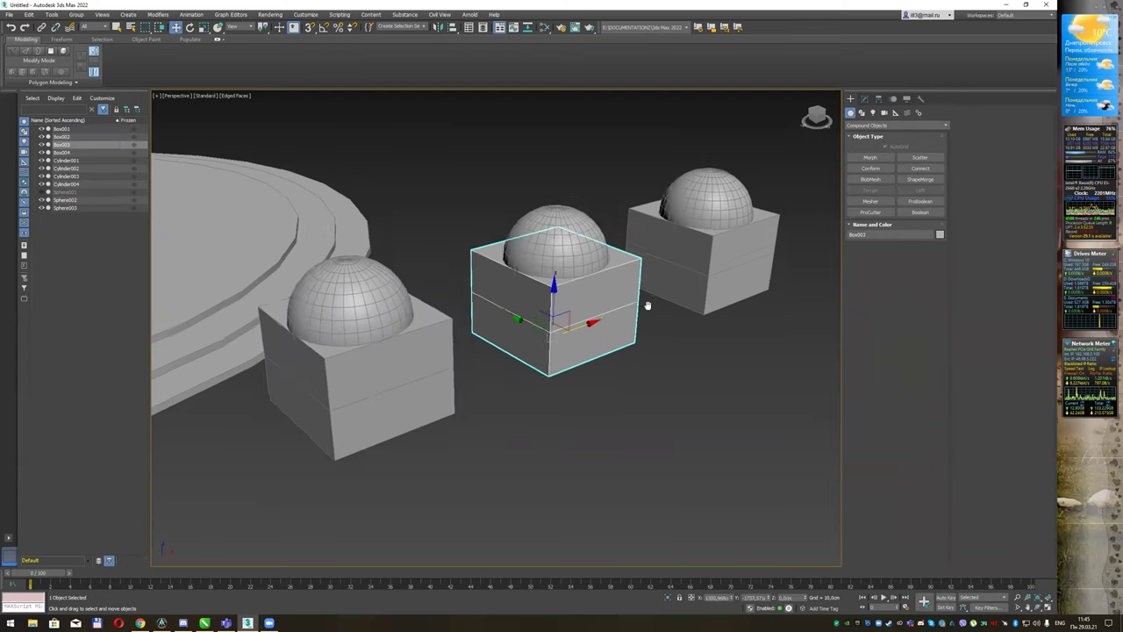
left_click(919, 214)
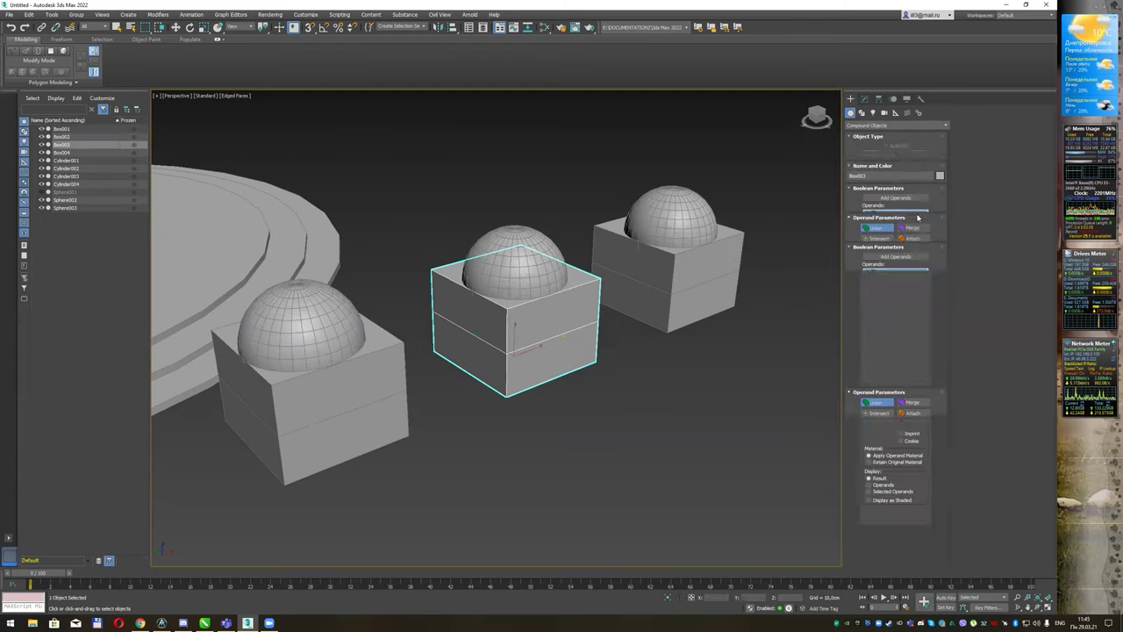
left_click(877, 413)
left_click(901, 257)
left_click(518, 260)
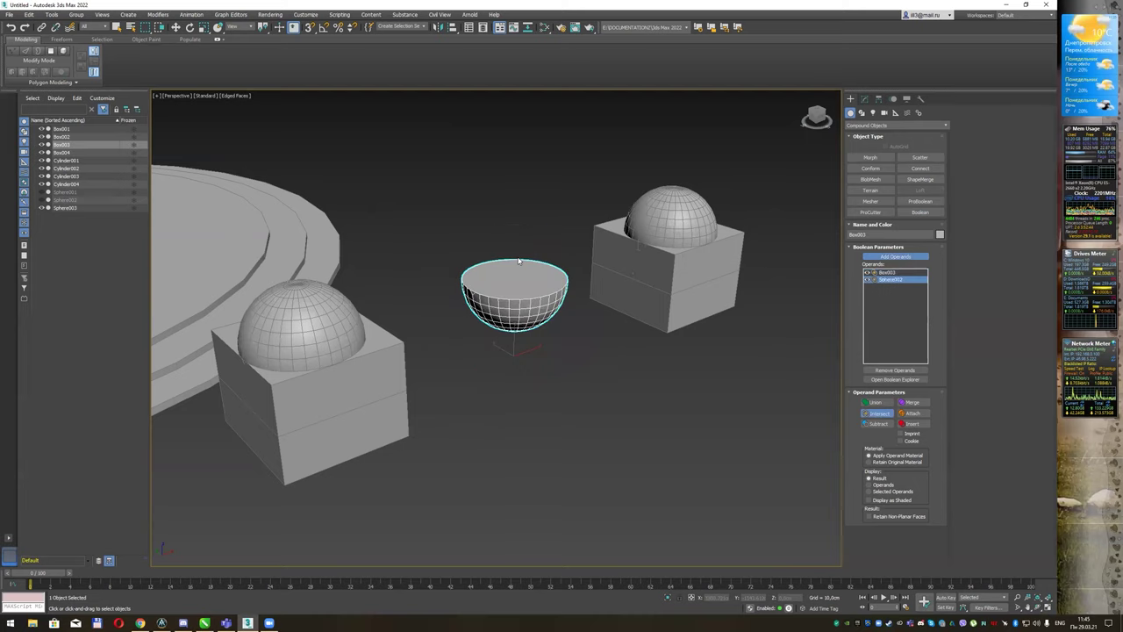
mouse_move(533, 286)
middle_mouse_down("alt")
mouse_move(529, 254)
mouse_move(543, 273)
middle_mouse_up("alt")
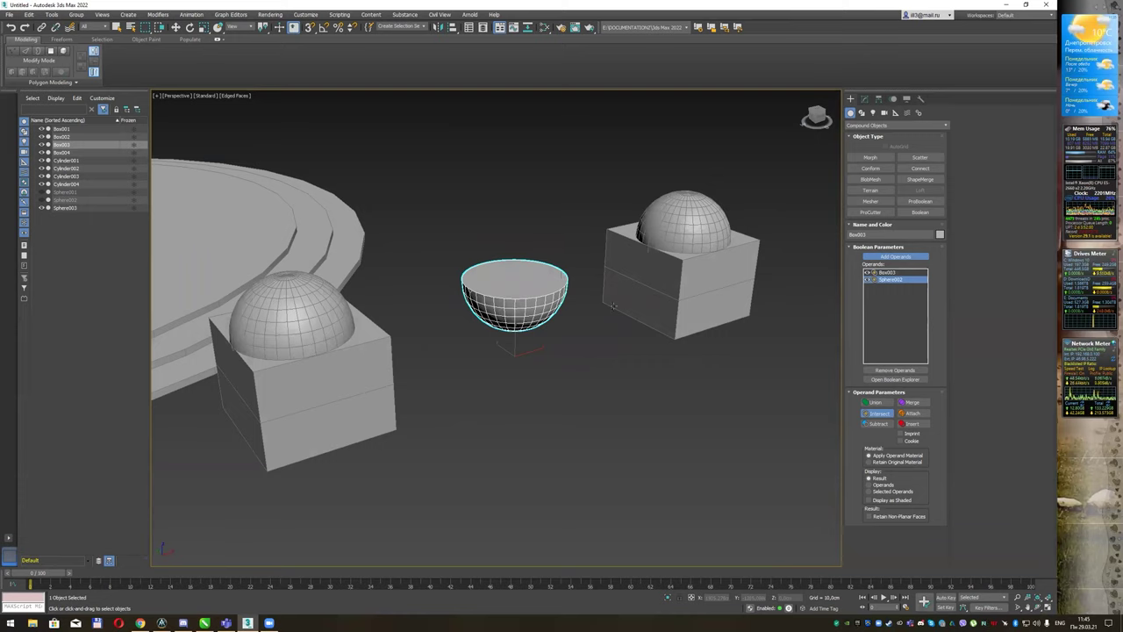
key("w")
mouse_move(573, 324)
middle_mouse_down("alt")
mouse_move(574, 295)
mouse_move(494, 303)
middle_mouse_up("alt")
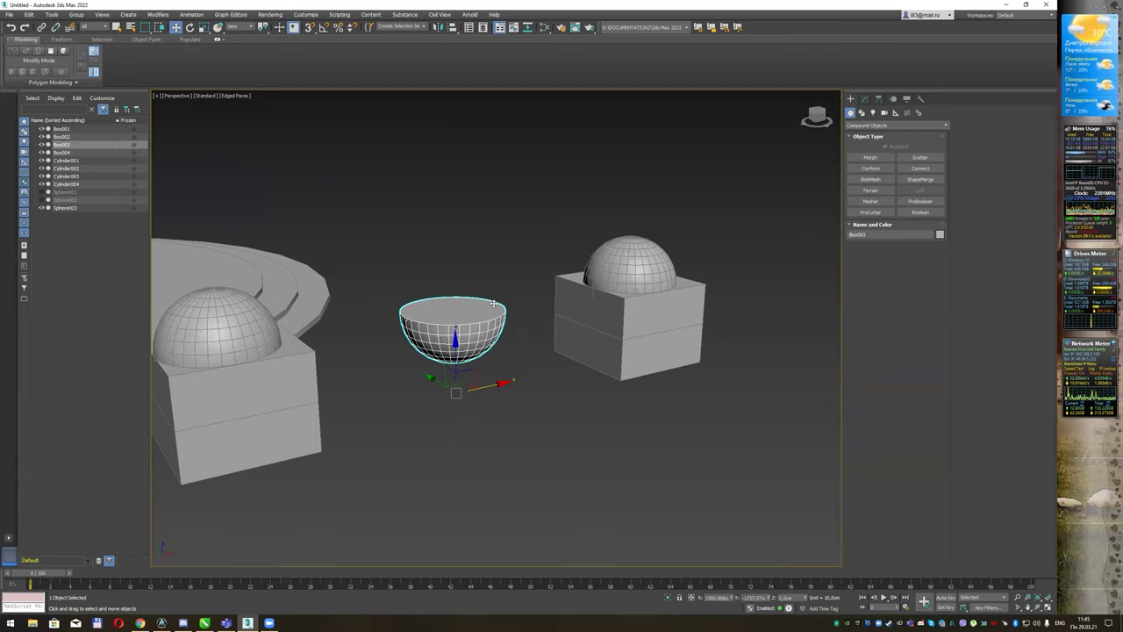
left_click(656, 296)
- Boolean Subtract Sphere003 from Box004 to hollow its top, then select all three test pieces
middle_click_drag(722, 271, 650, 293, "alt")
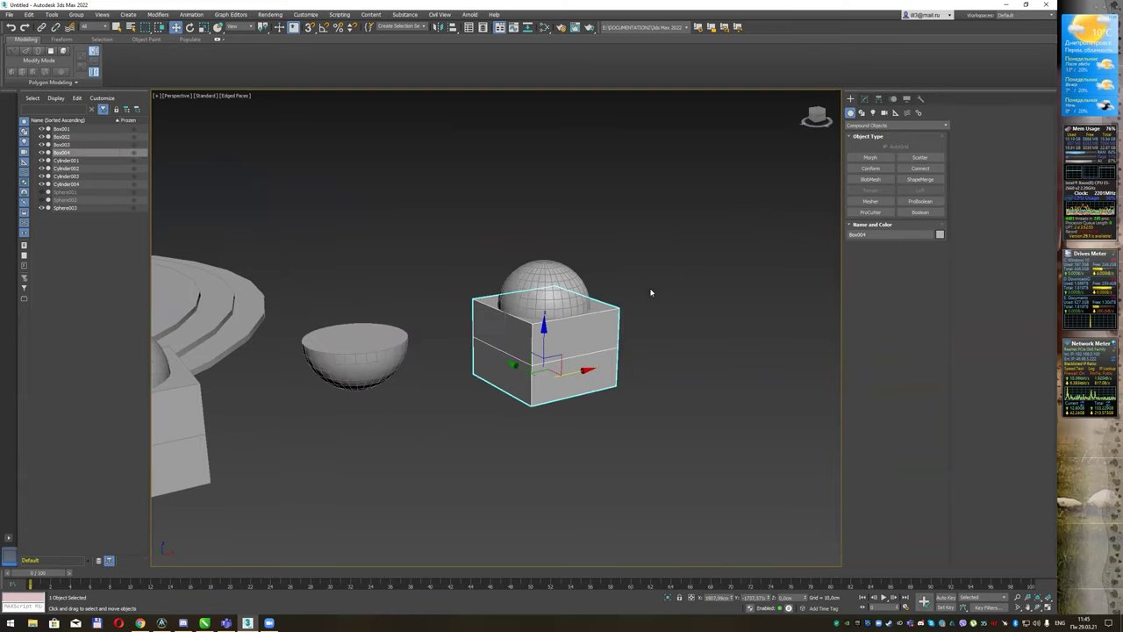
left_click(919, 213)
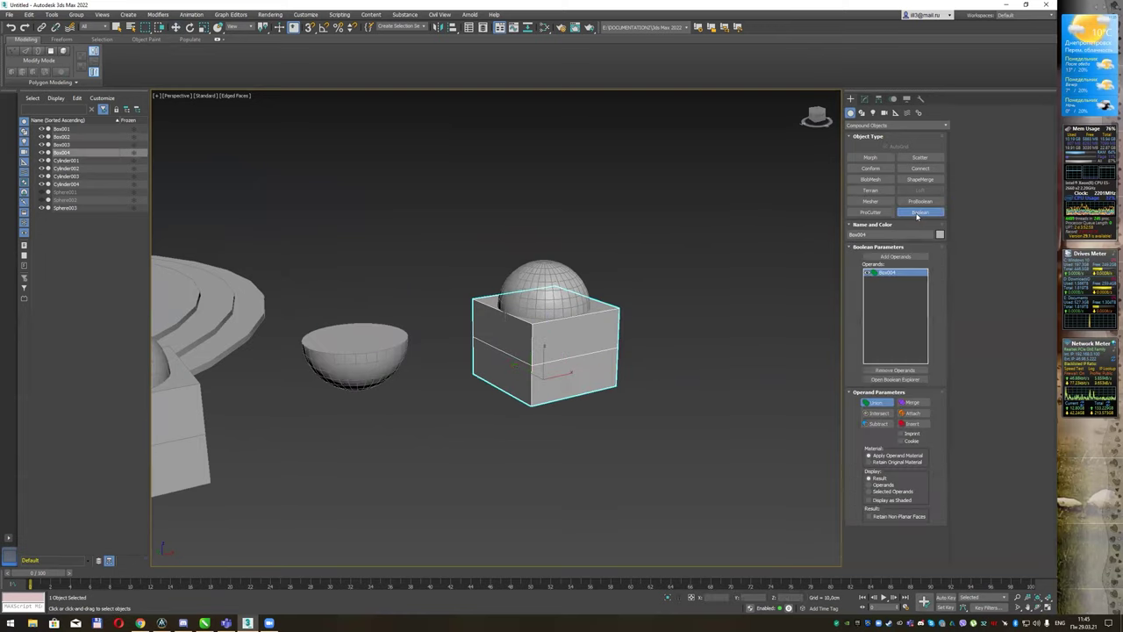
left_click(874, 425)
left_click(896, 256)
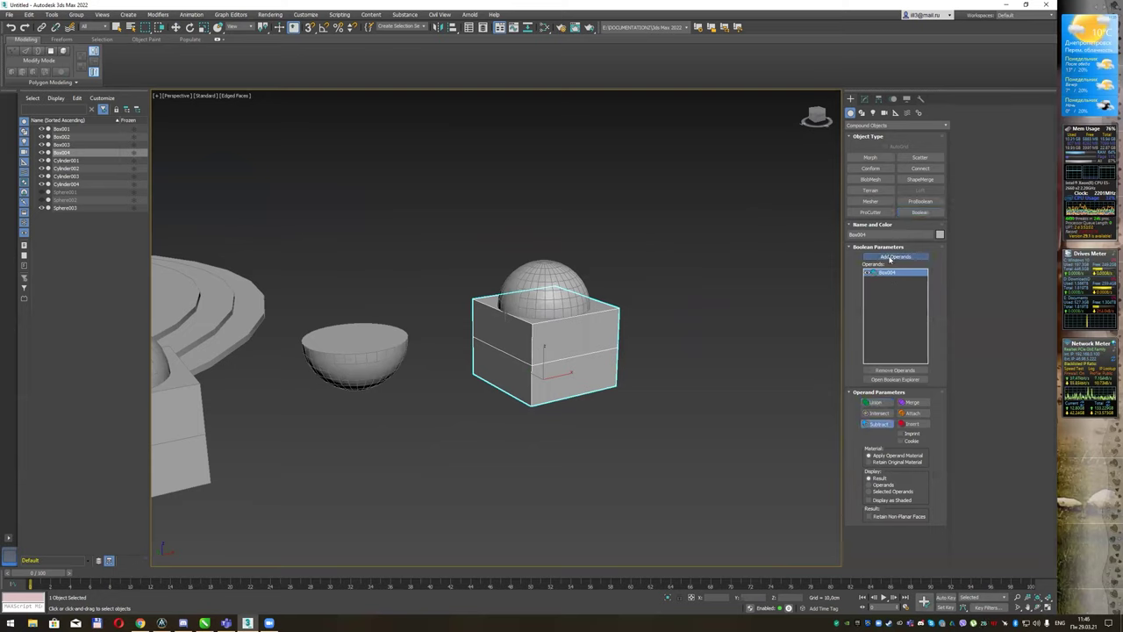
left_click(555, 279)
middle_click_drag(554, 281, 555, 309, "alt")
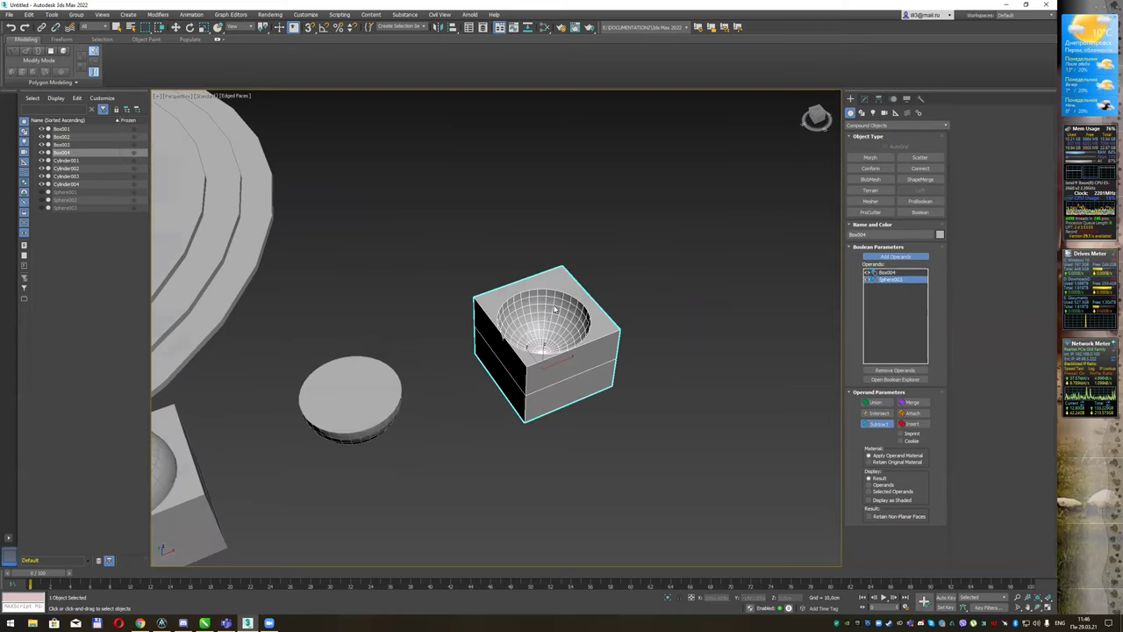
scroll(555, 309, "down", 2)
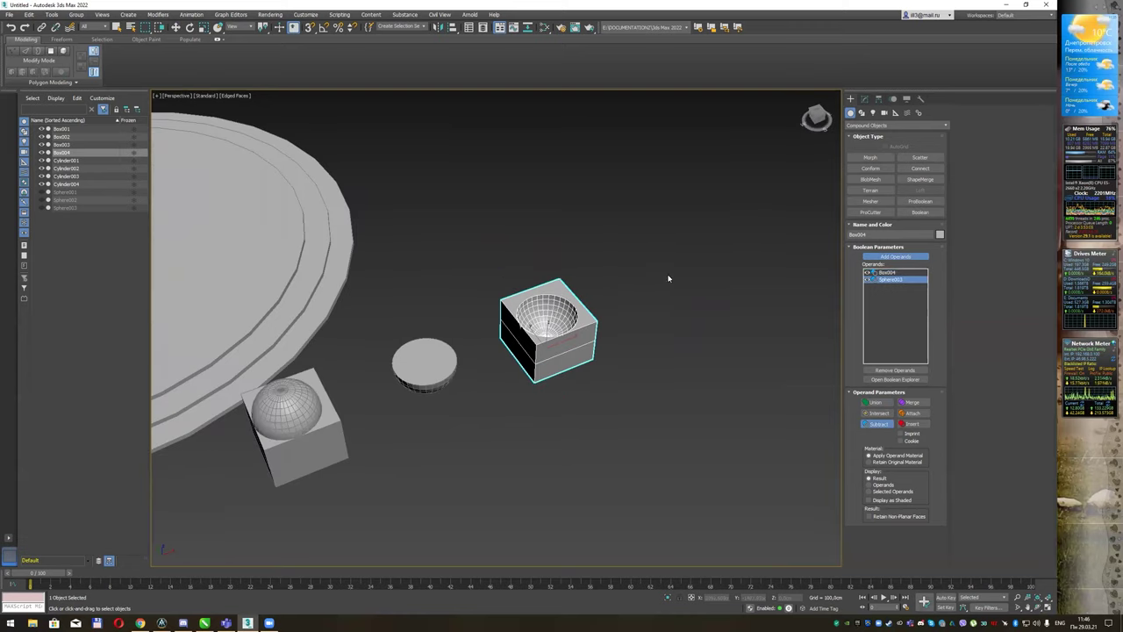
key("w")
middle_click_drag(603, 283, 581, 274, "alt")
left_click_drag(338, 285, 635, 471)
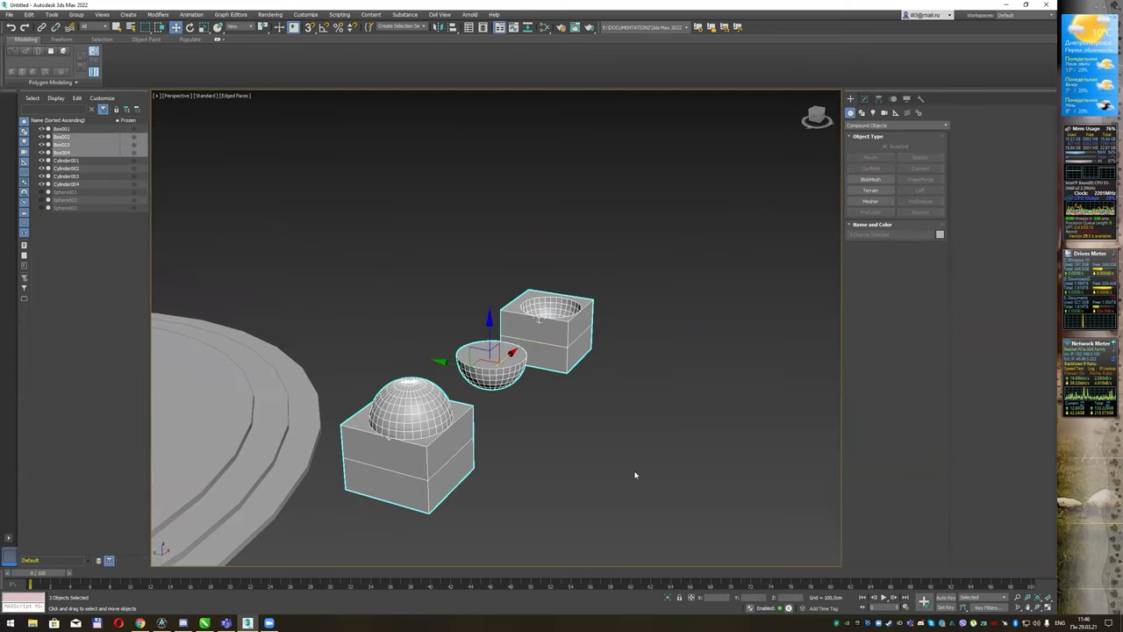
- Delete the three Boolean test pieces
key("Delete")
middle_click_drag(634, 471, 586, 274)
scroll(586, 274, "down", 5)
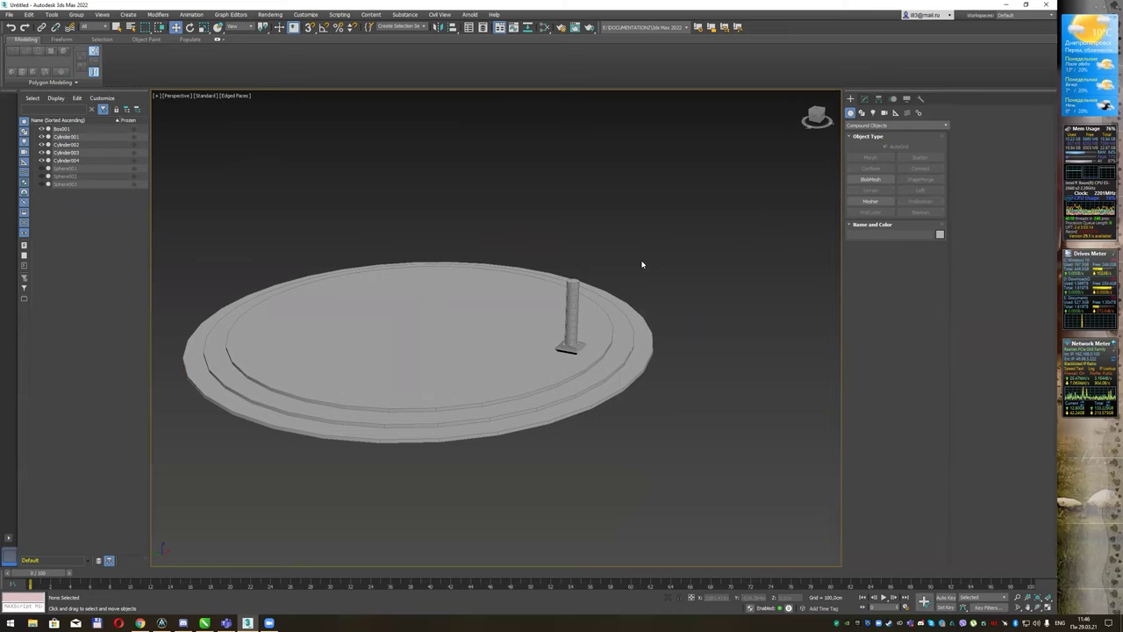
scroll(564, 278, "up", 2)
scroll(492, 301, "up", 3)
scroll(472, 301, "up", 3)
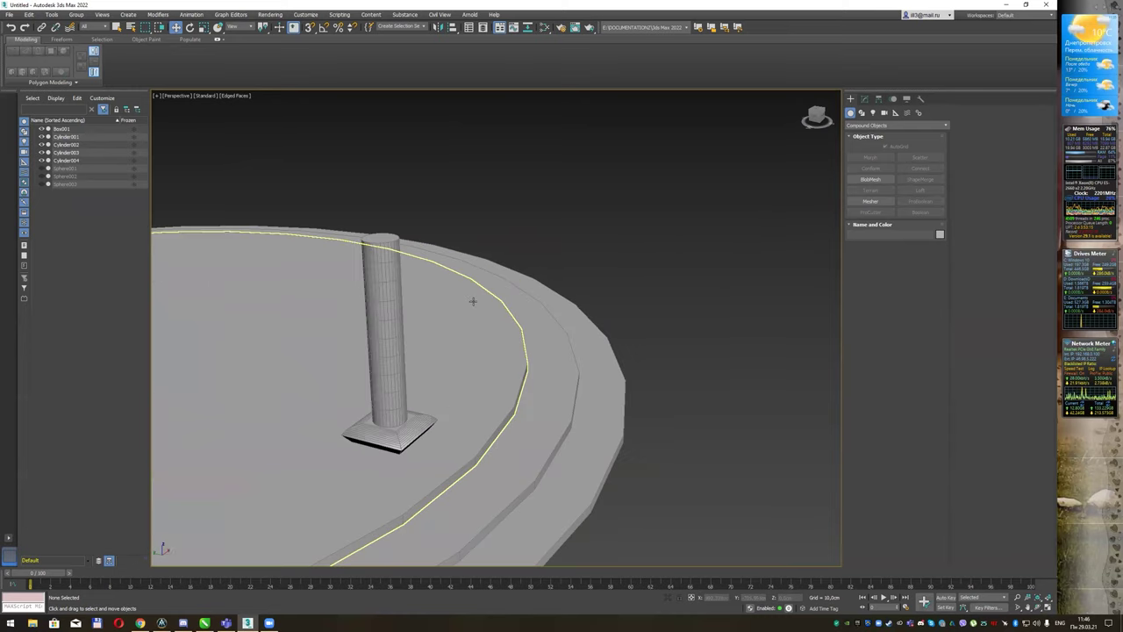
- Clone Cylinder004 as a copy, Cylinder005, beside the original
left_click(373, 285)
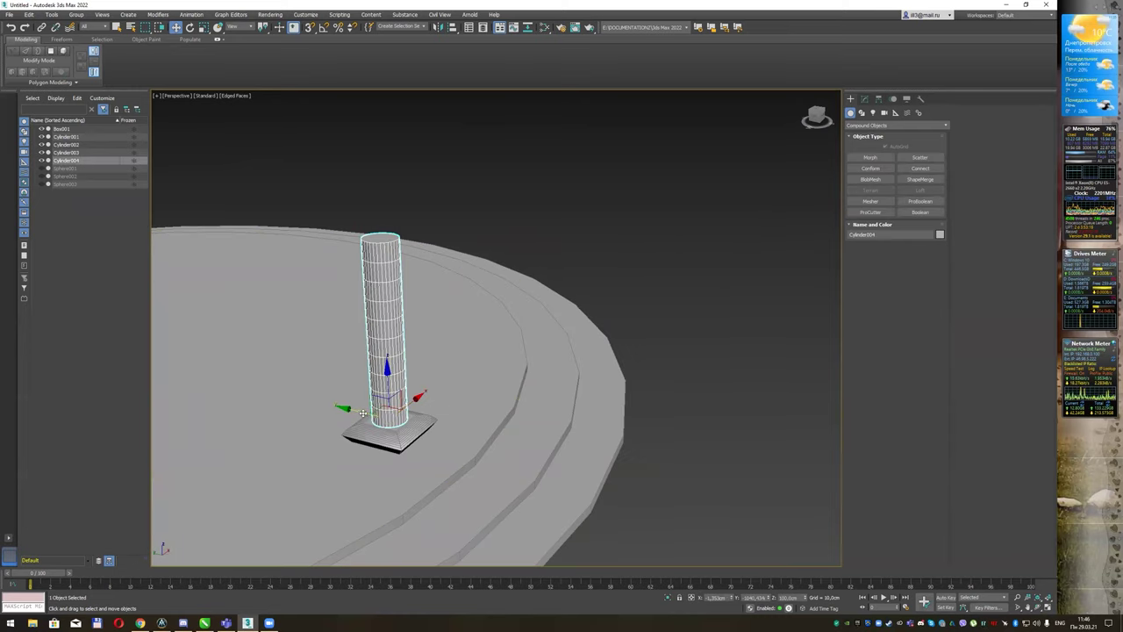
left_click_drag(361, 415, 380, 413, "shift")
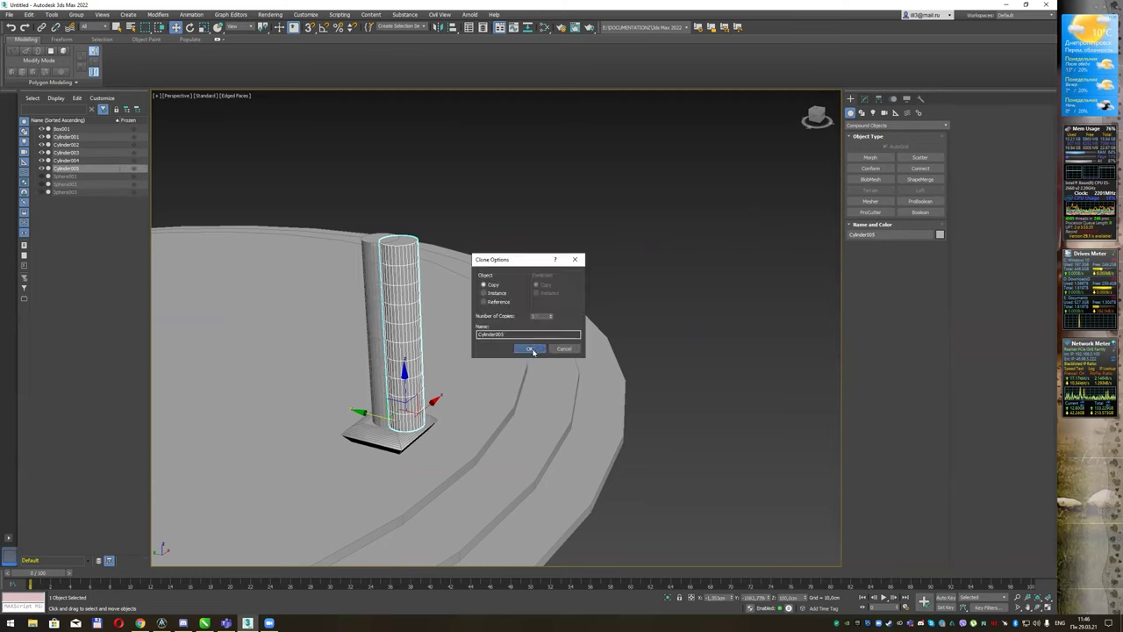
left_click(531, 349)
- Give the copied column 1 height segment and a 350 cm height
left_click(865, 99)
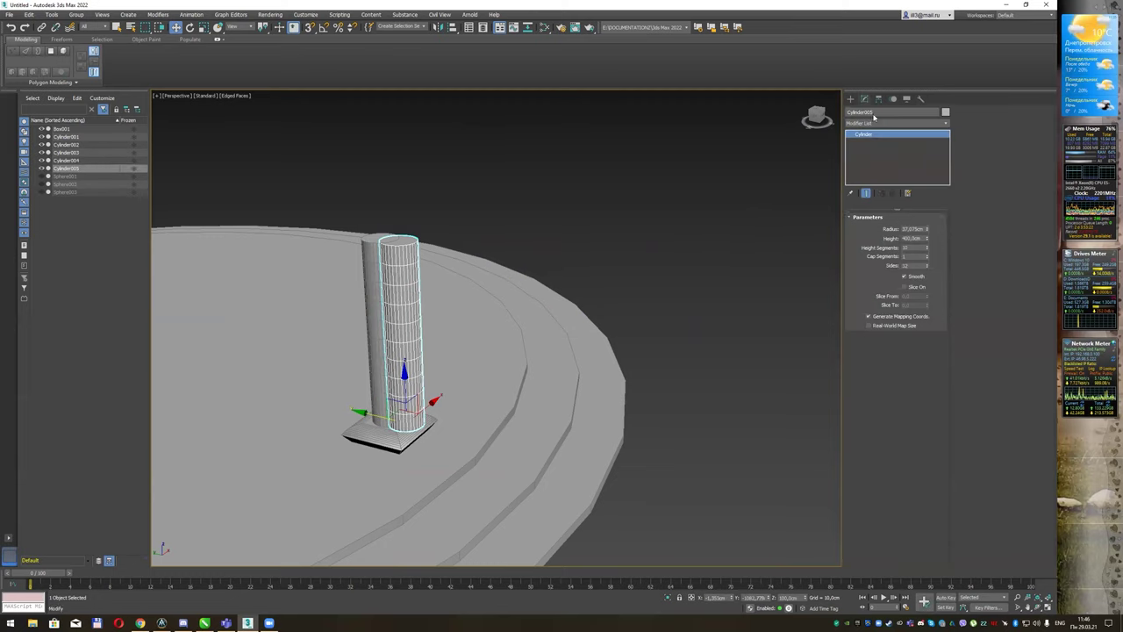
right_click(928, 250)
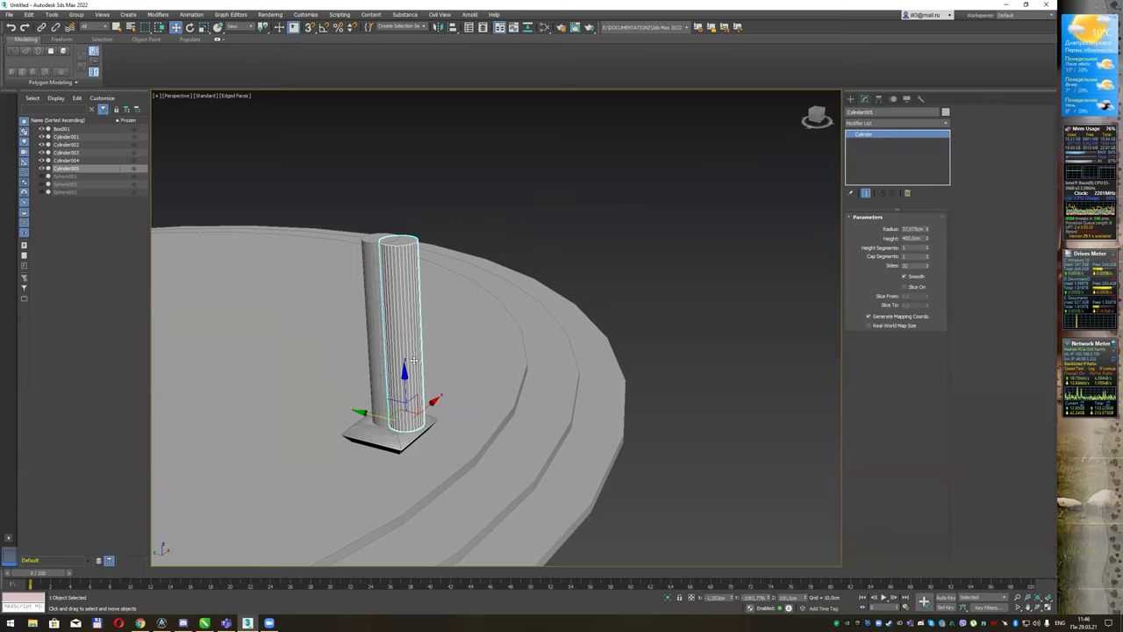
left_click_drag(405, 381, 405, 369)
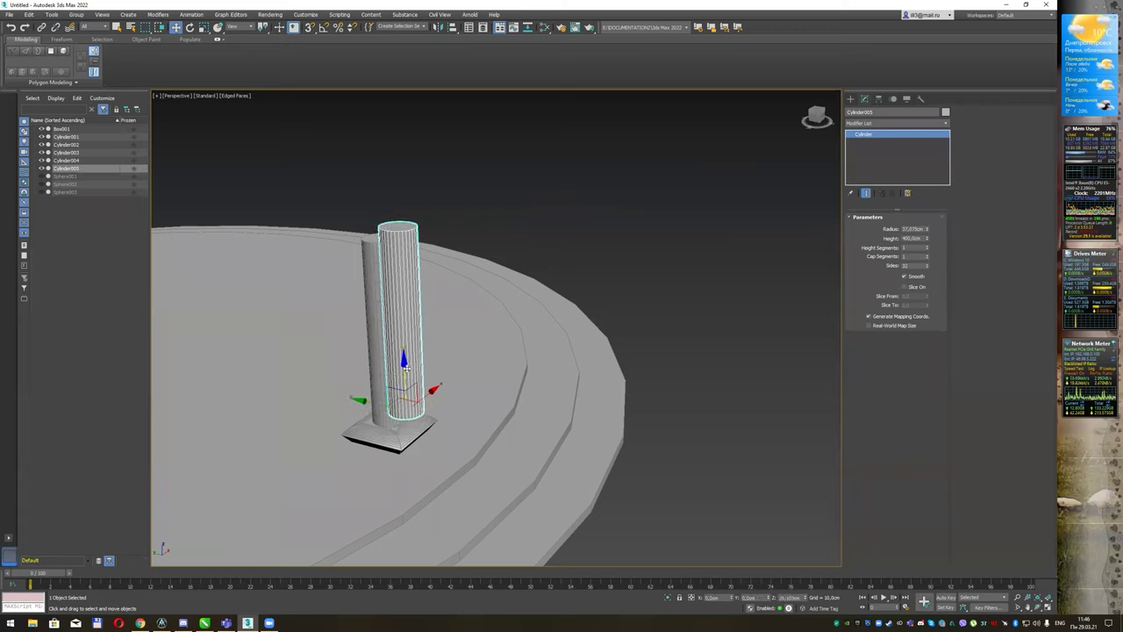
double_click(920, 238)
type("350")
key("Return")
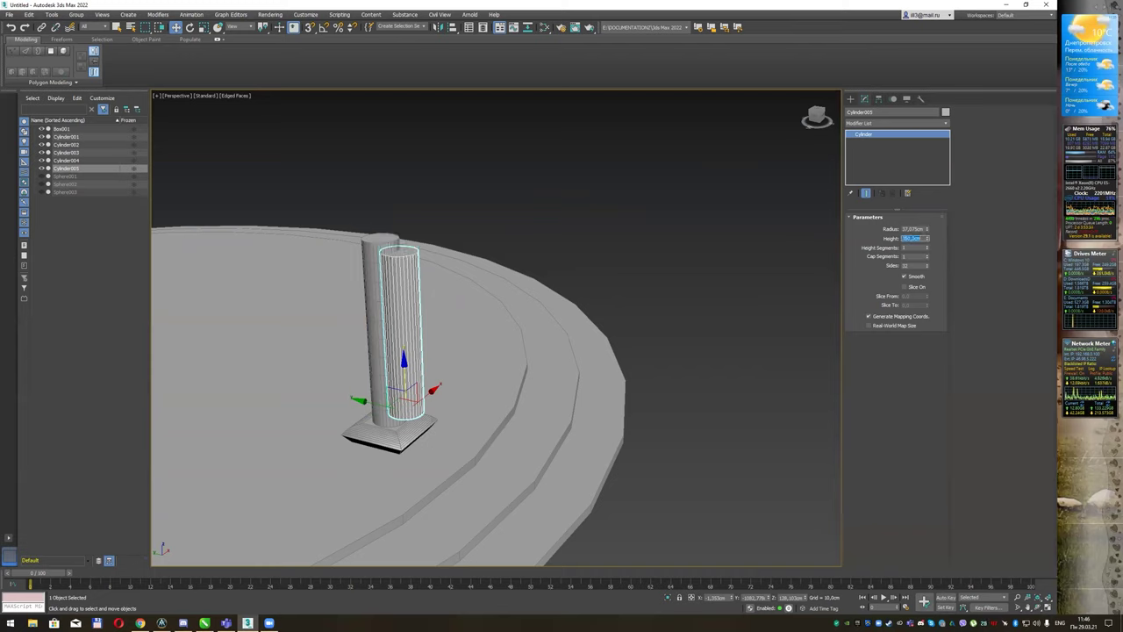
- Make the copied column thinner and frame it in a top view
mouse_move(451, 283)
middle_mouse_down("alt")
mouse_move(429, 263)
mouse_move(431, 311)
middle_mouse_up("alt")
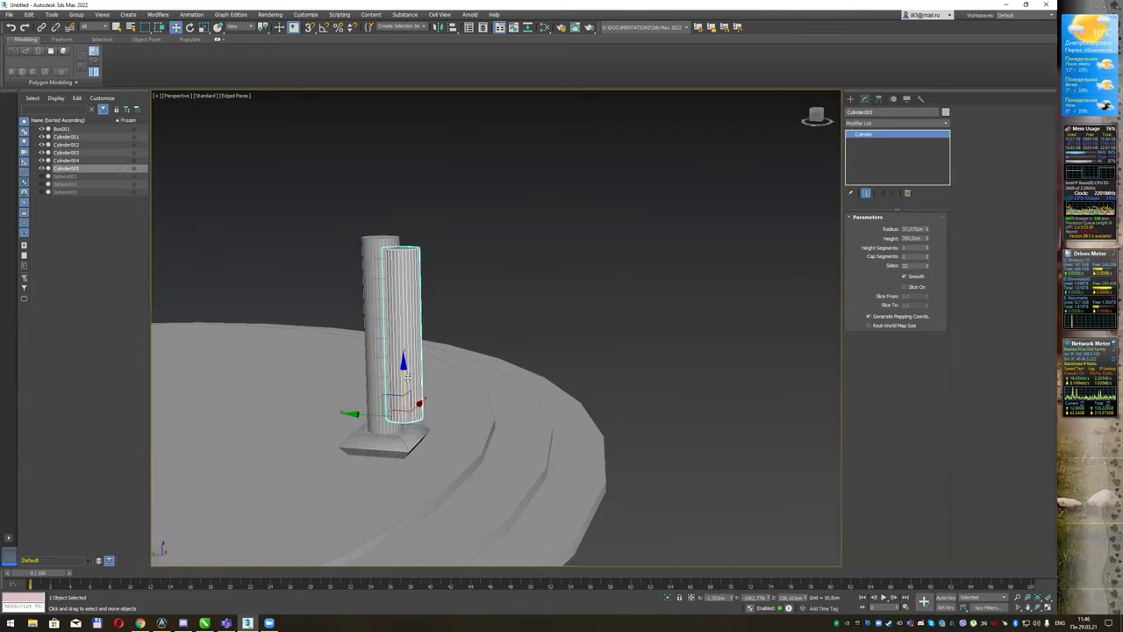
left_click_drag(403, 372, 403, 373)
left_click_drag(926, 229, 878, 266)
middle_click_drag(487, 256, 492, 287, "alt")
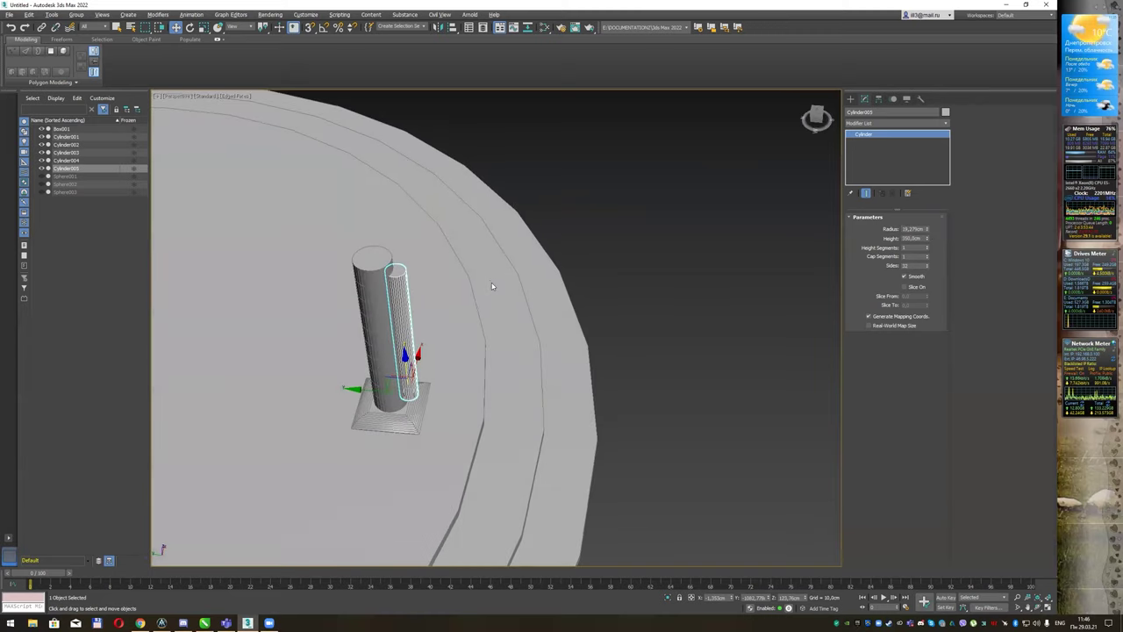
key("t")
key("z")
scroll(490, 281, "down", 3)
- Shrink the small cylinder's radius, then scale it along one axis into a narrow oval column
scroll(496, 277, "down", 3)
scroll(492, 278, "down", 1)
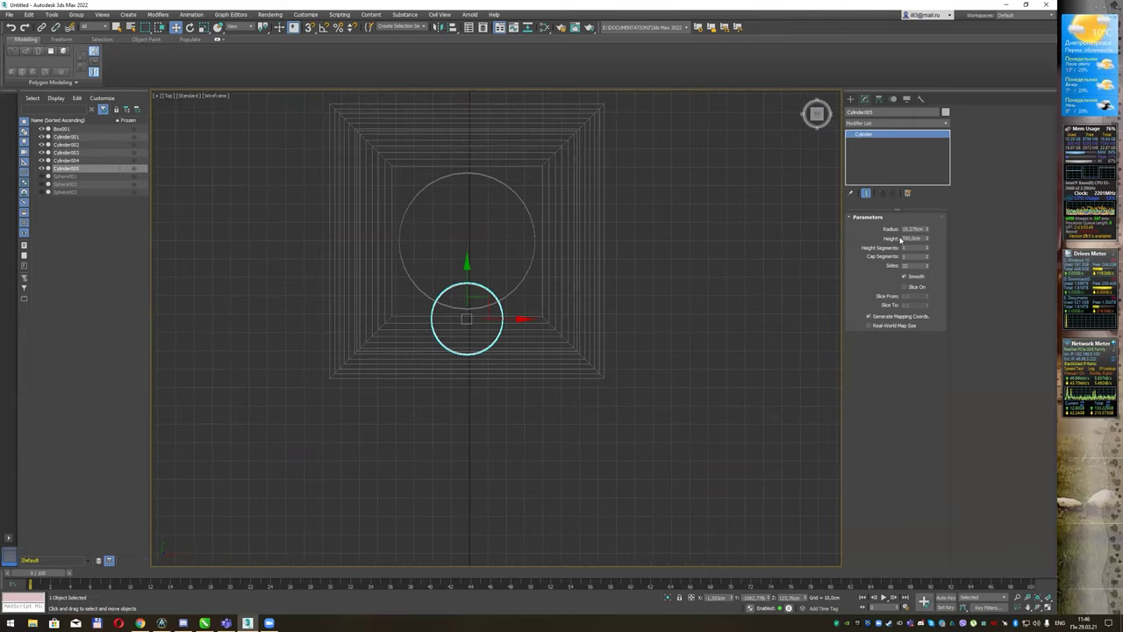
scroll(624, 258, "up", 2)
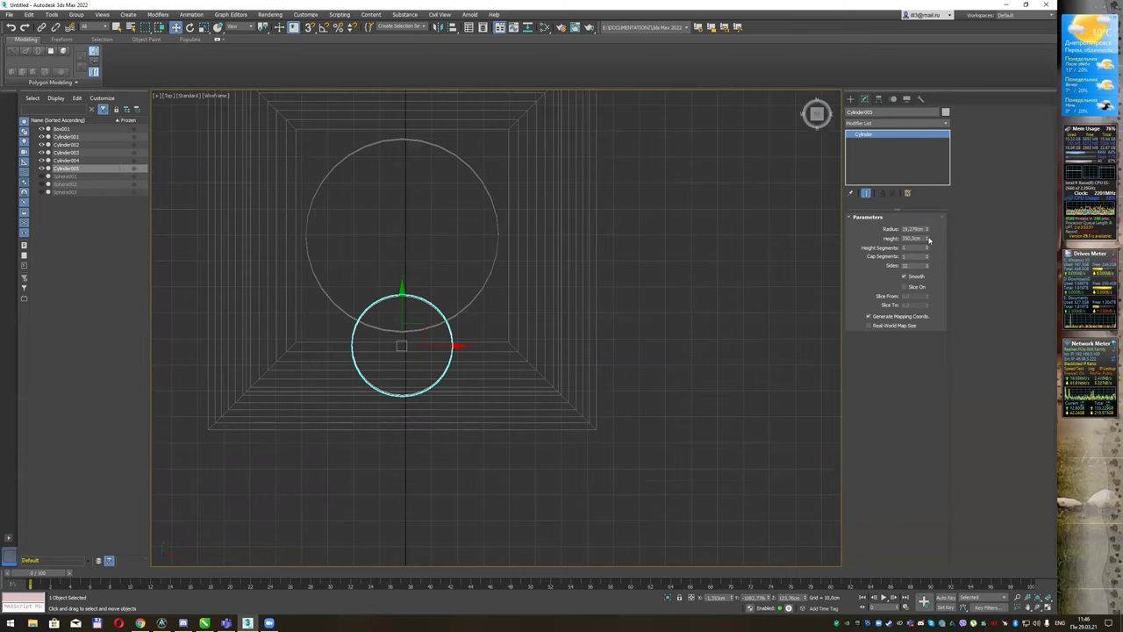
left_click_drag(927, 231, 925, 245)
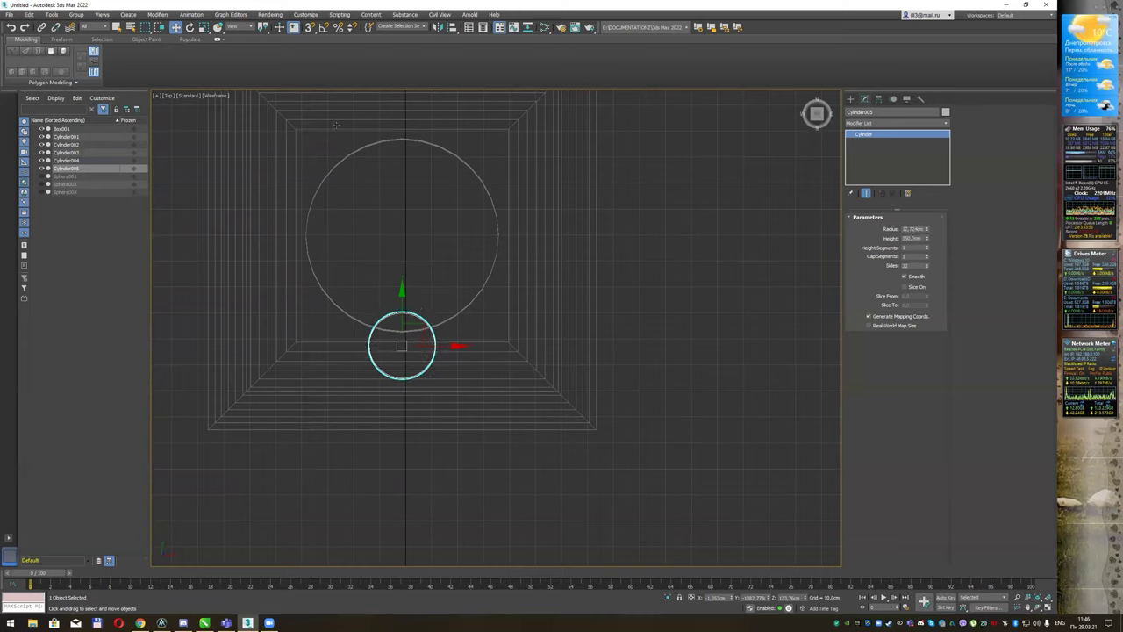
left_click(204, 27)
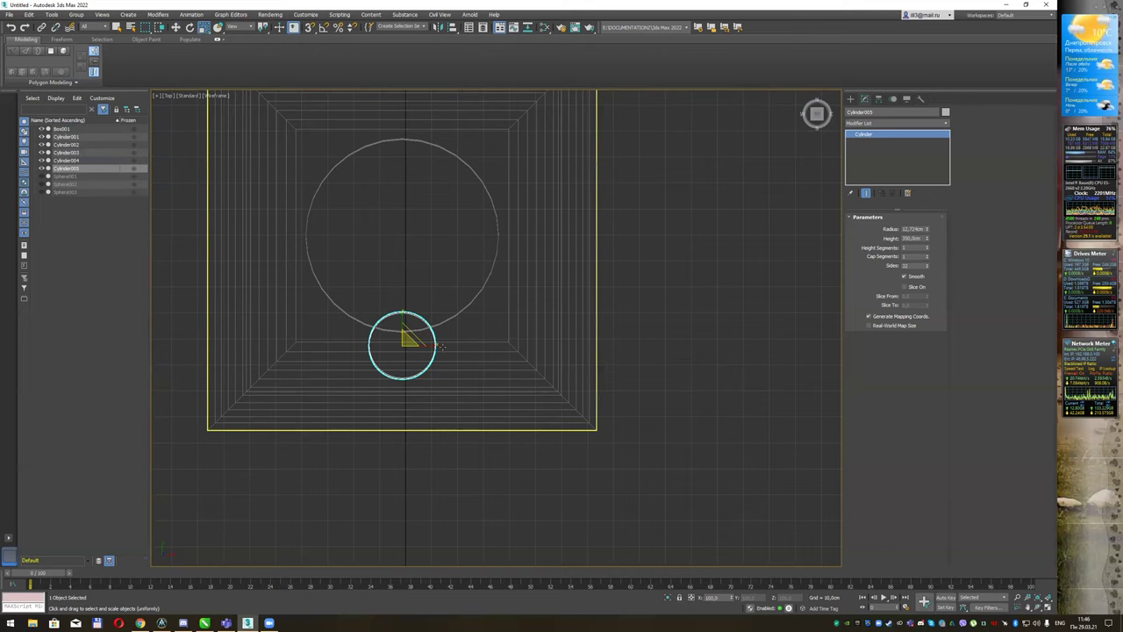
scroll(441, 347, "up", 3)
left_click_drag(393, 342, 367, 343)
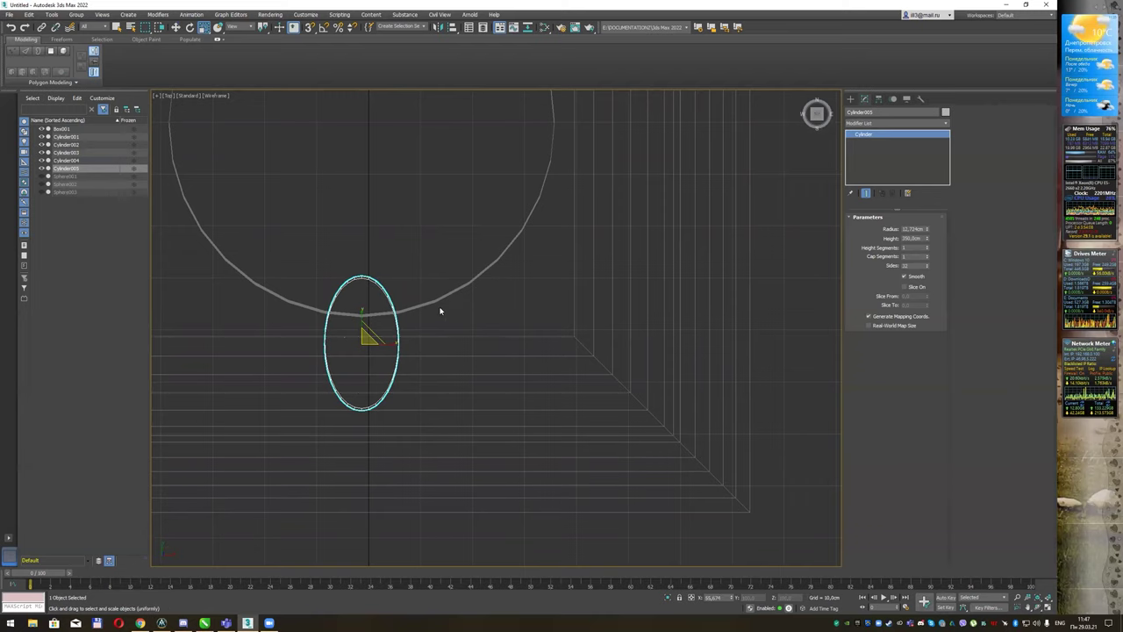
- Change the Top viewport to a Perspective view
middle_click_drag(470, 301, 477, 296)
left_click(167, 95)
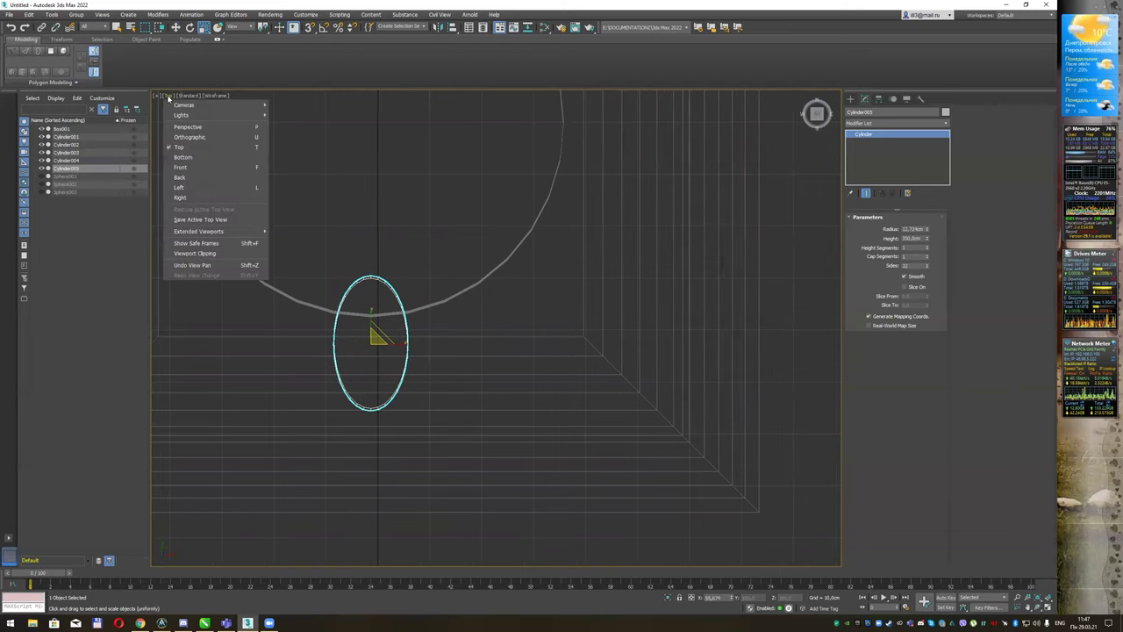
left_click(215, 130)
scroll(404, 241, "up", 2)
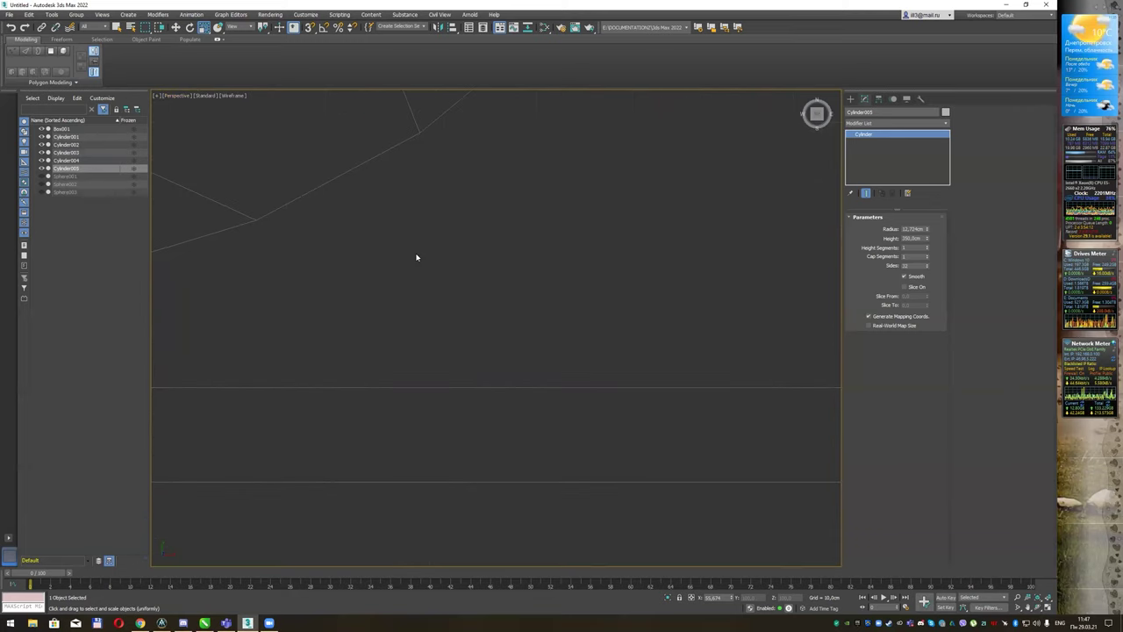
key("F3")
key("F4")
scroll(419, 252, "down", 2)
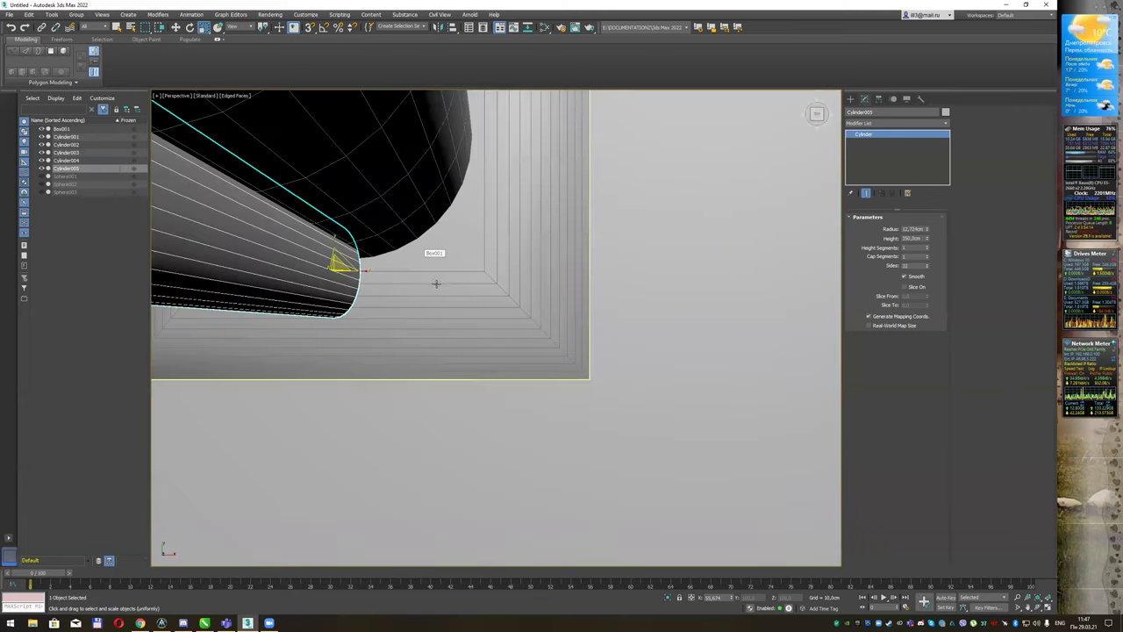
scroll(419, 252, "down", 2)
scroll(447, 219, "down", 3)
mouse_move(465, 190)
middle_mouse_down("alt")
mouse_move(494, 183)
mouse_move(516, 257)
mouse_move(461, 226)
mouse_move(504, 198)
mouse_move(486, 226)
middle_mouse_up("alt")
scroll(486, 225, "down", 3)
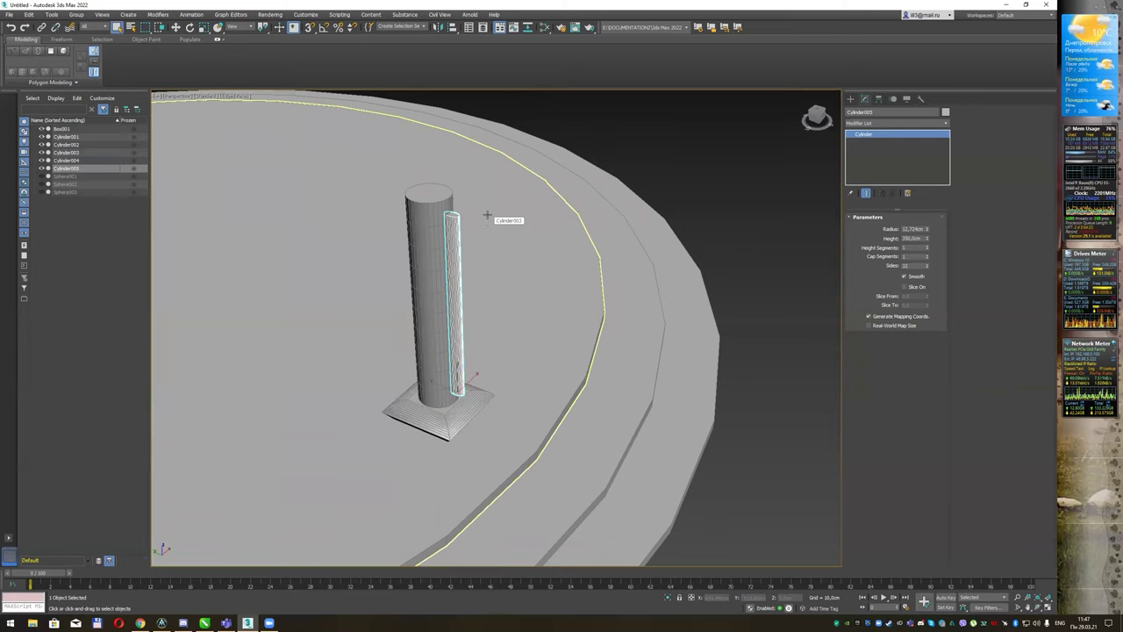
scroll(494, 220, "up", 2)
scroll(456, 272, "up", 2)
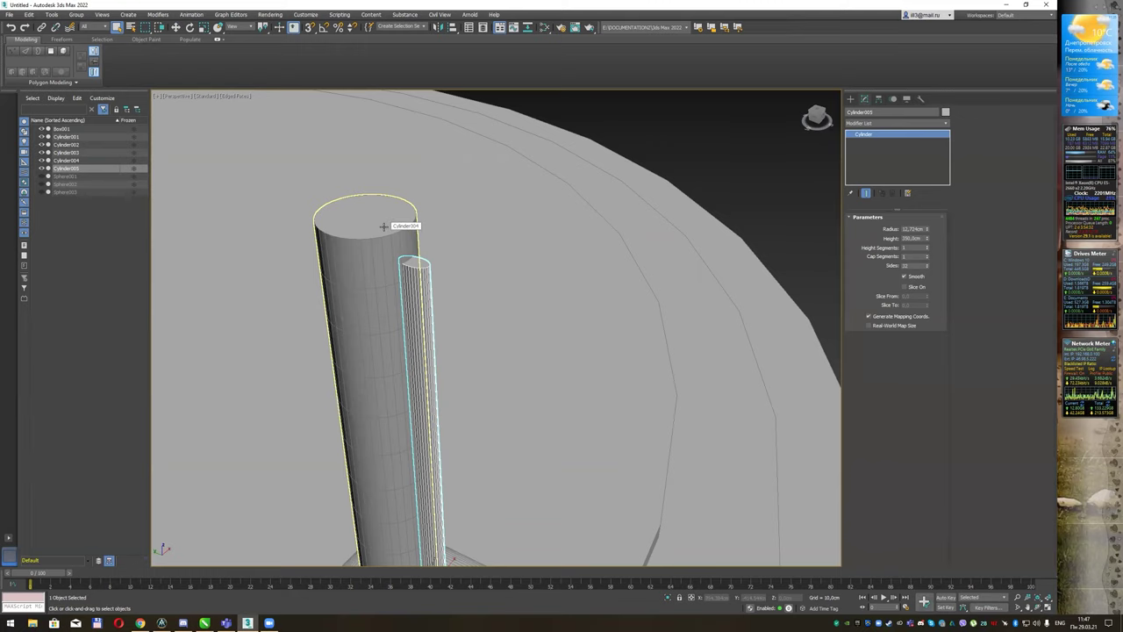
key("t")
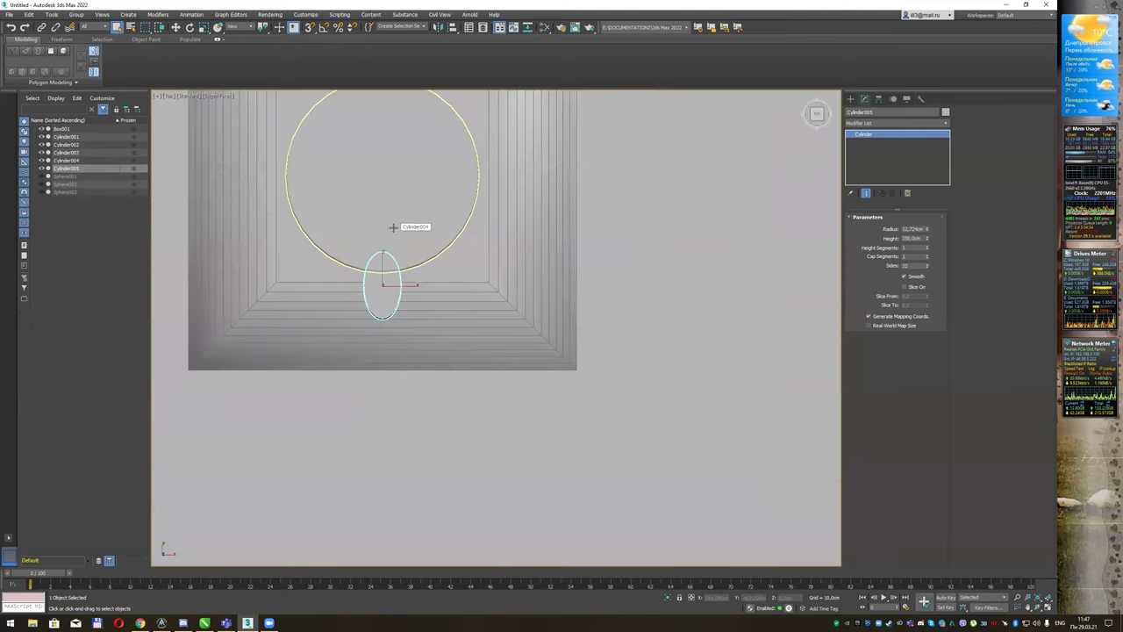
key("F3")
scroll(376, 320, "up", 2)
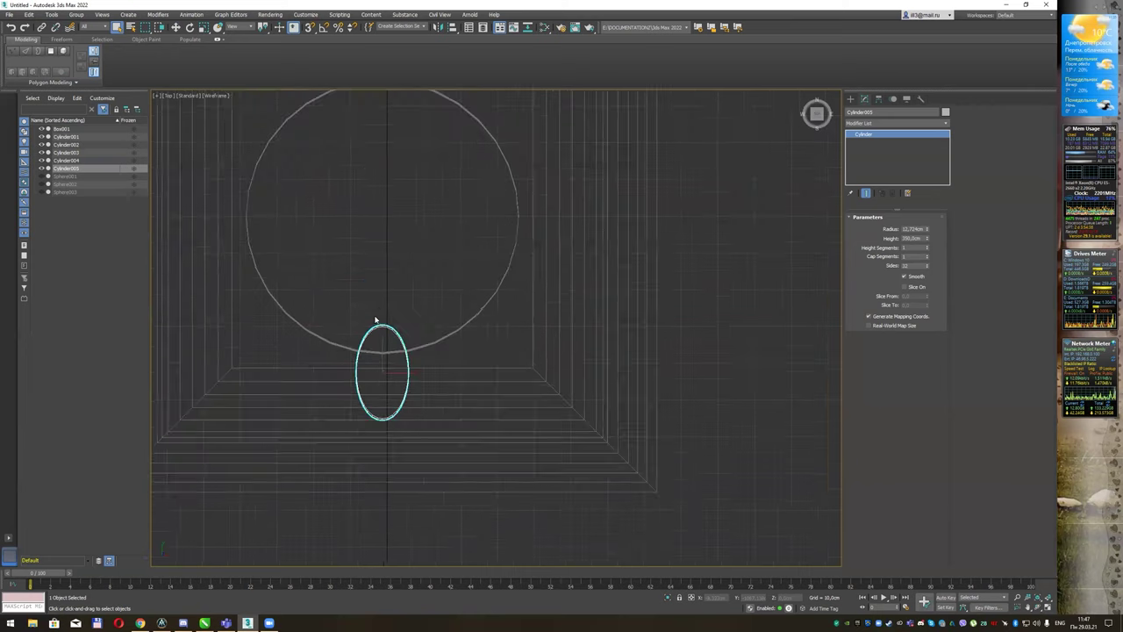
middle_click_drag(409, 291, 413, 338)
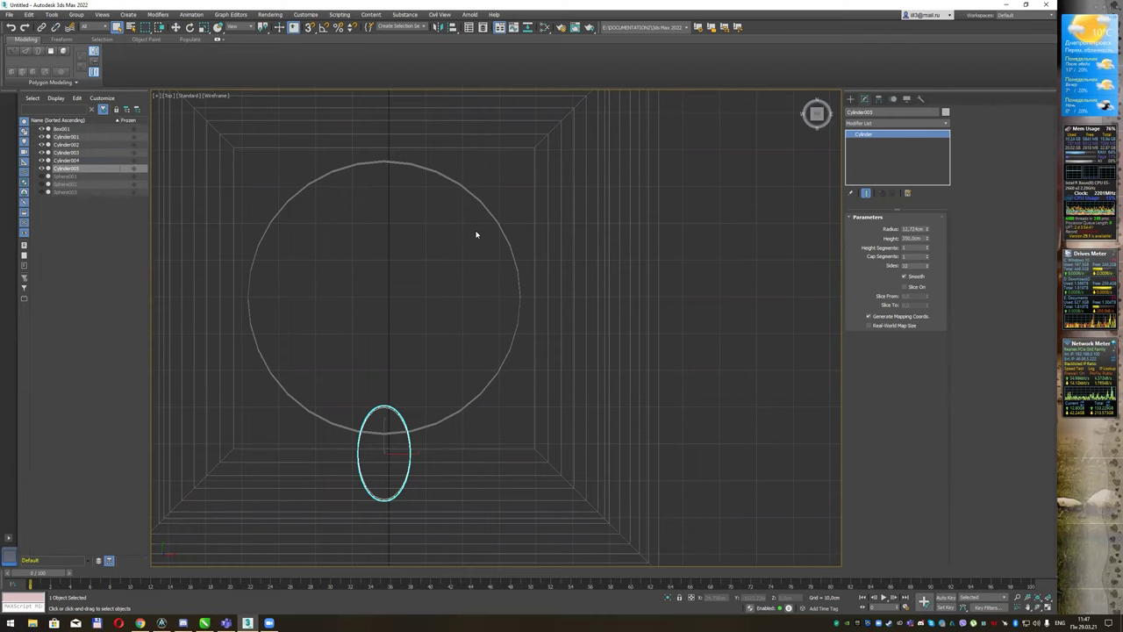
- With the Rotate tool active, set the reference coordinate system to Pick and choose Cylinder004
left_click(190, 28)
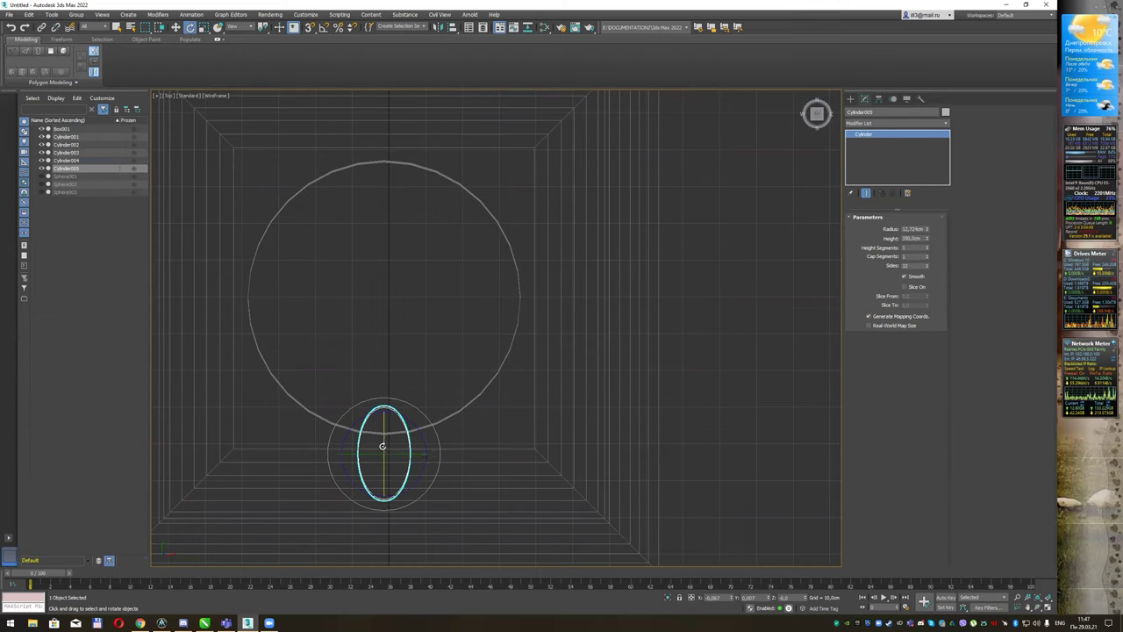
left_click_drag(385, 453, 400, 428)
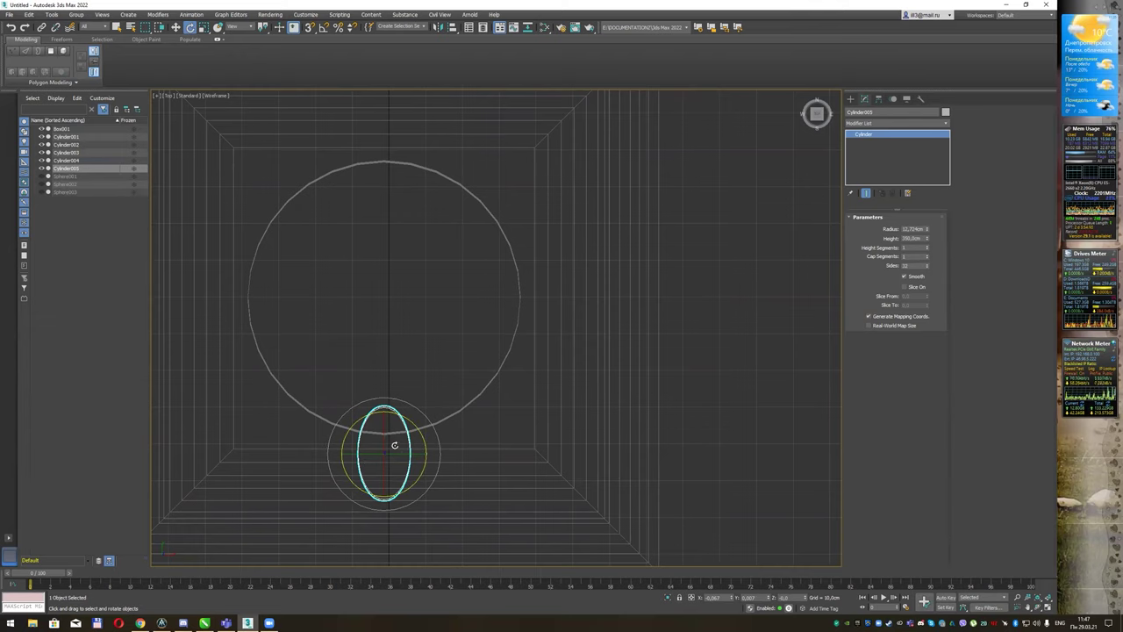
left_click(252, 27)
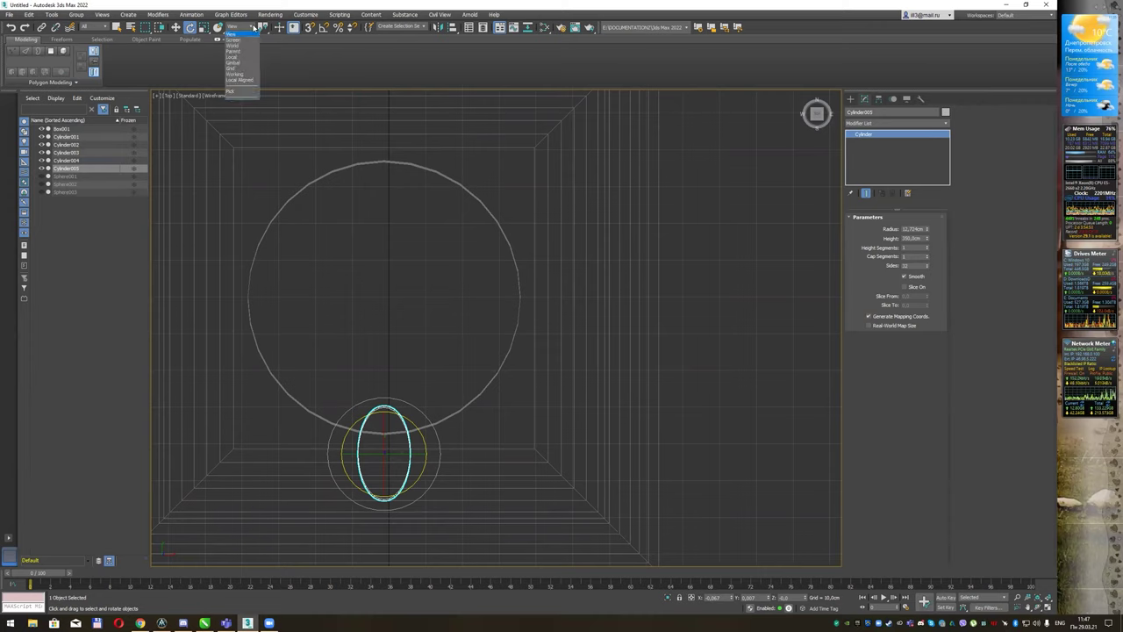
left_click(244, 93)
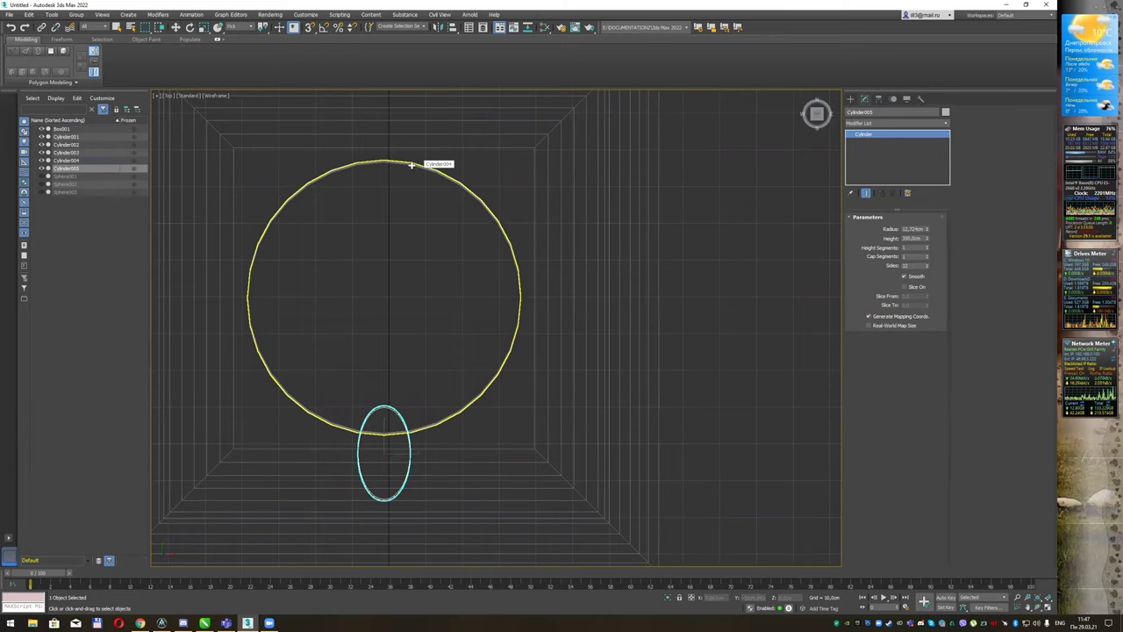
left_click(402, 160)
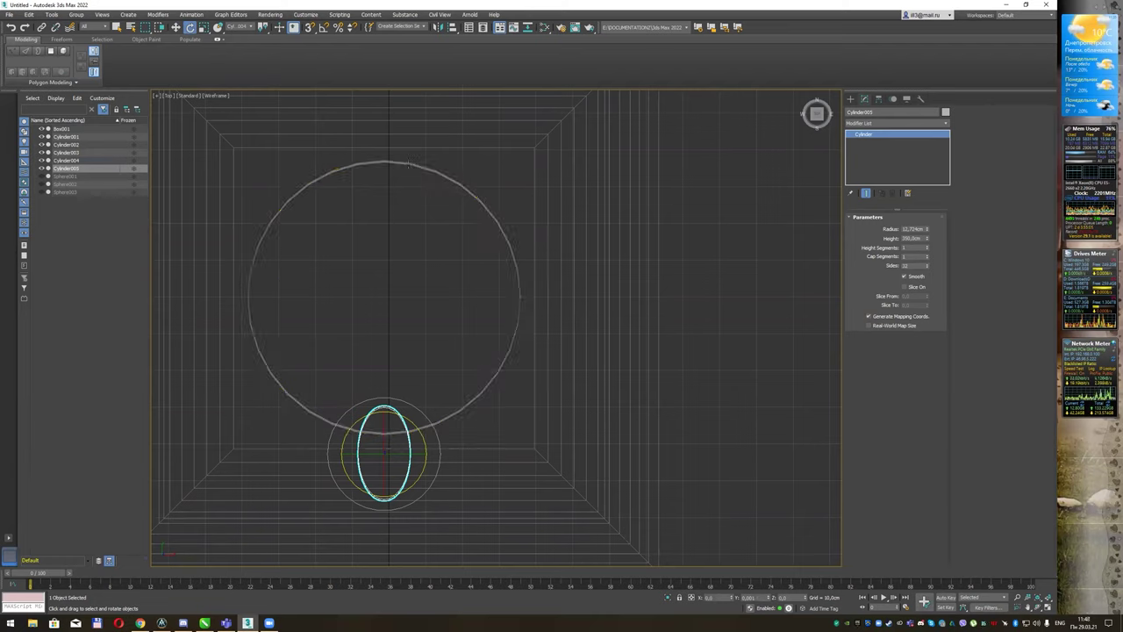
left_click(237, 26)
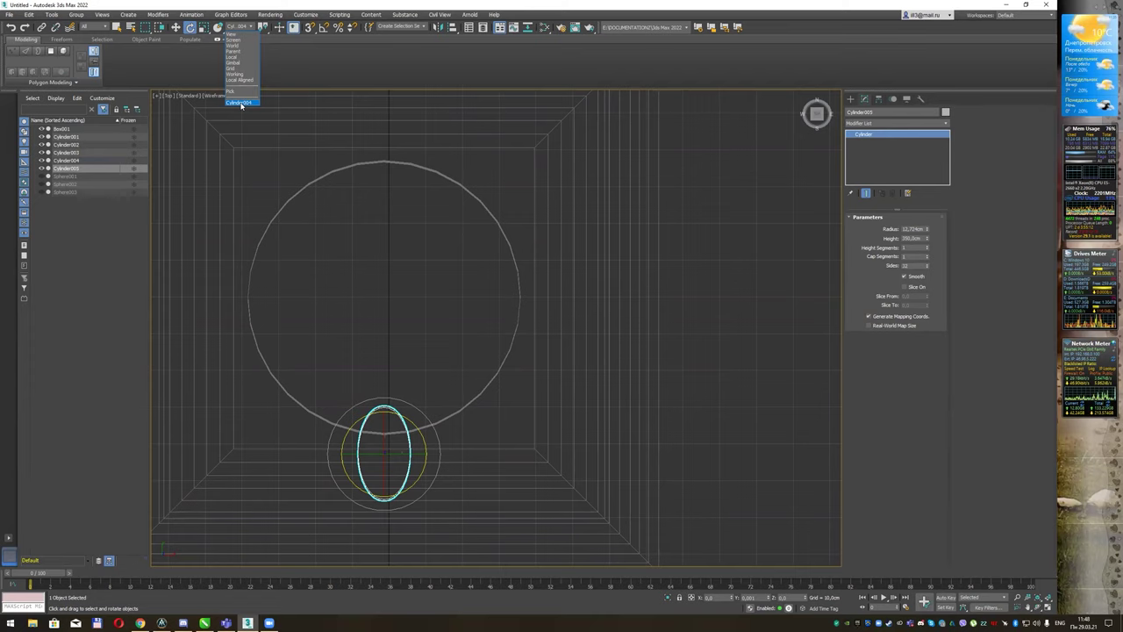
left_click(241, 104)
- Use Transform Coordinate Center, test-rotate the oval column around the podium, then undo it
left_click_drag(265, 29, 268, 68)
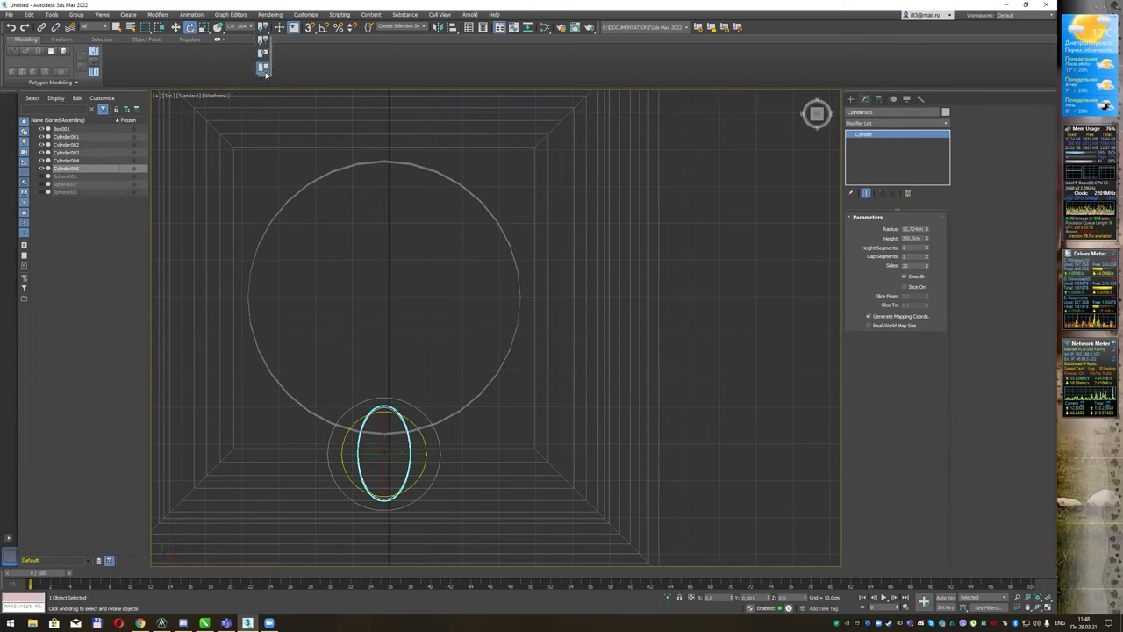
left_click_drag(266, 74, 266, 74)
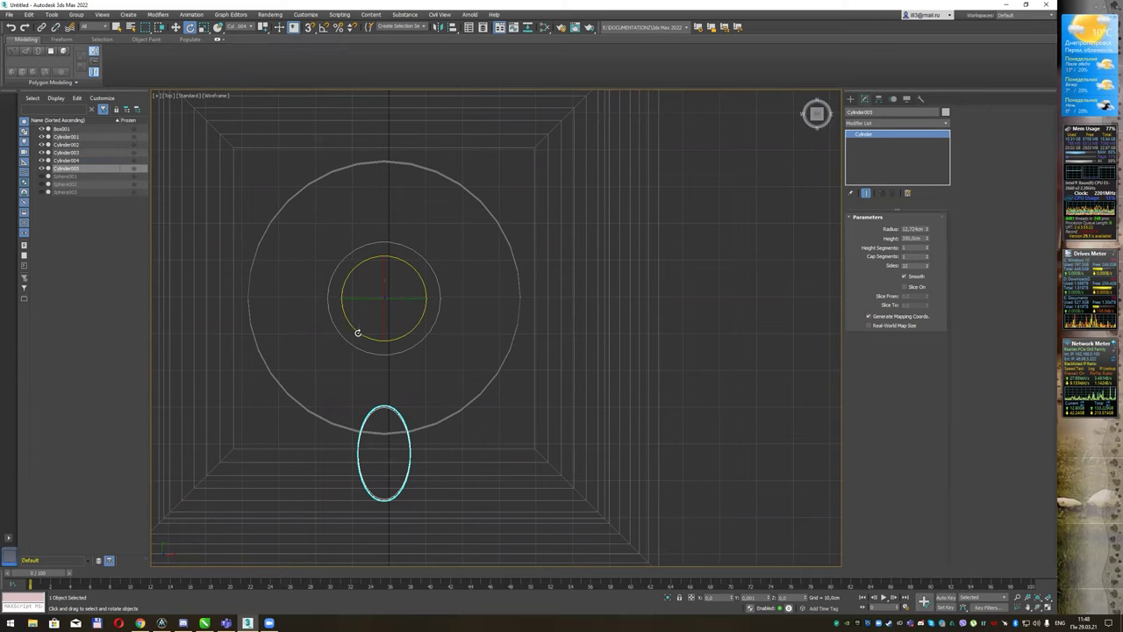
left_click_drag(406, 256, 354, 249)
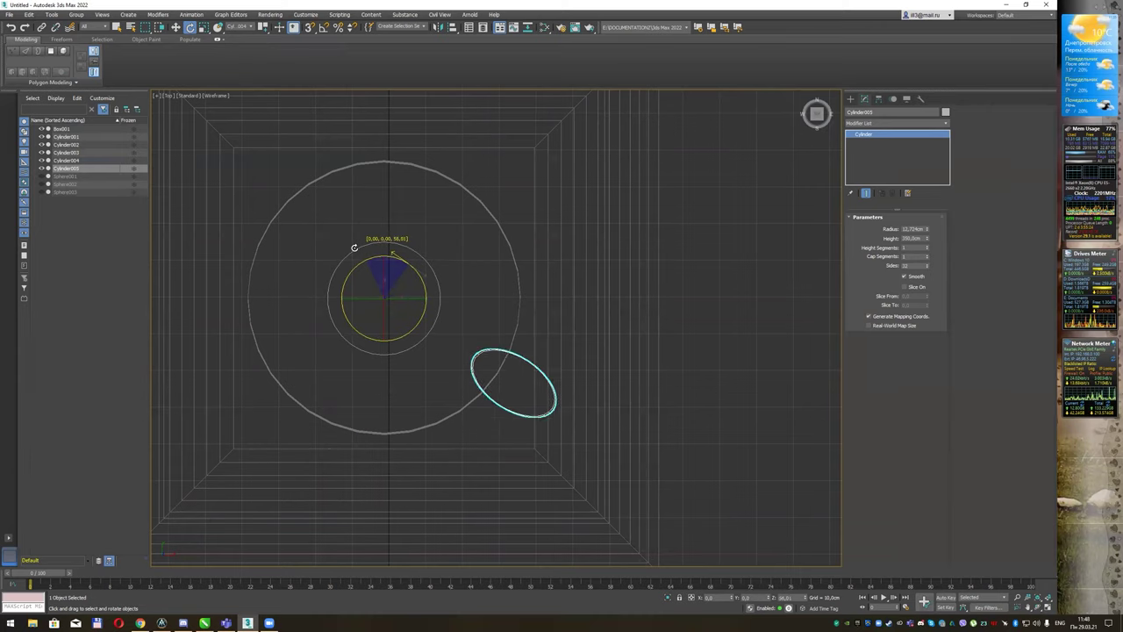
left_click_drag(355, 248, 432, 266)
key("ctrl+z")
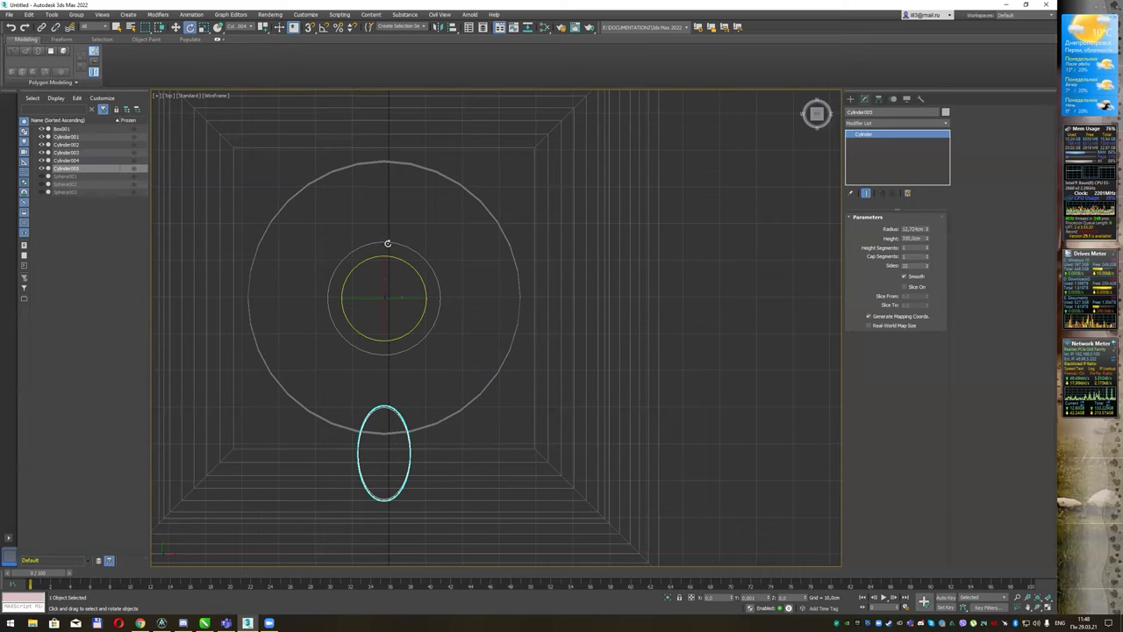
- Array the oval column as 10 instances, rotated 36° apart about Z around the centre
left_click(52, 15)
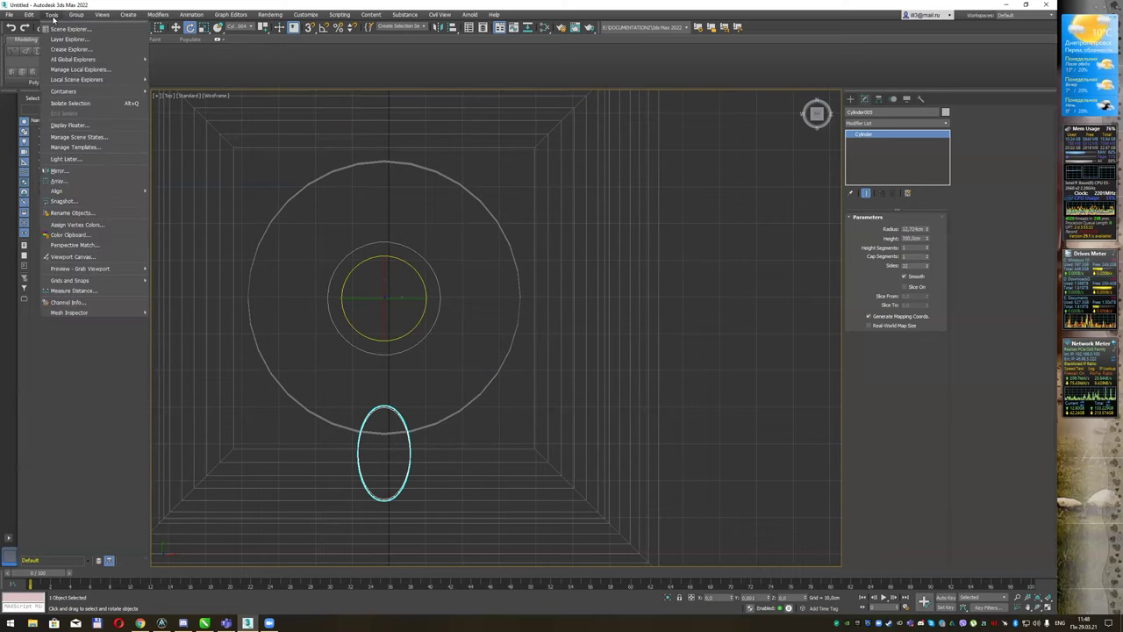
left_click(87, 180)
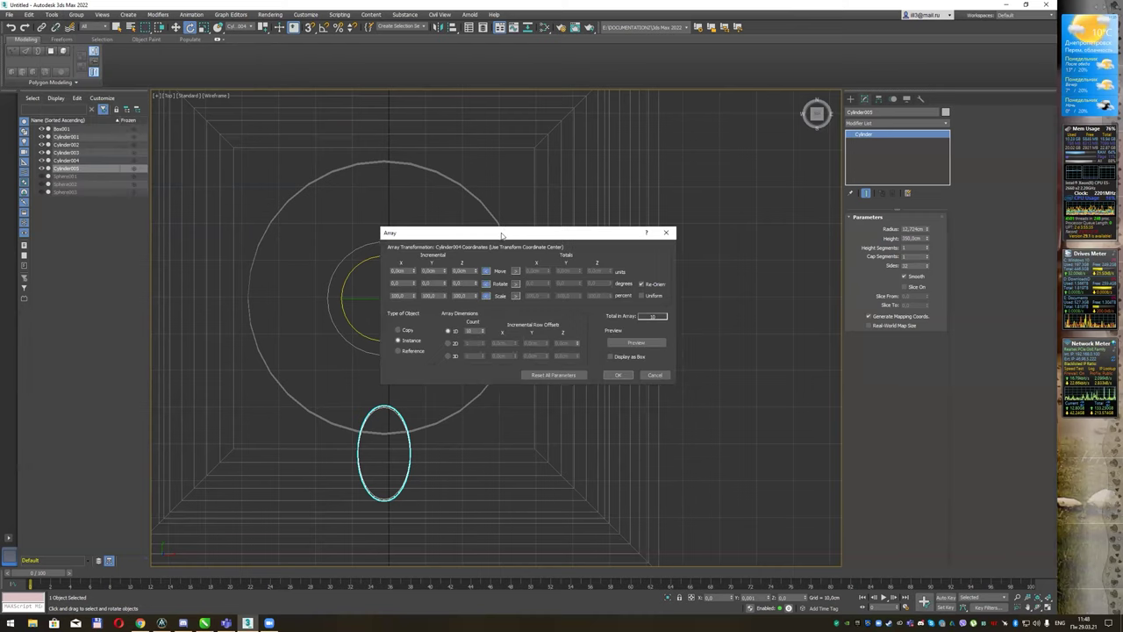
left_click_drag(503, 235, 695, 170)
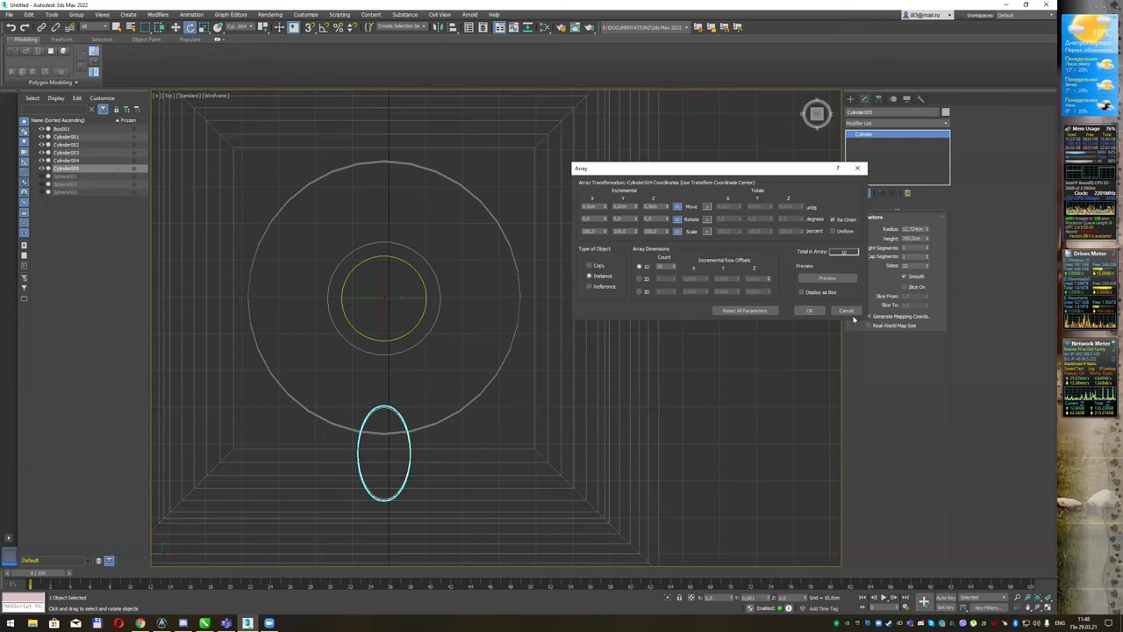
left_click(828, 278)
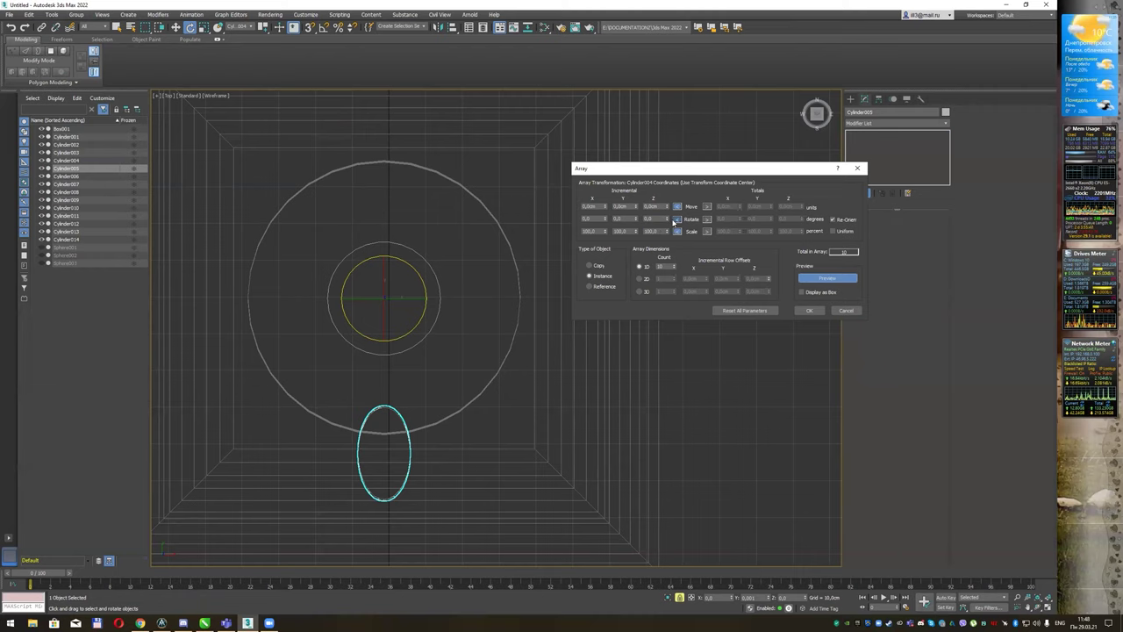
mouse_move(673, 221)
left_mouse_down()
mouse_move(668, 209)
mouse_move(668, 258)
left_mouse_up()
double_click(667, 265)
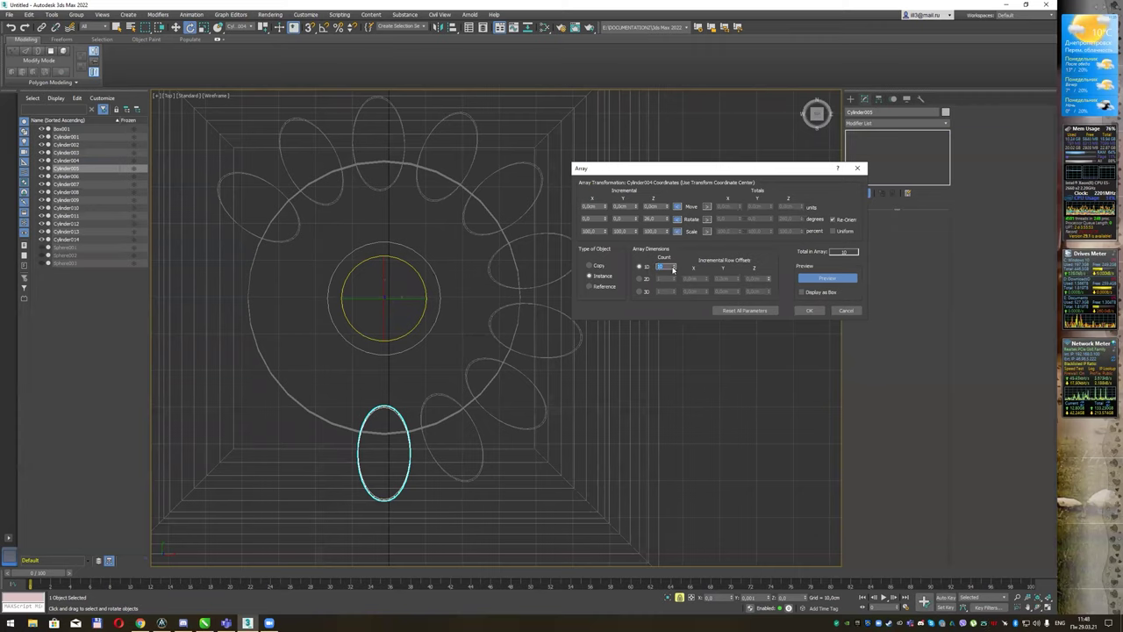
left_click_drag(667, 219, 667, 218)
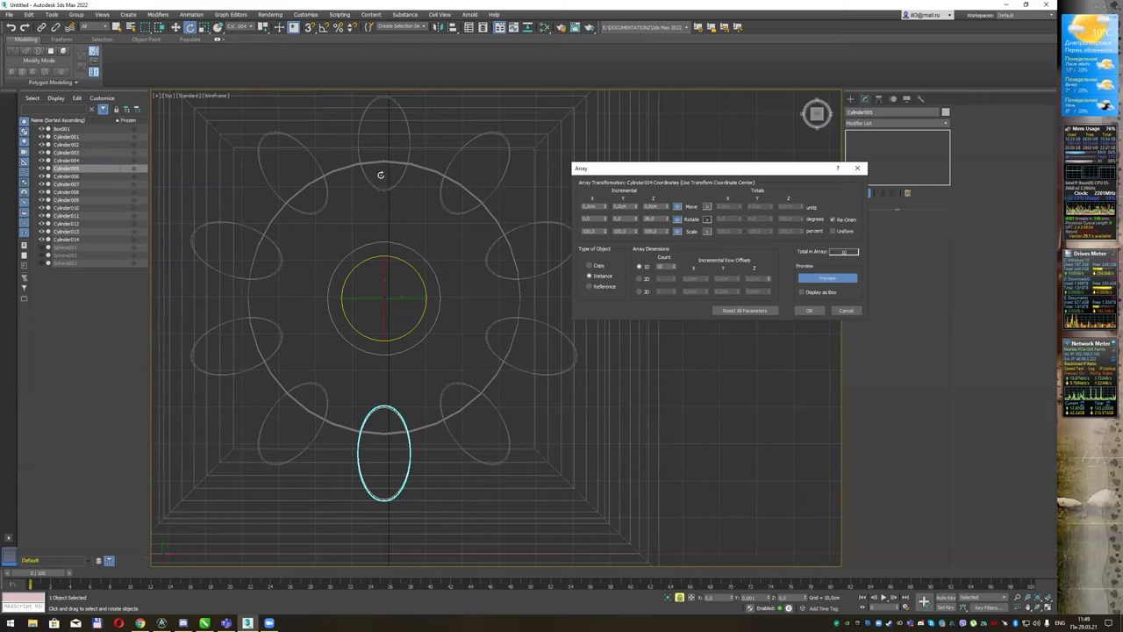
left_click(809, 310)
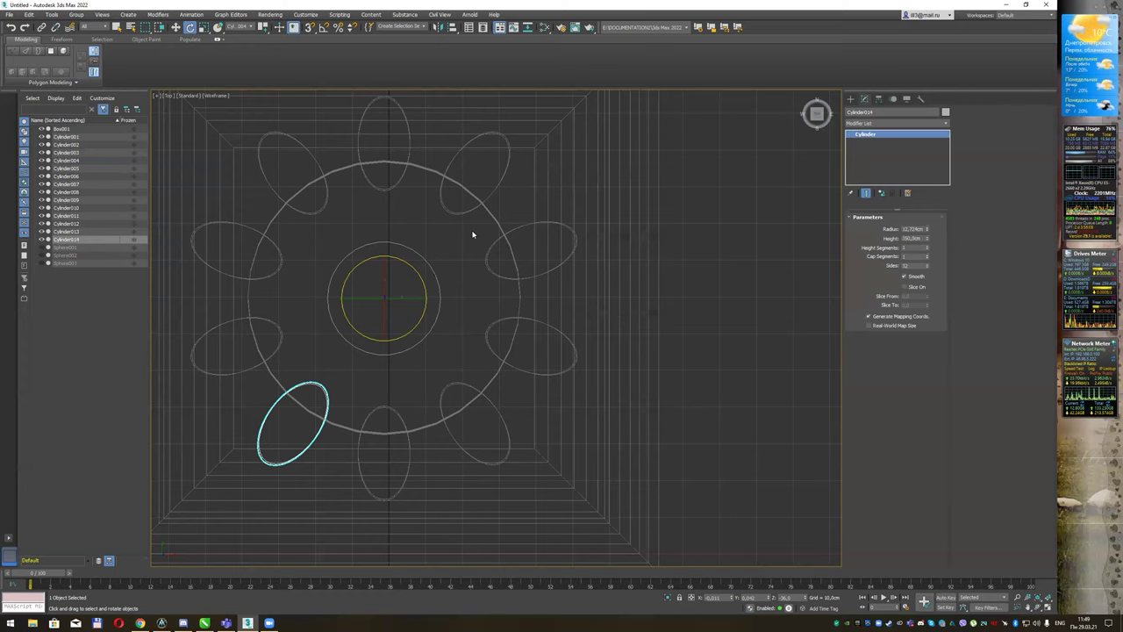
- Restore Pivot Point Center and set the reference coordinate system back to View
left_click(261, 27)
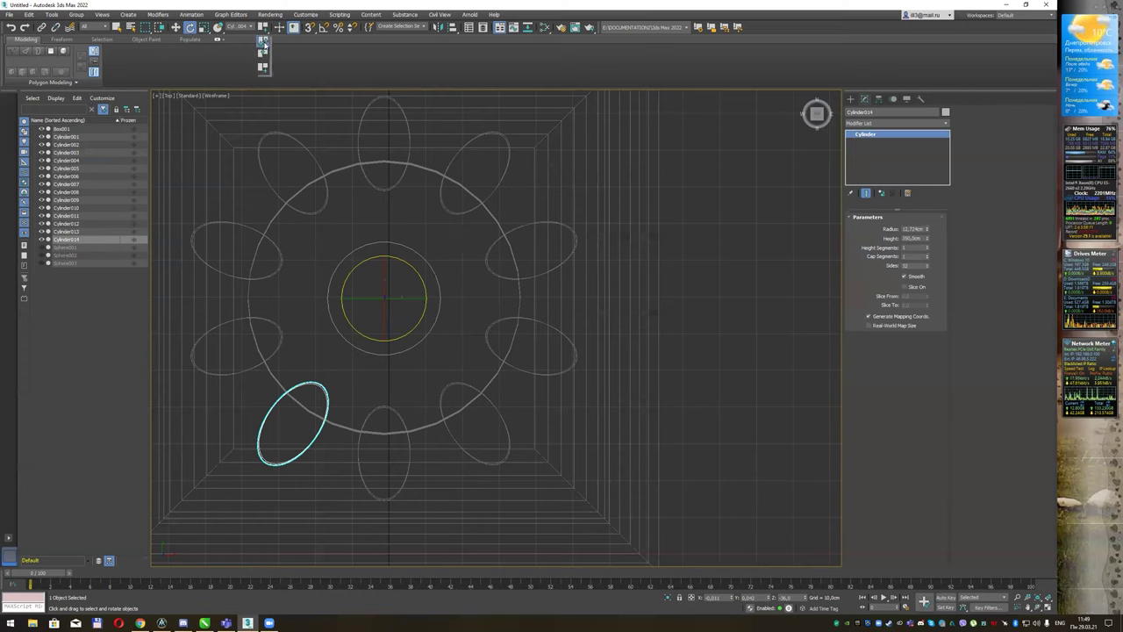
left_click(263, 42)
left_click(247, 28)
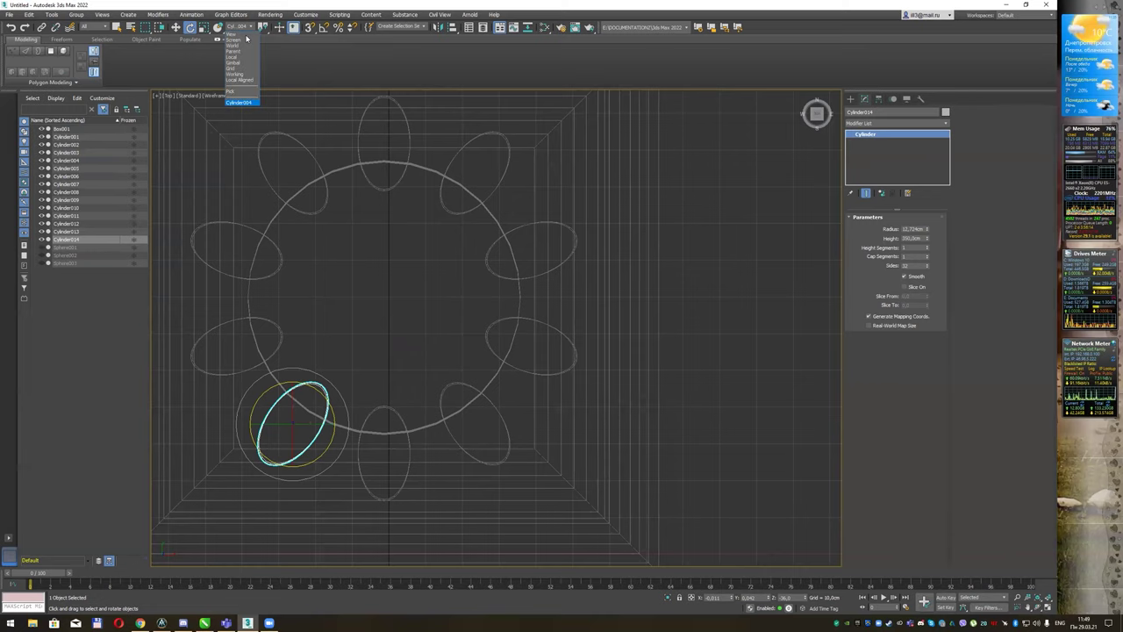
left_click(240, 35)
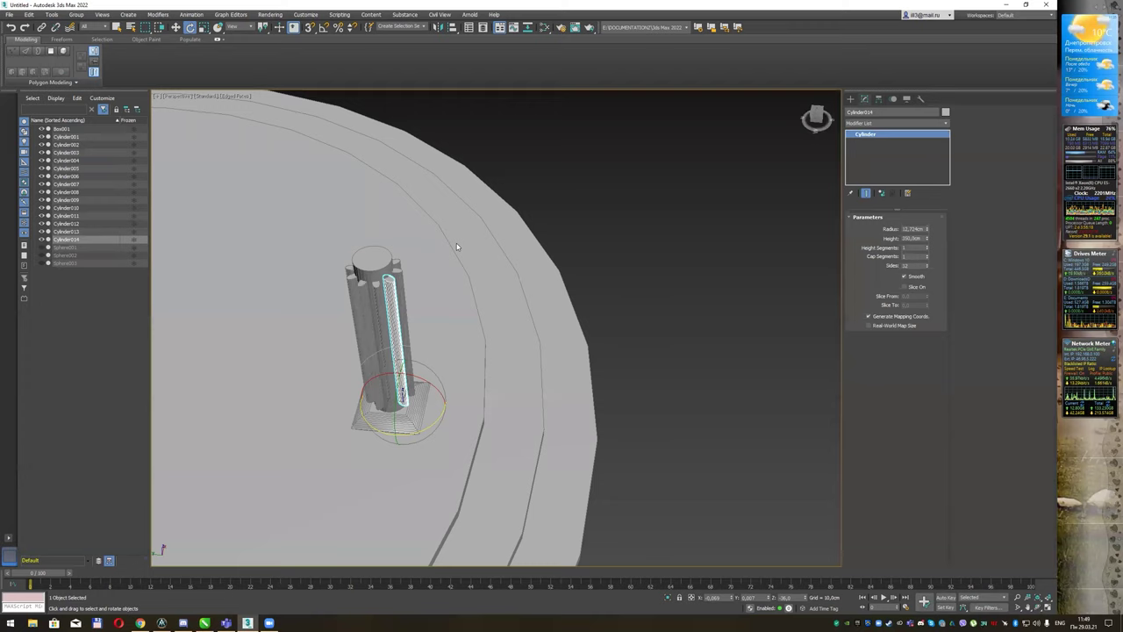
- Select the central Cylinder004 column and bring up the Compound Objects list
scroll(456, 247, "down", 3)
scroll(457, 262, "up", 5)
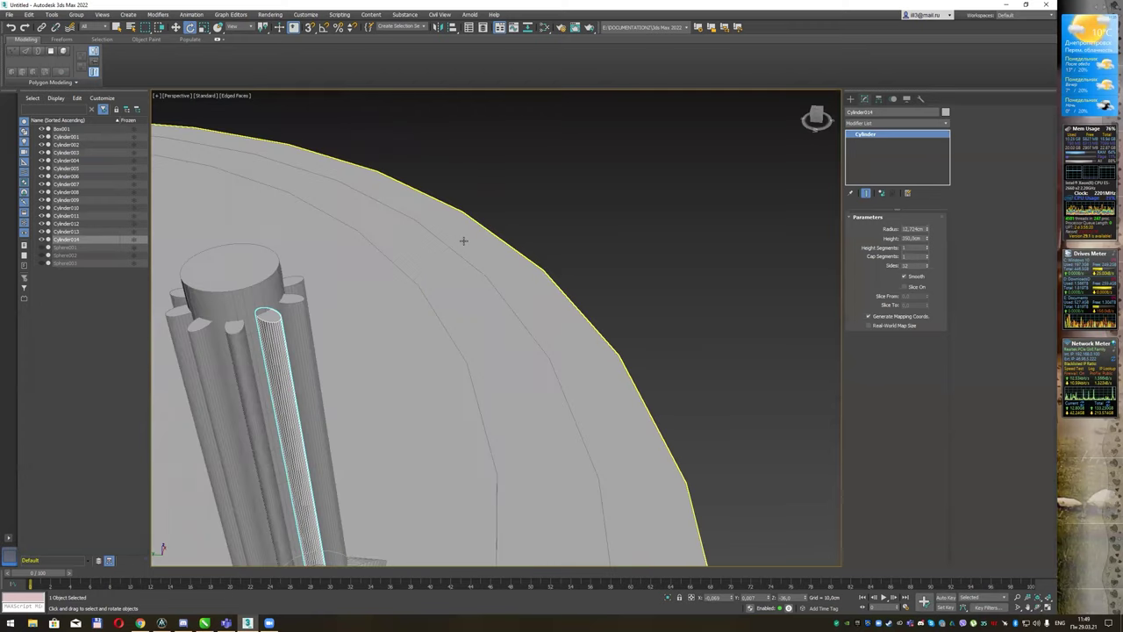
middle_click_drag(484, 220, 515, 158, "alt")
key("q")
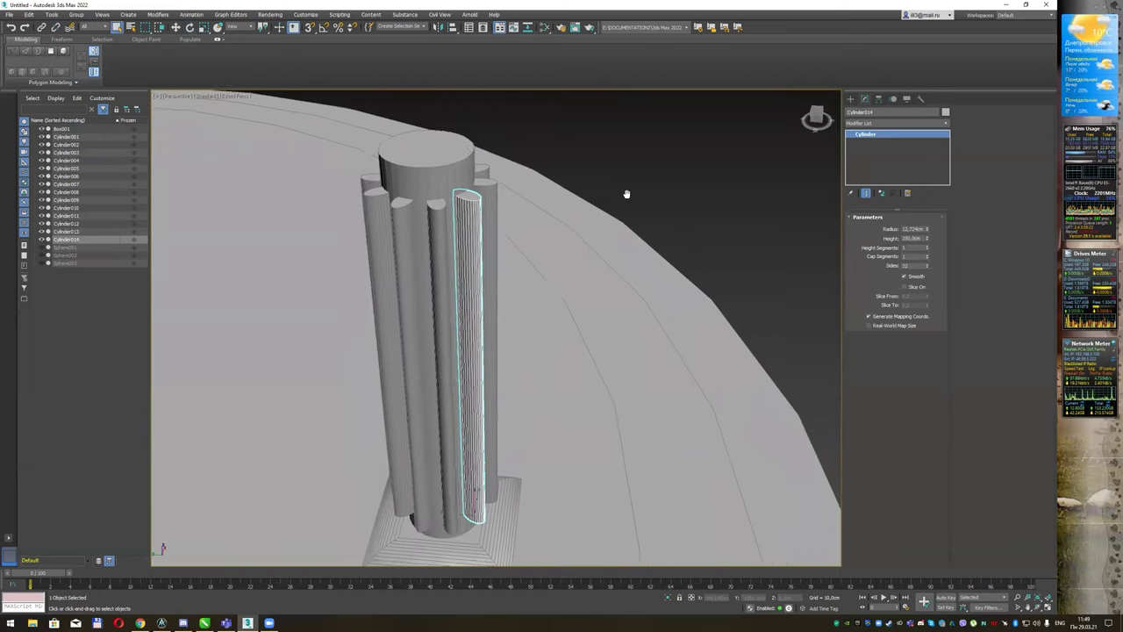
middle_click_drag(656, 191, 614, 193, "alt")
left_click(417, 264)
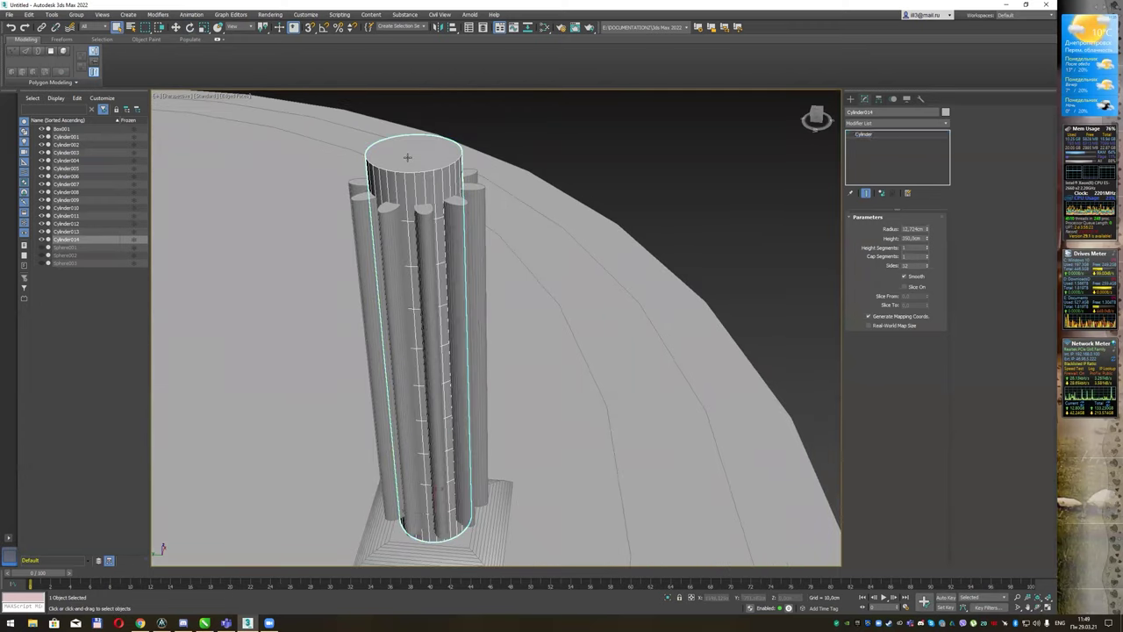
left_click(851, 99)
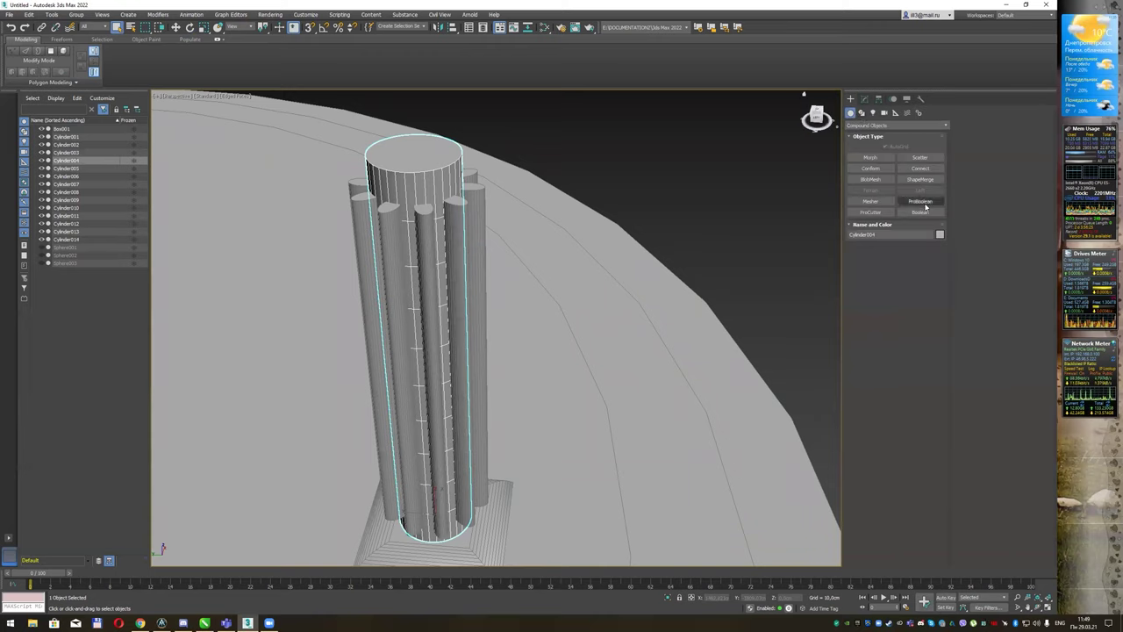
- Start a Subtract Boolean on the central column and pick the first seven flute cylinders
left_click(920, 212)
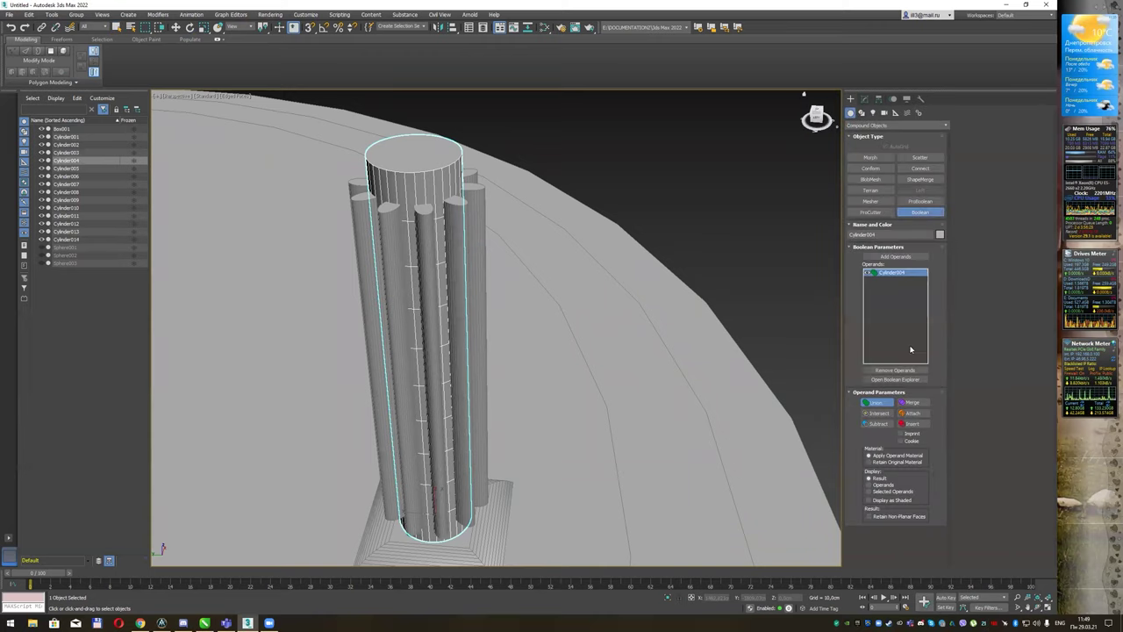
left_click(879, 424)
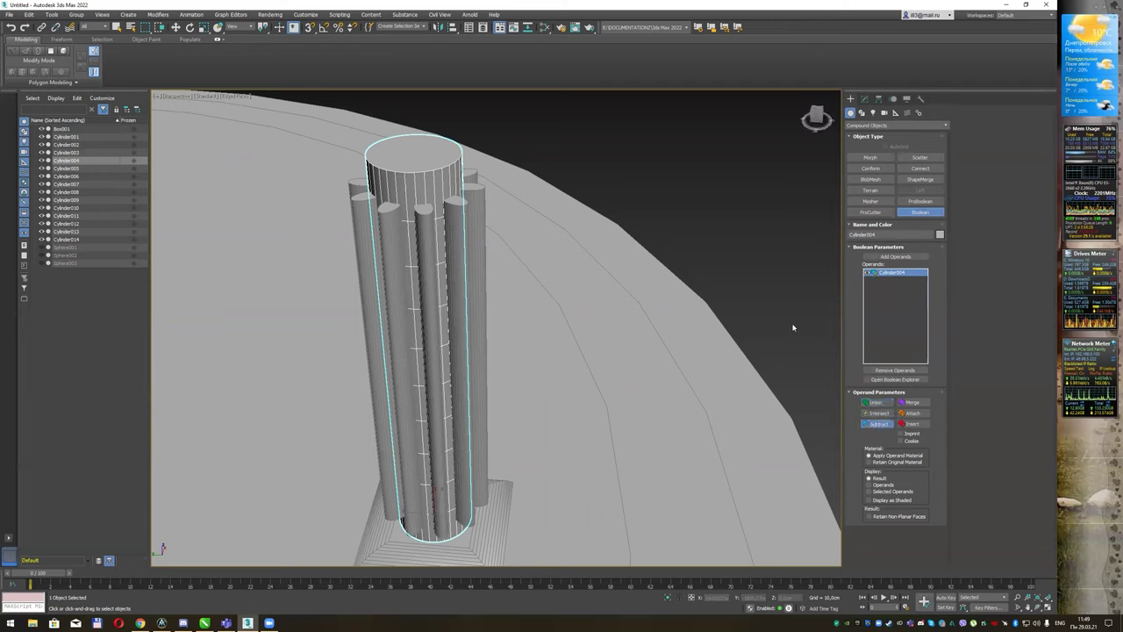
left_click(895, 257)
left_click(478, 208)
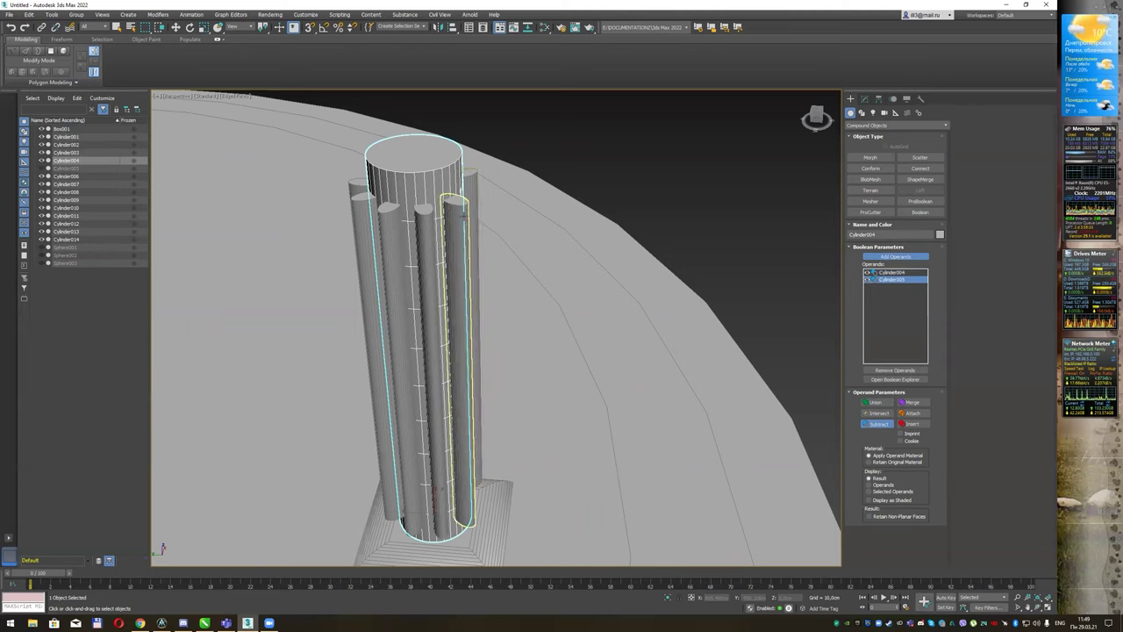
left_click(461, 215)
left_click(428, 235)
left_click(399, 224)
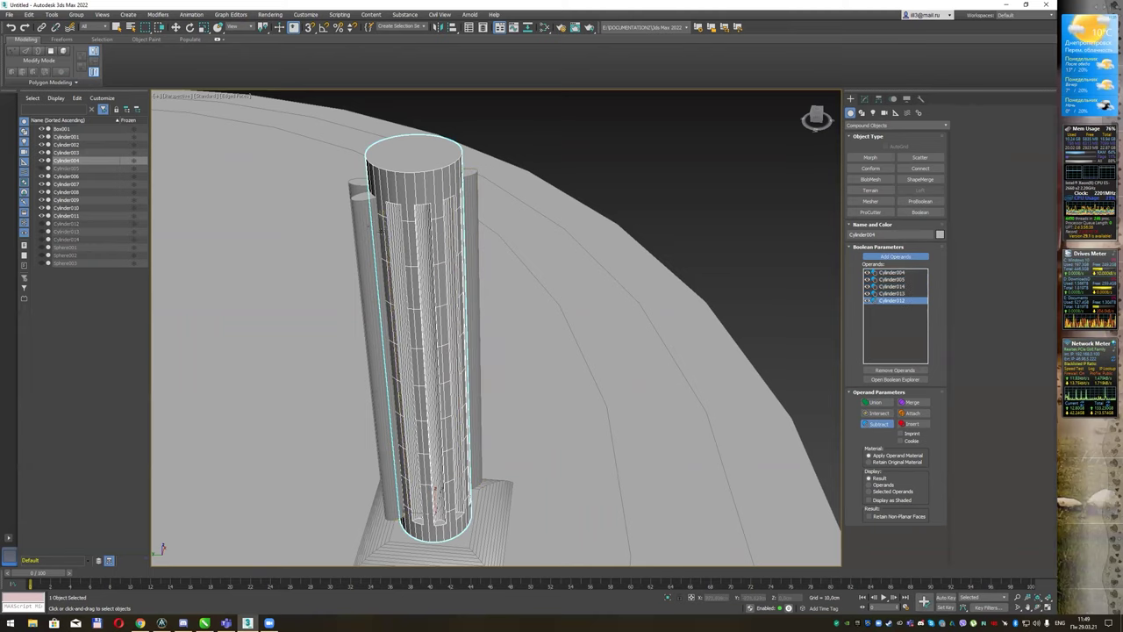
left_click(363, 219)
left_click(472, 202)
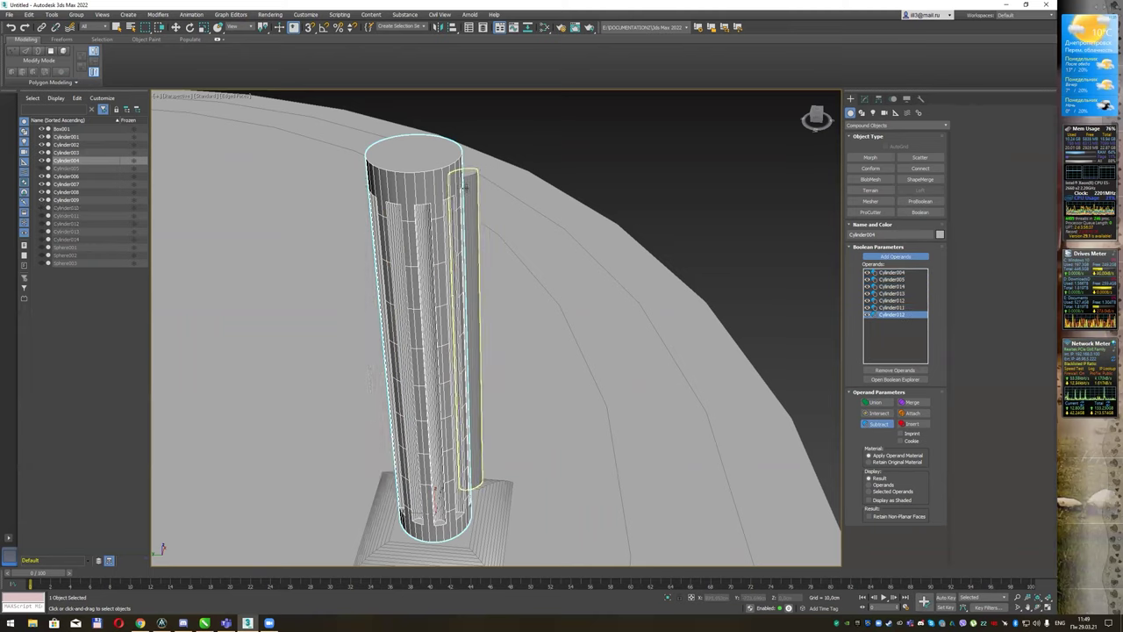
left_click(502, 208)
- Pick the remaining three flute cylinders to finish carving the column, then switch to Move
middle_click_drag(509, 216, 579, 229, "alt")
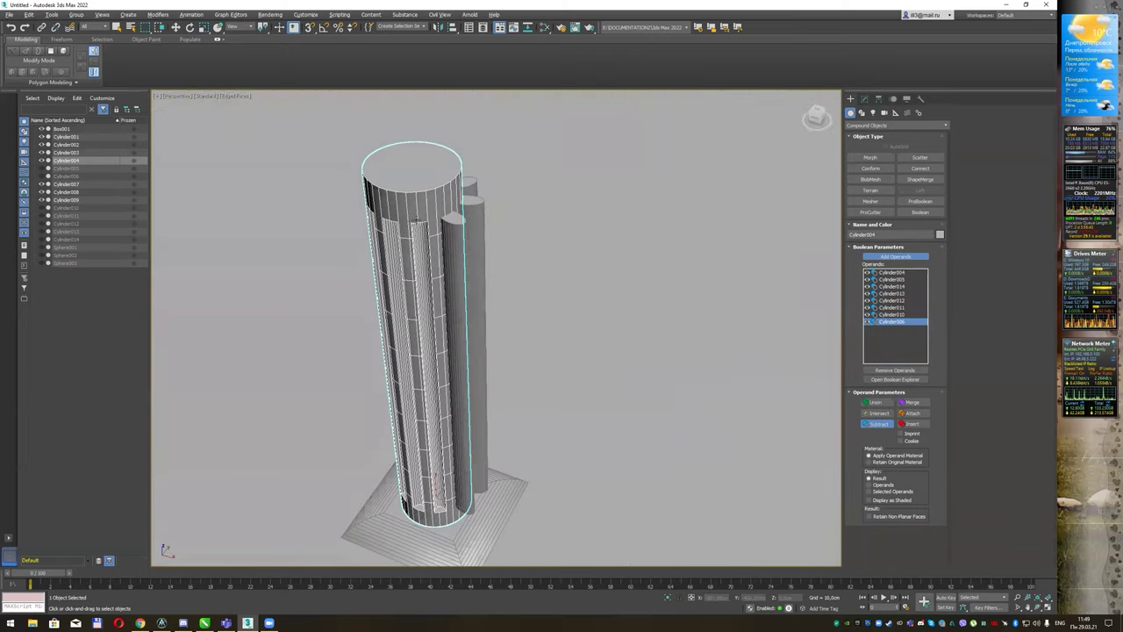
left_click(410, 237)
left_click(446, 233)
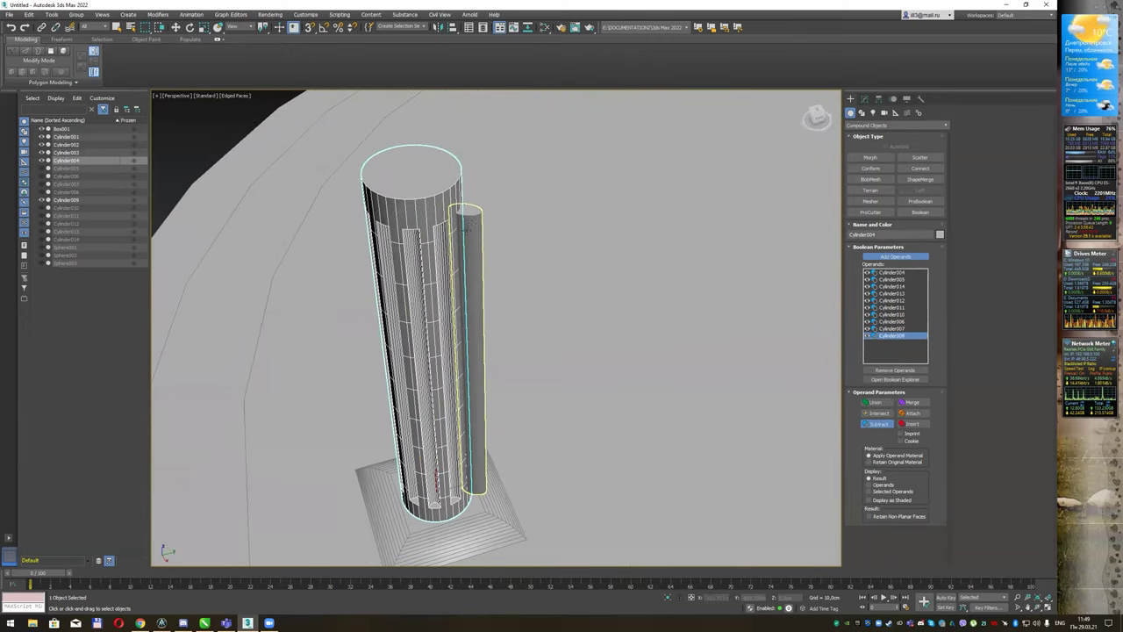
left_click(472, 221)
mouse_move(471, 225)
middle_mouse_down("alt")
mouse_move(554, 240)
mouse_move(557, 216)
middle_mouse_up("alt")
key("w")
scroll(575, 220, "down", 5)
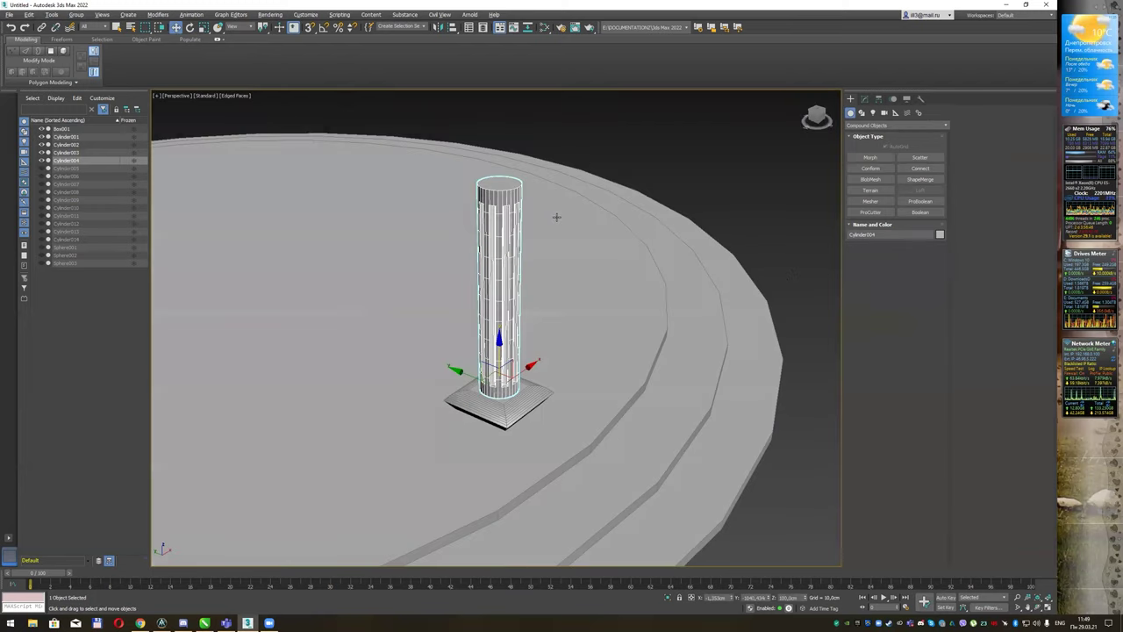
- Convert the fluted column to an Editable Poly
right_click(503, 226)
mouse_move(527, 312)
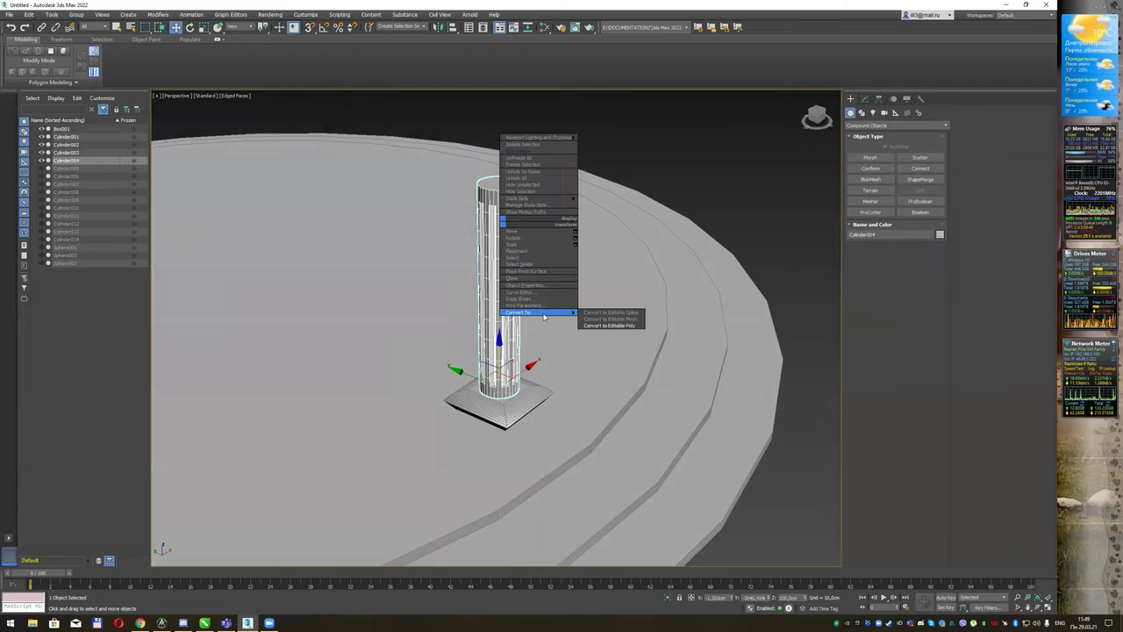
left_click(609, 325)
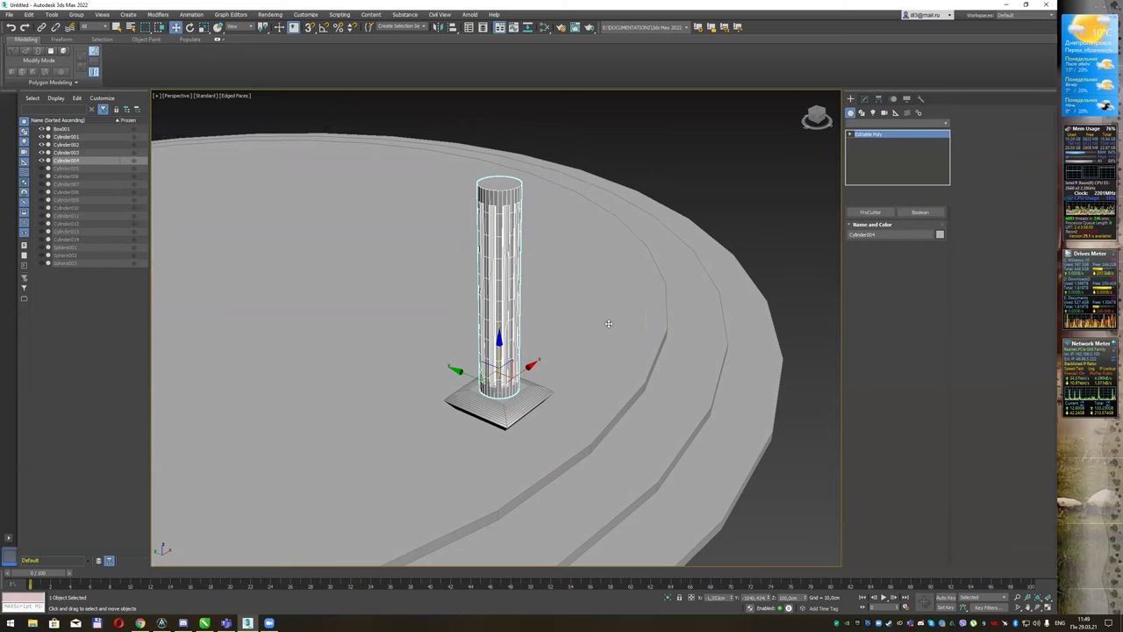
middle_click_drag(582, 271, 527, 266)
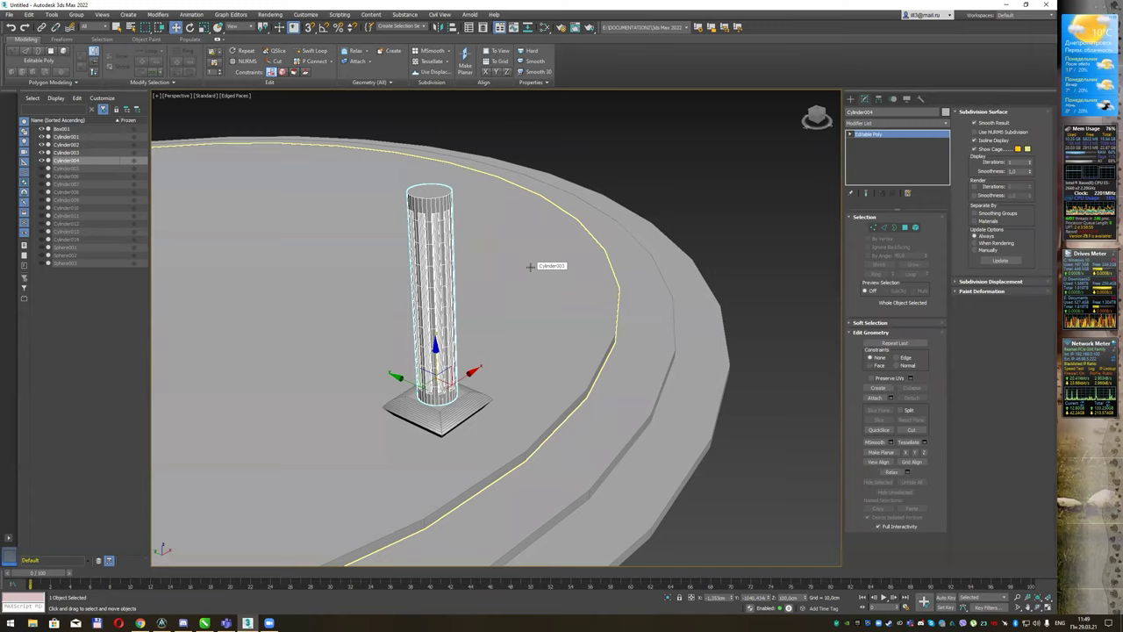
middle_click_drag(530, 266, 521, 266, "alt")
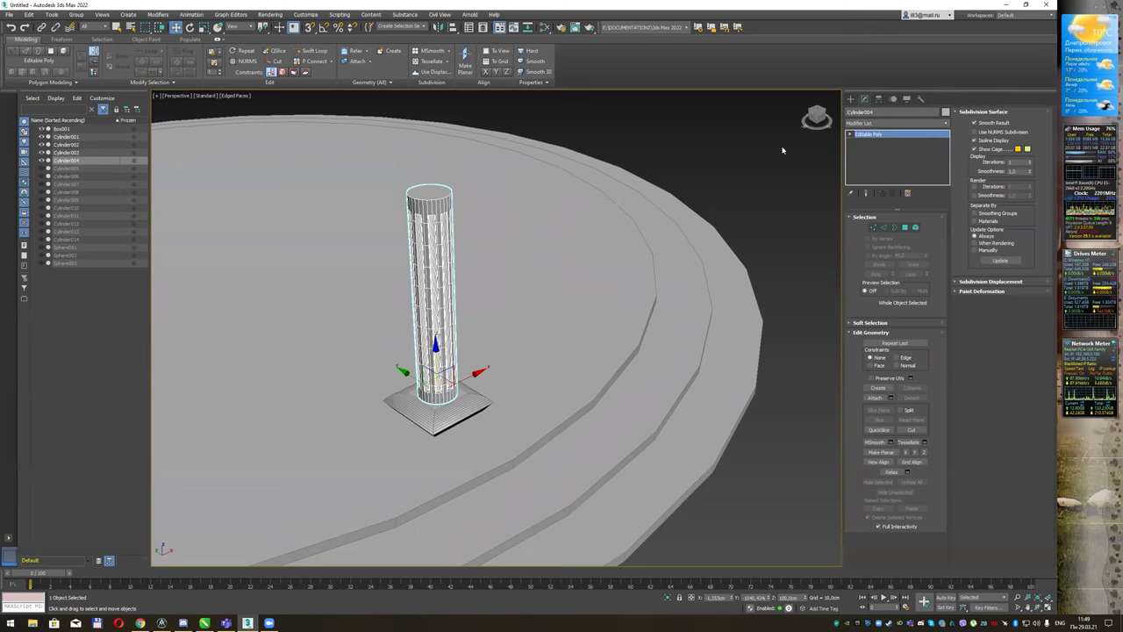
- Find FFD 4x4x4 in the Modifier List
left_click(895, 126)
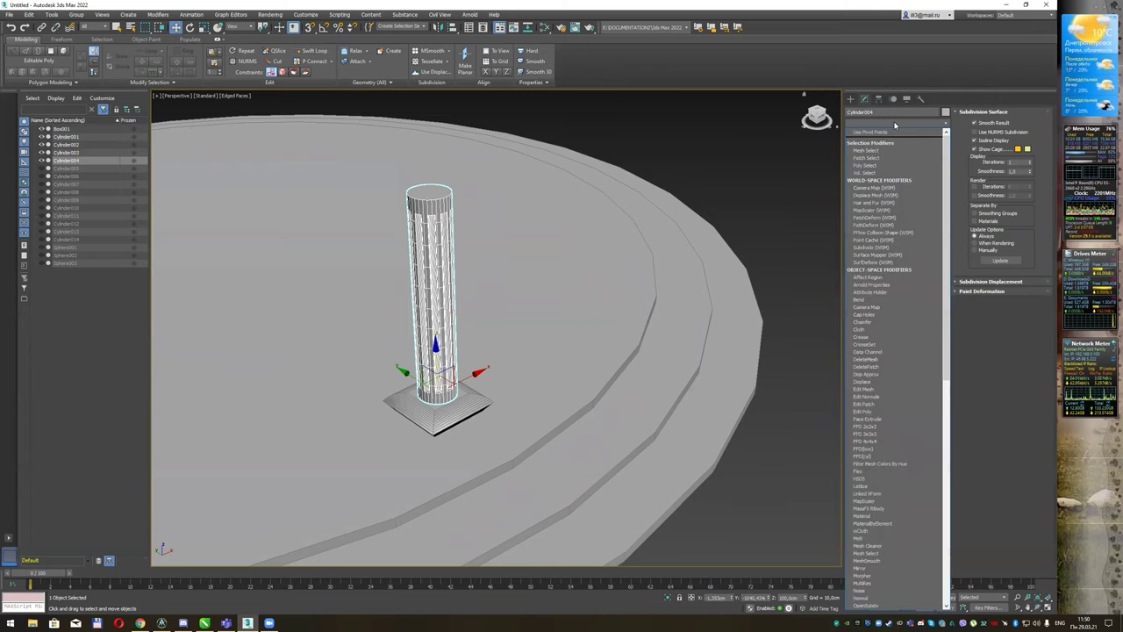
type("f")
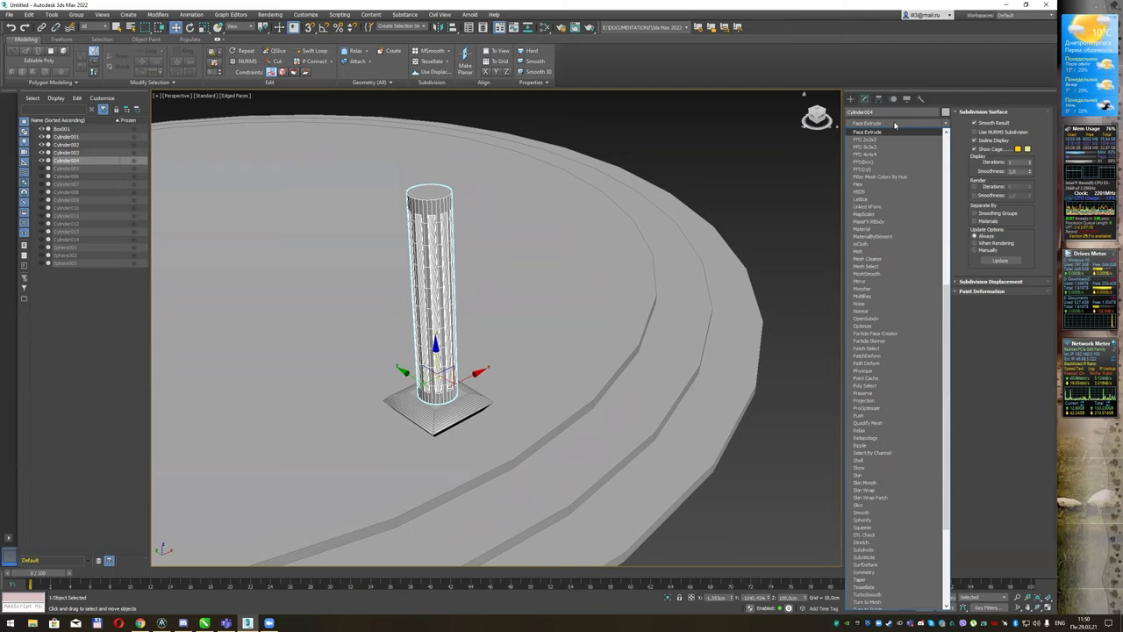
key("Down")
key("Down")
key("Down")
- Apply FFD 4x4x4 and scale the middle control points outward to bulge the column
key("Return")
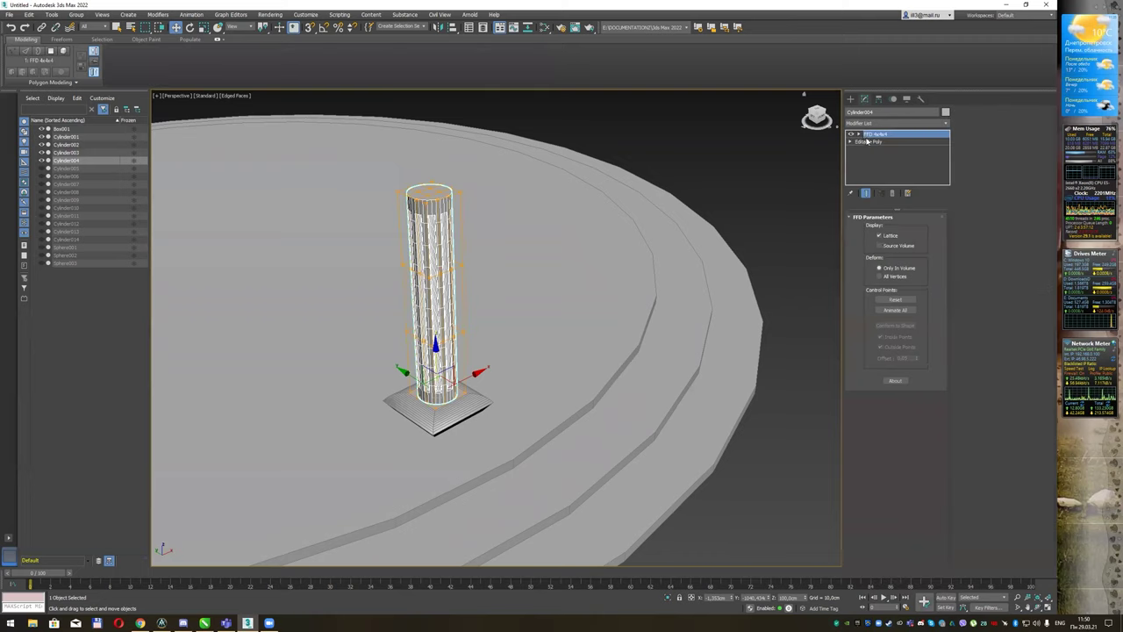
left_click(878, 149)
left_click(882, 142)
middle_click_drag(521, 284, 513, 273, "alt")
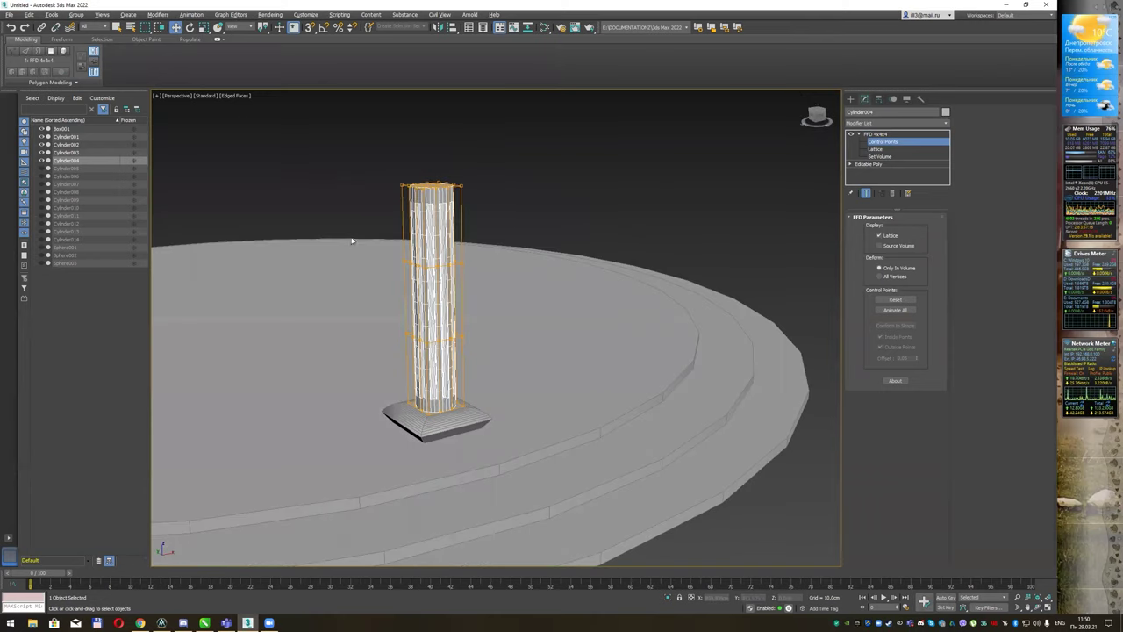
left_click_drag(498, 282, 517, 291)
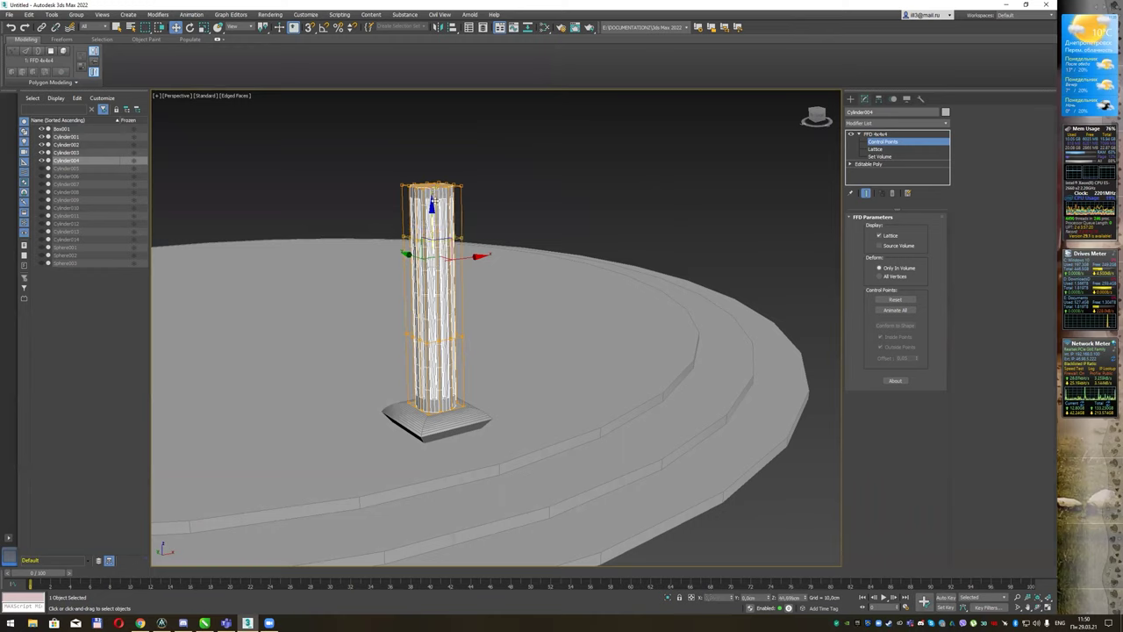
middle_click_drag(431, 205, 475, 237, "alt")
key("r")
left_click_drag(432, 248, 454, 202)
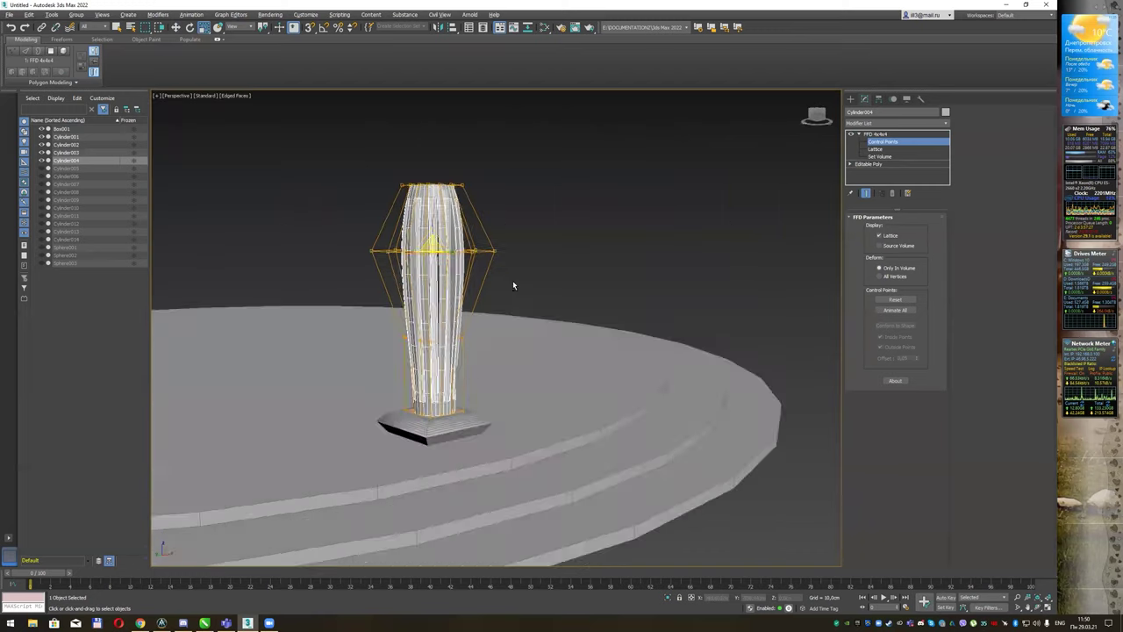
- Select the lower lattice control points, then exit the Control Points level
middle_click_drag(491, 254, 514, 301, "alt")
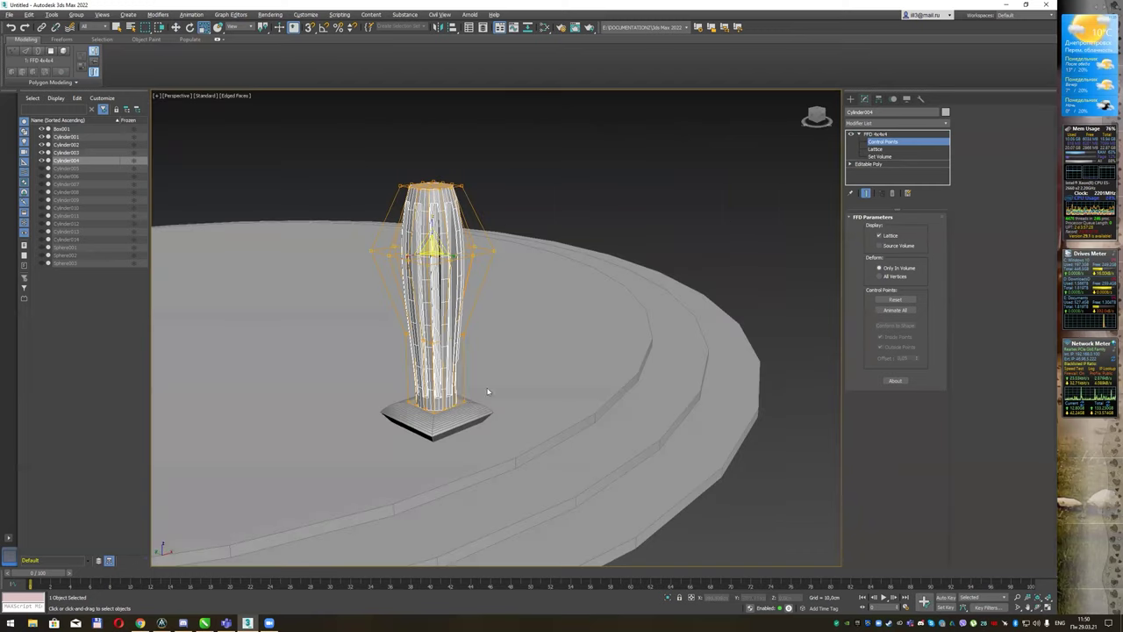
middle_click_drag(483, 386, 484, 370, "alt")
left_click_drag(372, 325, 521, 373)
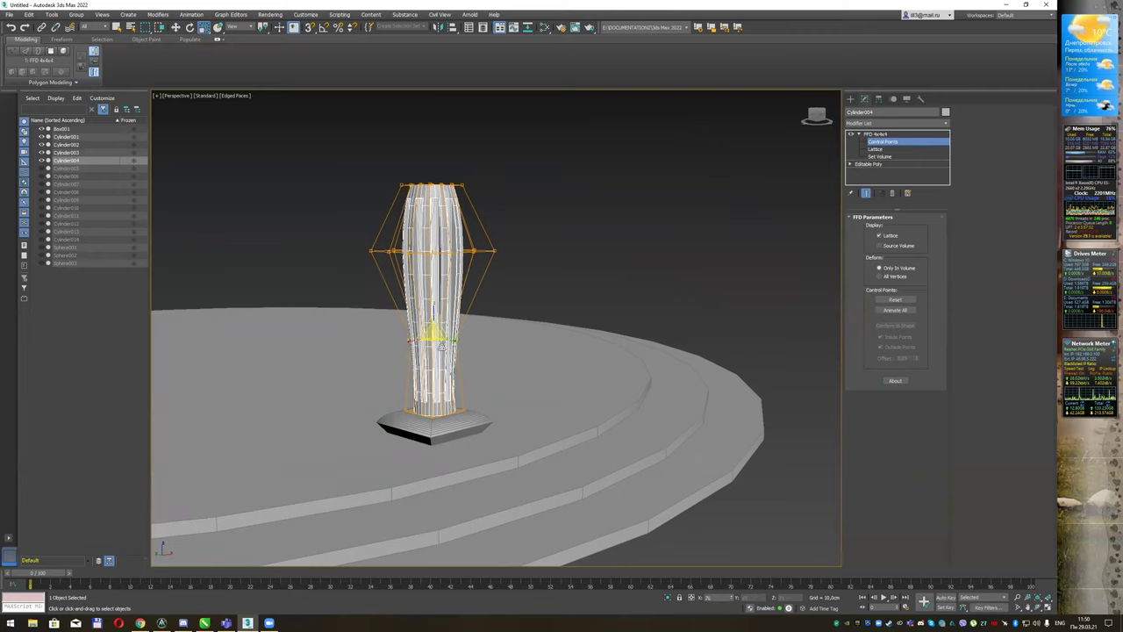
mouse_move(533, 274)
middle_mouse_down("alt")
mouse_move(487, 294)
mouse_move(507, 296)
middle_mouse_up("alt")
left_click(874, 134)
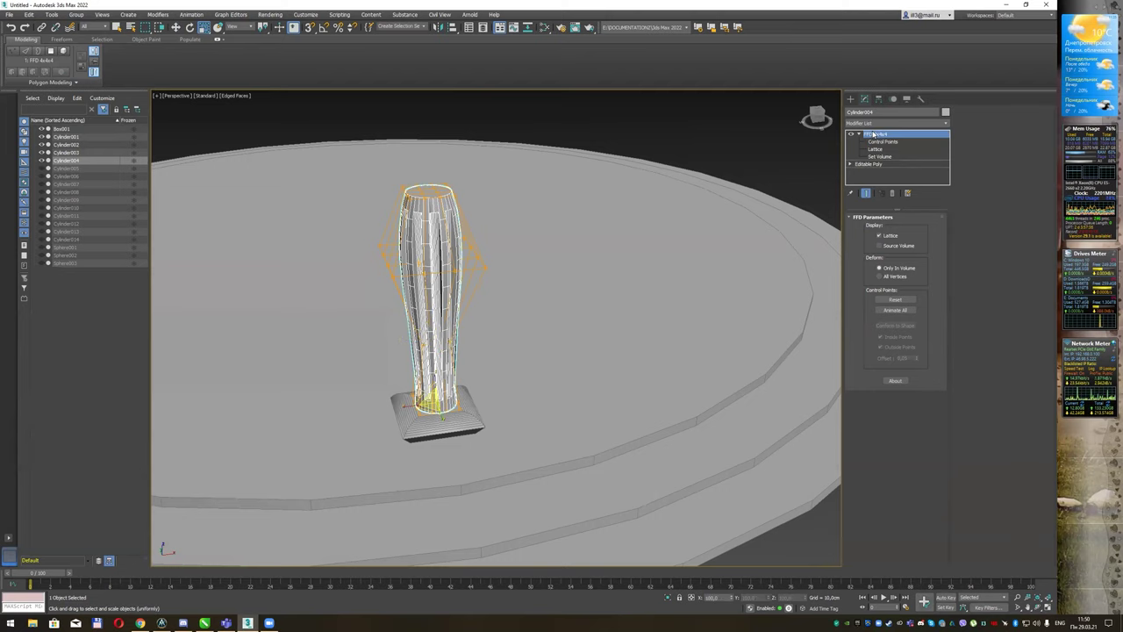
mouse_move(509, 236)
middle_mouse_down("alt")
mouse_move(537, 204)
mouse_move(520, 231)
middle_mouse_up("alt")
- Collapse the deformed column to an Editable Poly and deselect it
right_click(429, 220)
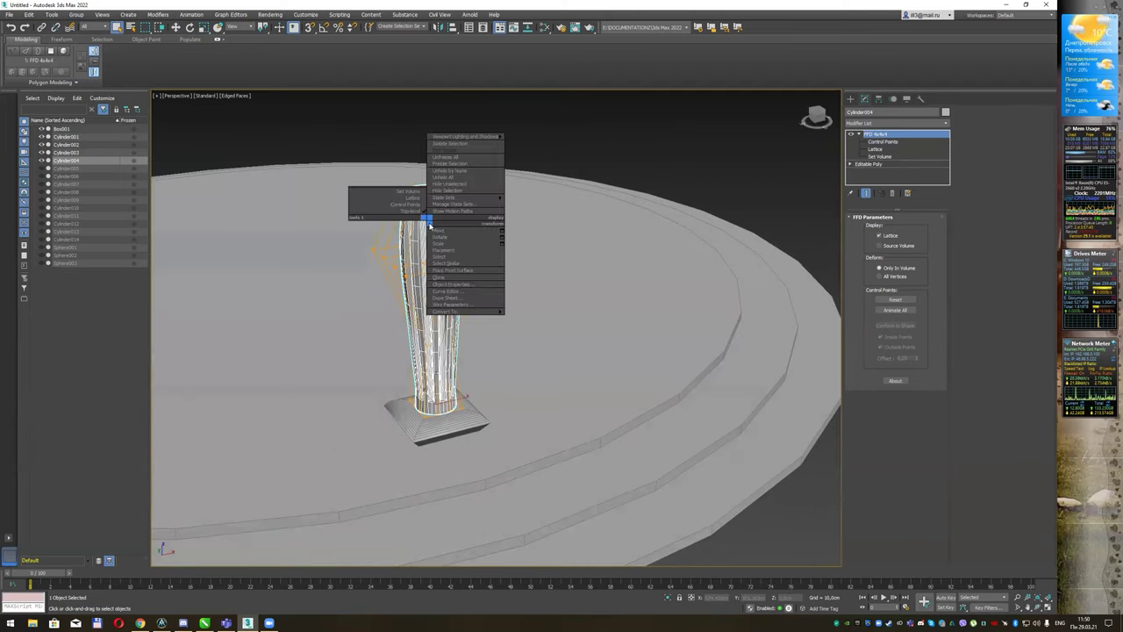
left_click(526, 317)
left_click(529, 319)
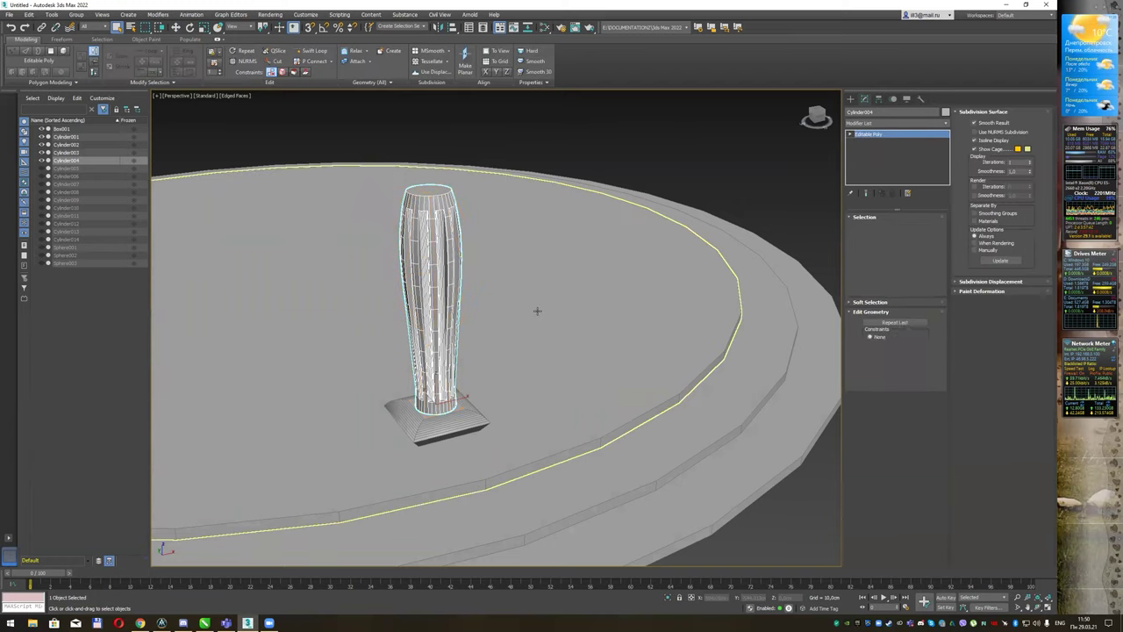
middle_click_drag(539, 251, 530, 266, "alt")
scroll(529, 266, "down", 3)
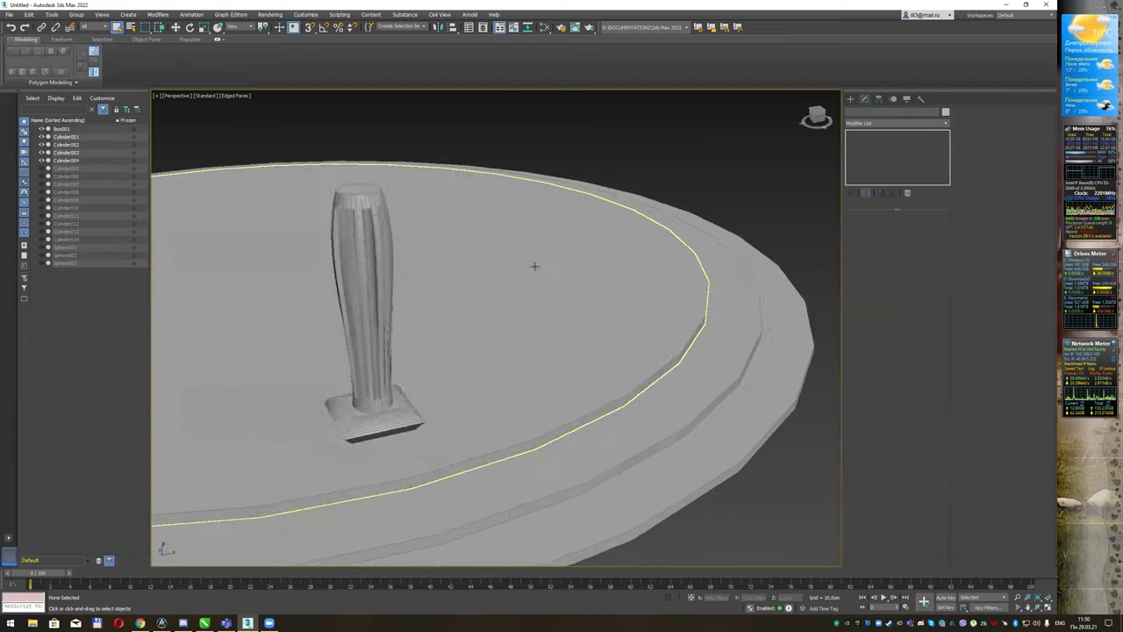
scroll(664, 389, "down", 4)
mouse_move(664, 389)
middle_mouse_down("alt")
mouse_move(632, 351)
mouse_move(625, 362)
middle_mouse_up("alt")
scroll(625, 362, "up", 2)
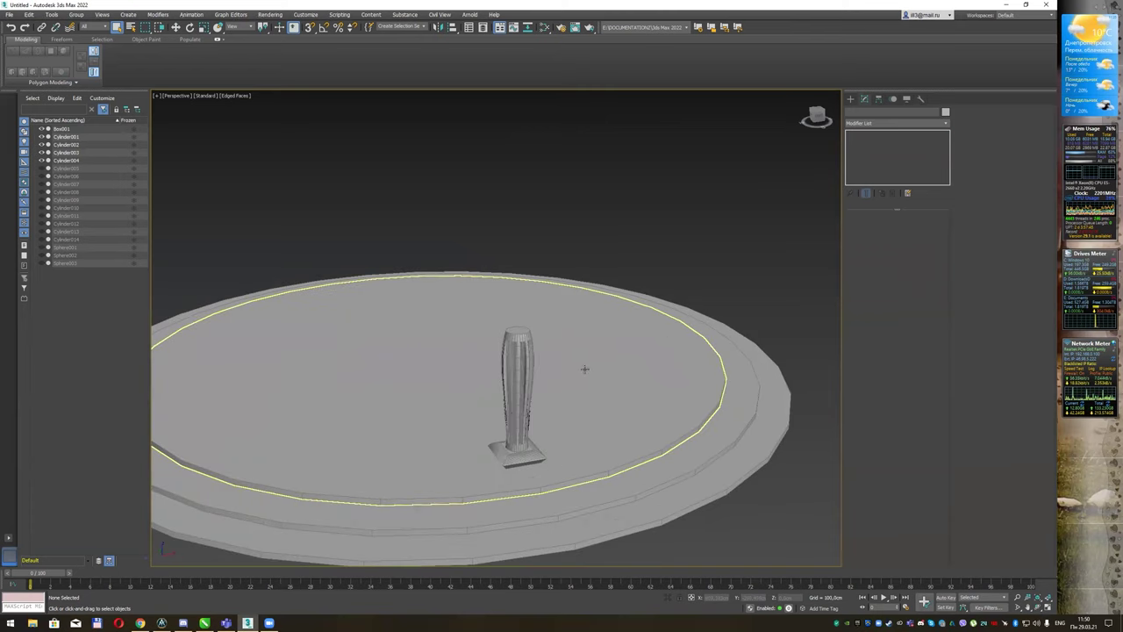
scroll(585, 371, "up", 2)
scroll(567, 333, "up", 3)
- Shift-move a copy of the base slab Box001 upward to create Box002
left_click(476, 488)
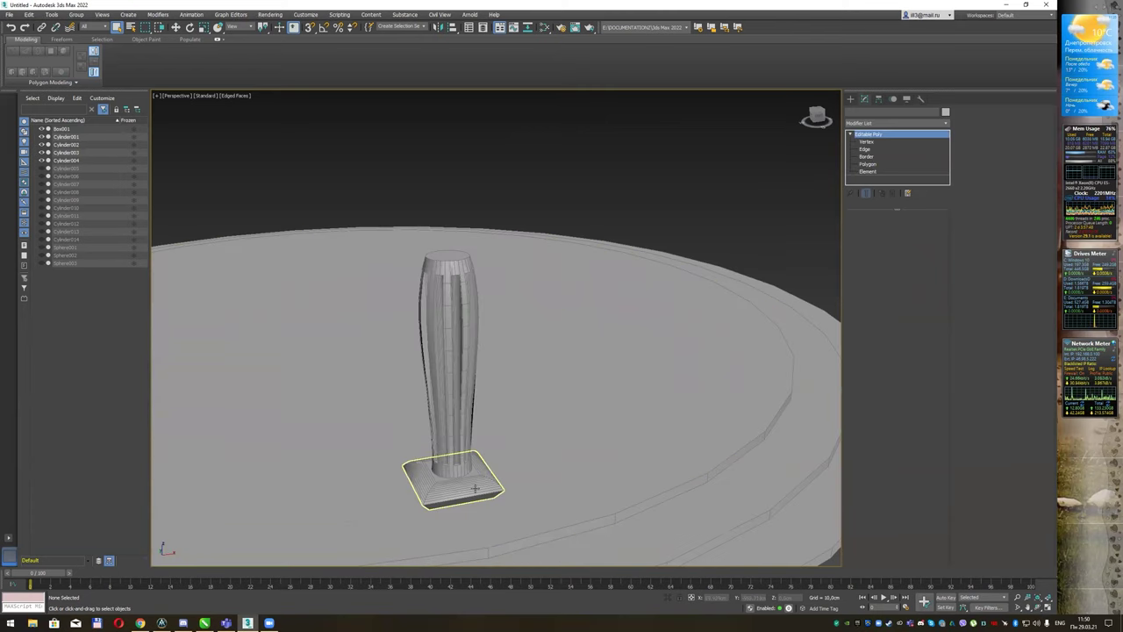
key("w")
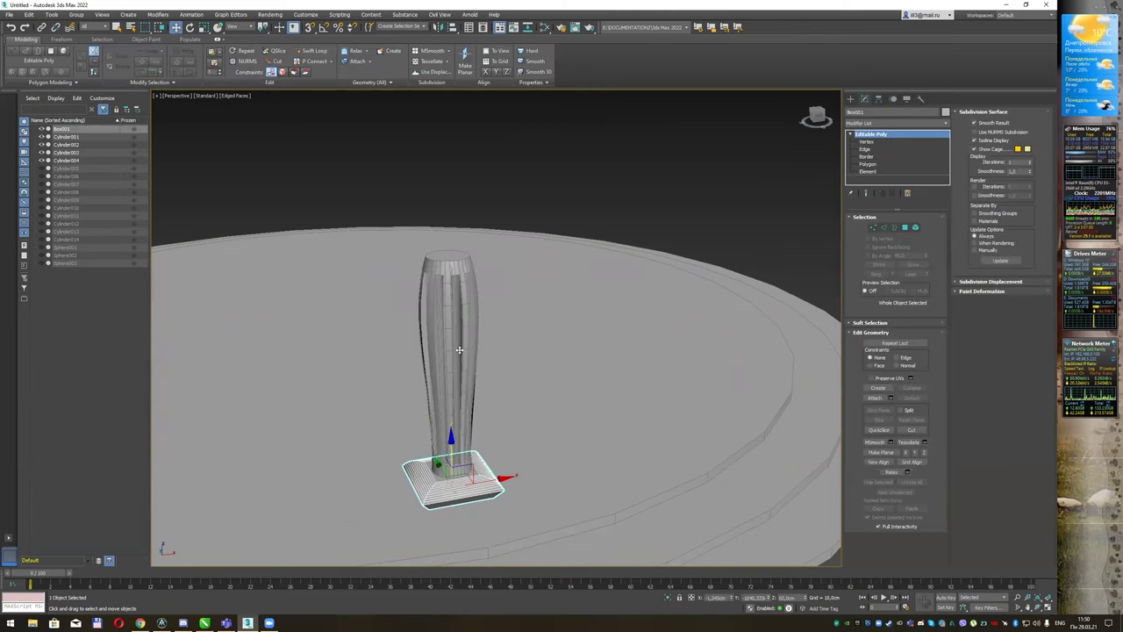
left_click_drag(463, 224, 466, 195, "shift")
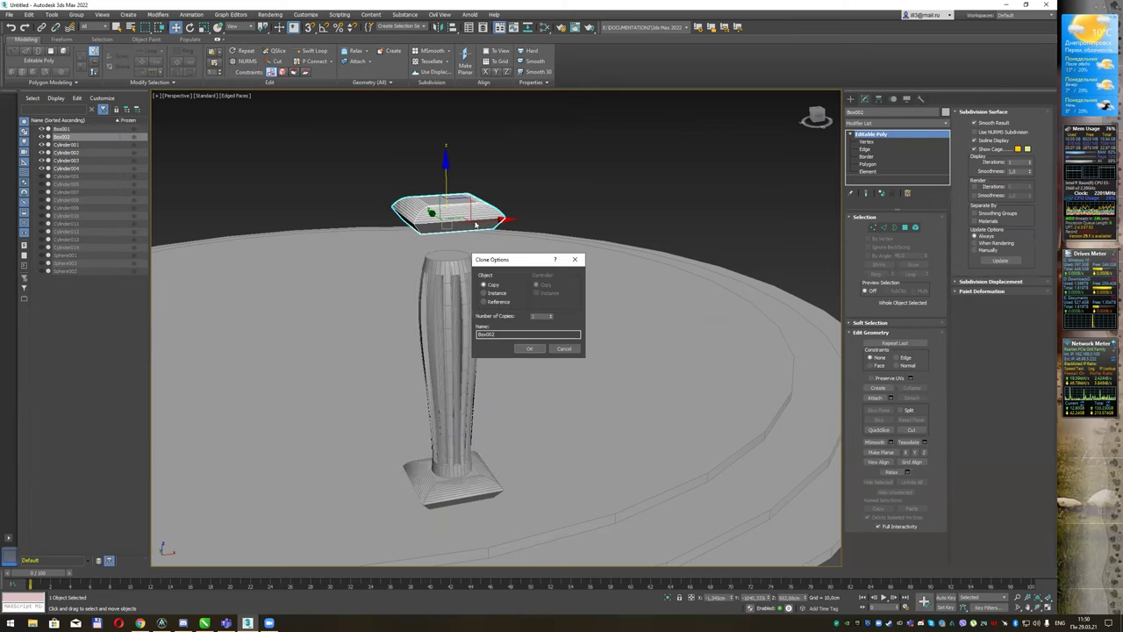
left_click(531, 349)
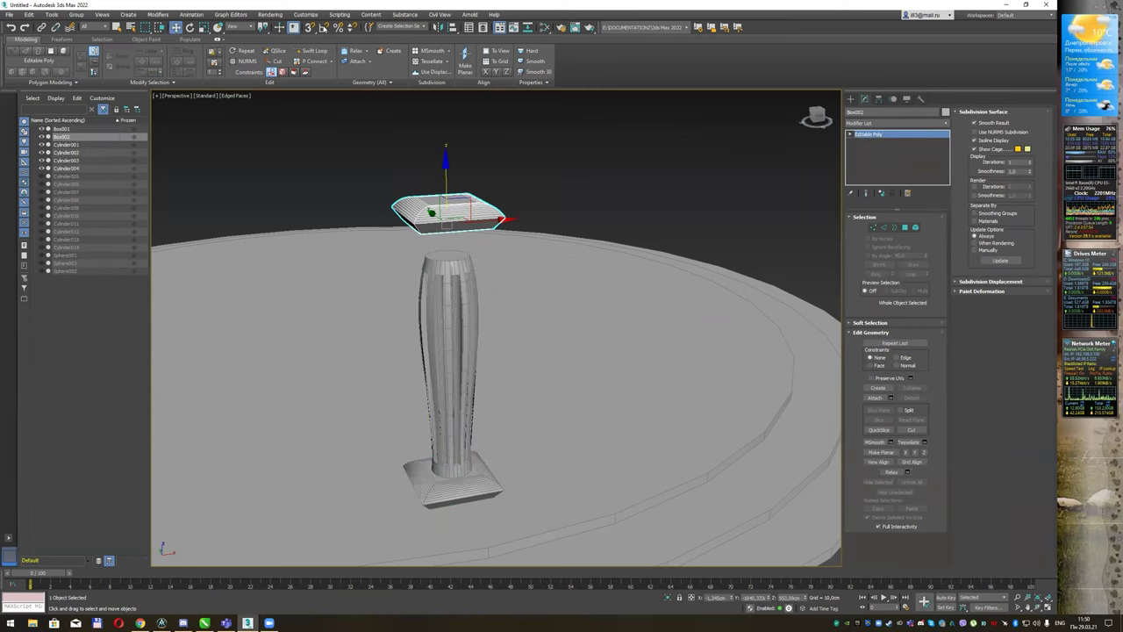
- Flip the copied slab 180° with Angle Snap on and raise it above the column
key("e")
left_click_drag(435, 193, 518, 184)
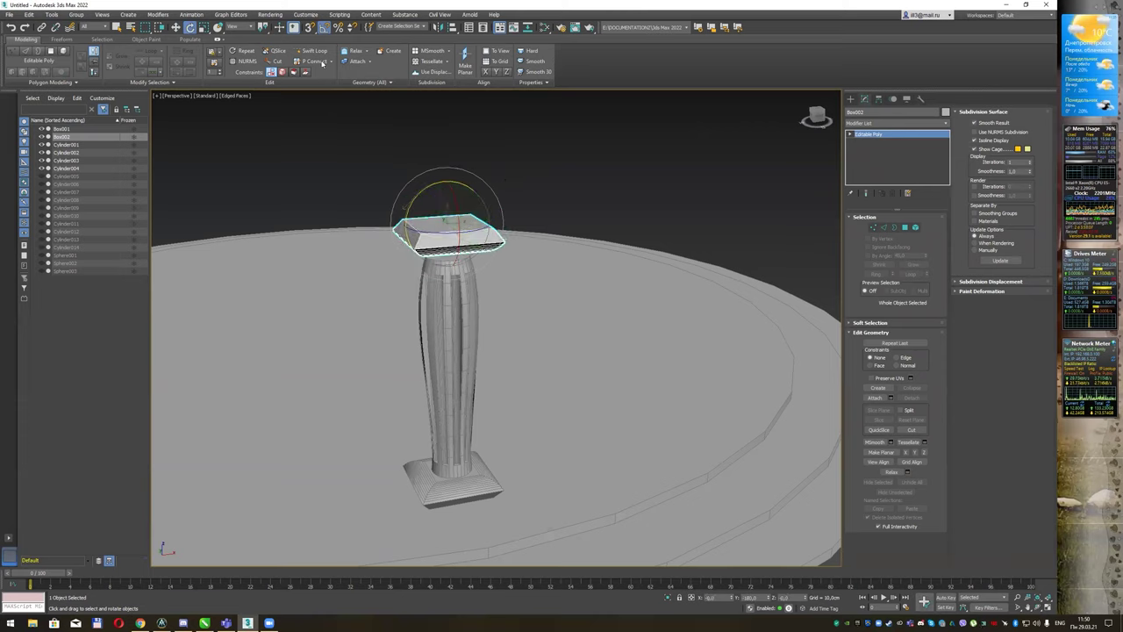
mouse_move(324, 27)
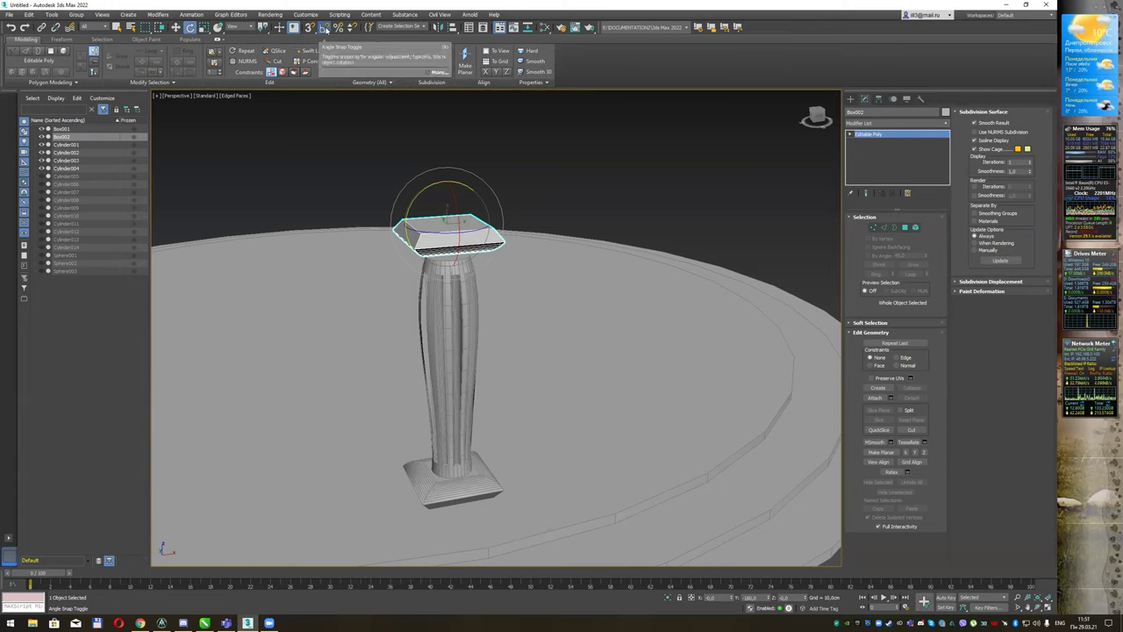
left_click(325, 29)
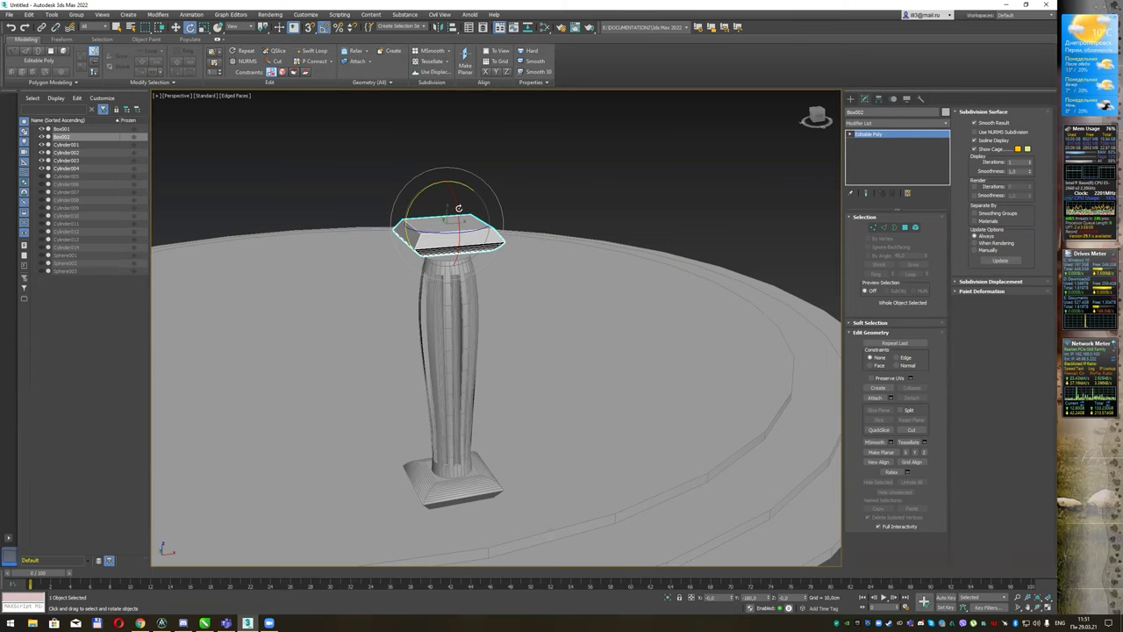
key("w")
left_click_drag(451, 193, 453, 151)
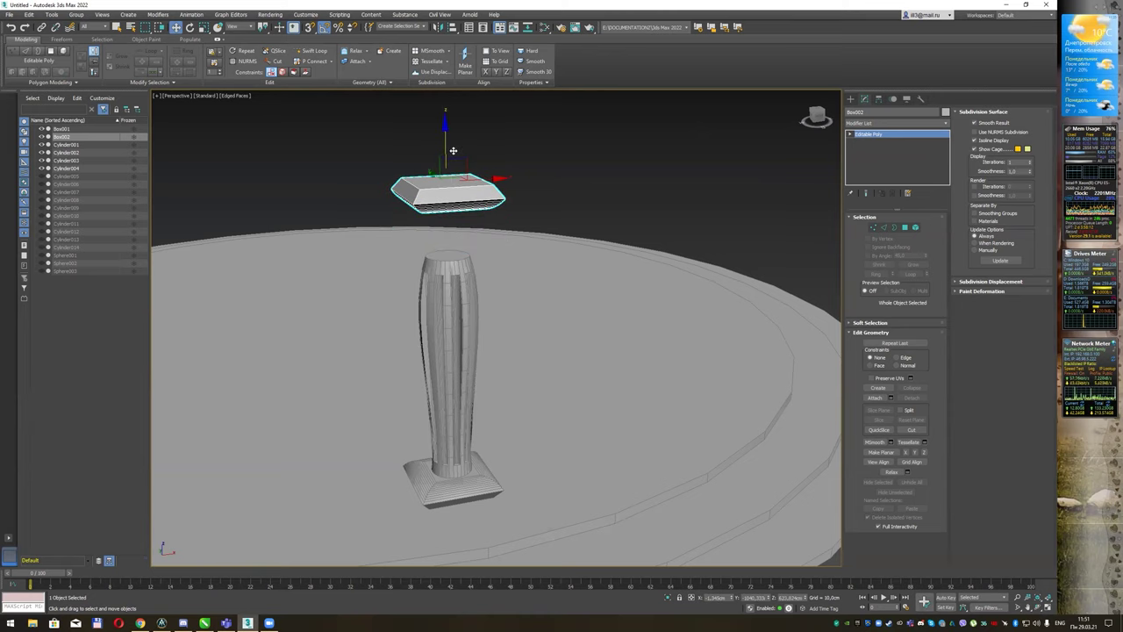
- Align the slab on Z from its Minimum to the column's Maximum so it sits on top
left_click(453, 26)
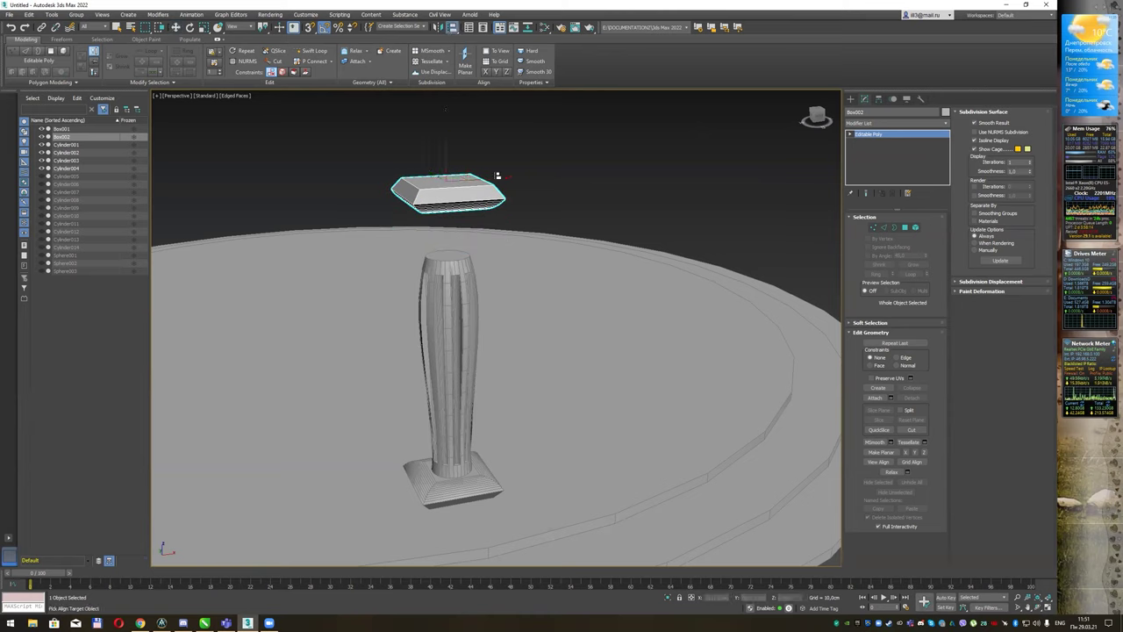
left_click(445, 257)
left_click(662, 152)
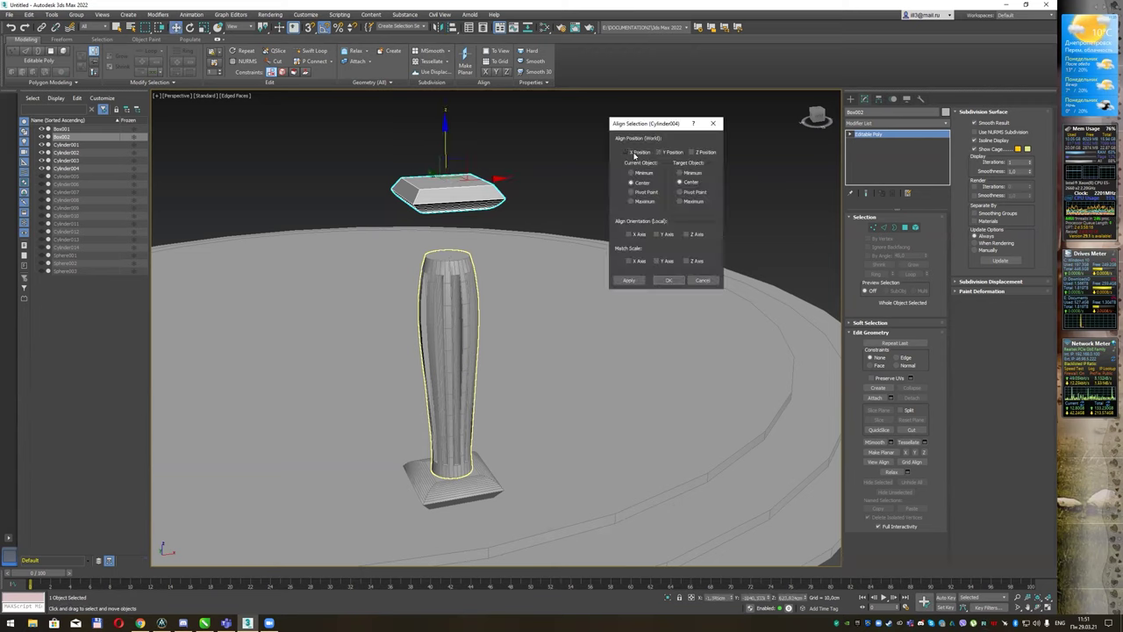
left_click(693, 153)
left_click(652, 173)
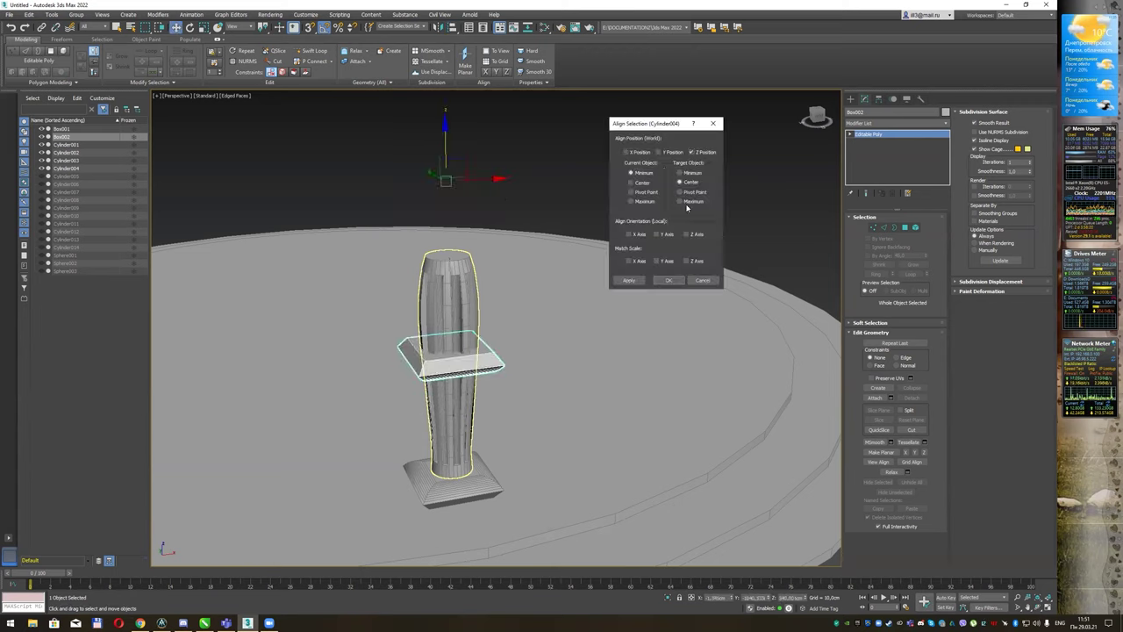
left_click(680, 201)
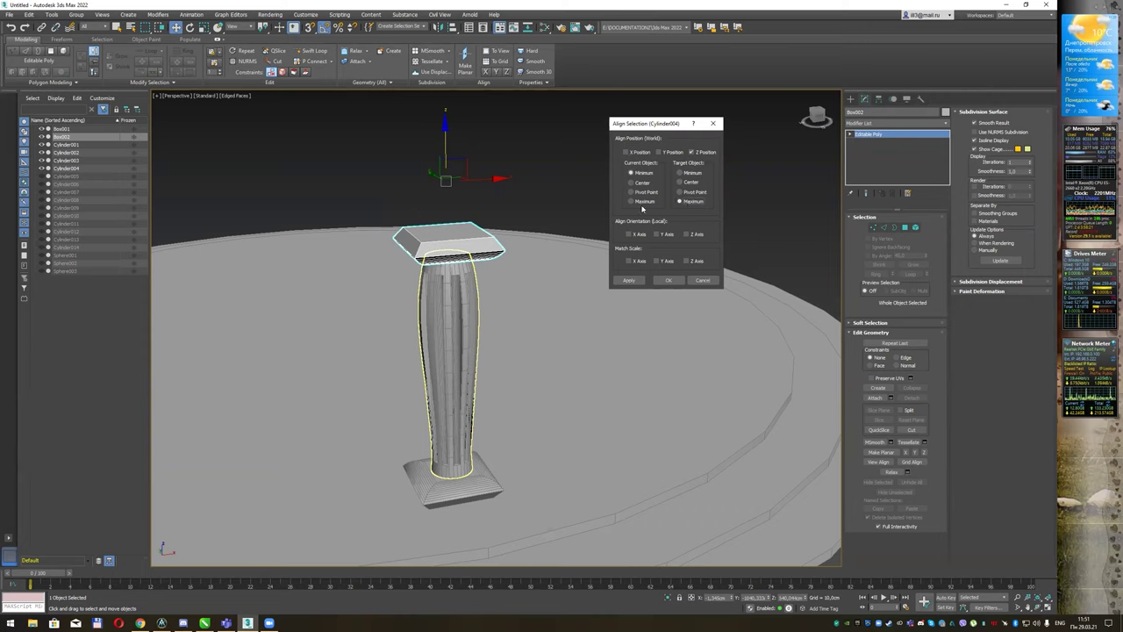
left_click(690, 174)
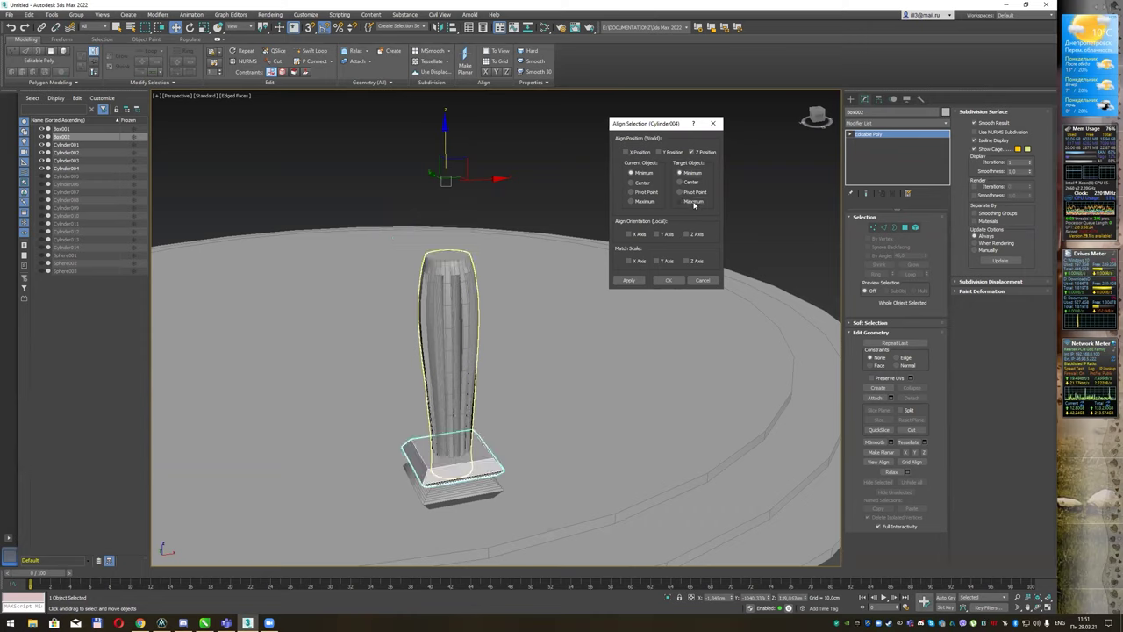
left_click(693, 202)
left_click(648, 202)
left_click(641, 175)
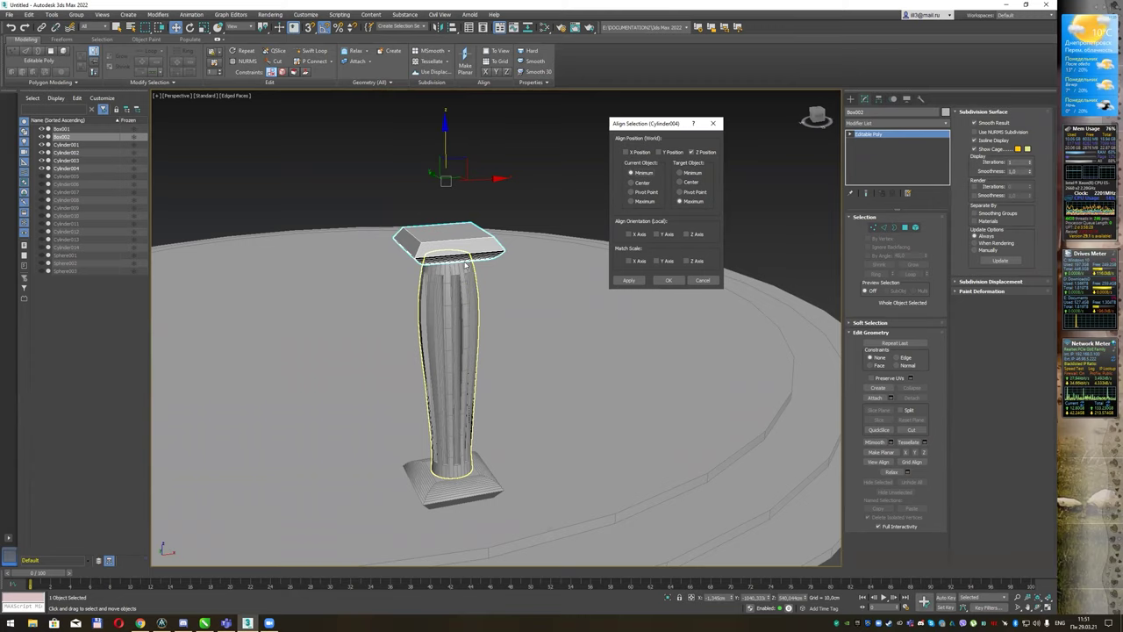
left_click(669, 280)
- Select the capital, shaft and base together
mouse_move(604, 301)
middle_mouse_down("alt")
mouse_move(593, 295)
mouse_move(663, 274)
middle_mouse_up("alt")
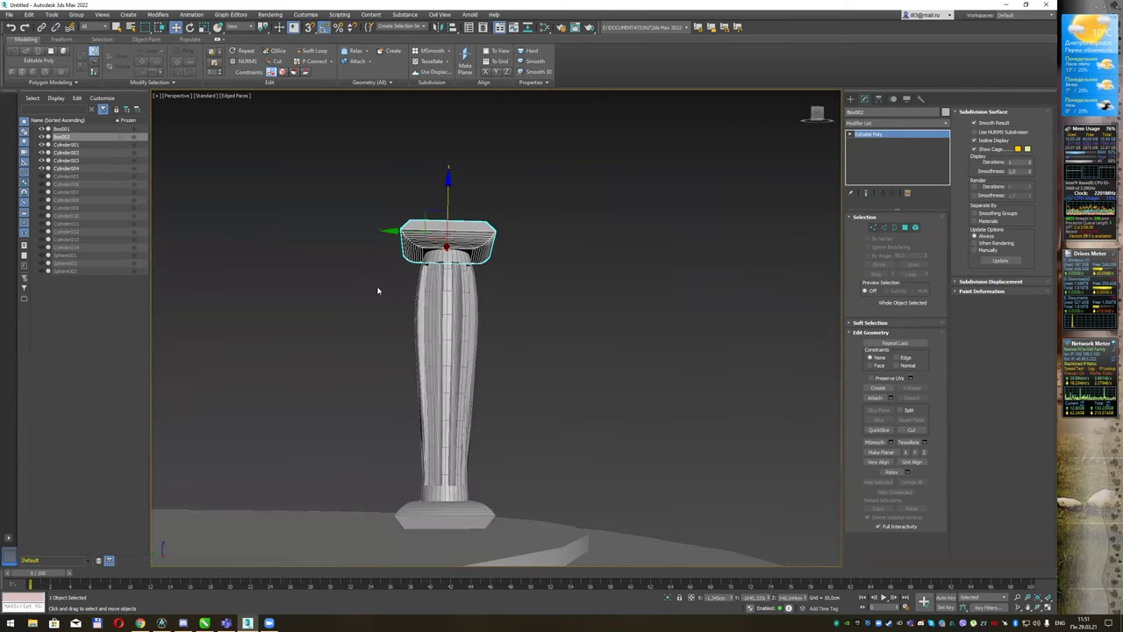
left_click_drag(397, 325, 488, 513)
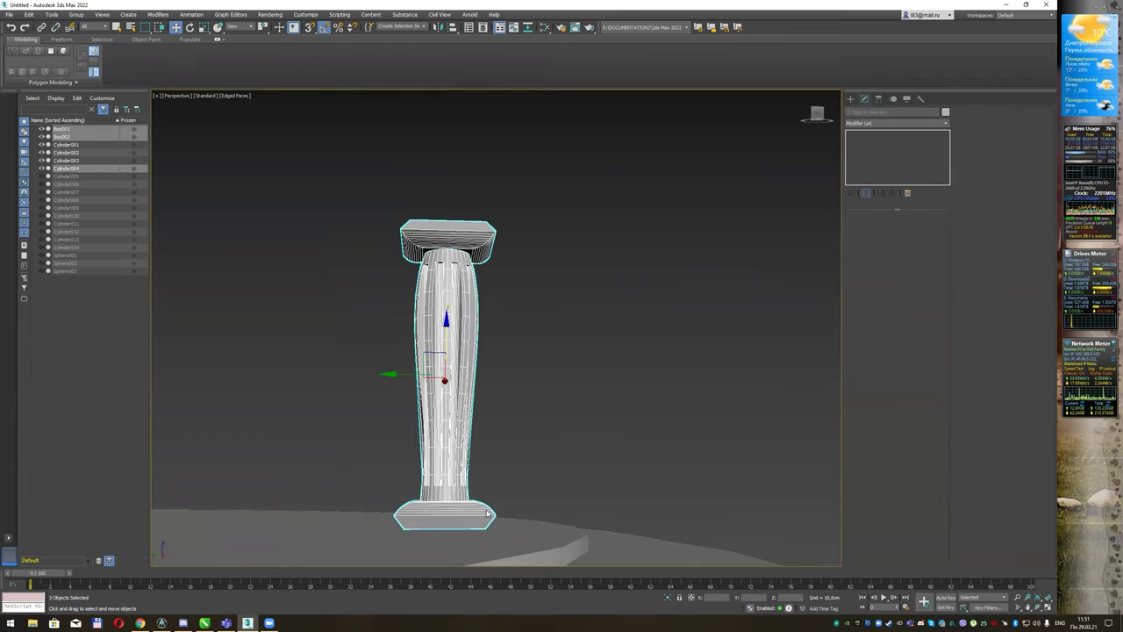
middle_click_drag(570, 311, 517, 340, "alt")
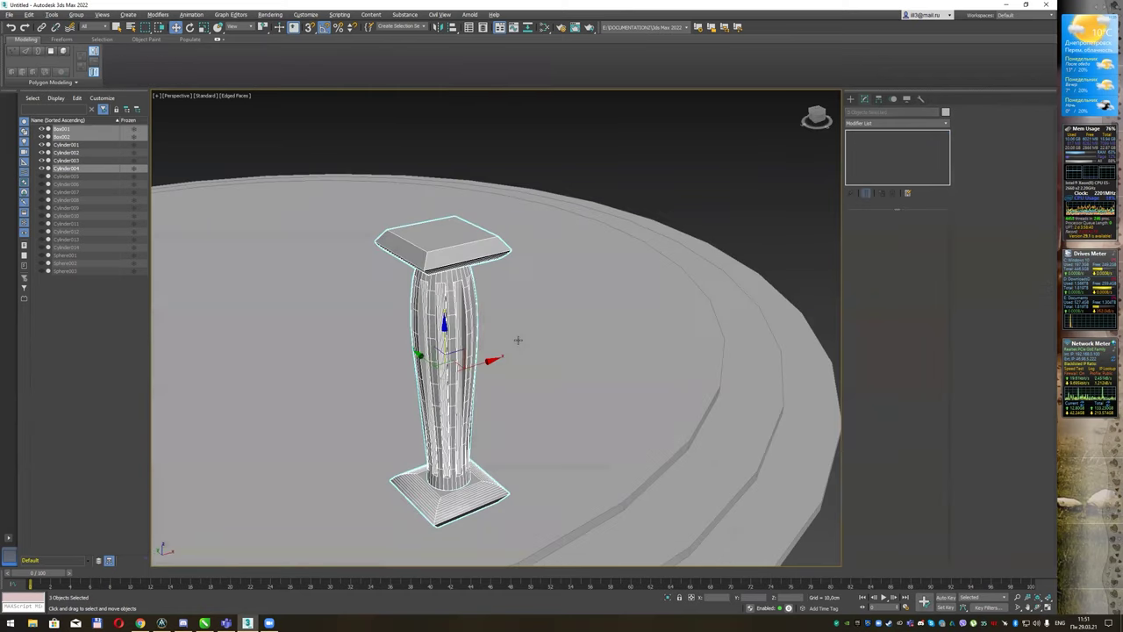
- Group the capital, shaft and base under the name 'column'
left_click(128, 14)
left_click(128, 14)
left_click(77, 15)
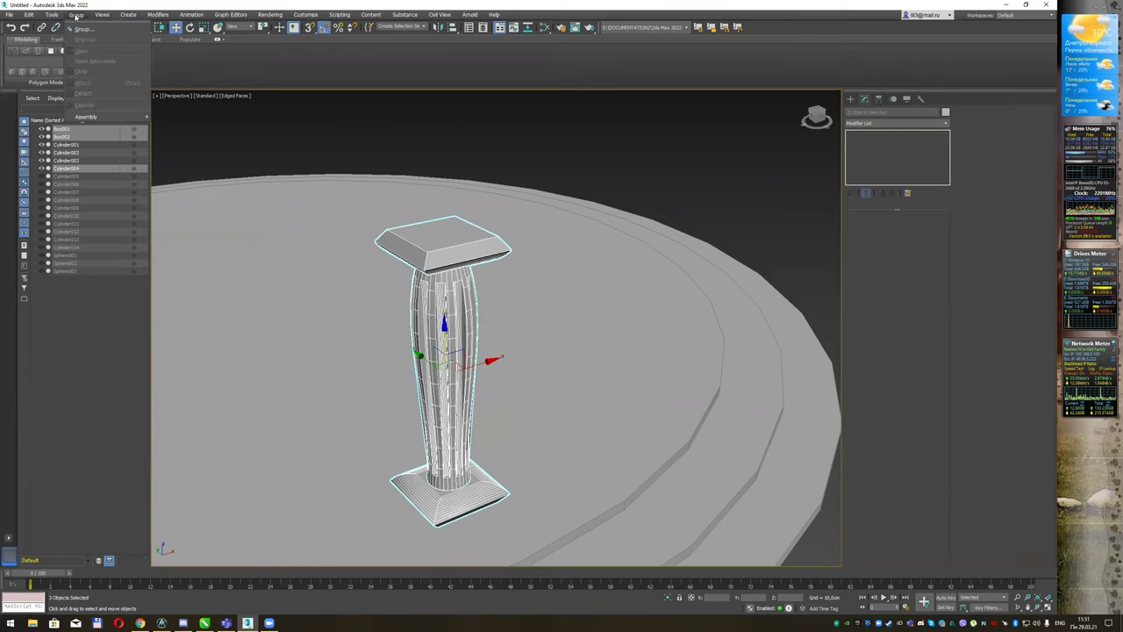
left_click(83, 29)
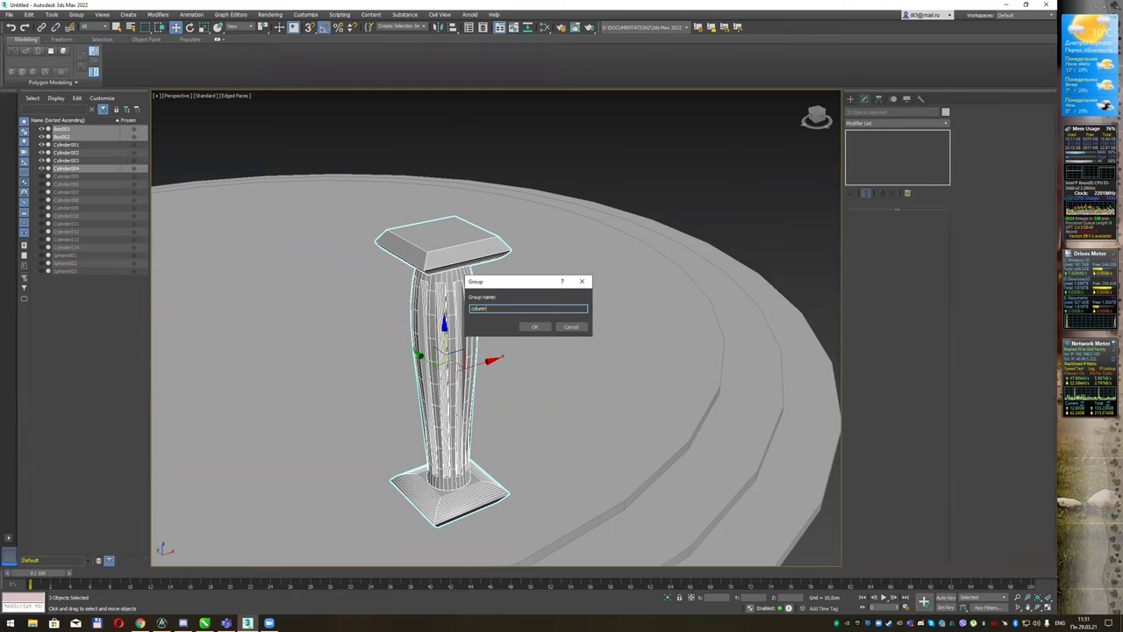
key("Return")
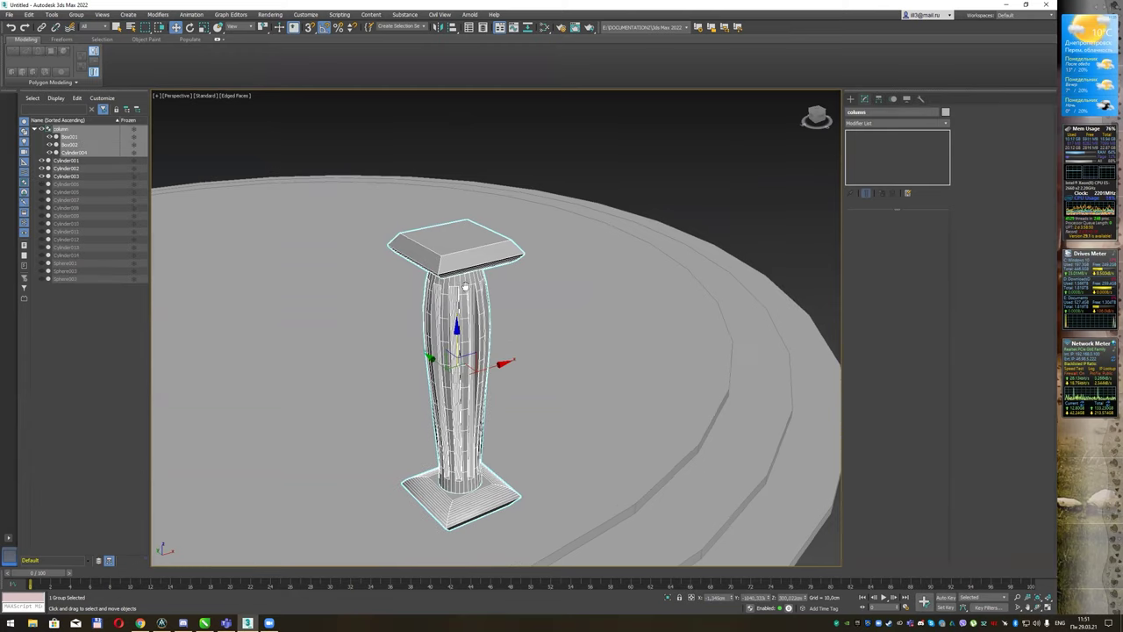
- Switch to the Top view and zoom out to frame the podium
scroll(460, 285, "down", 2)
key("t")
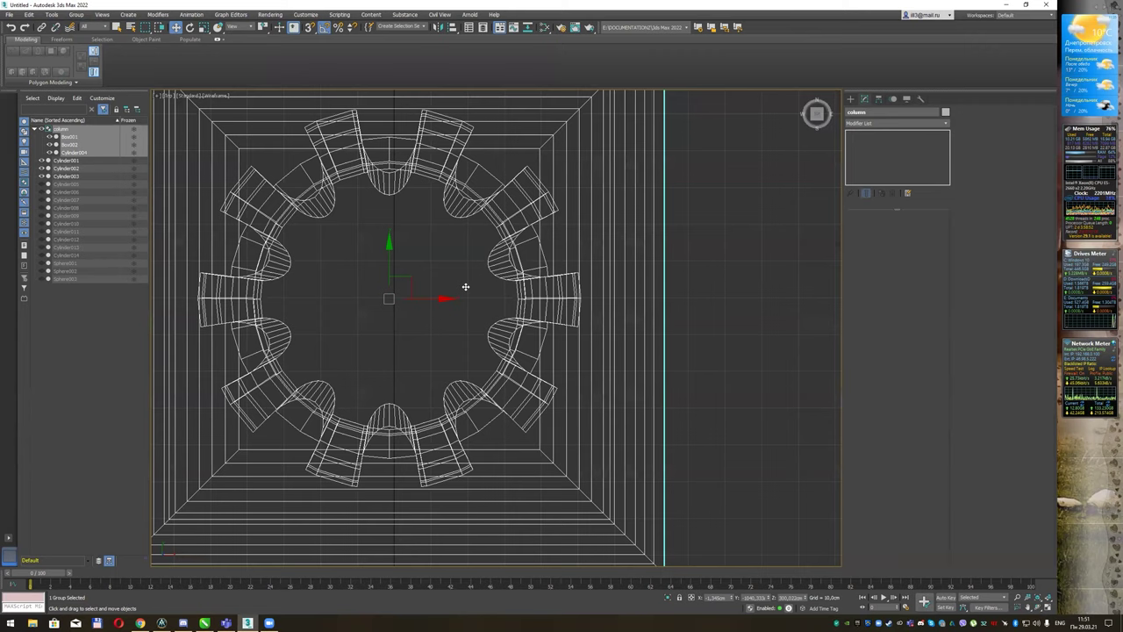
scroll(465, 287, "down", 2)
scroll(465, 287, "down", 2)
scroll(465, 287, "down", 2)
scroll(465, 287, "down", 2)
scroll(467, 273, "down", 1)
scroll(487, 288, "up", 2)
scroll(461, 356, "up", 1)
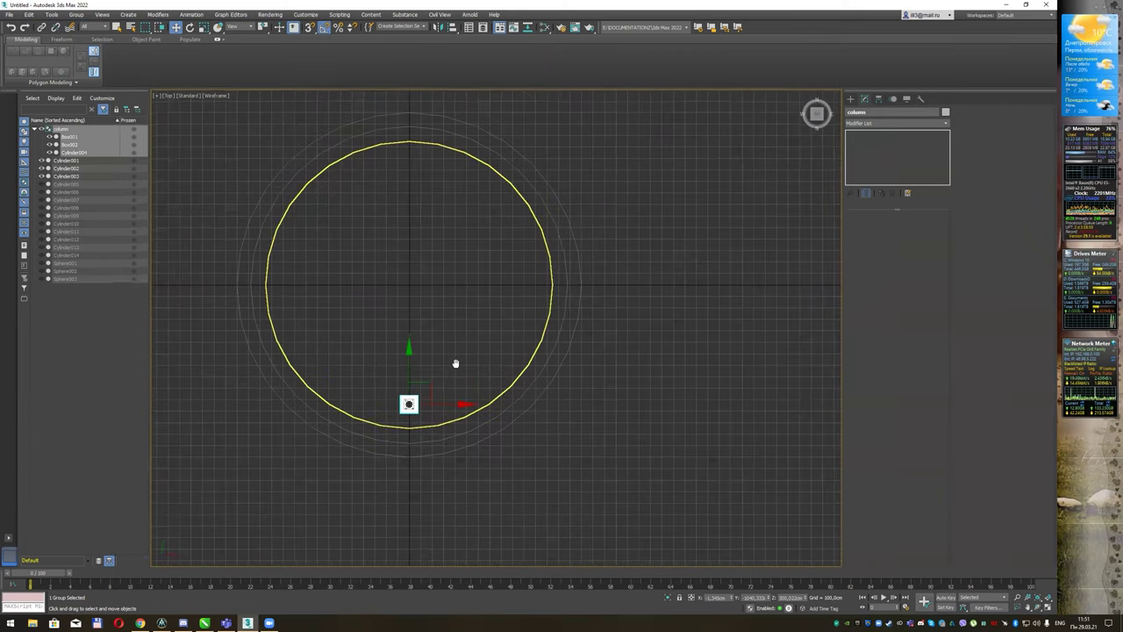
- Set the reference coordinate system to picked Cylinder002 and use its transform coordinate centre
left_click(241, 28)
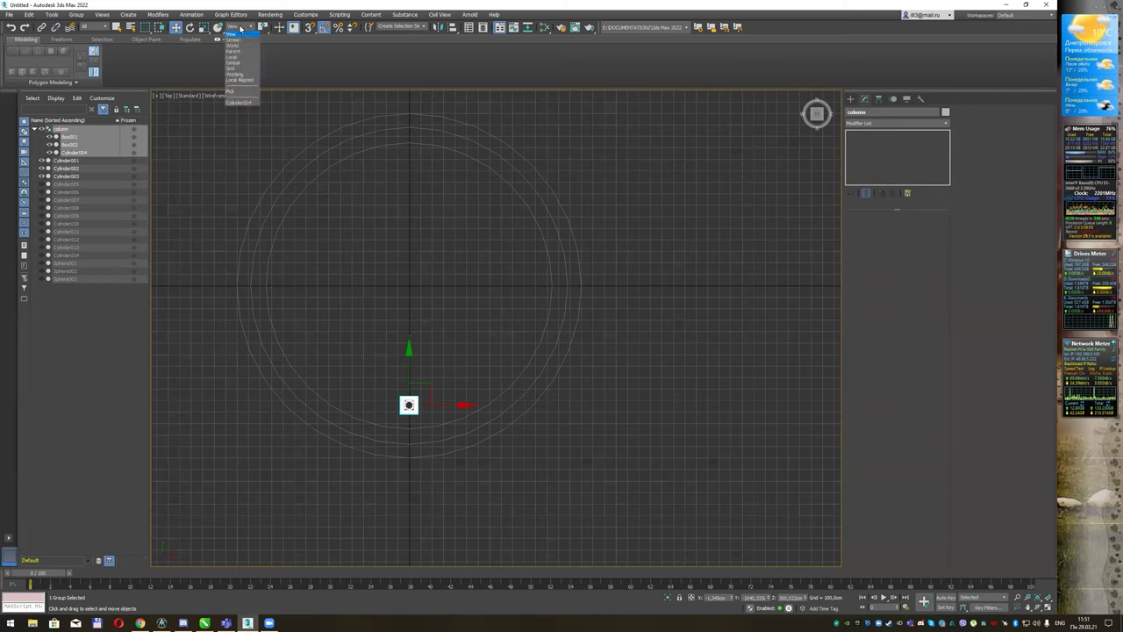
left_click(236, 92)
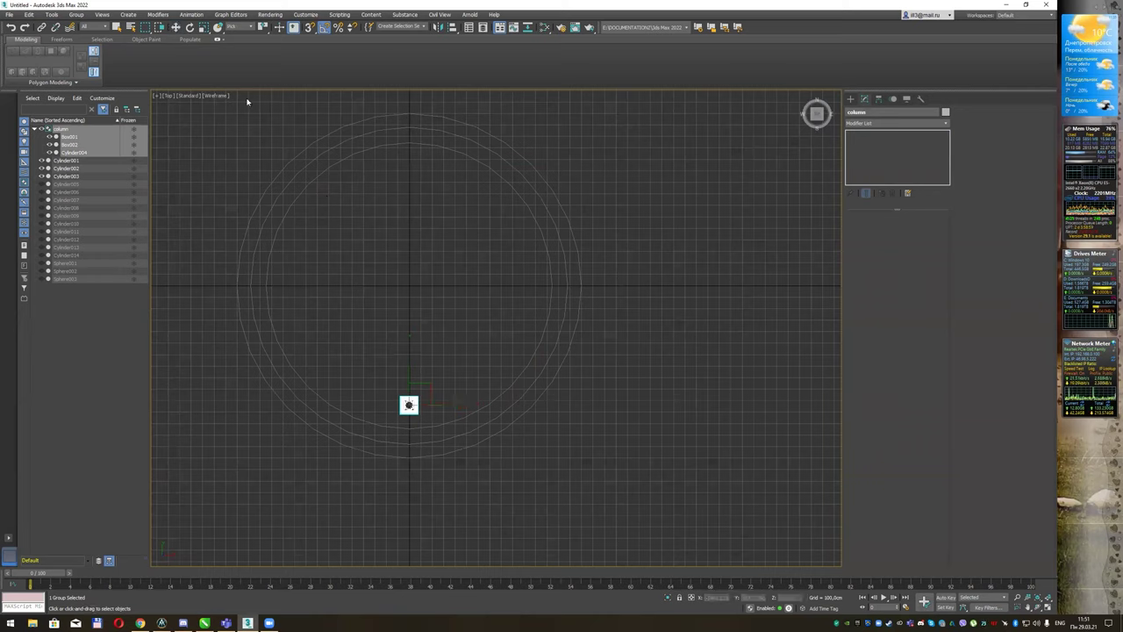
left_click(383, 145)
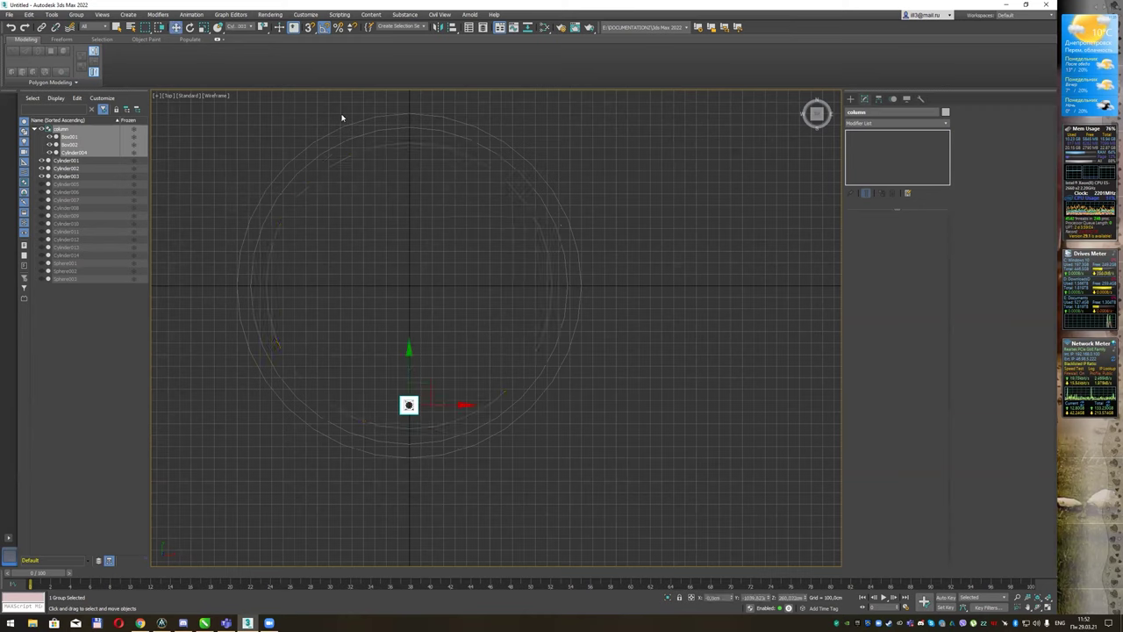
left_click_drag(268, 30, 266, 71)
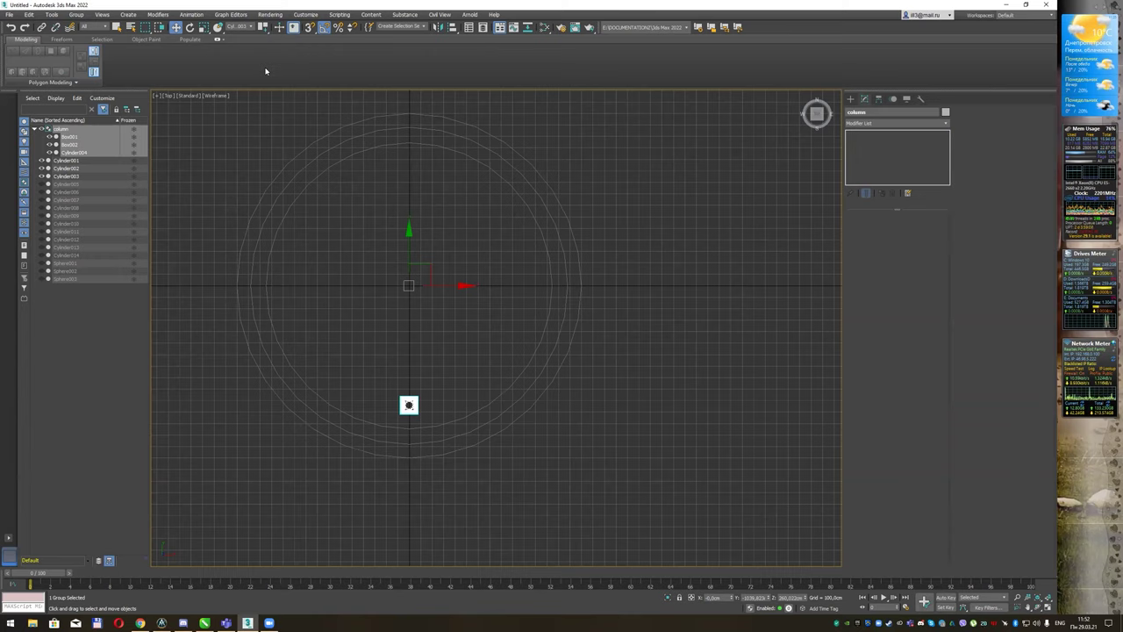
- Array the column group into a ring of ten copies around the podium
left_click(52, 15)
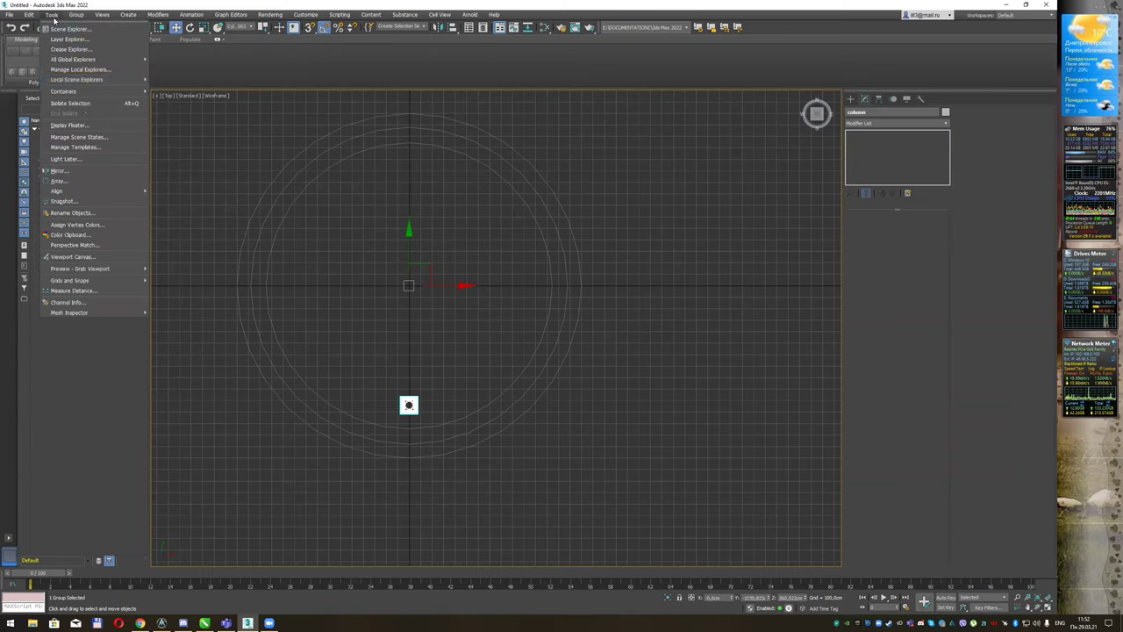
left_click(90, 182)
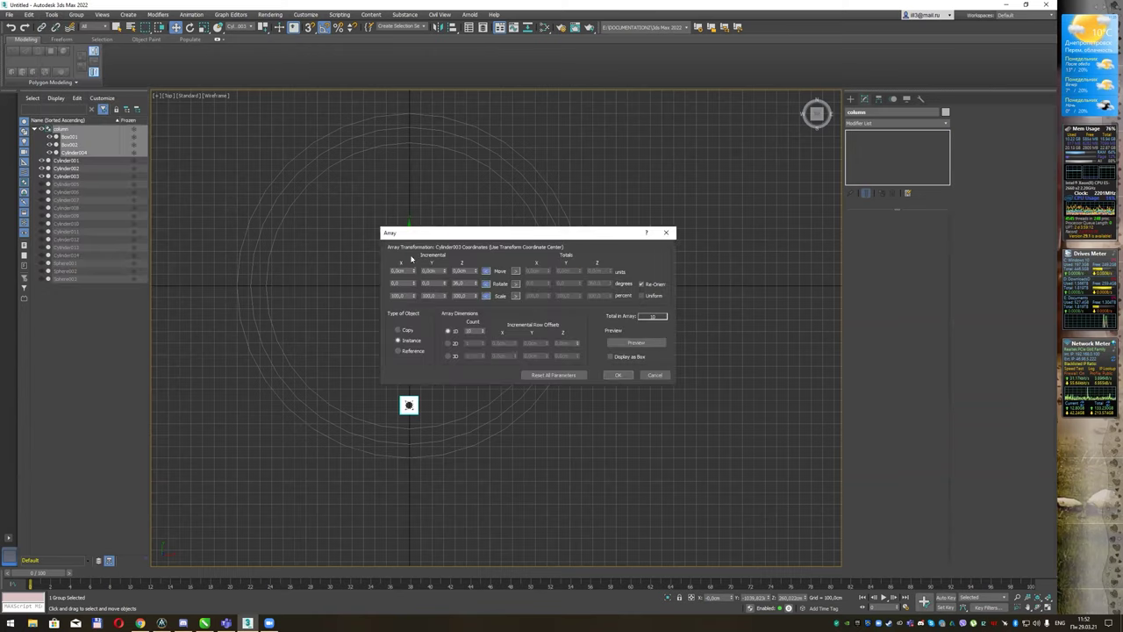
left_click_drag(534, 236, 747, 188)
left_click(845, 296)
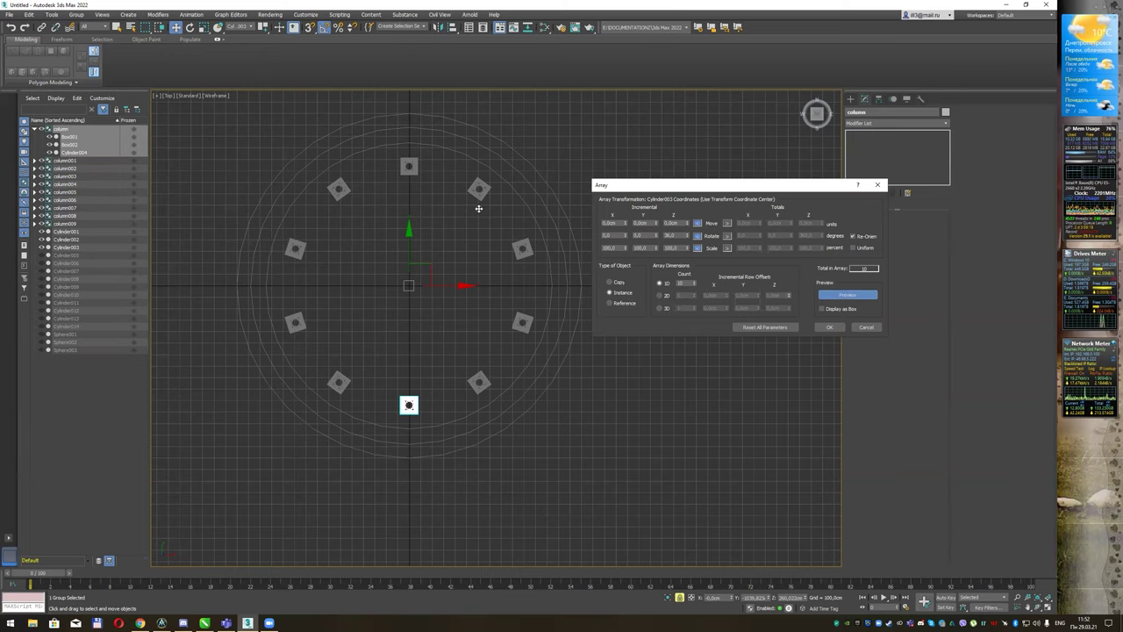
left_click(829, 328)
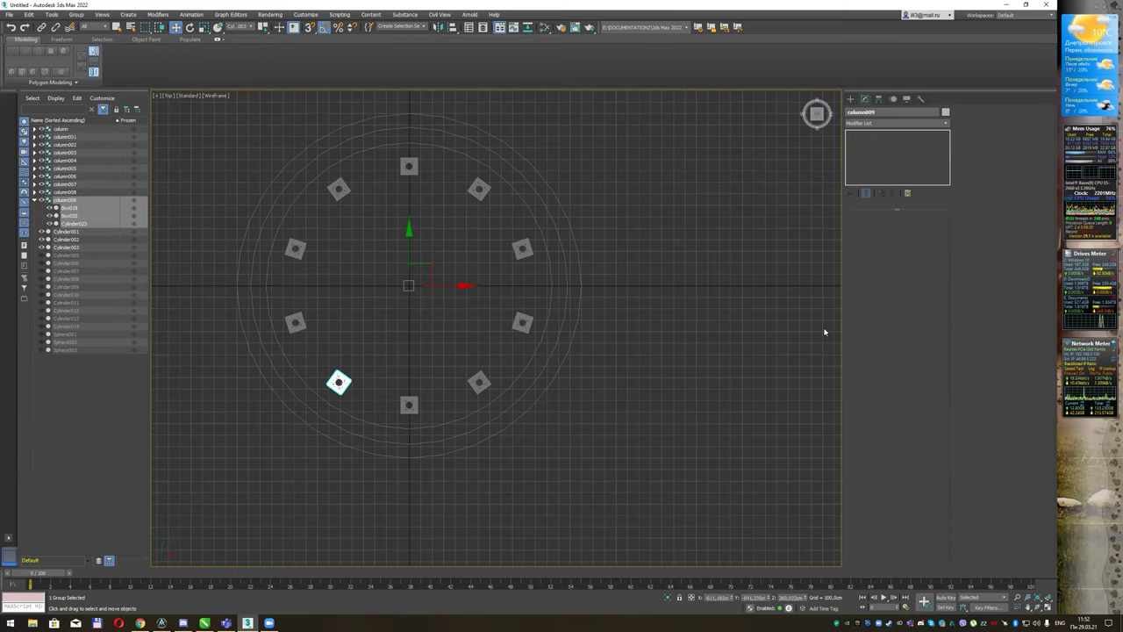
- Use each object's own pivot as the transform centre and set the reference coordinate system to View
left_click_drag(266, 32, 263, 42)
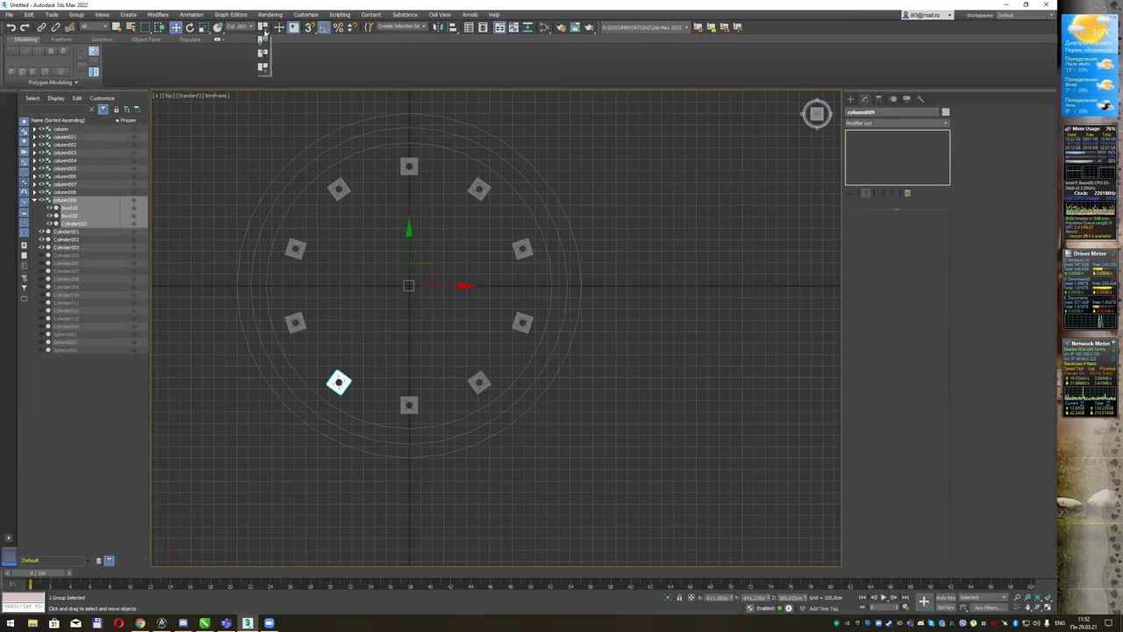
left_click(248, 29)
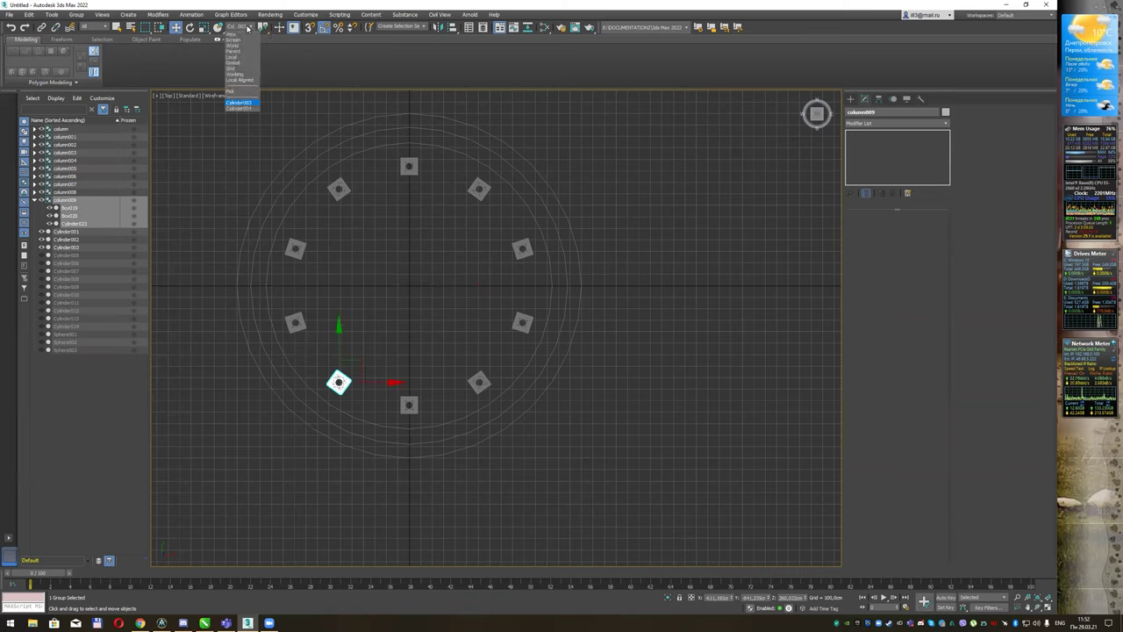
left_click(237, 36)
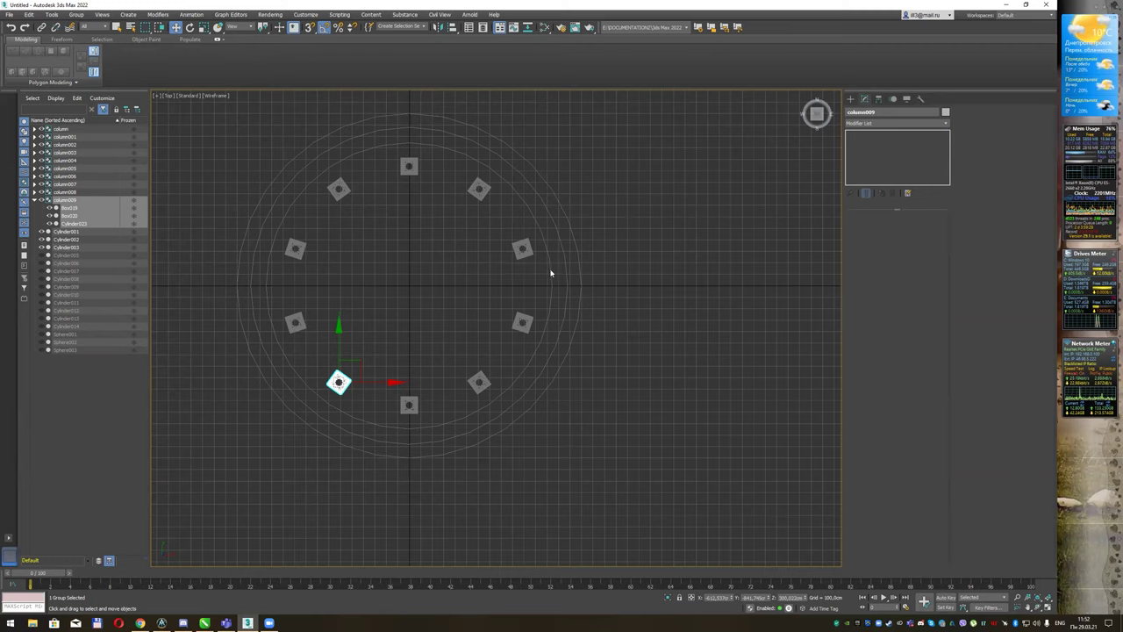
- Switch the viewport to Perspective and frame the colonnade from a higher angle
key("p")
scroll(619, 321, "down", 3)
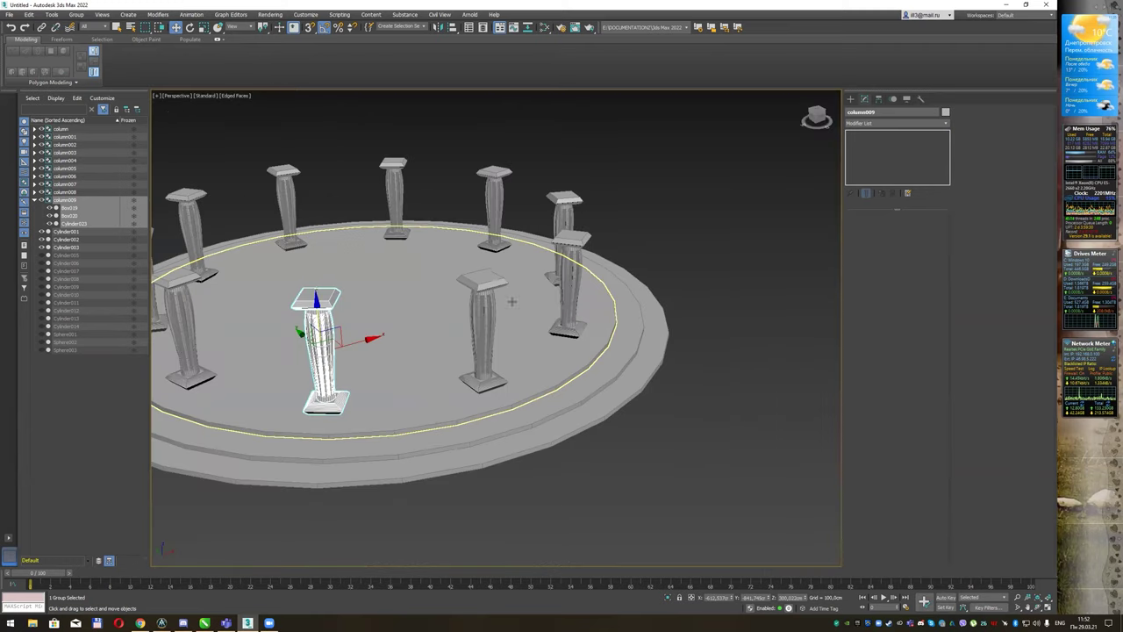
scroll(492, 267, "up", 1)
mouse_move(508, 260)
middle_mouse_down("alt")
mouse_move(644, 255)
mouse_move(641, 235)
middle_mouse_up("alt")
key("q")
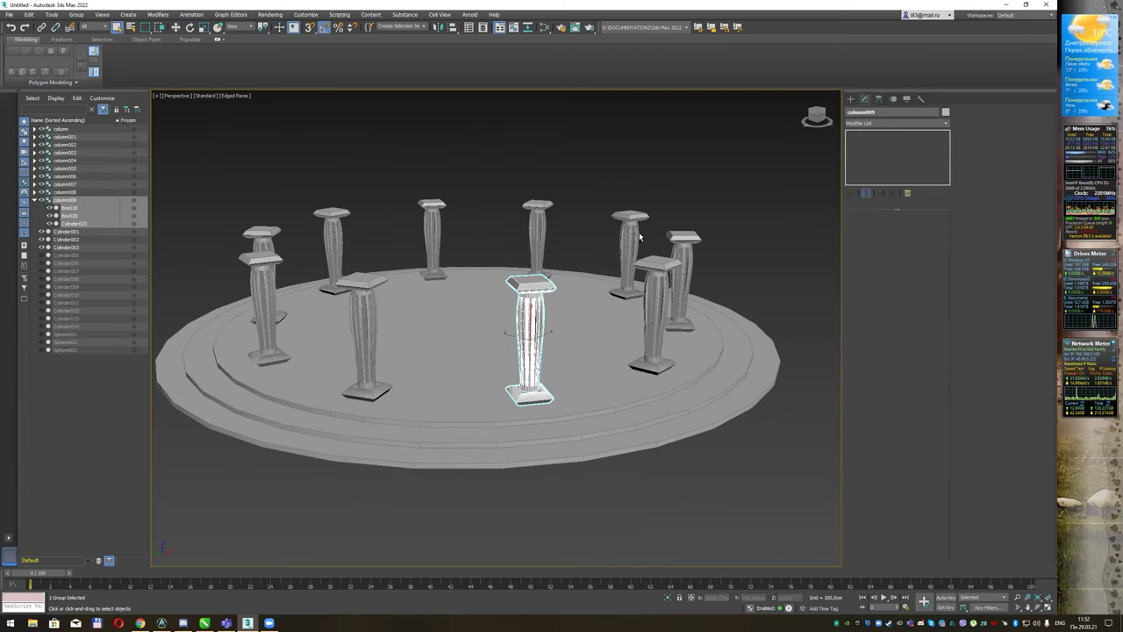
mouse_move(620, 221)
middle_mouse_down("alt")
mouse_move(614, 233)
mouse_move(617, 208)
middle_mouse_up("alt")
middle_click_drag(591, 215, 509, 266)
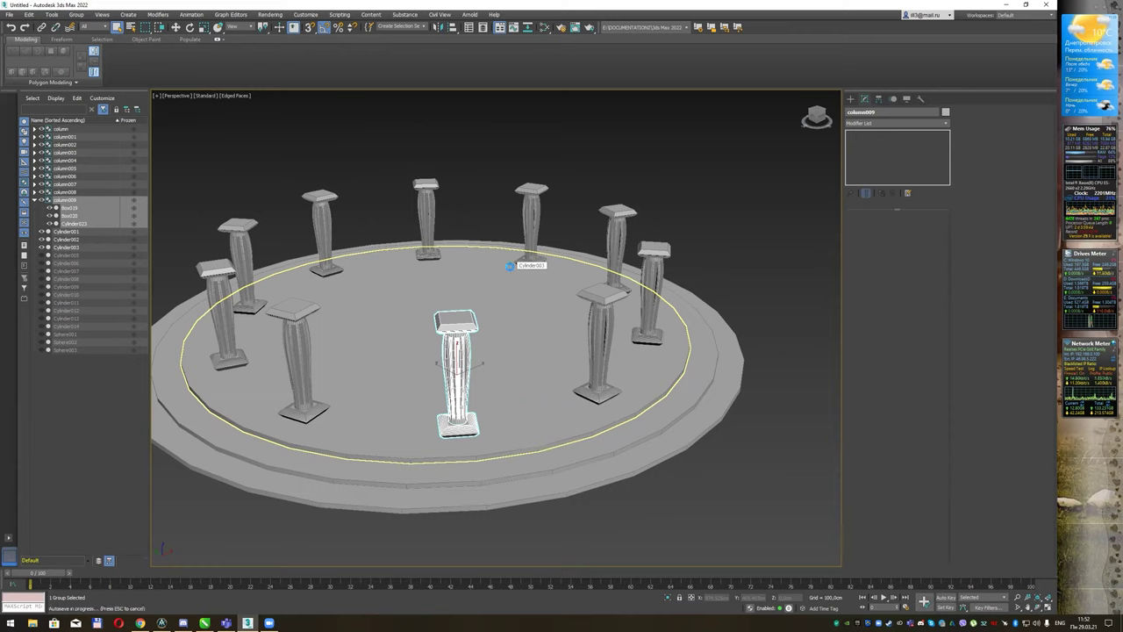
left_click(851, 98)
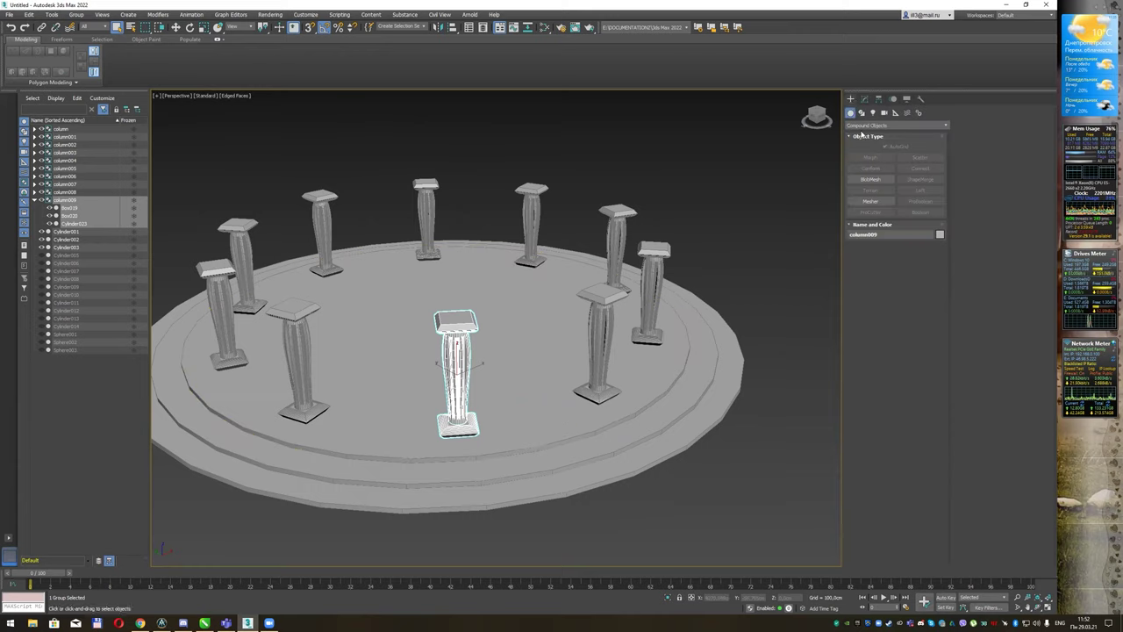
- Draw a Standard Primitives tube ring on the podium inside the columns
left_click(877, 126)
left_click(878, 138)
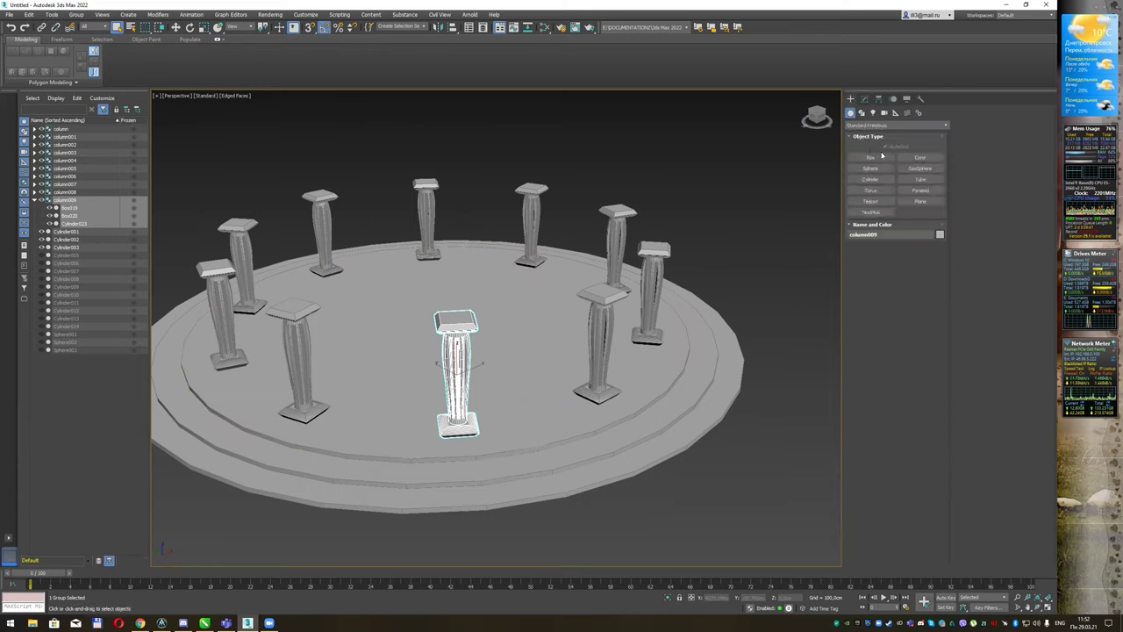
left_click(920, 179)
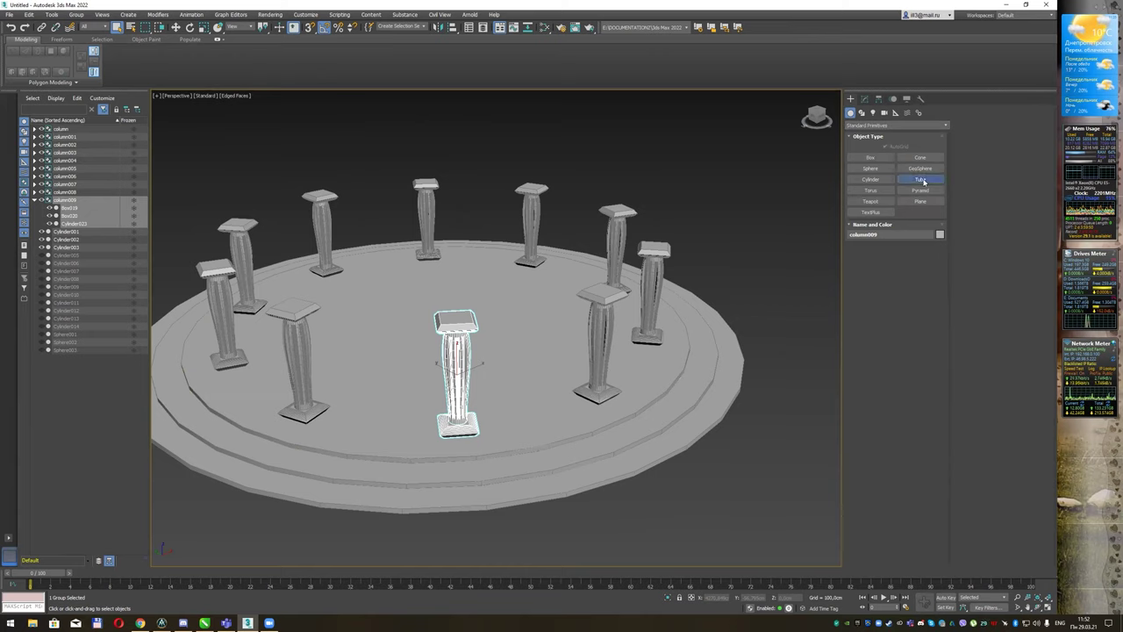
left_click_drag(408, 316, 533, 339)
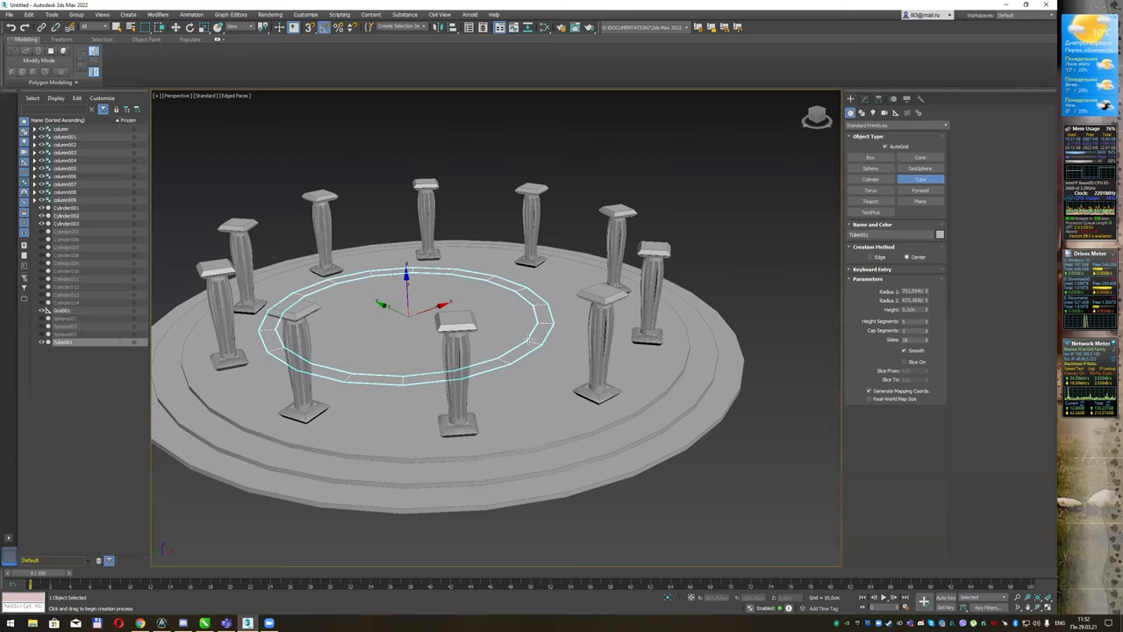
left_click(520, 337)
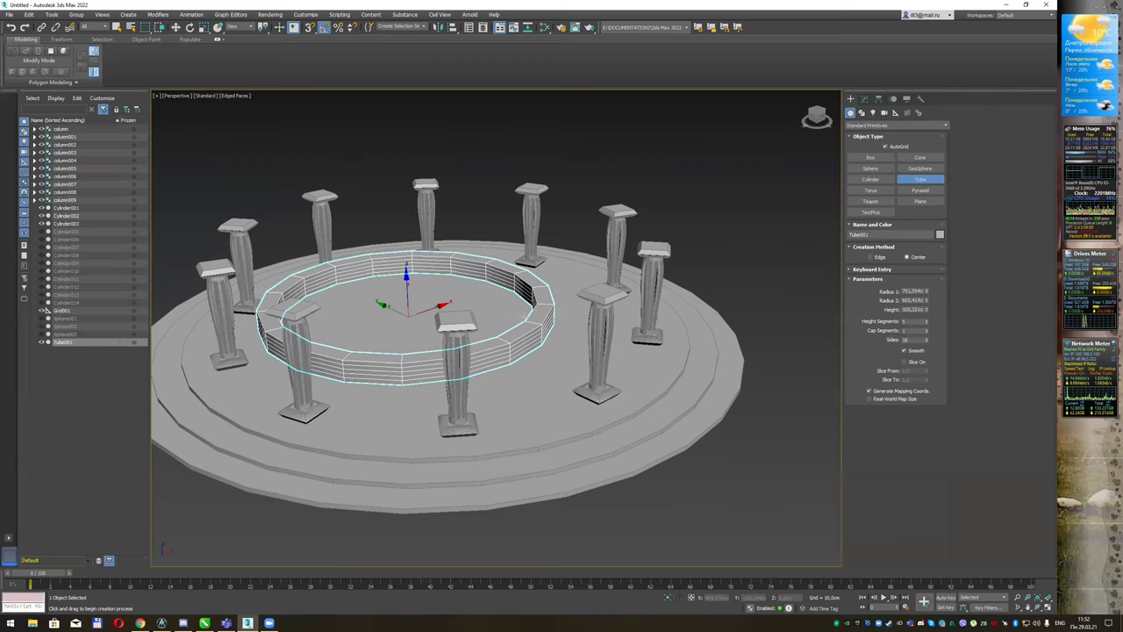
left_click(526, 290)
middle_click_drag(425, 274, 478, 277, "alt")
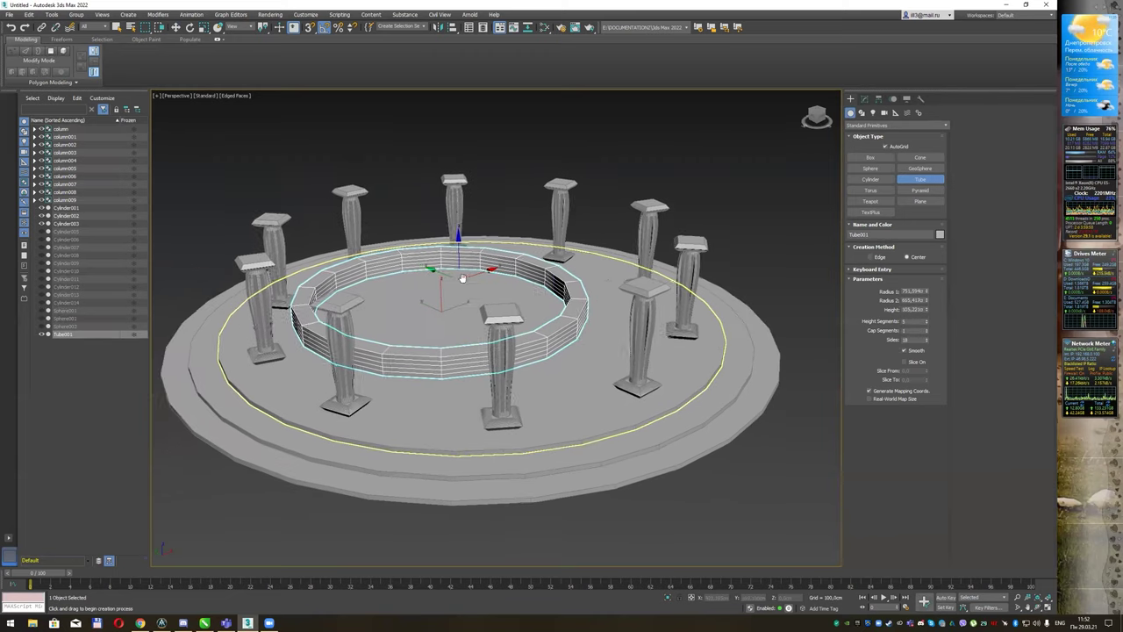
right_click(478, 277)
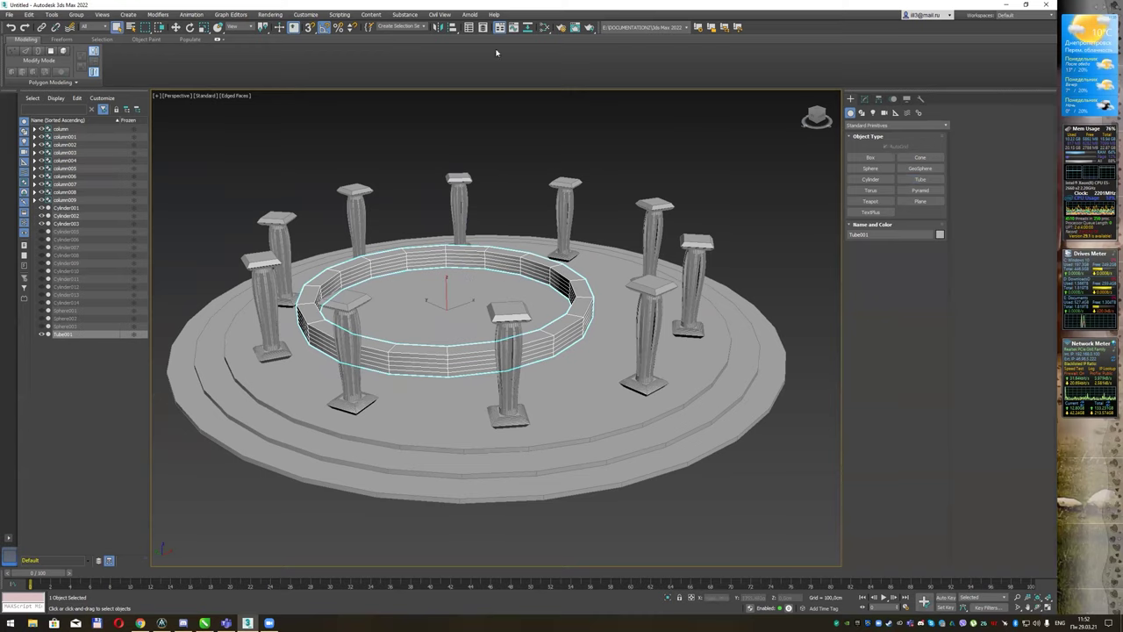
- Align the tube to the podium on X and Y positions, center to center
left_click(453, 27)
left_click(506, 281)
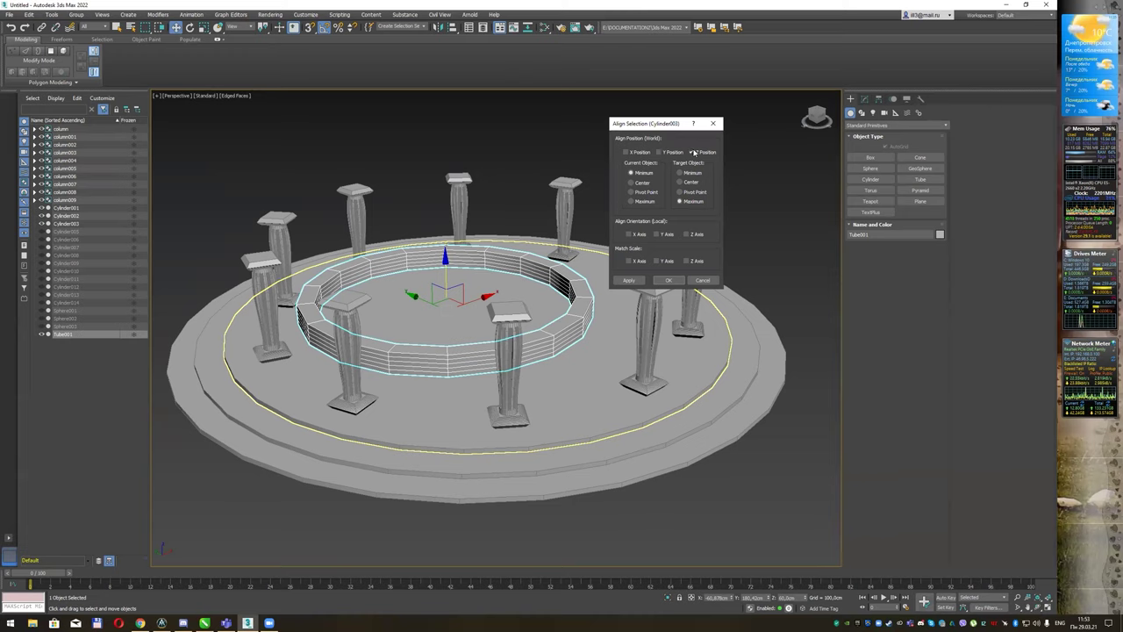
left_click(626, 151)
left_click(659, 152)
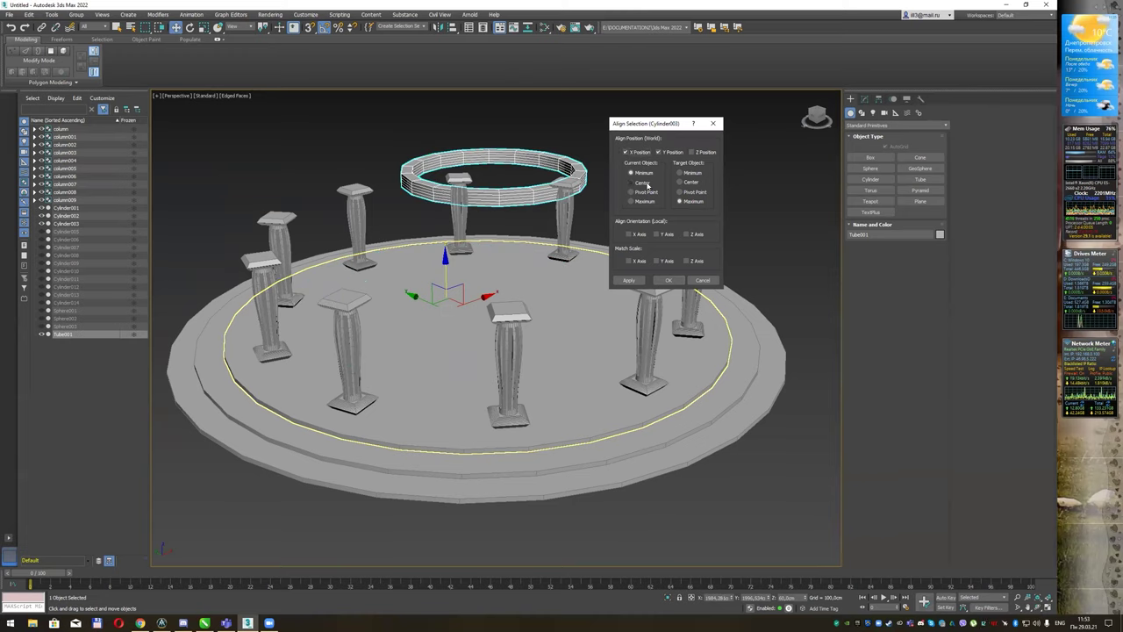
left_click(645, 182)
left_click(690, 183)
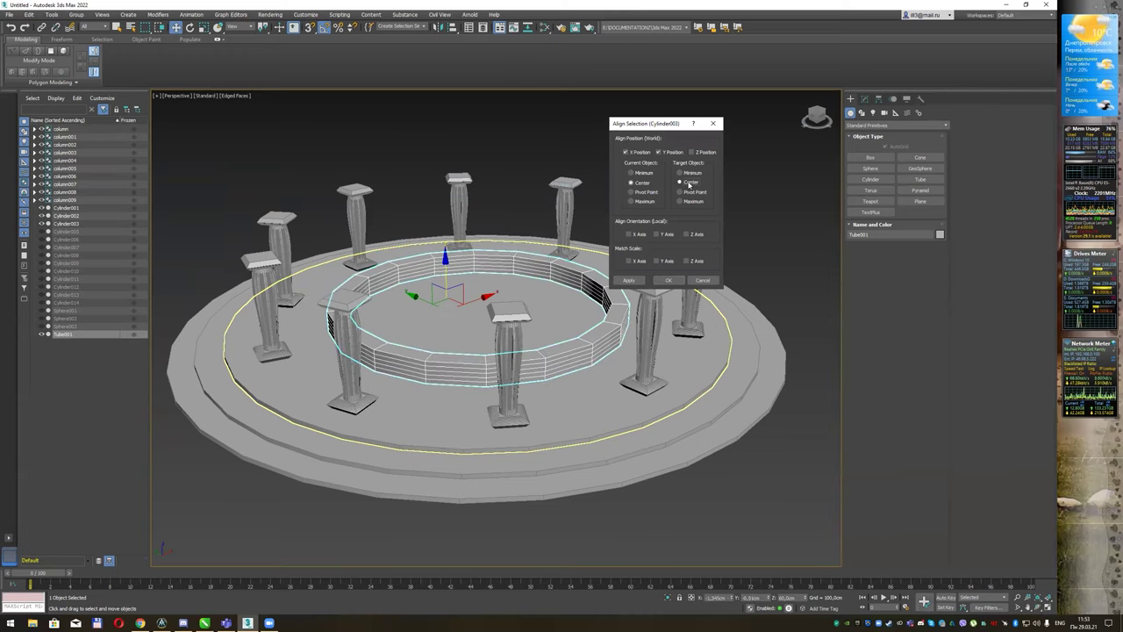
left_click(668, 280)
middle_click_drag(614, 286, 606, 285, "alt")
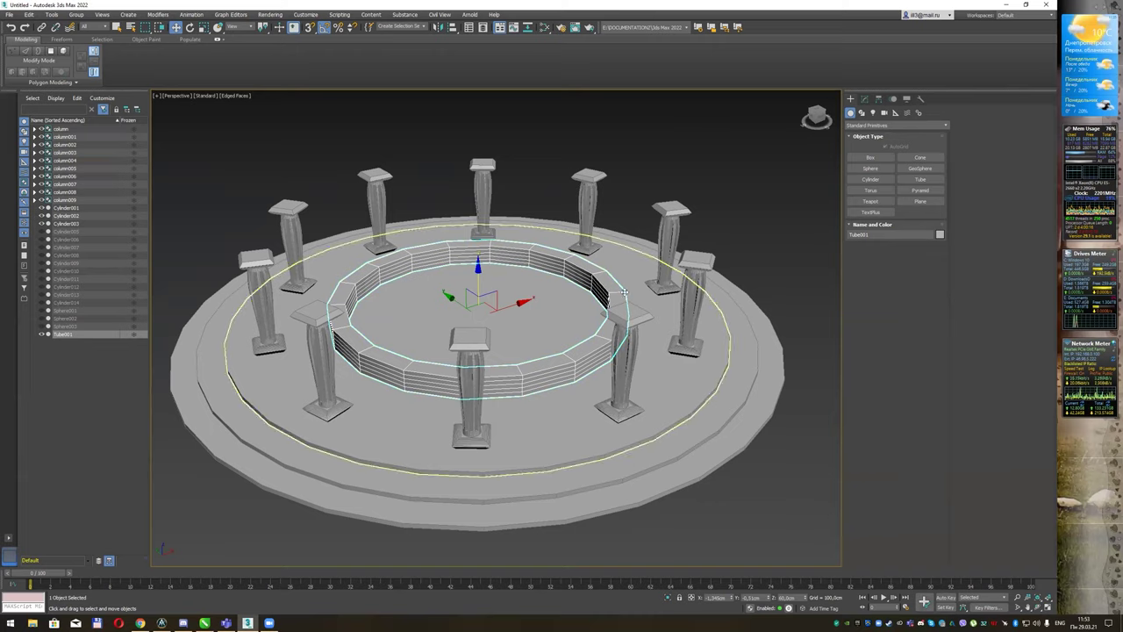
- Give the tube 1 height segment and a height of 40 cm
left_click(865, 98)
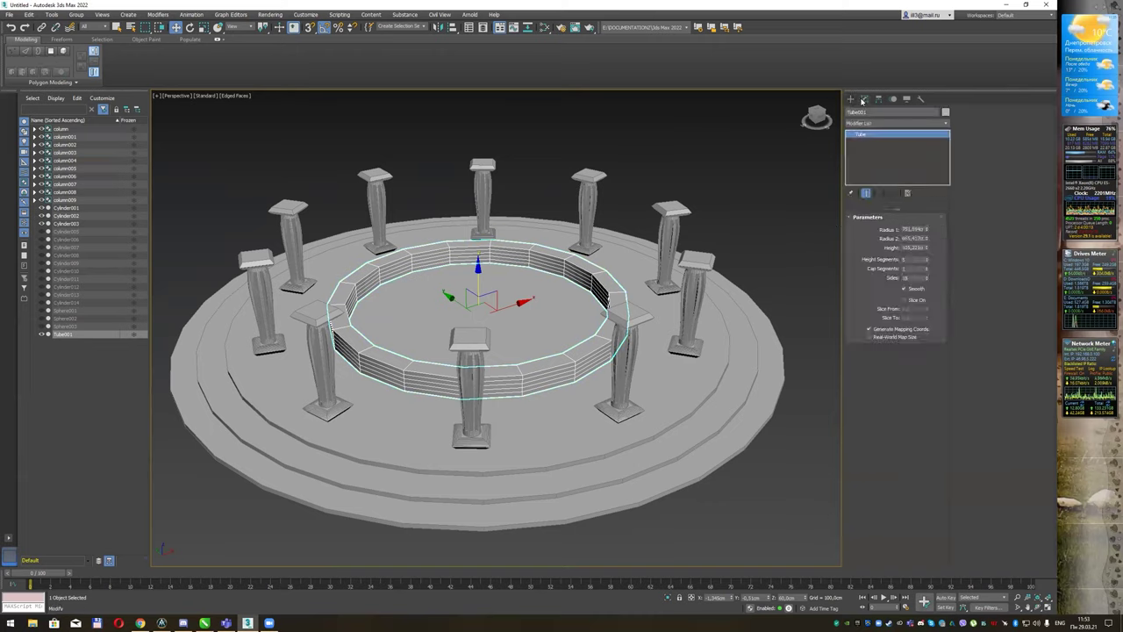
right_click(930, 266)
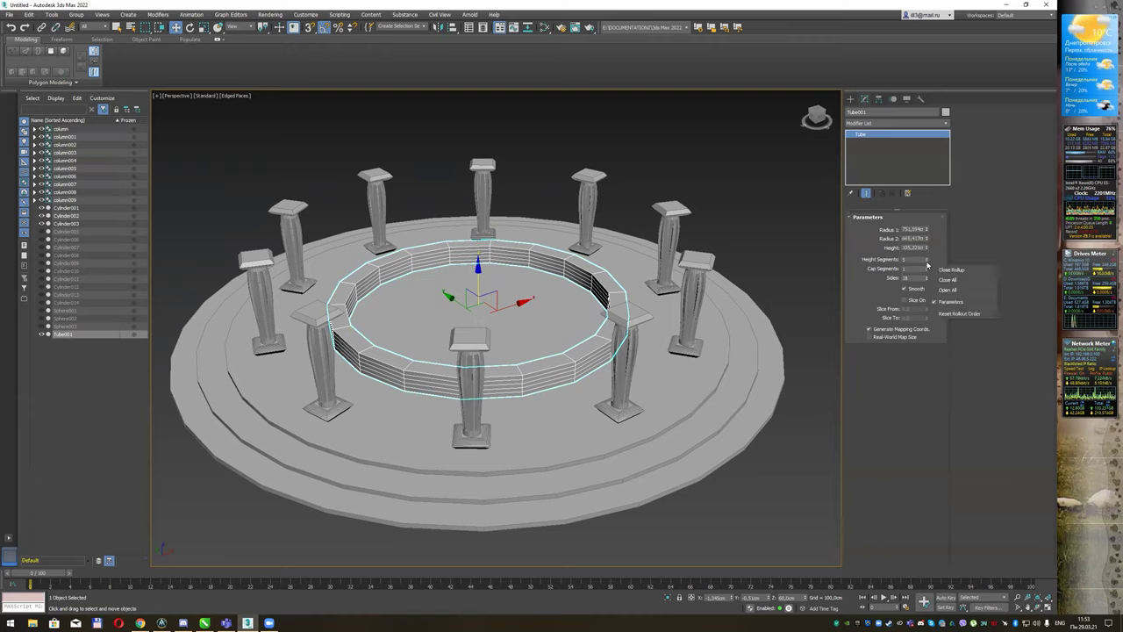
right_click(928, 266)
right_click(928, 264)
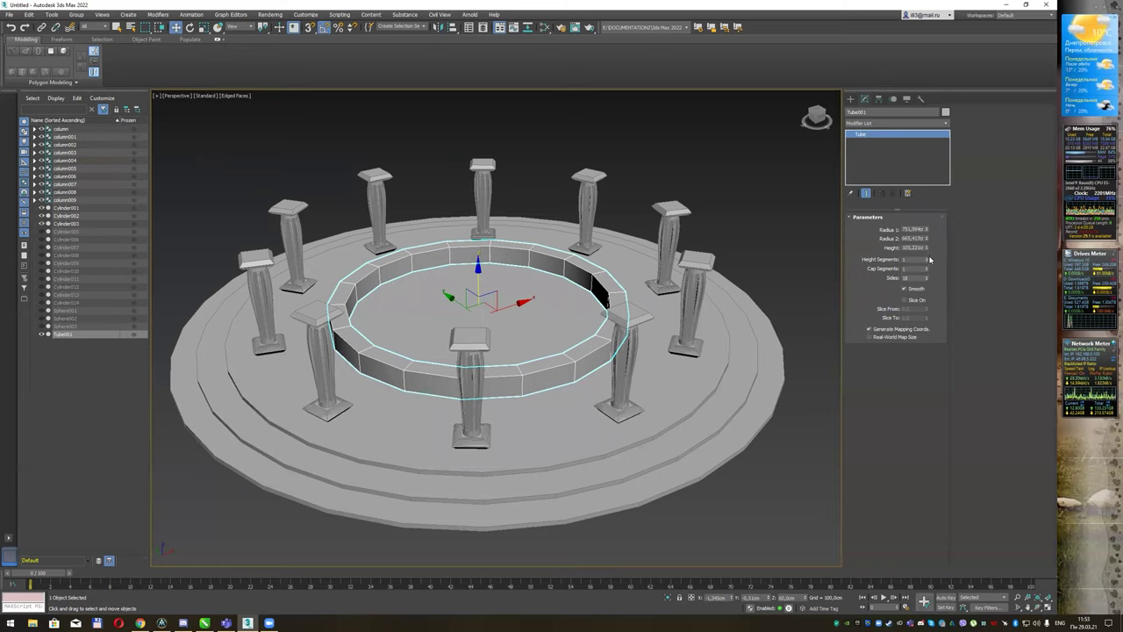
left_click_drag(927, 248, 932, 262)
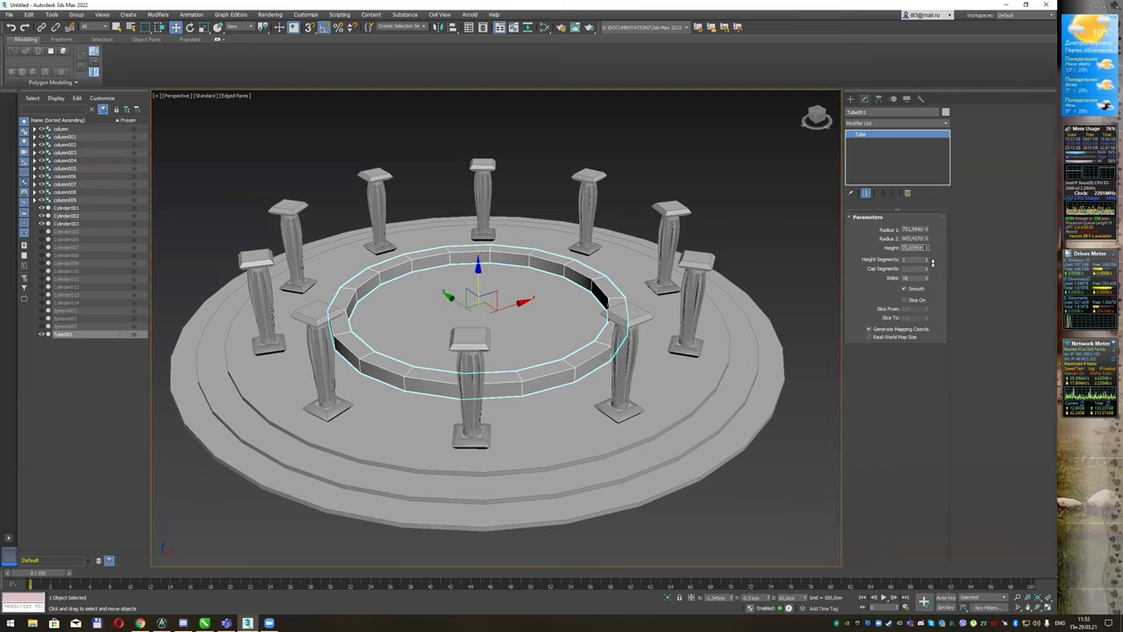
double_click(906, 248)
type("40,0cm")
key("Return")
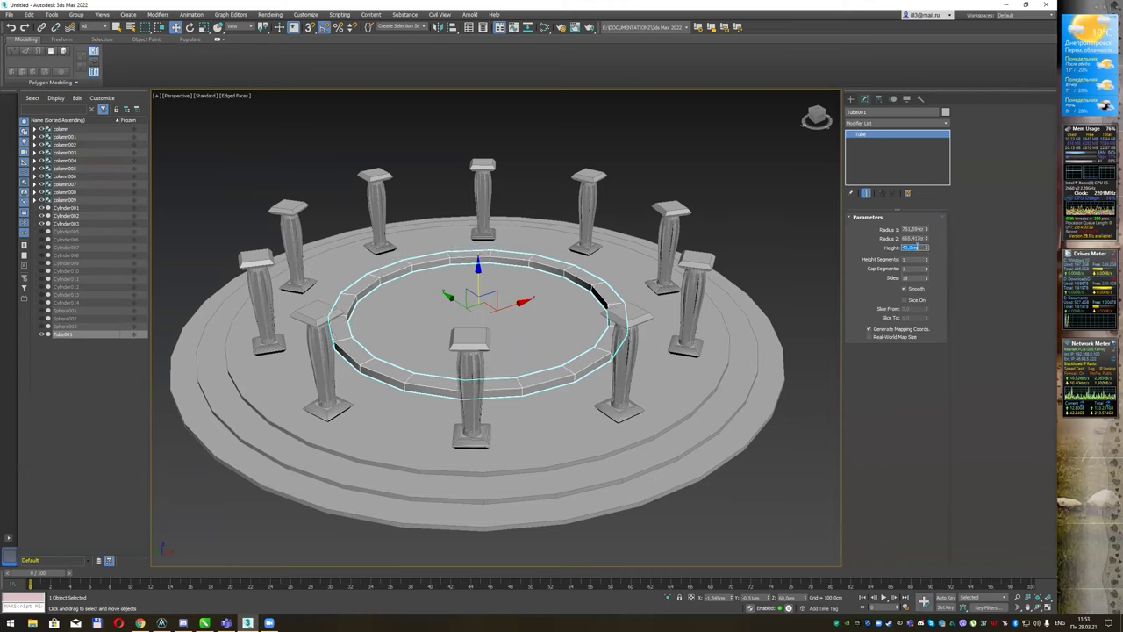
- Thin the tube's radius, raise it to 28 sides, and Shift-copy a raised duplicate above it
left_click_drag(928, 230, 927, 225)
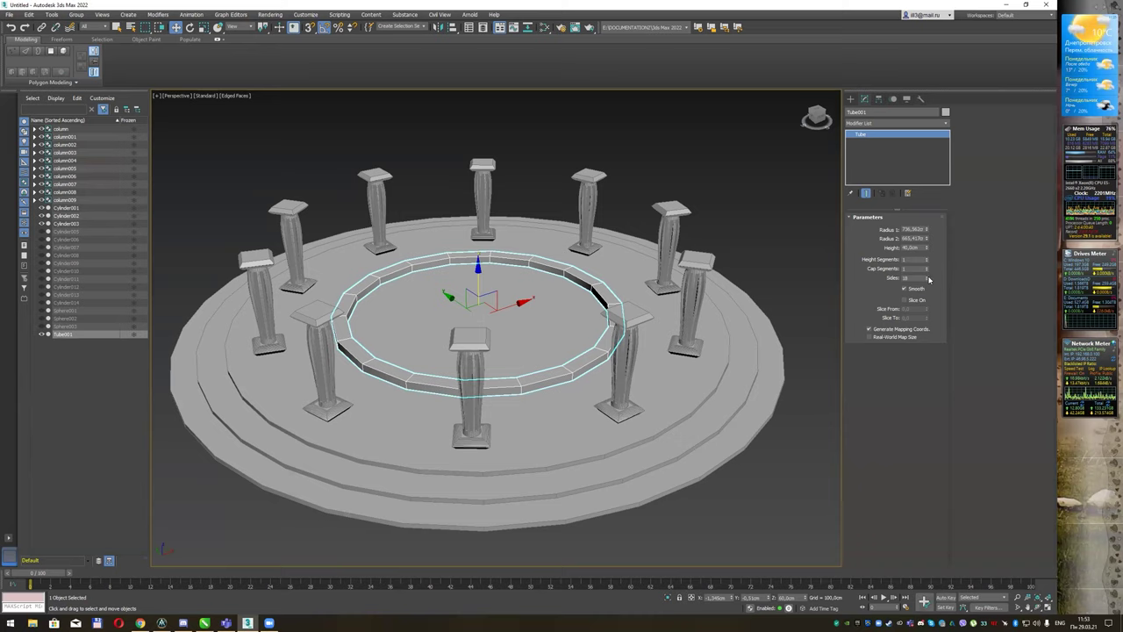
left_click(927, 278)
left_click(927, 278)
left_click(927, 278)
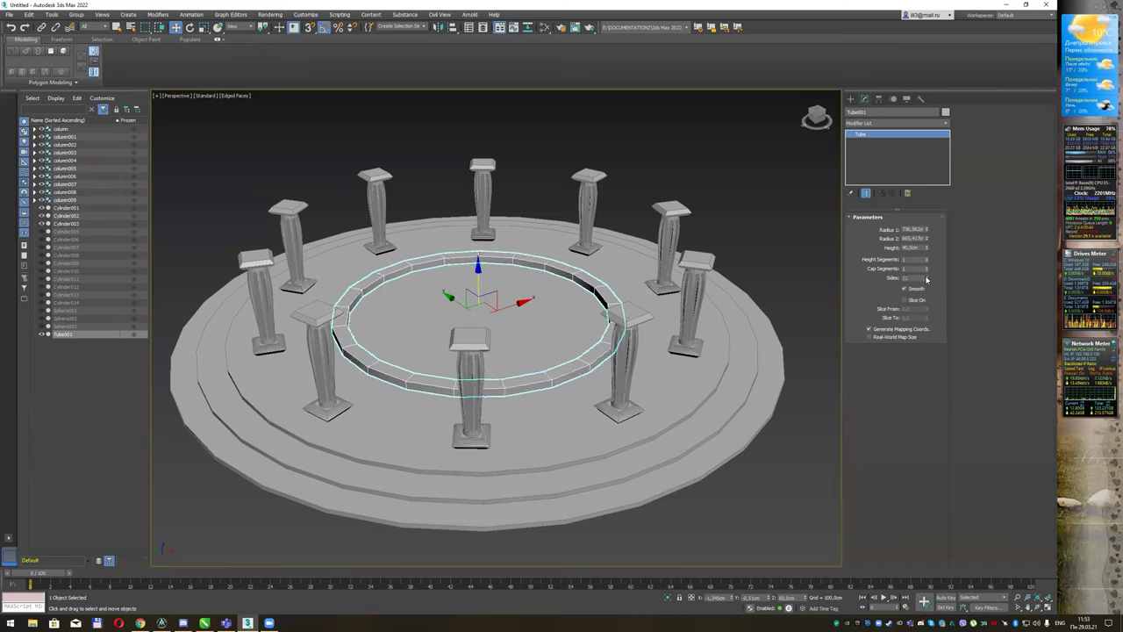
left_click(927, 278)
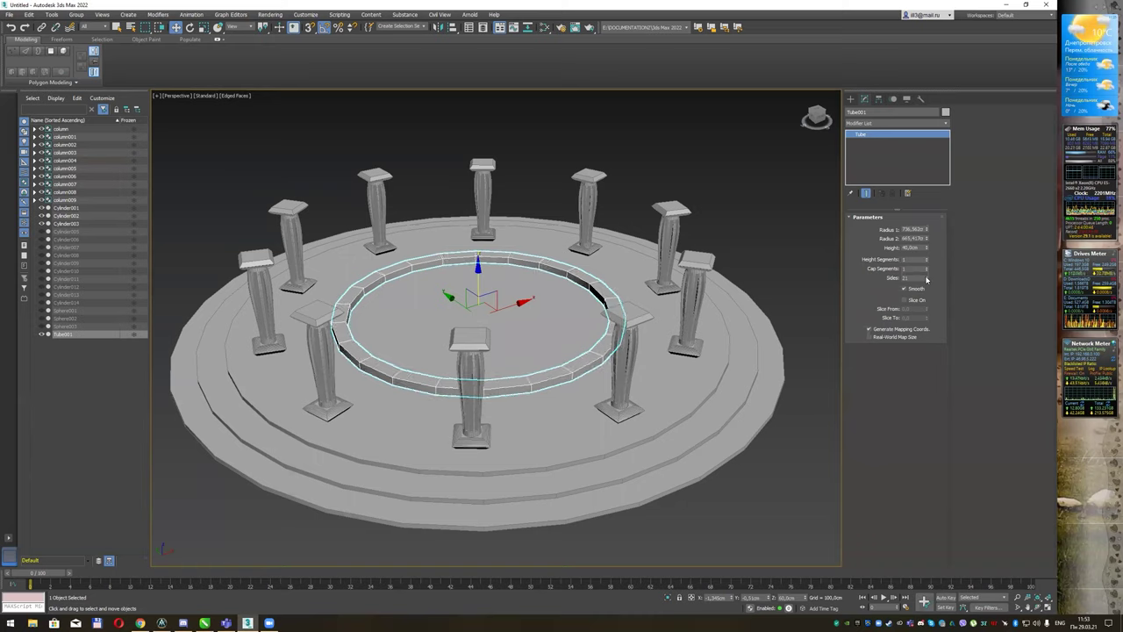
left_click(927, 278)
left_click(926, 278)
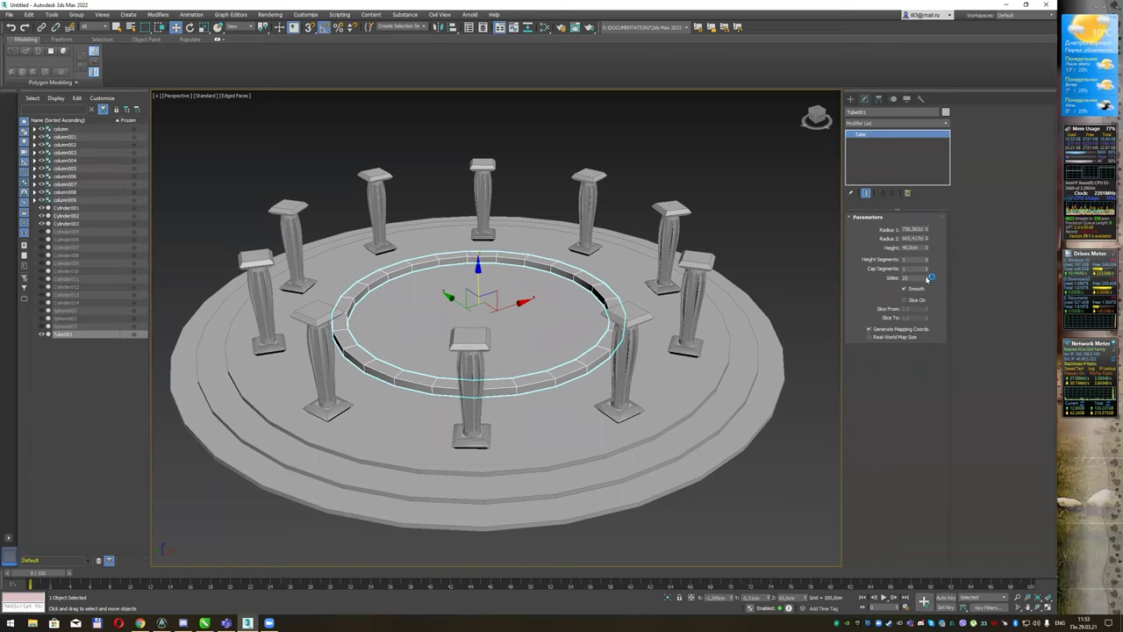
left_click(927, 278)
left_click(927, 278)
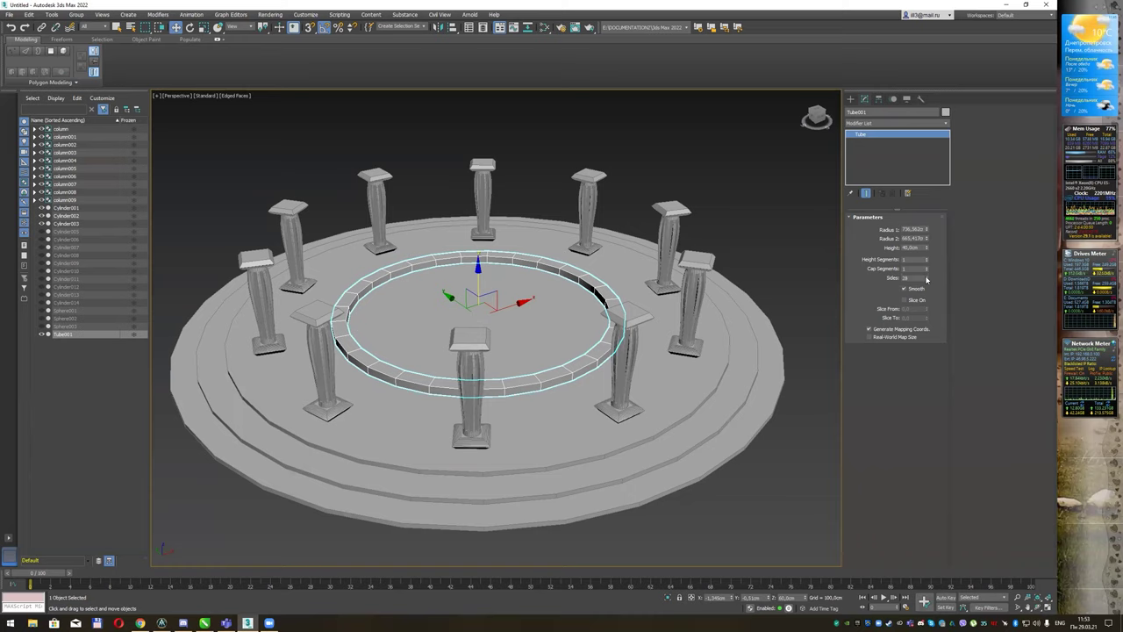
left_click(927, 278)
left_click(927, 278)
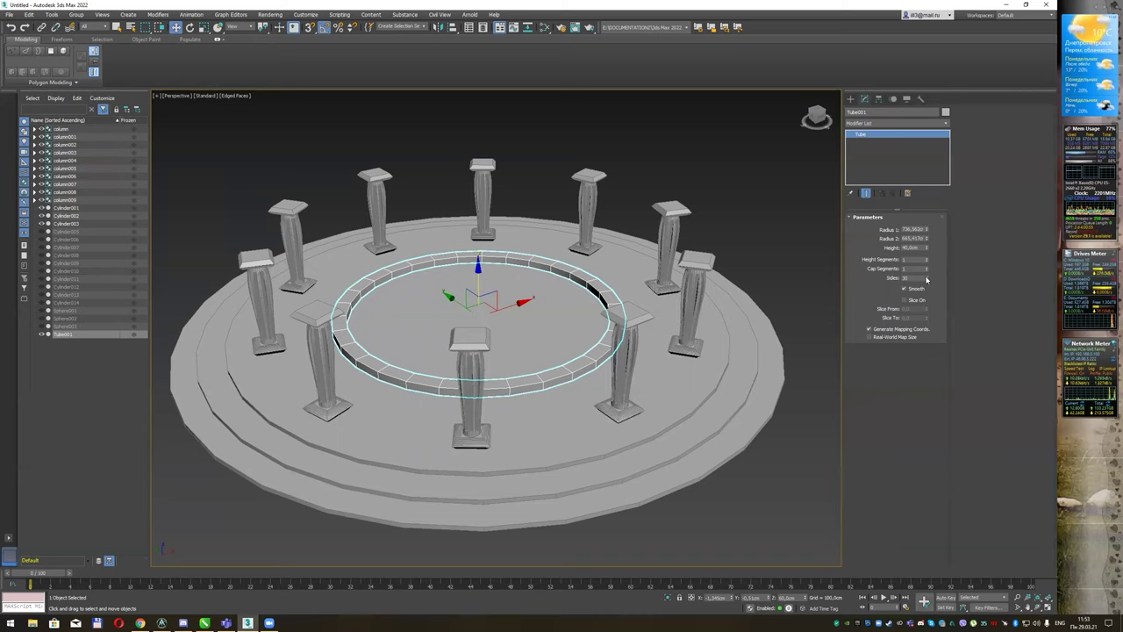
left_click_drag(479, 277, 478, 218)
left_click(536, 348)
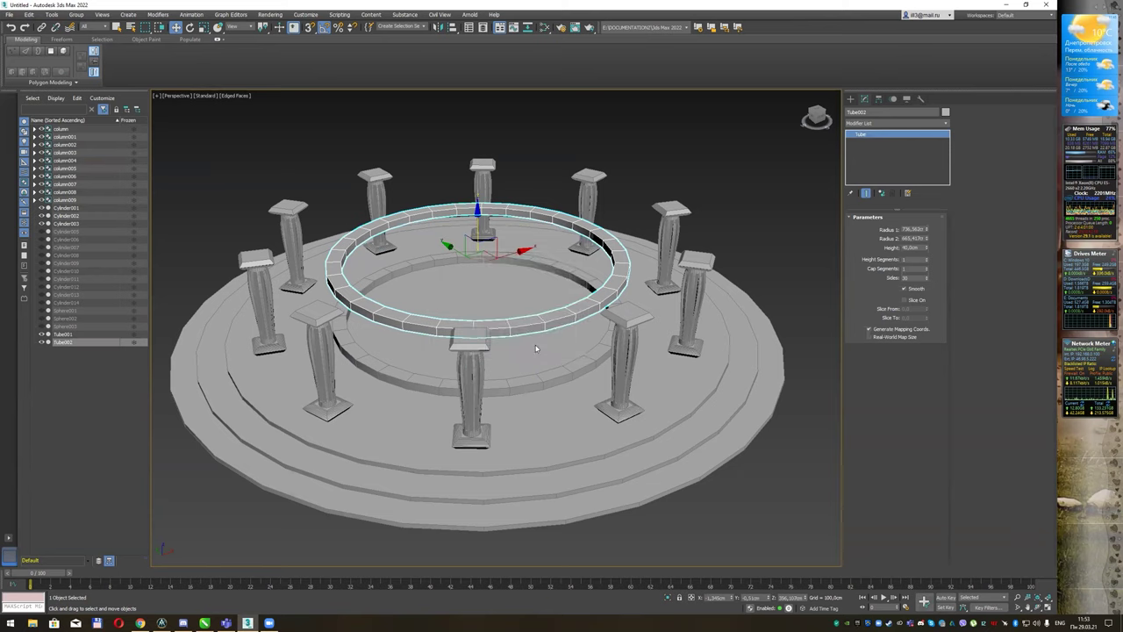
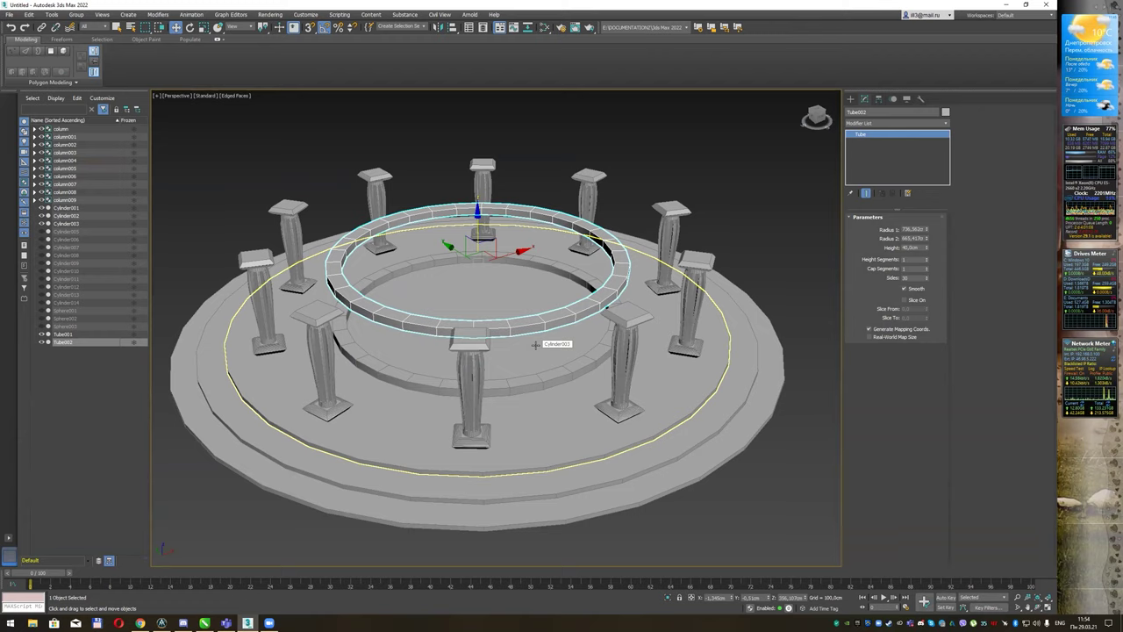
- Enlarge Tube002's Radius 1 from Top view until the ring covers the column pads
key("t")
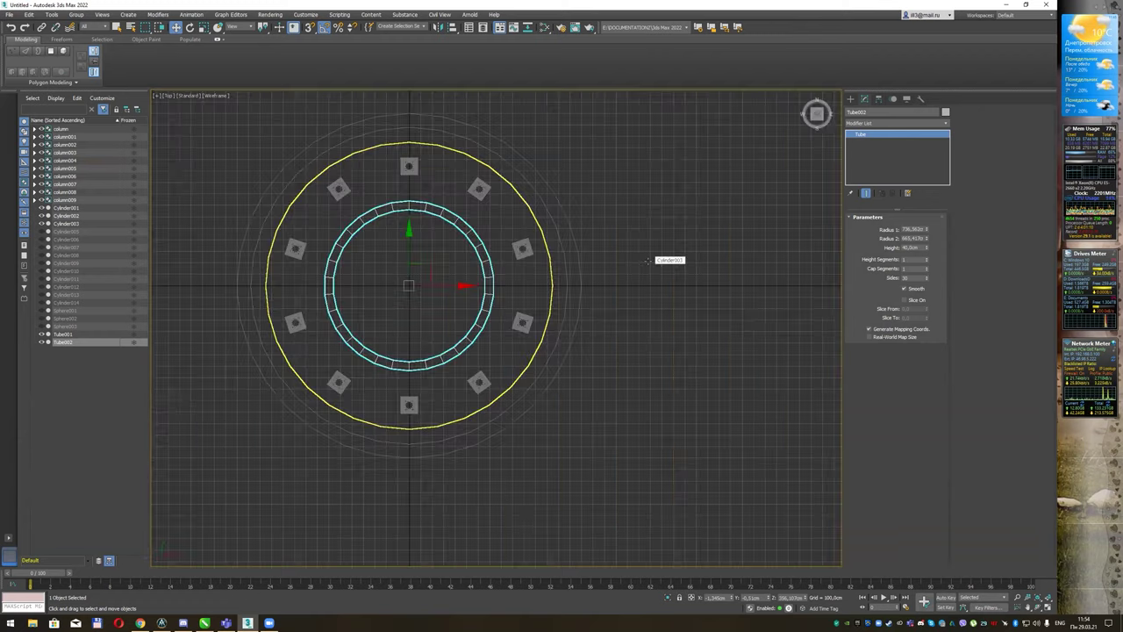
mouse_move(927, 230)
left_mouse_down()
mouse_move(931, 208)
mouse_move(926, 230)
mouse_move(934, 220)
left_mouse_up()
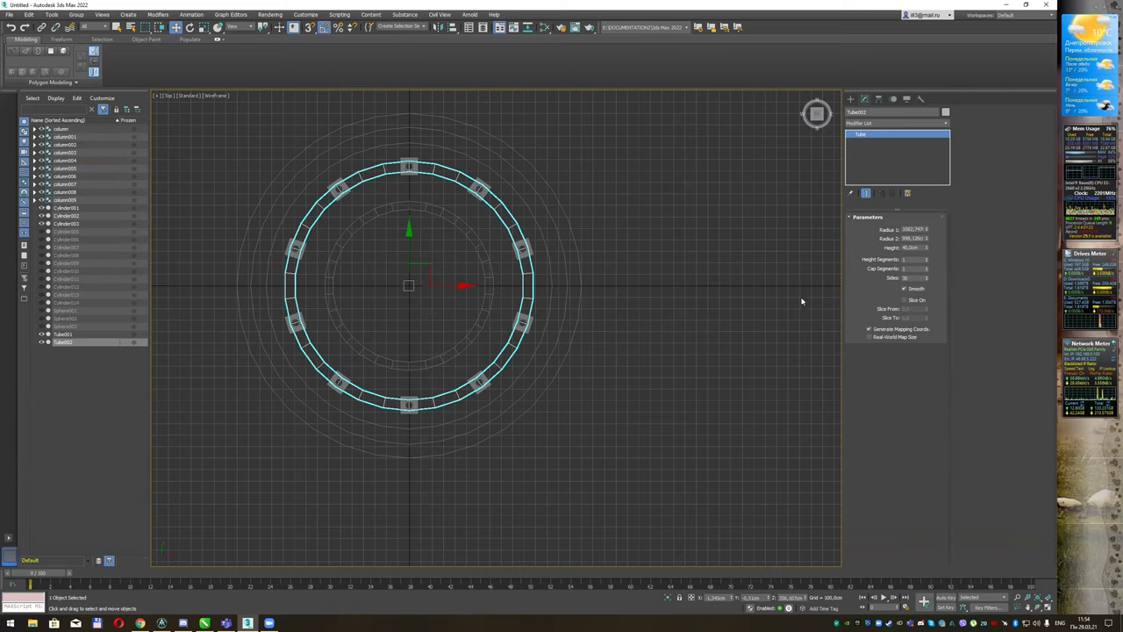
key("p")
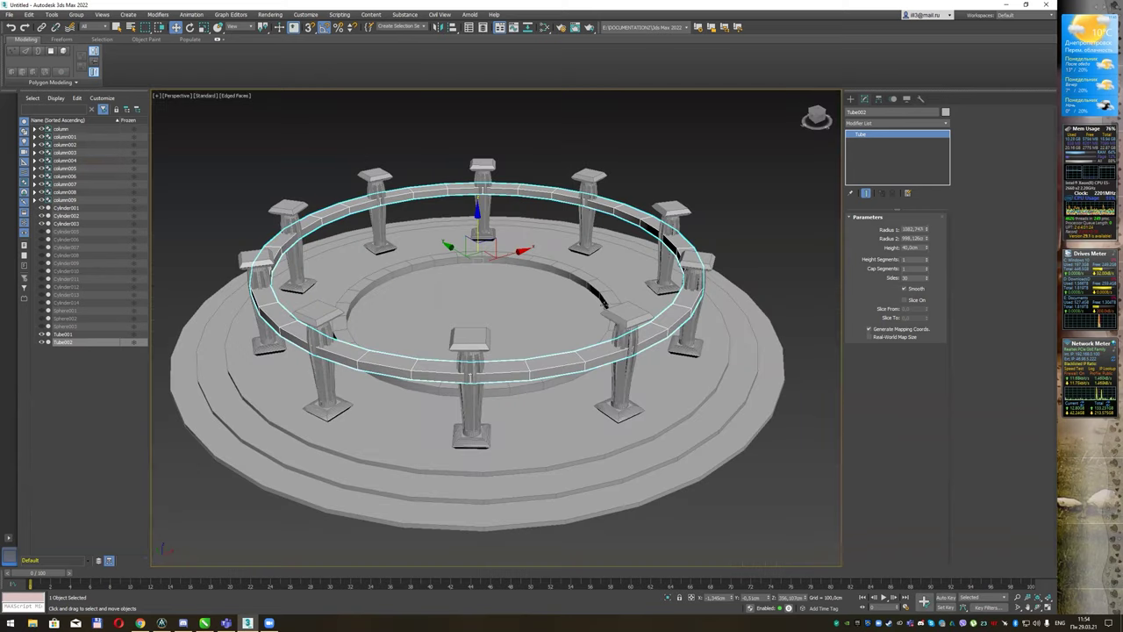
- Align the ring's Z minimum to a column's Z maximum so it sits on the column tops
left_click(453, 29)
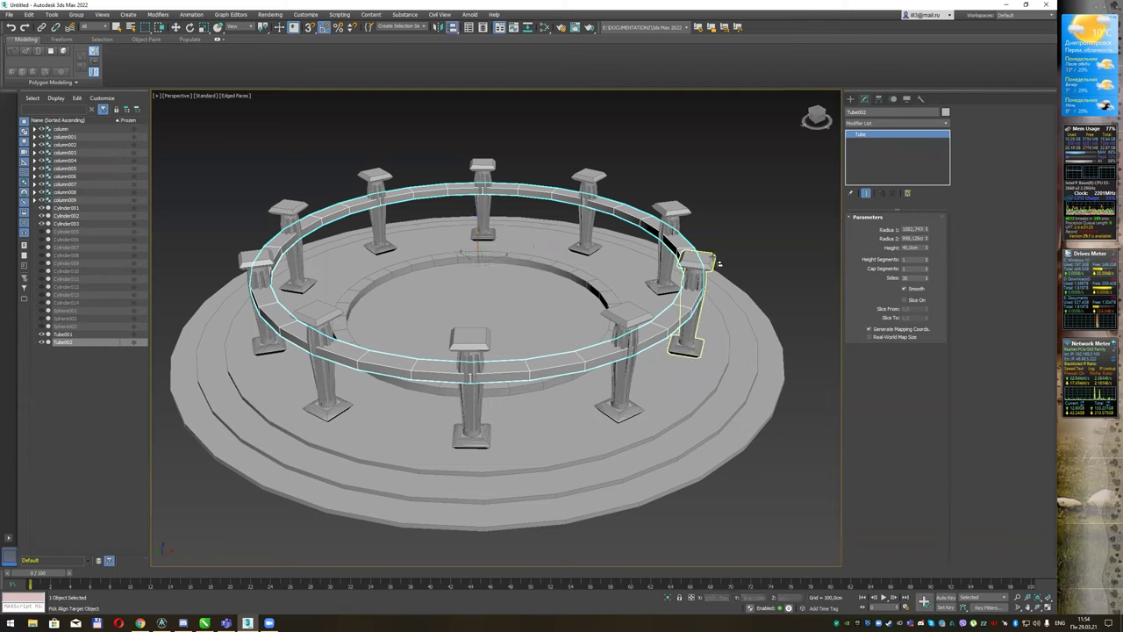
left_click(716, 260)
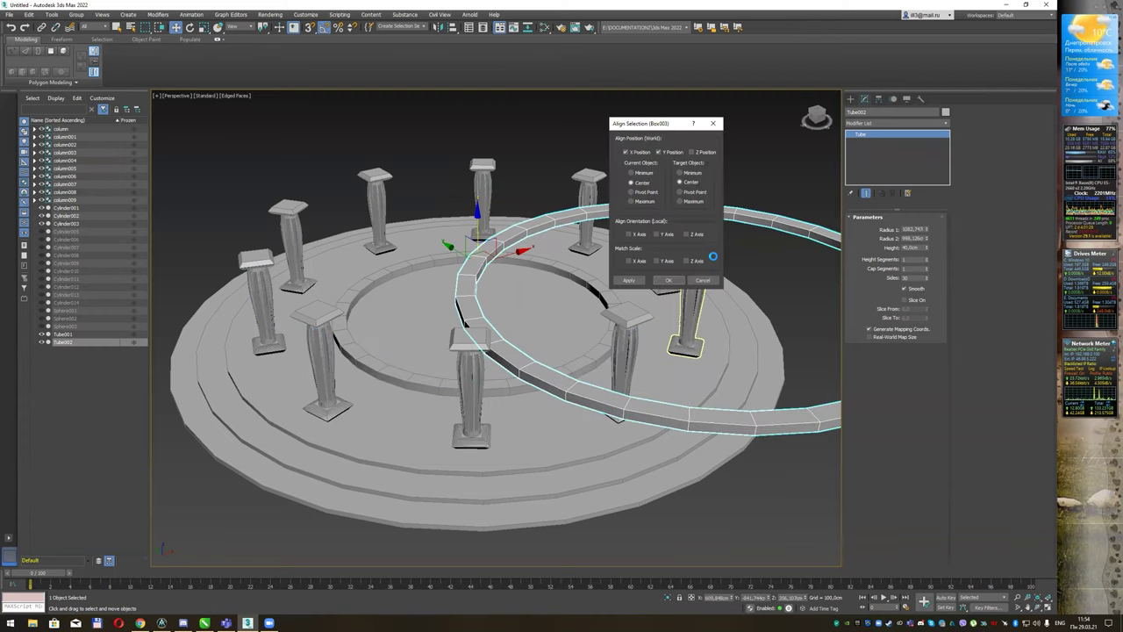
left_click(638, 152)
left_click(669, 152)
left_click(693, 152)
left_click(645, 173)
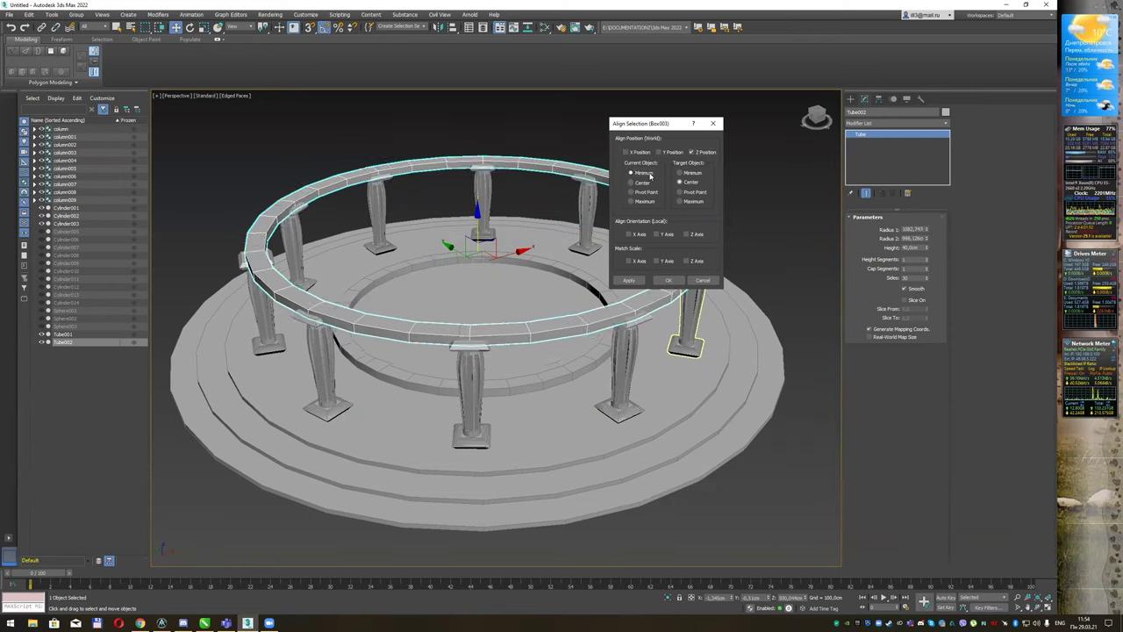
left_click(686, 202)
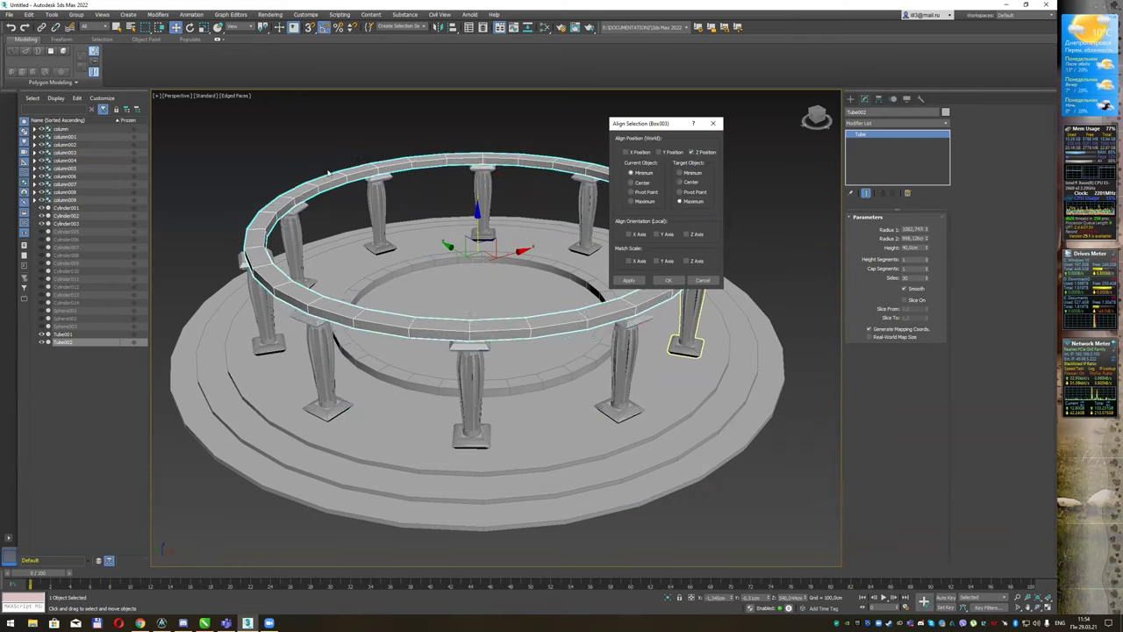
left_click(668, 280)
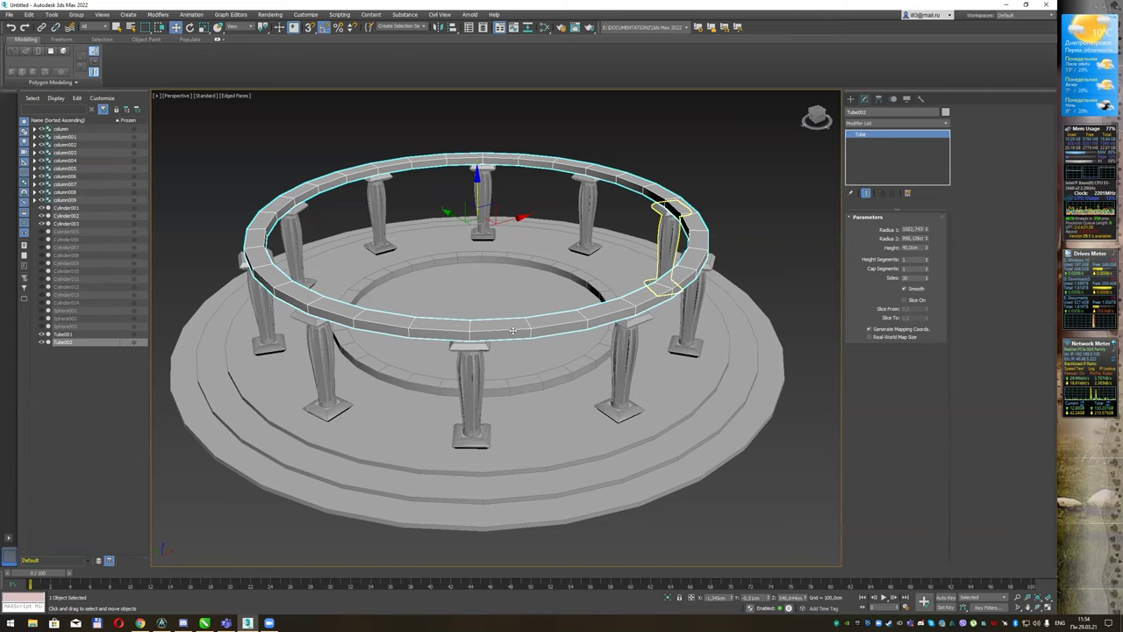
- Make the ring taller, set it to 24 sides, and fine-tune Radius 1 and Radius 2
mouse_move(664, 326)
middle_mouse_down("alt")
mouse_move(654, 336)
mouse_move(619, 283)
middle_mouse_up("alt")
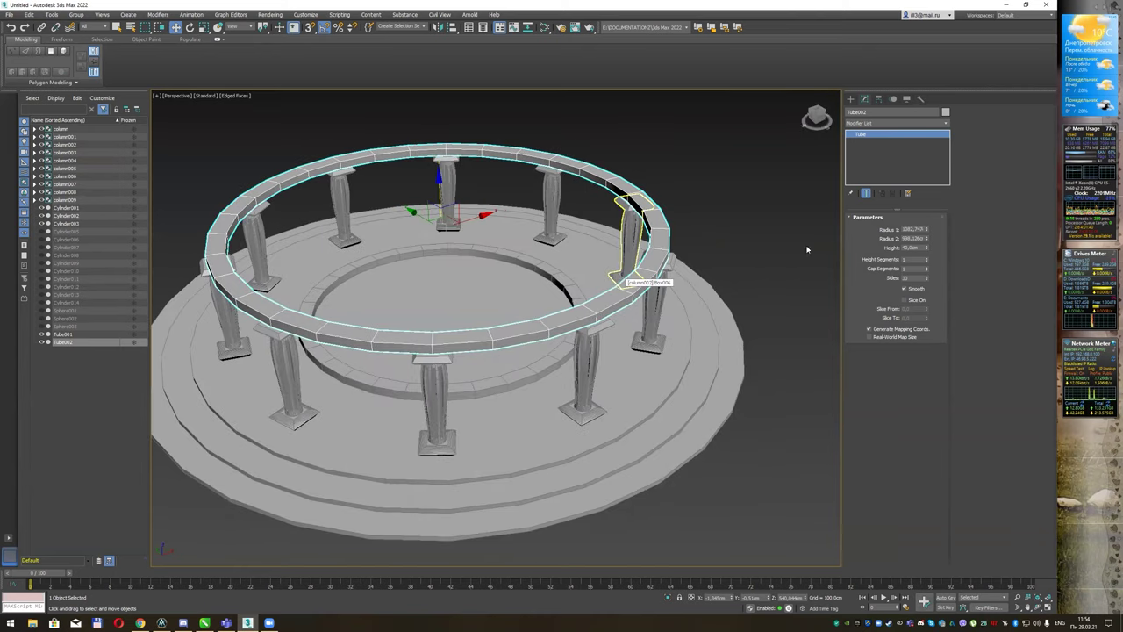
left_click_drag(931, 251, 933, 204)
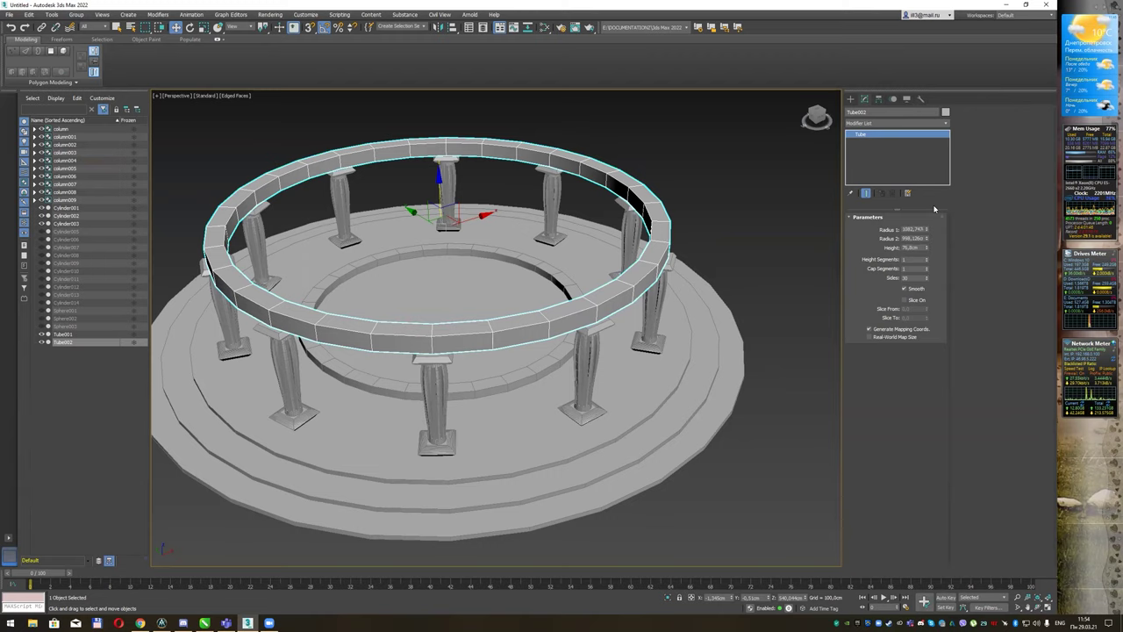
double_click(913, 278)
type("24")
key("Return")
mouse_move(720, 279)
middle_mouse_down("alt")
mouse_move(728, 258)
mouse_move(662, 284)
mouse_move(710, 284)
middle_mouse_up("alt")
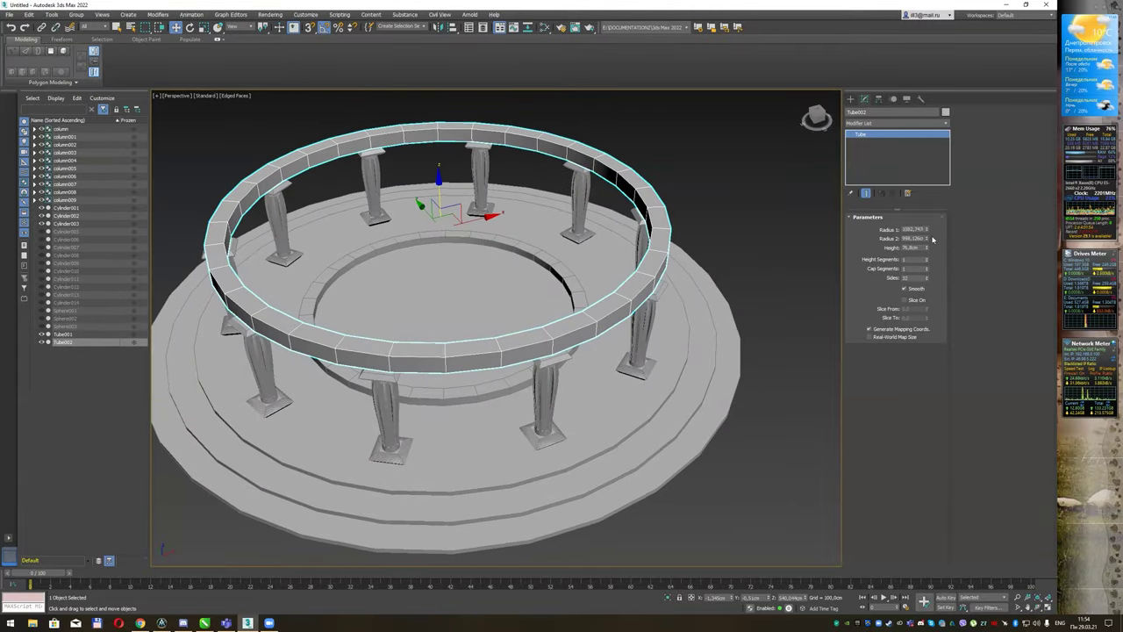
left_click_drag(927, 233, 926, 246)
mouse_move(764, 270)
middle_mouse_down("alt")
mouse_move(802, 257)
mouse_move(814, 272)
mouse_move(794, 256)
middle_mouse_up("alt")
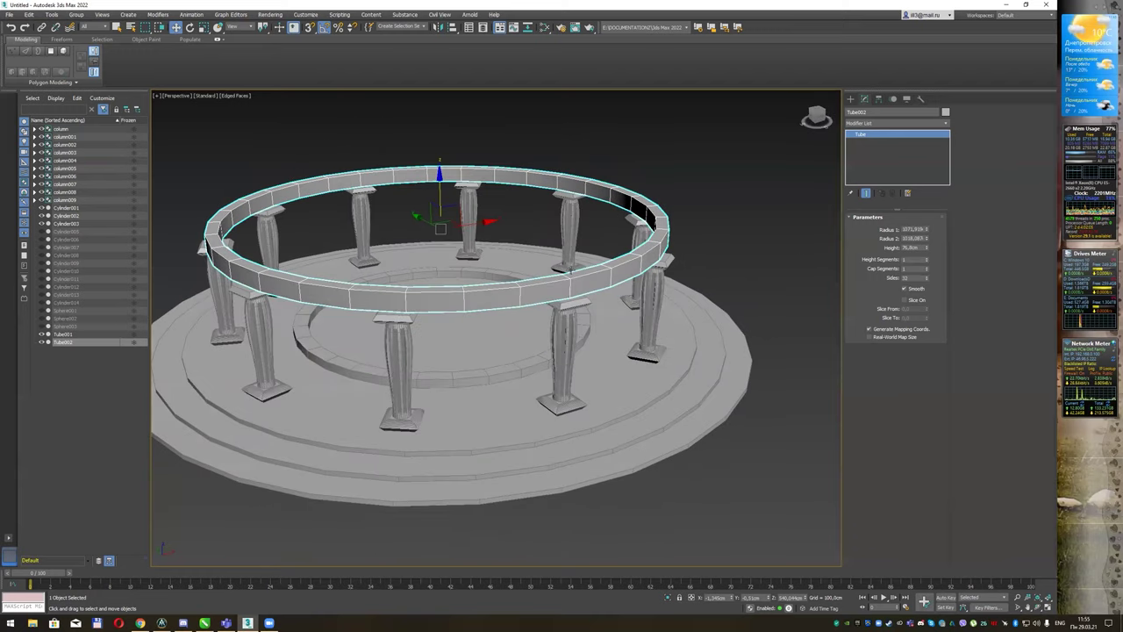
- Convert the tube ring to an Editable Poly
scroll(579, 263, "up", 3)
scroll(550, 250, "down", 2)
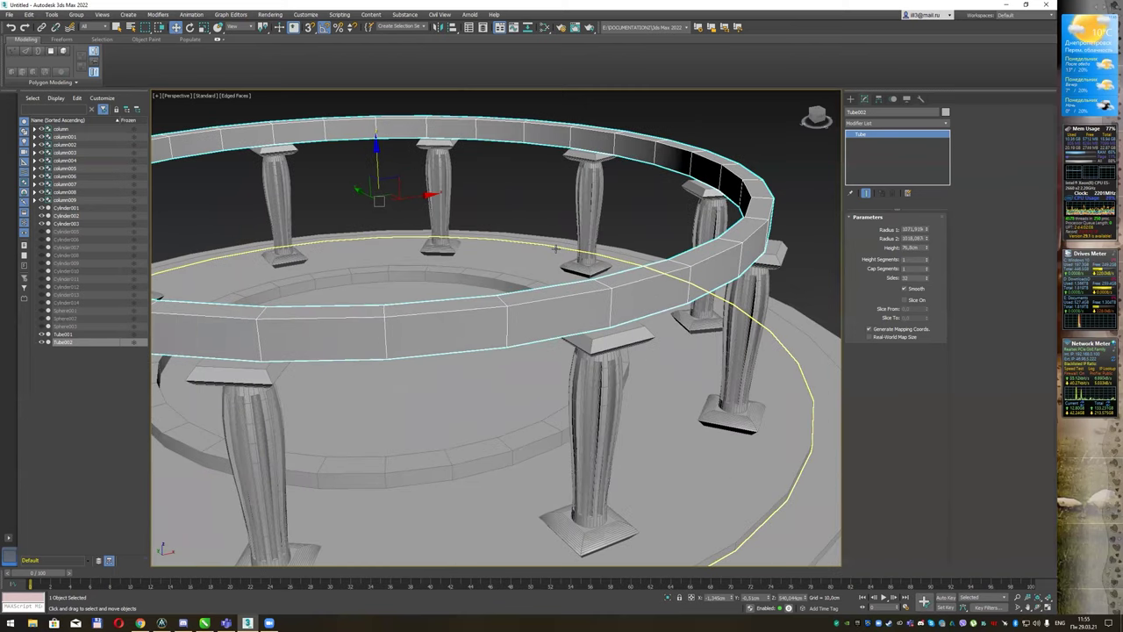
scroll(544, 210, "down", 5)
key("q")
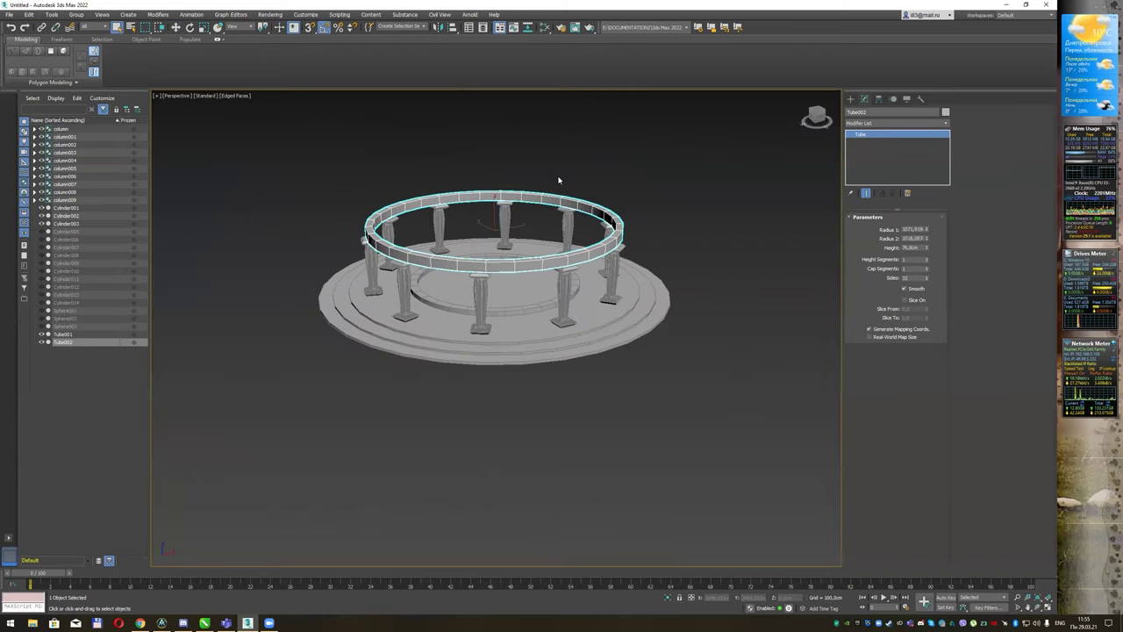
scroll(562, 211, "up", 3)
right_click(563, 213)
mouse_move(581, 299)
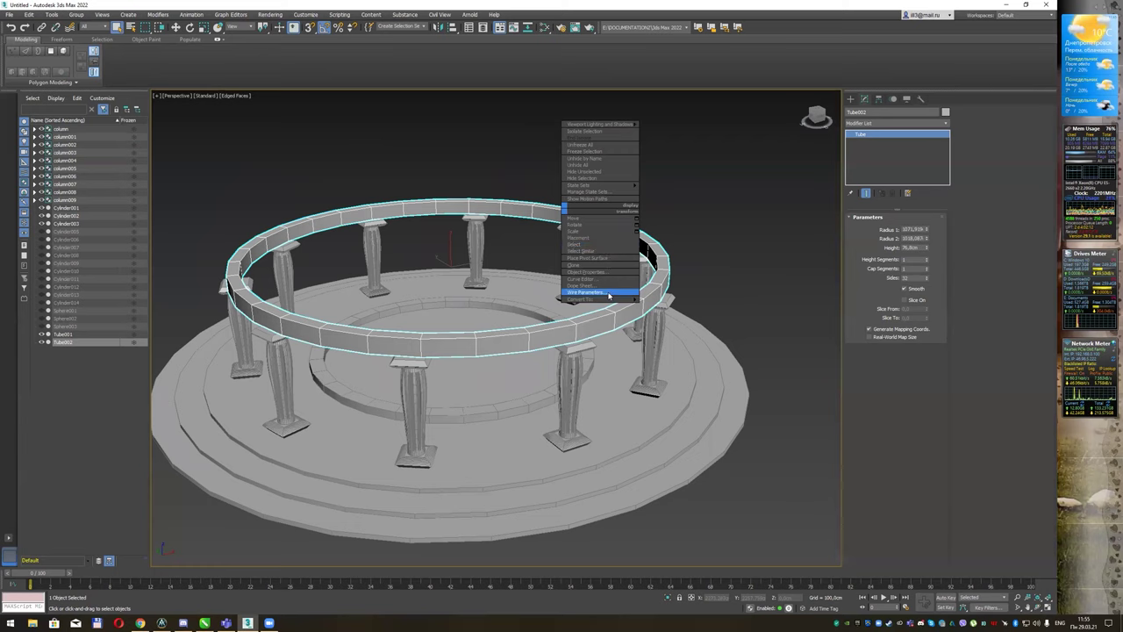
left_click(668, 306)
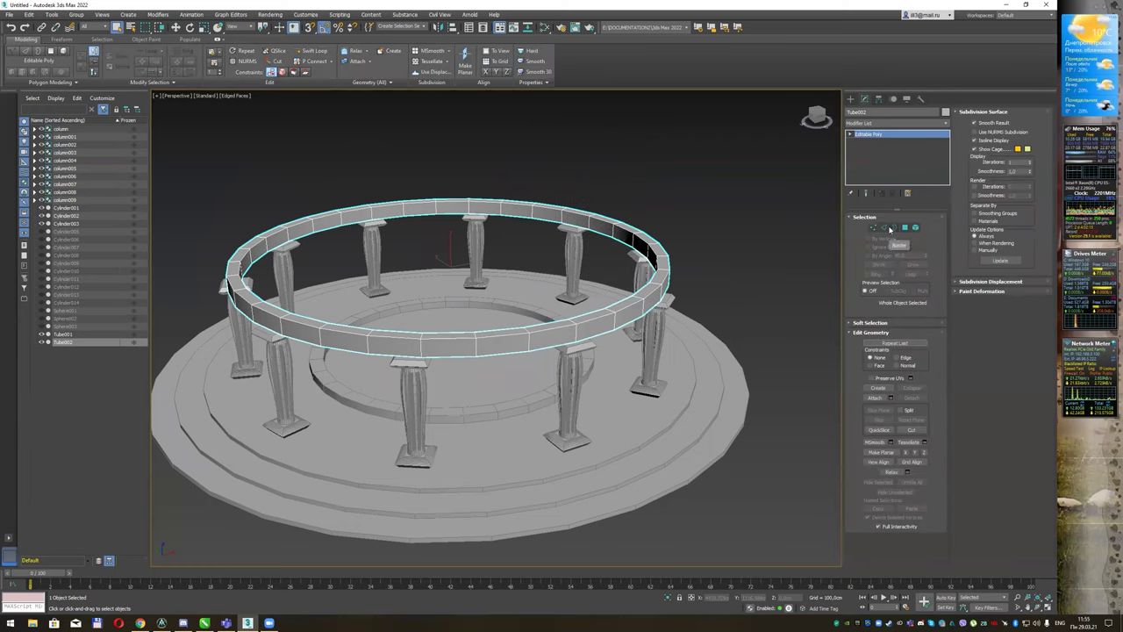
- Switch to Edge sub-object level and select one vertical edge of the ring
left_click(895, 228)
left_click(893, 229)
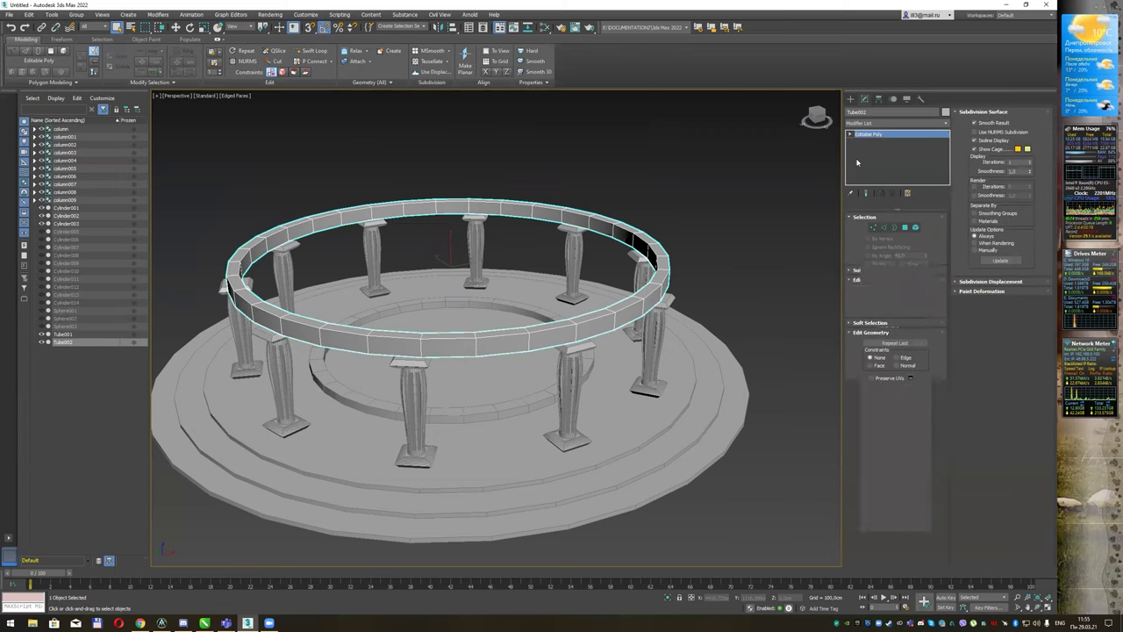
left_click(849, 133)
key("2")
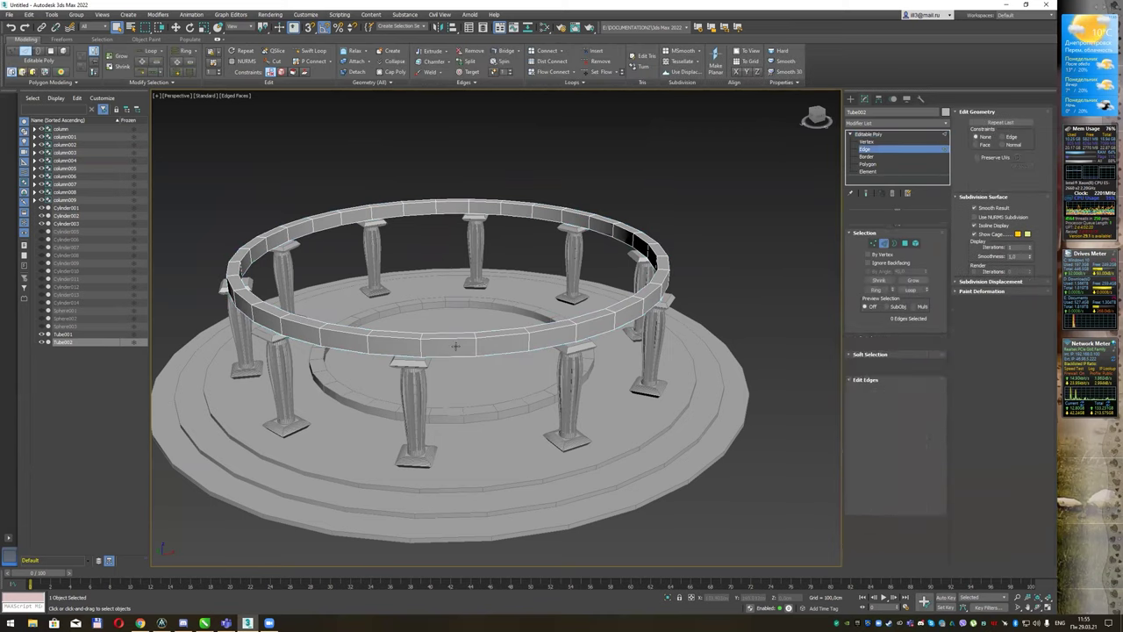
scroll(478, 334, "up", 3)
left_click(476, 354)
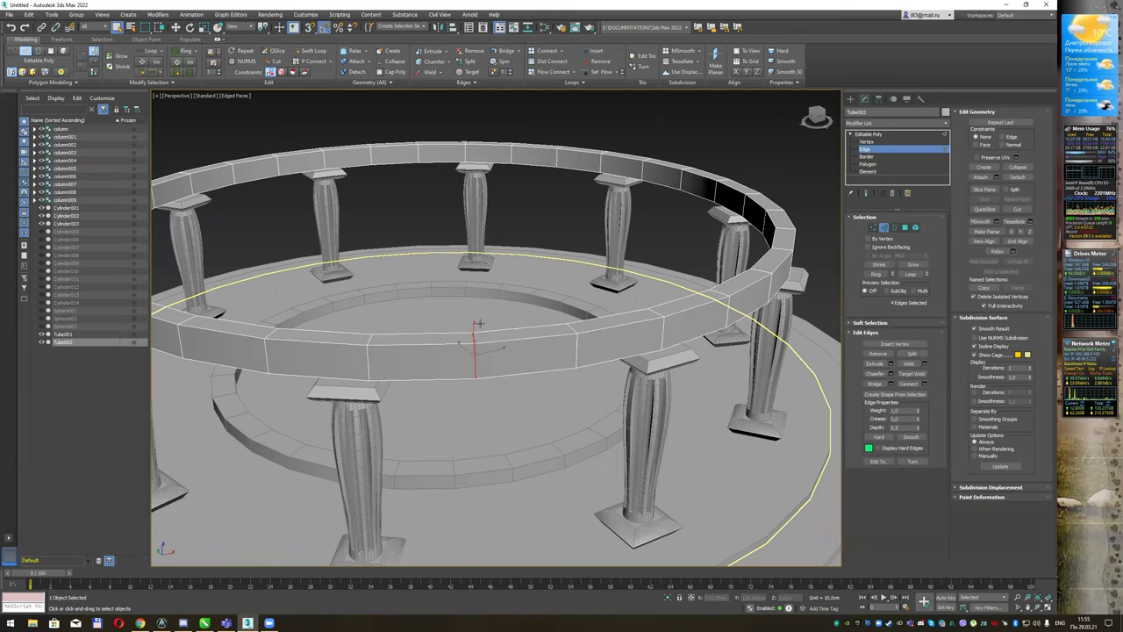
middle_click_drag(493, 341, 504, 335, "alt")
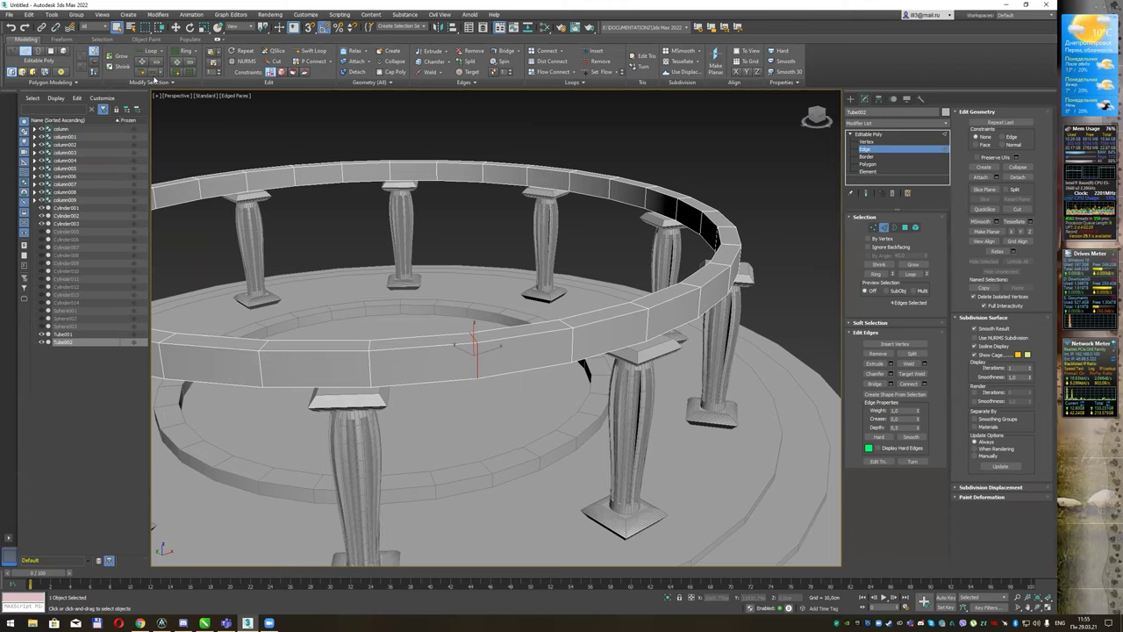
- Select all 128 vertical edges with Similar and extrude them inward (height -7.58, width 5.31)
left_click(154, 84)
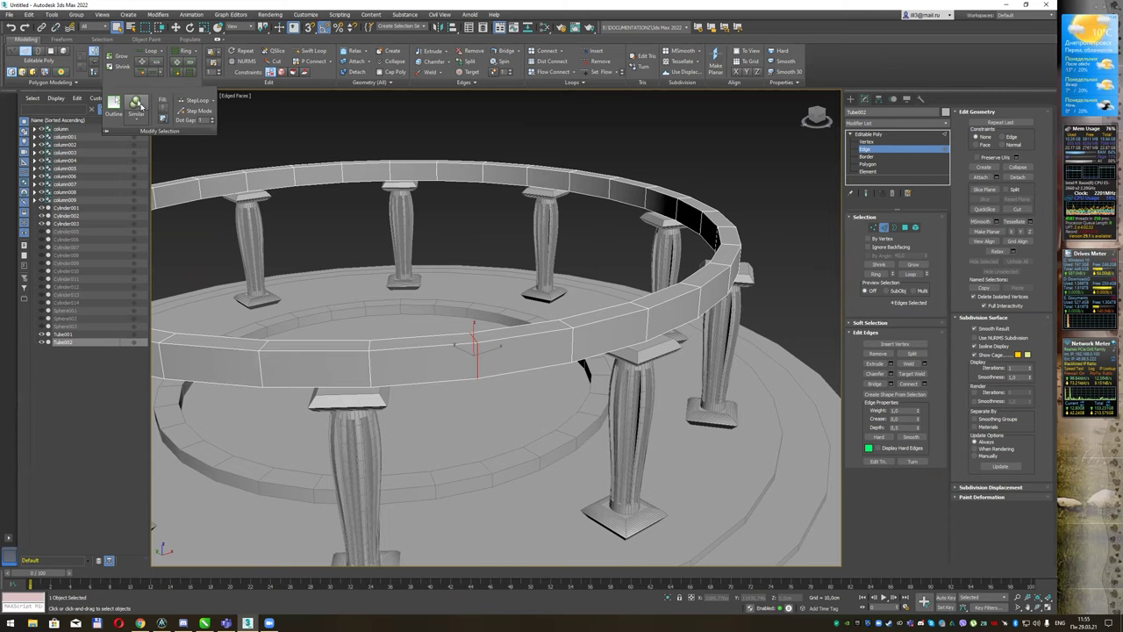
left_click(138, 104)
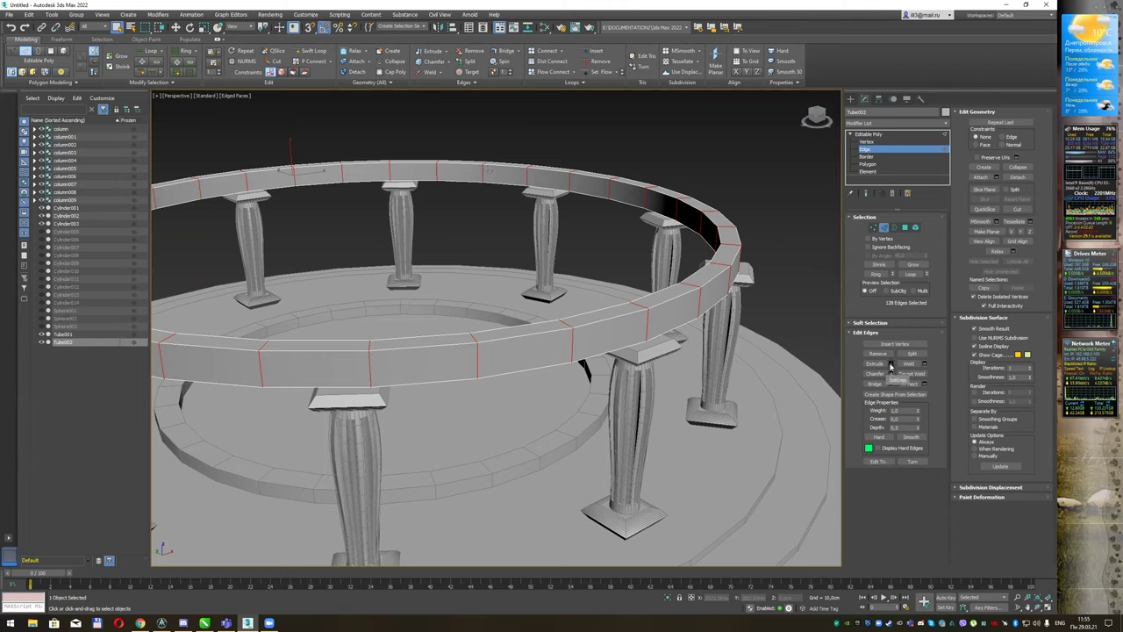
left_click(891, 365)
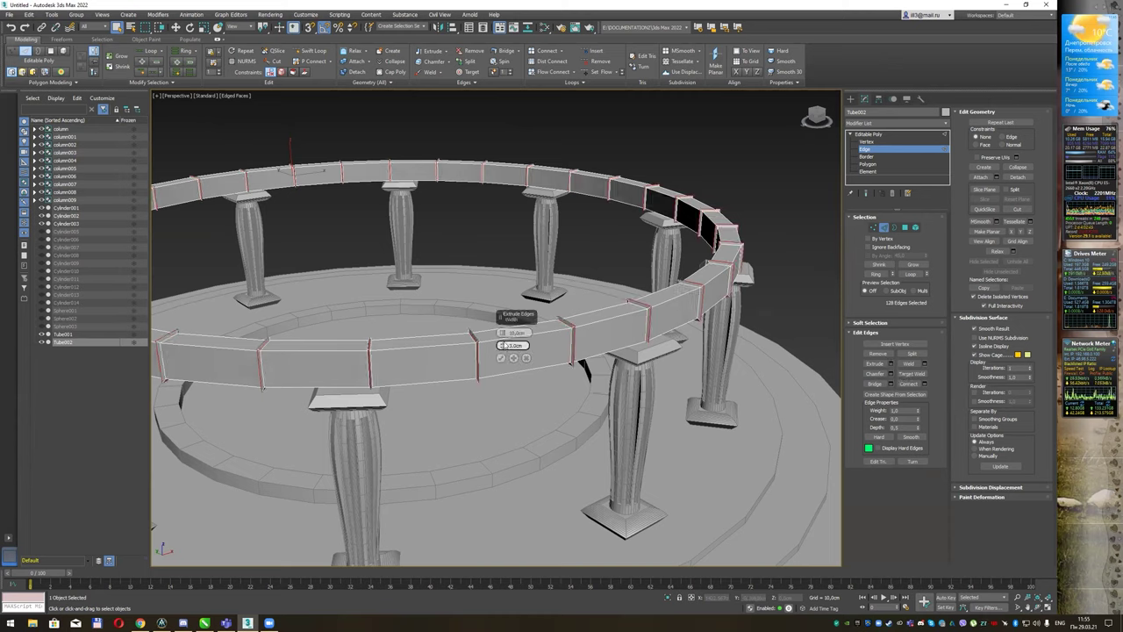
right_click(502, 345)
right_click(502, 334)
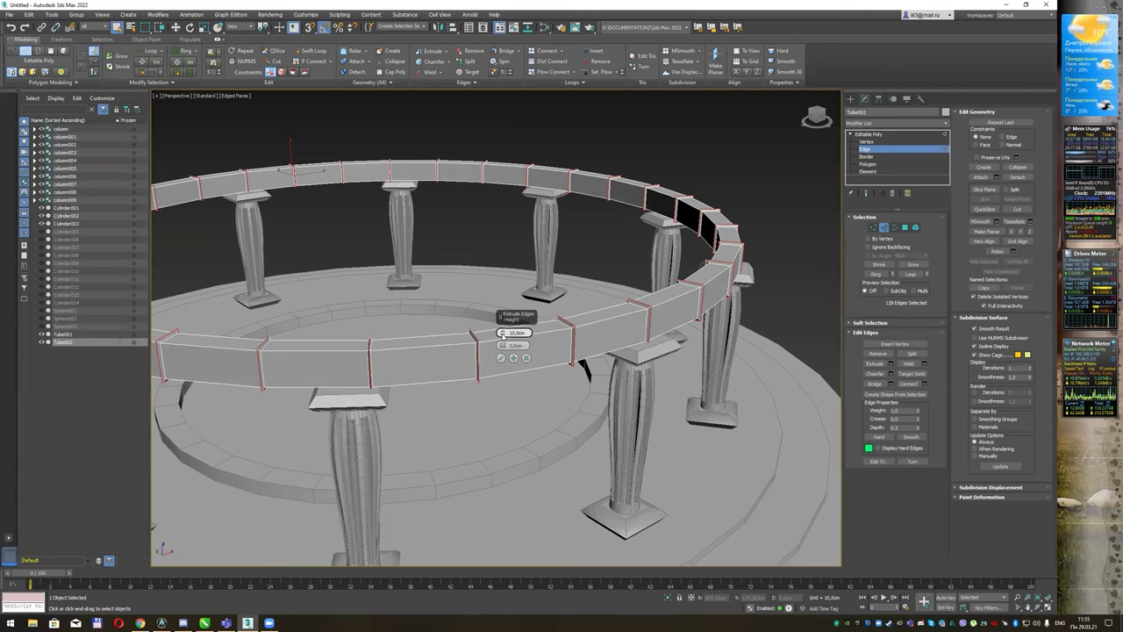
left_click_drag(502, 334, 504, 342)
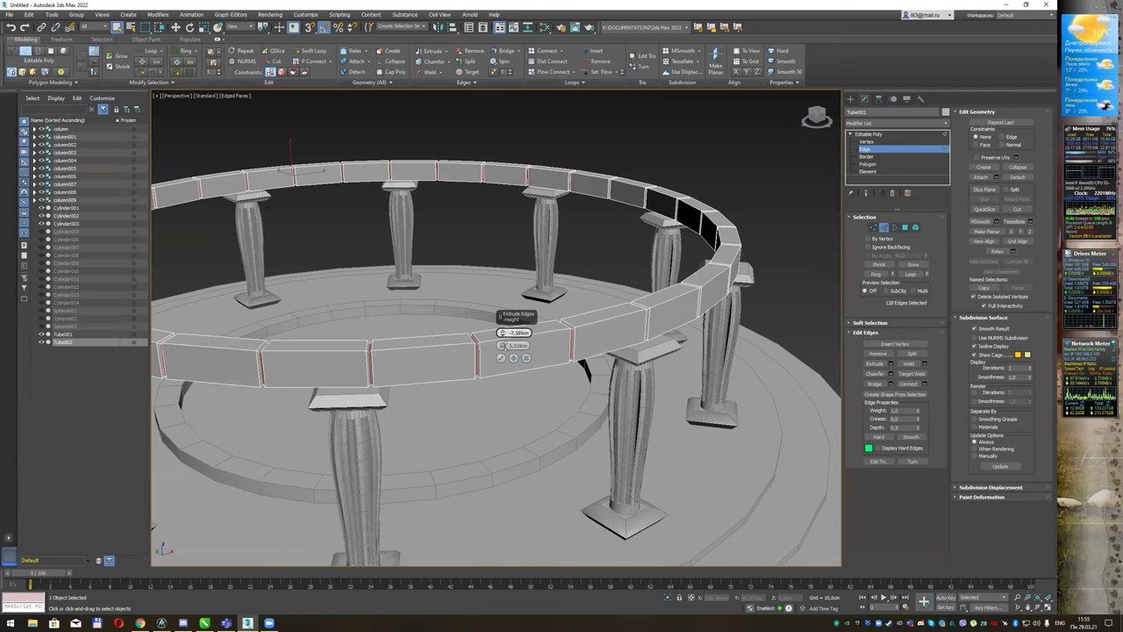
scroll(465, 345, "up", 2)
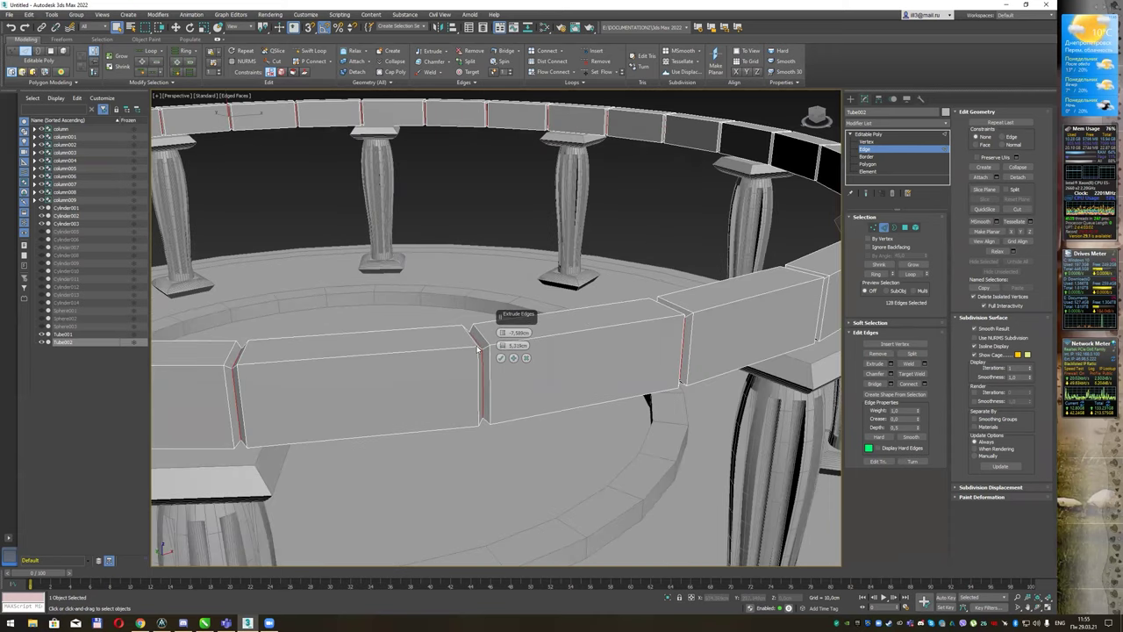
scroll(478, 349, "down", 2)
left_click(501, 358)
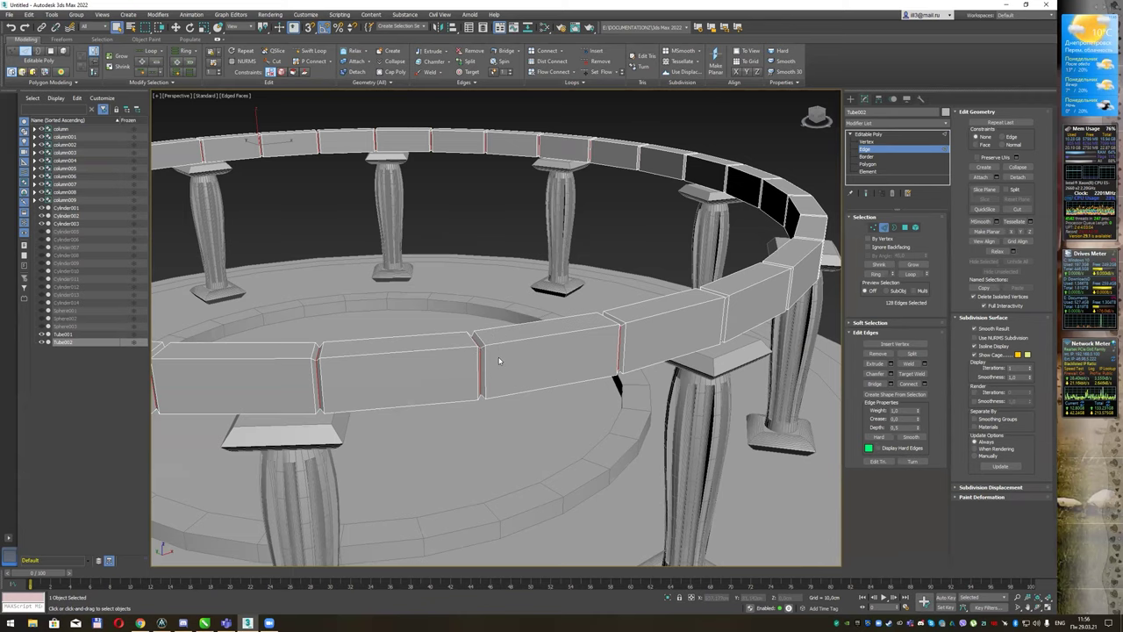
scroll(507, 287, "down", 3)
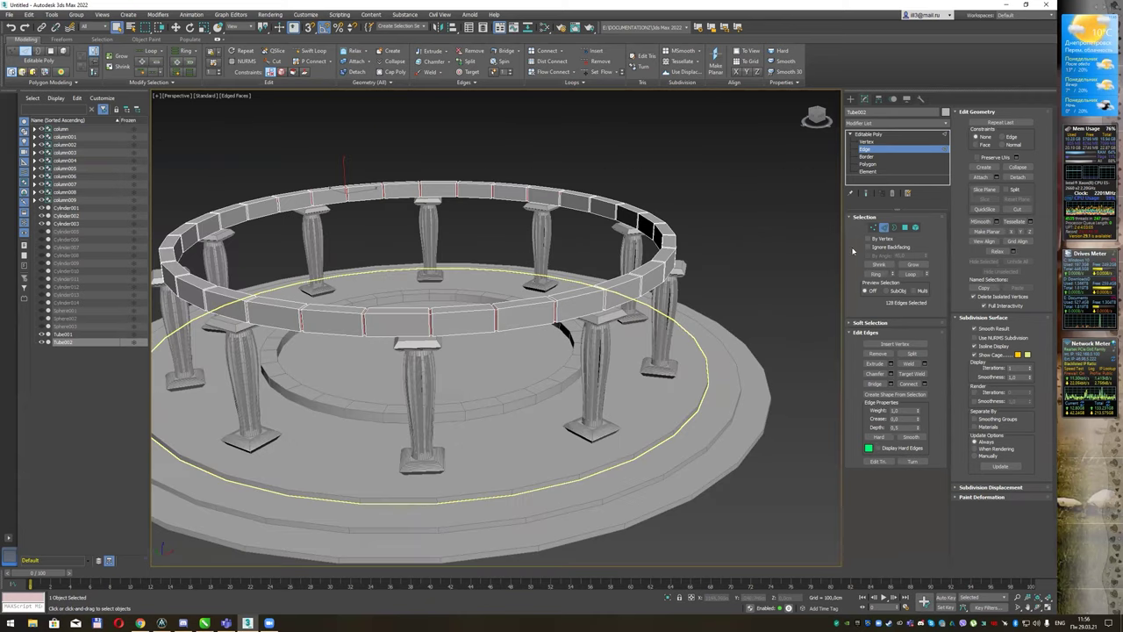
- Copy the ring upward and align its bottom onto the lower ring's top
key("2")
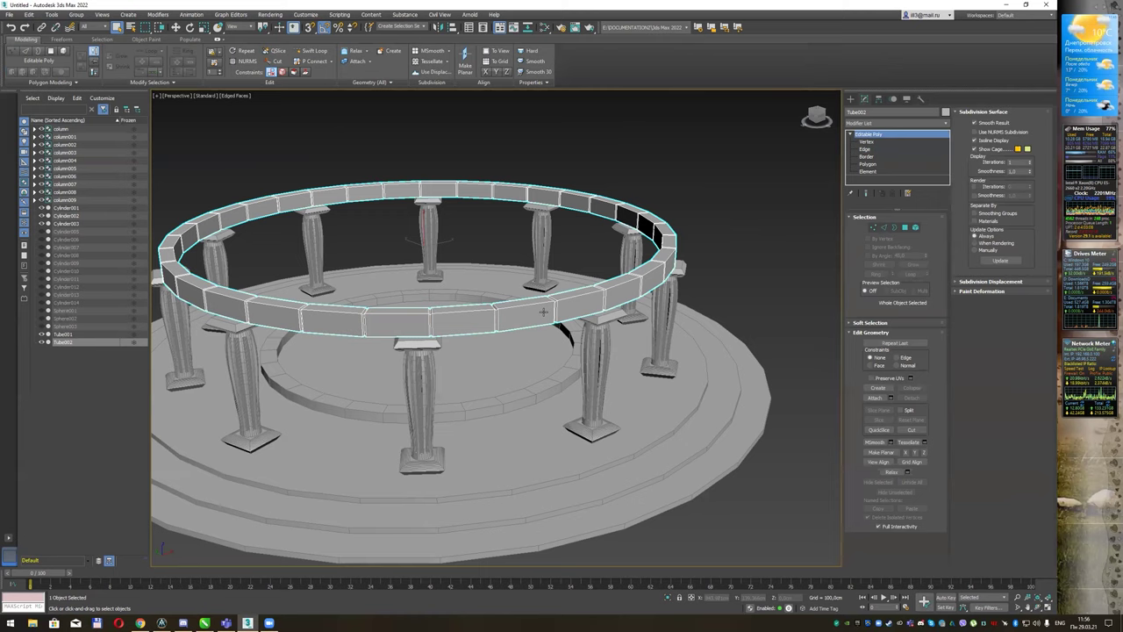
key("w")
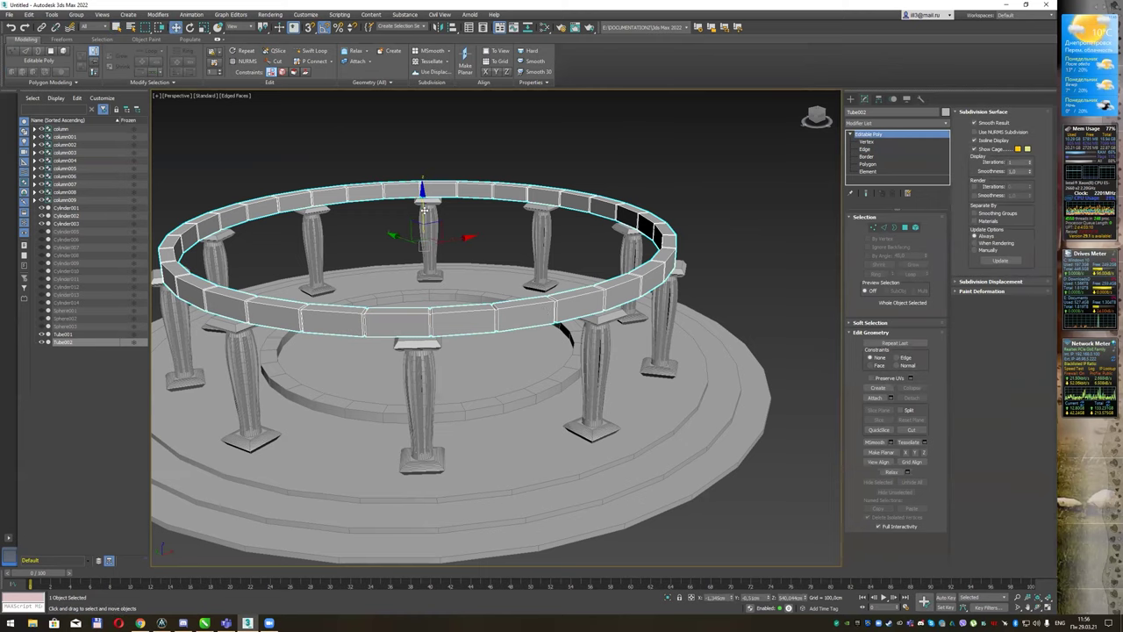
left_click_drag(423, 194, 422, 143)
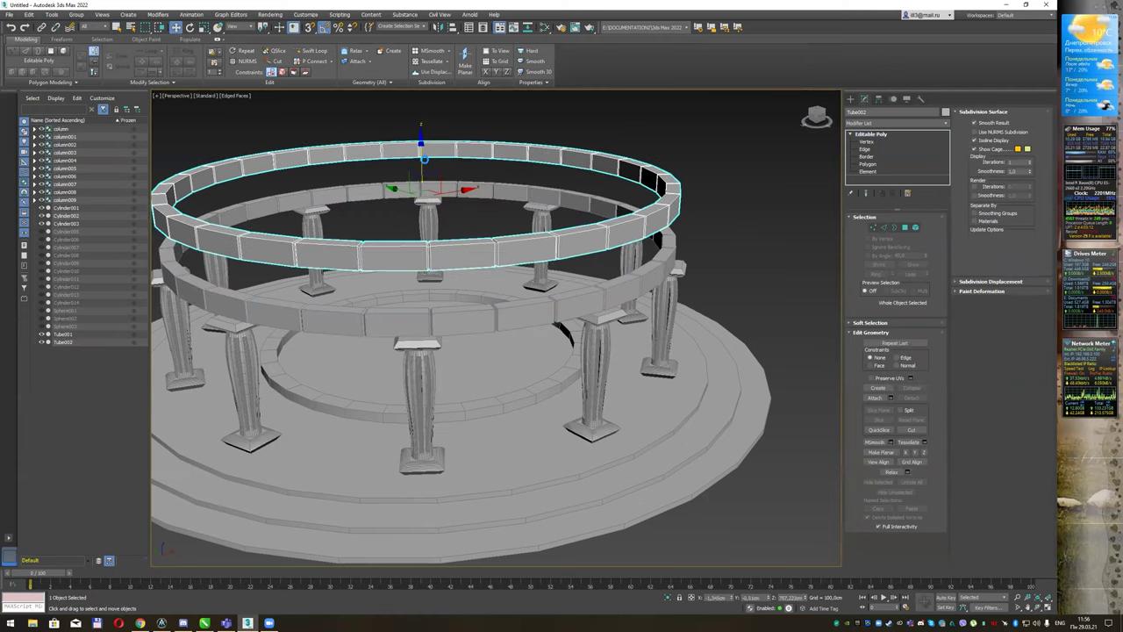
left_click(523, 347)
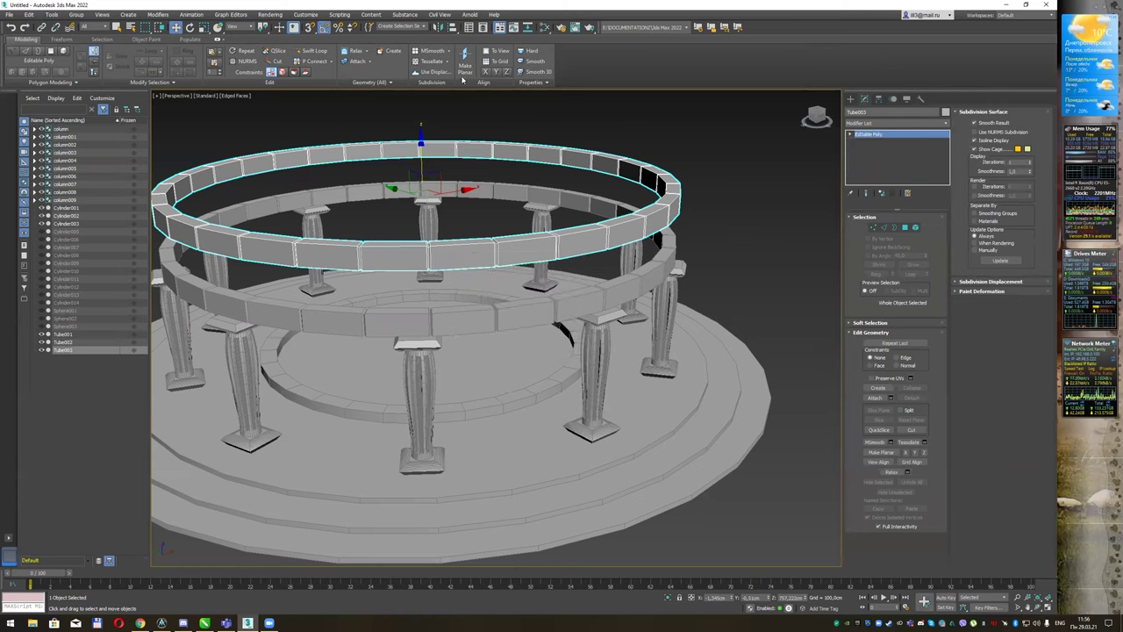
left_click(452, 27)
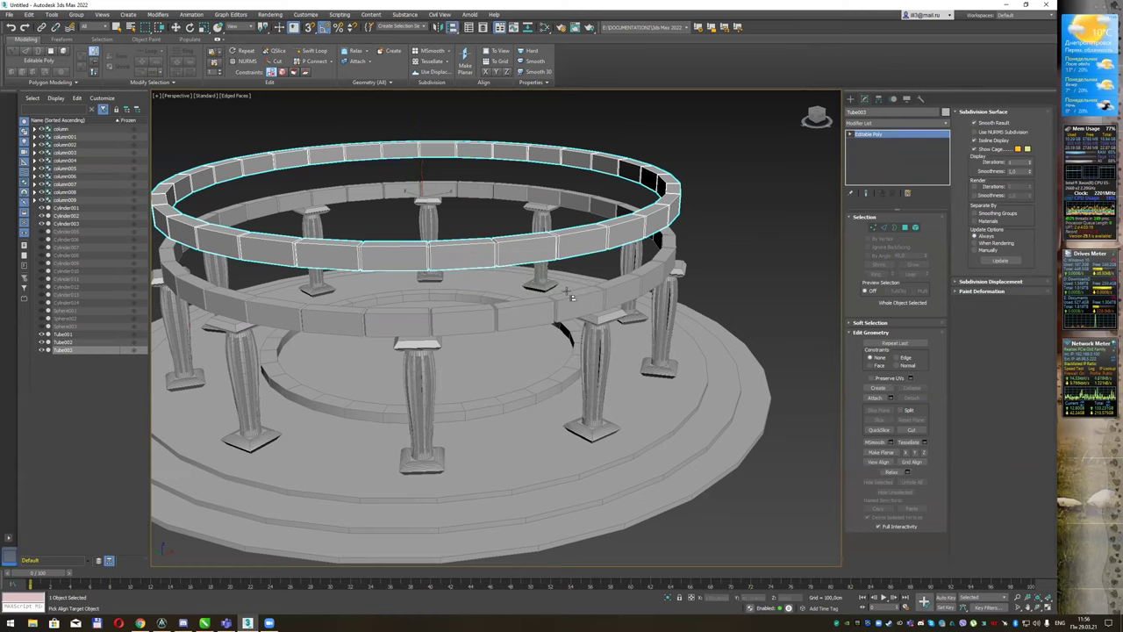
left_click(548, 312)
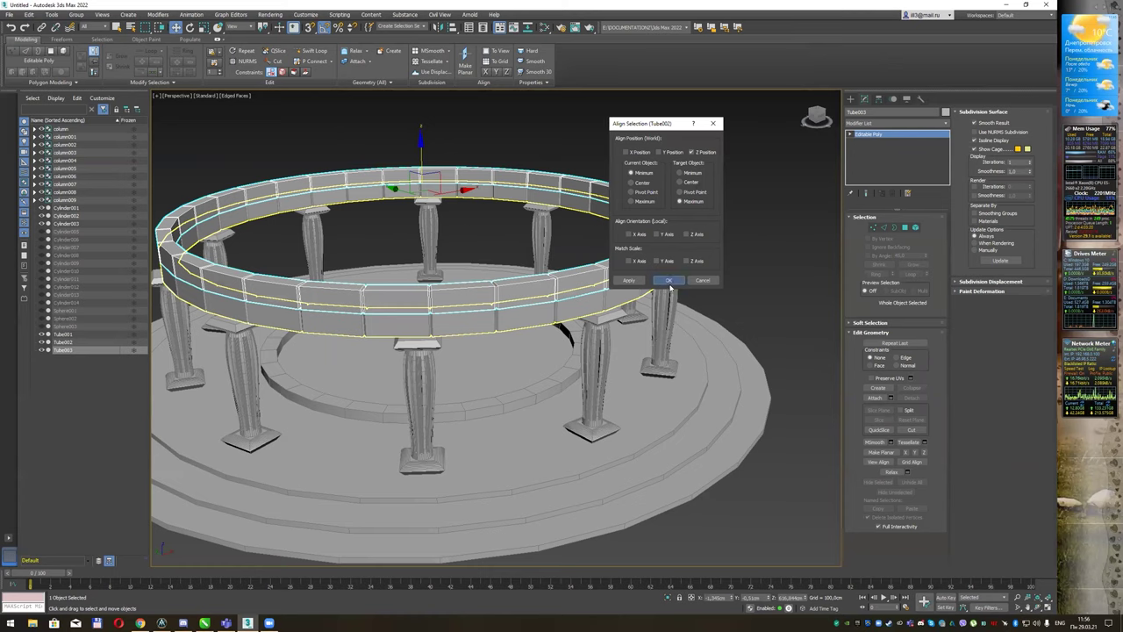
left_click(667, 281)
- Rotate the copy Tube003 slightly about Z to stagger its blocks
key("e")
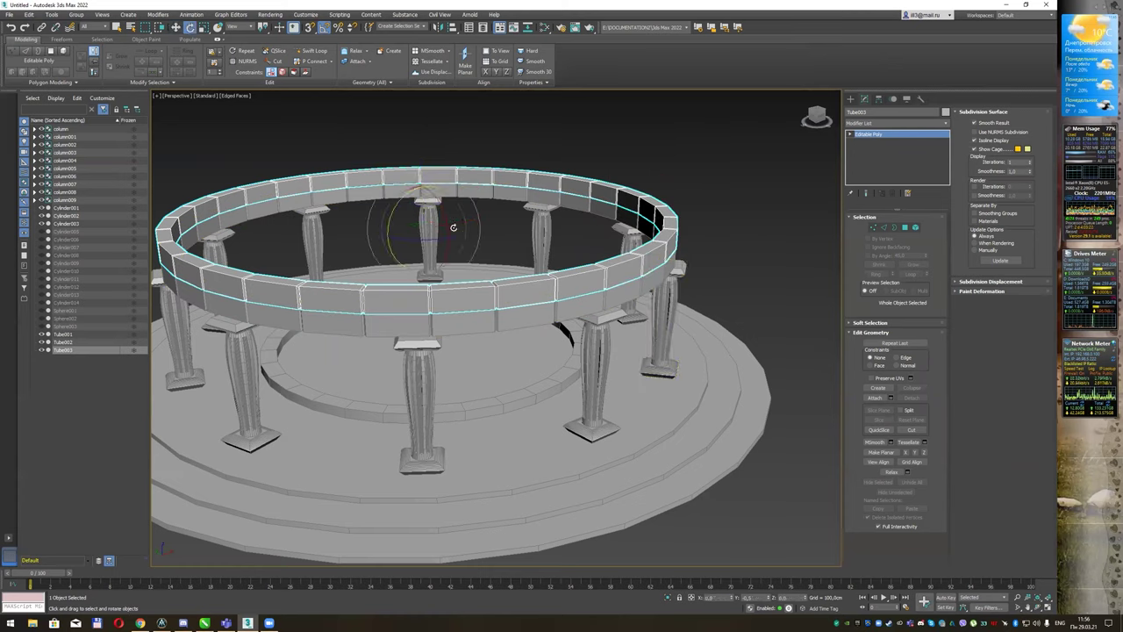
left_click_drag(454, 226, 441, 237)
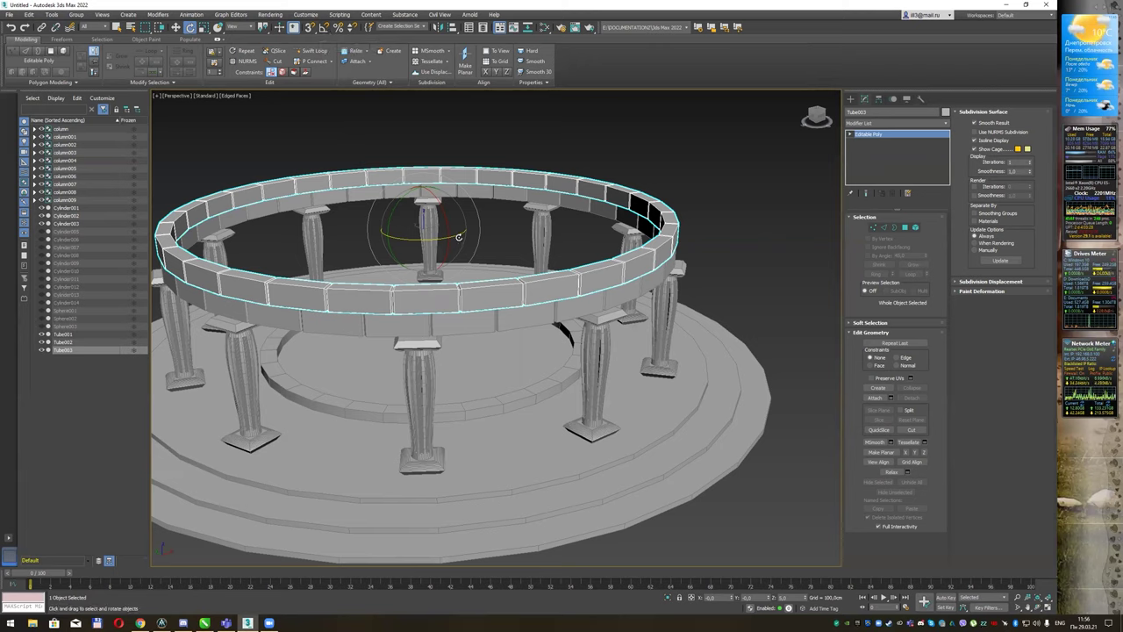
left_click_drag(457, 236, 459, 235)
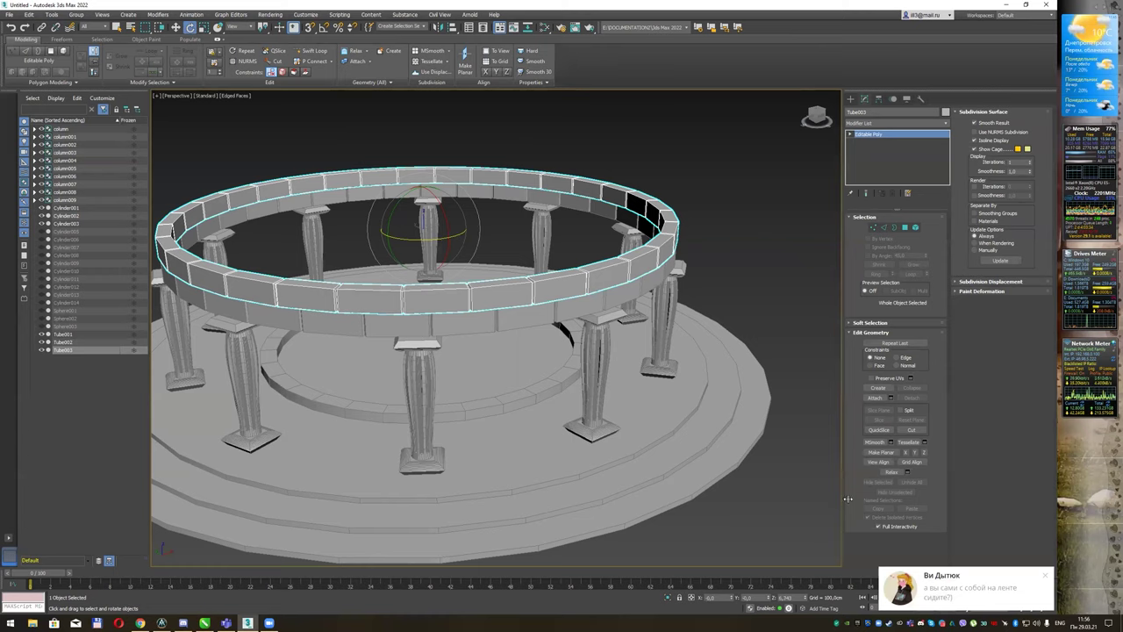
mouse_move(965, 586)
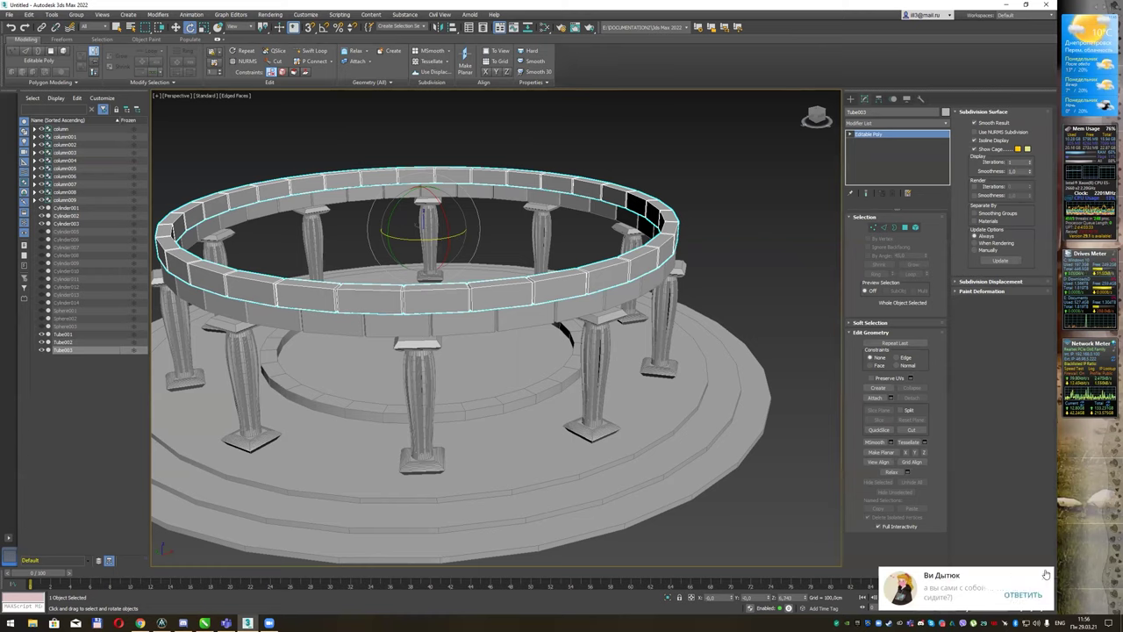
- Copy the top ring upward and align it Z min-to-max onto the ring below
left_click(1044, 577)
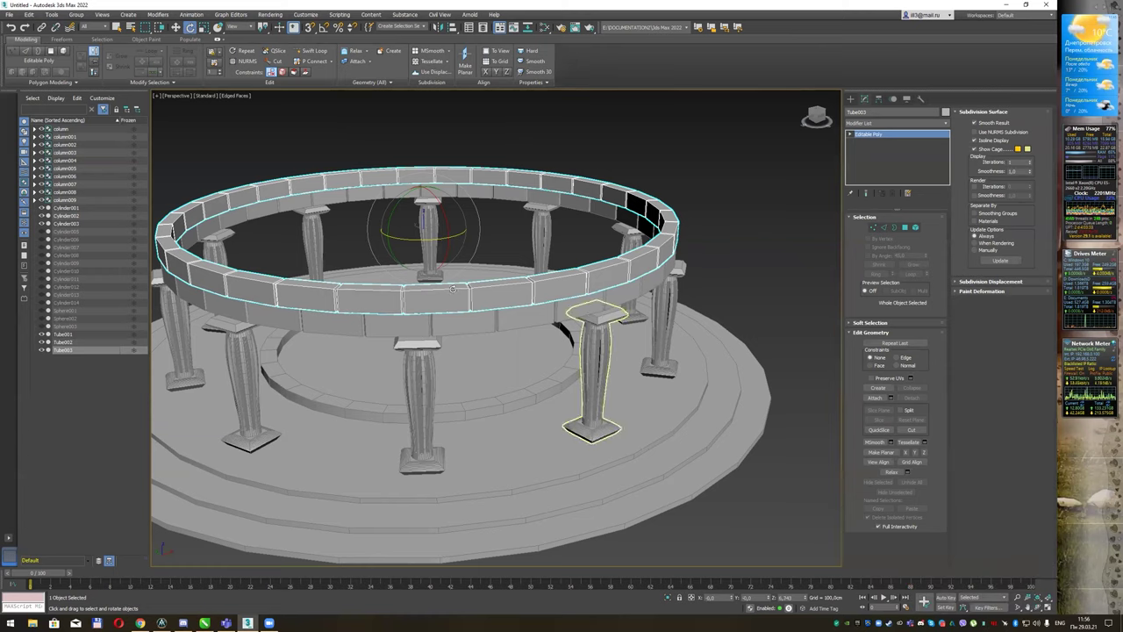
key("w")
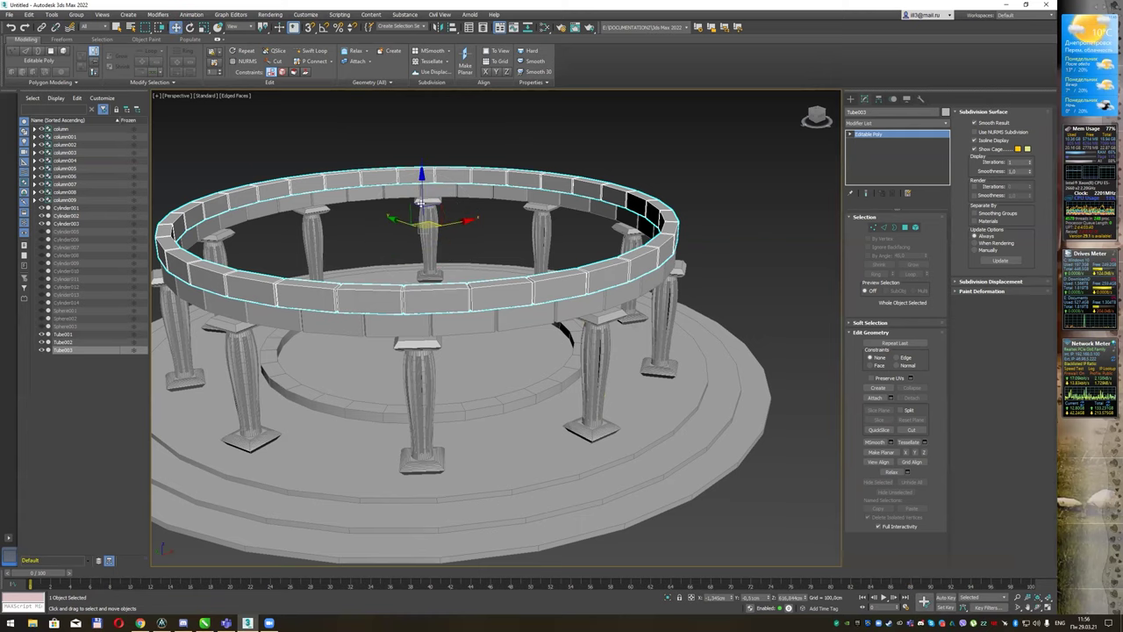
left_click_drag(421, 166, 421, 141, "shift")
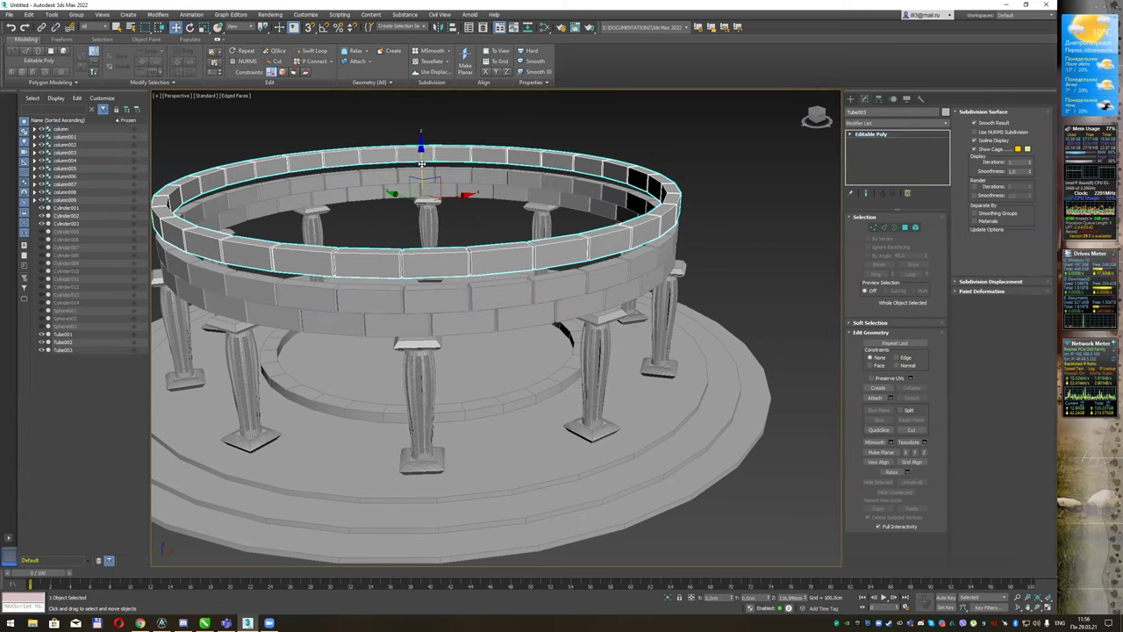
left_click(525, 349)
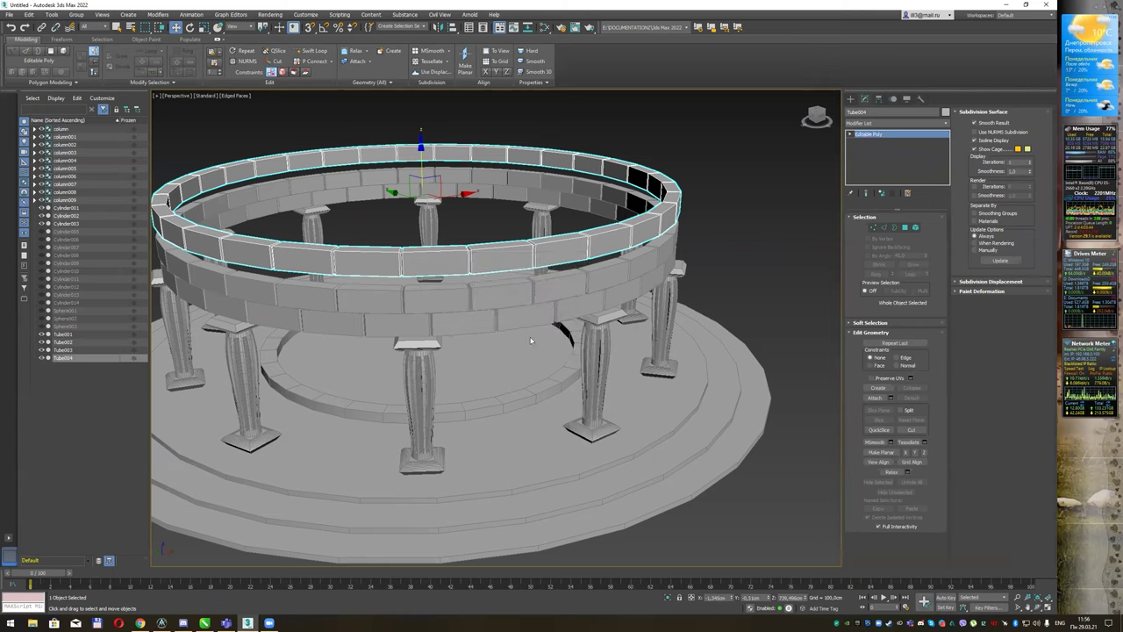
key("alt+a")
left_click(566, 282)
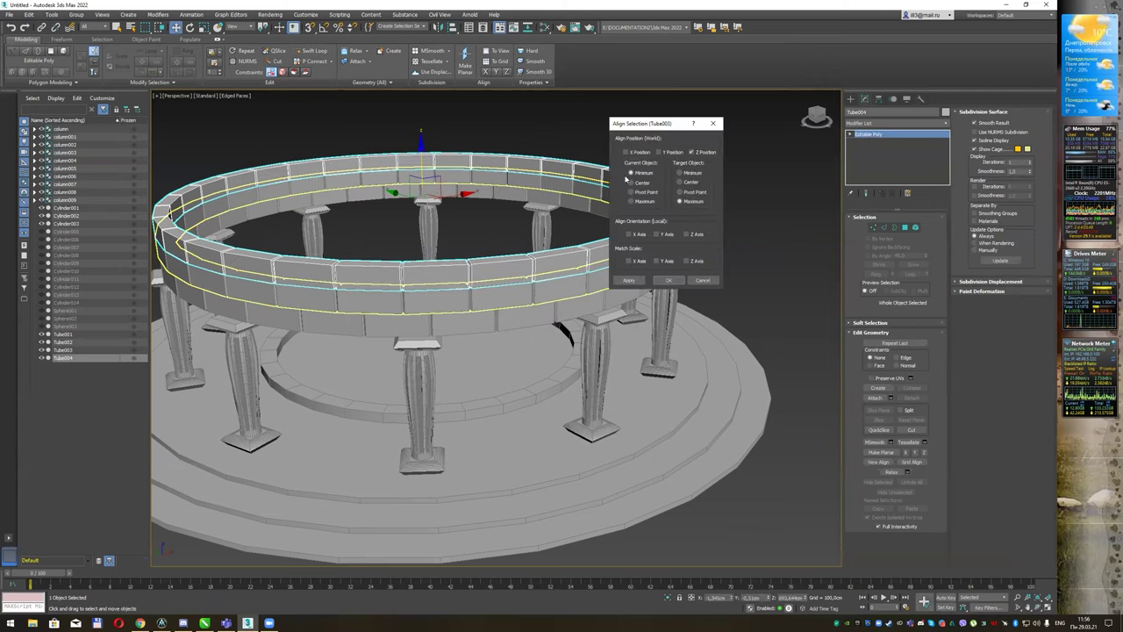
left_click_drag(645, 128, 674, 128)
left_click(698, 280)
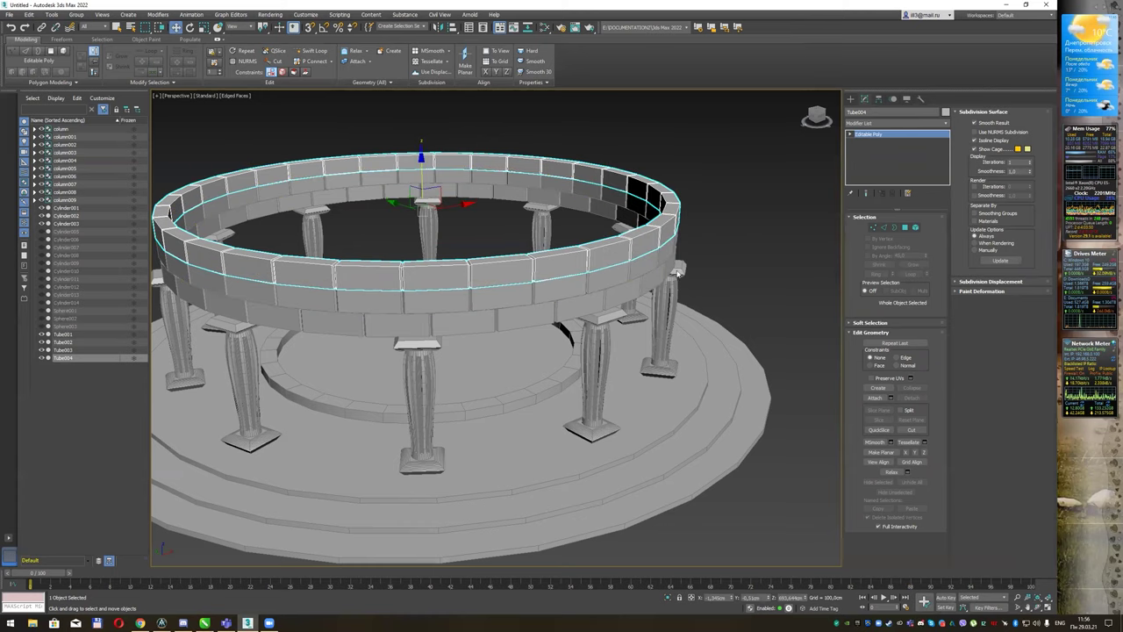
- Rotate the new top ring Tube004 about Z to stagger its blocks, then deselect it
key("e")
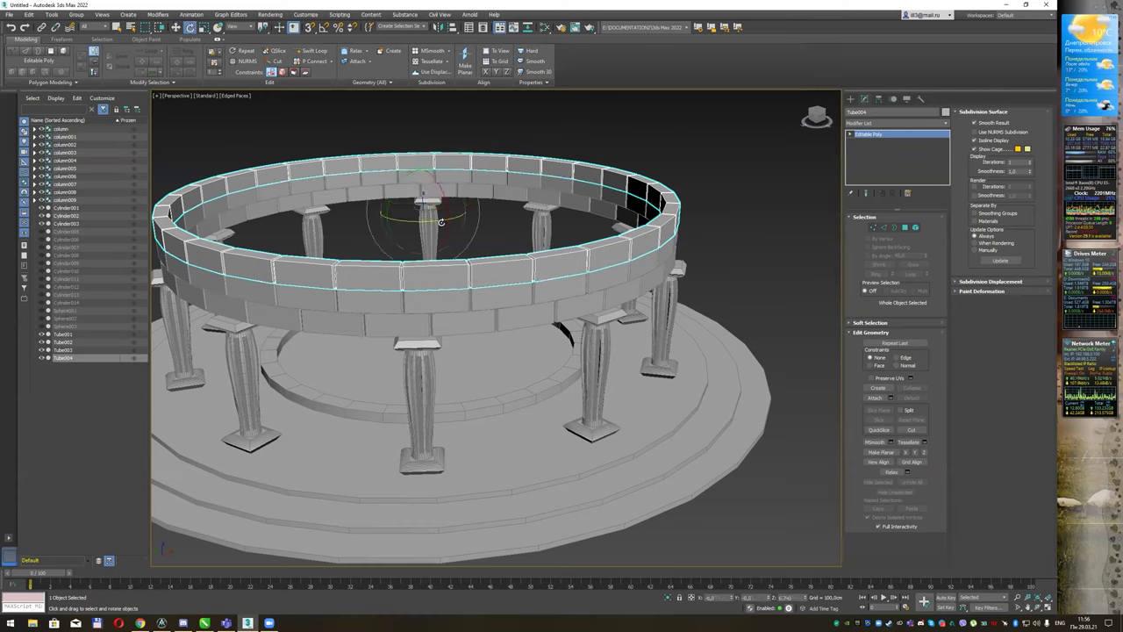
left_click_drag(440, 220, 446, 219)
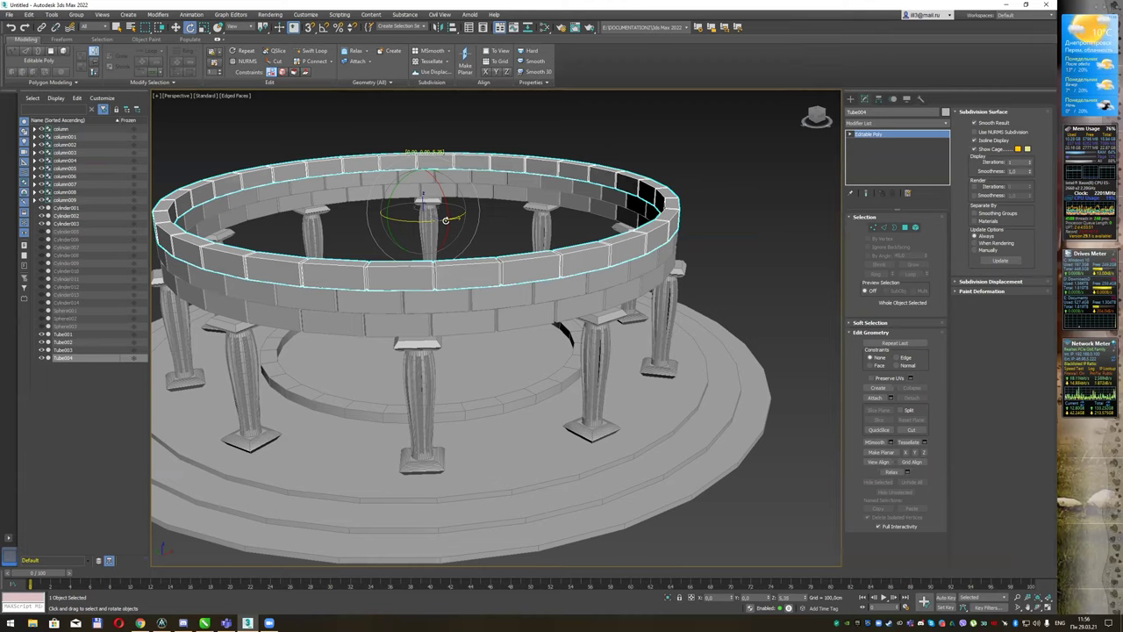
left_click_drag(446, 220, 446, 219)
key("q")
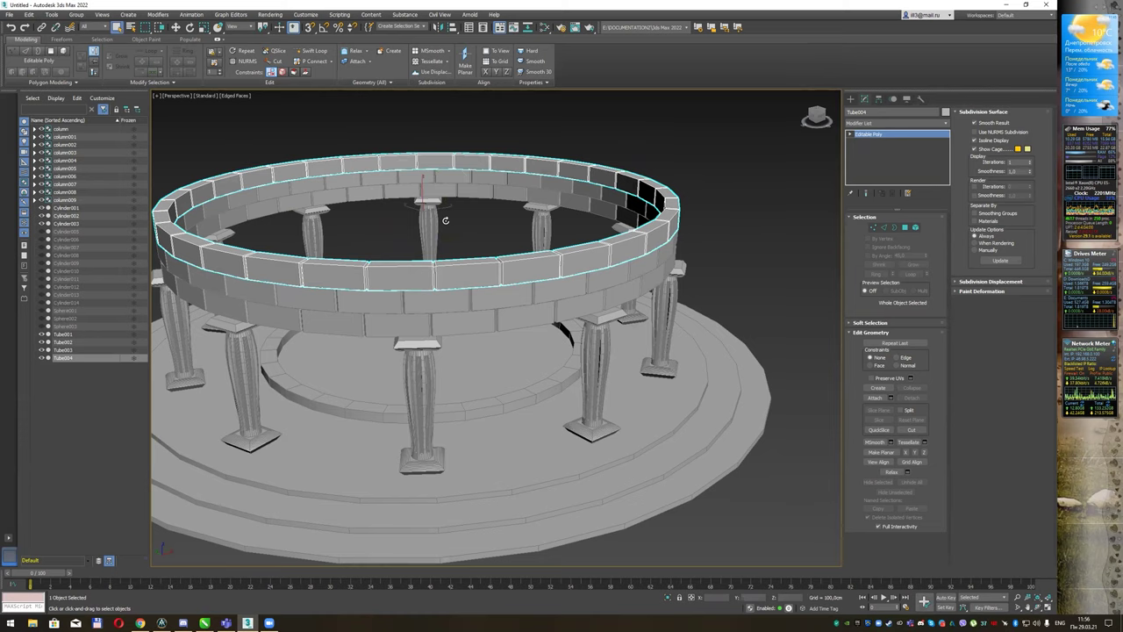
middle_click_drag(512, 204, 536, 164, "alt")
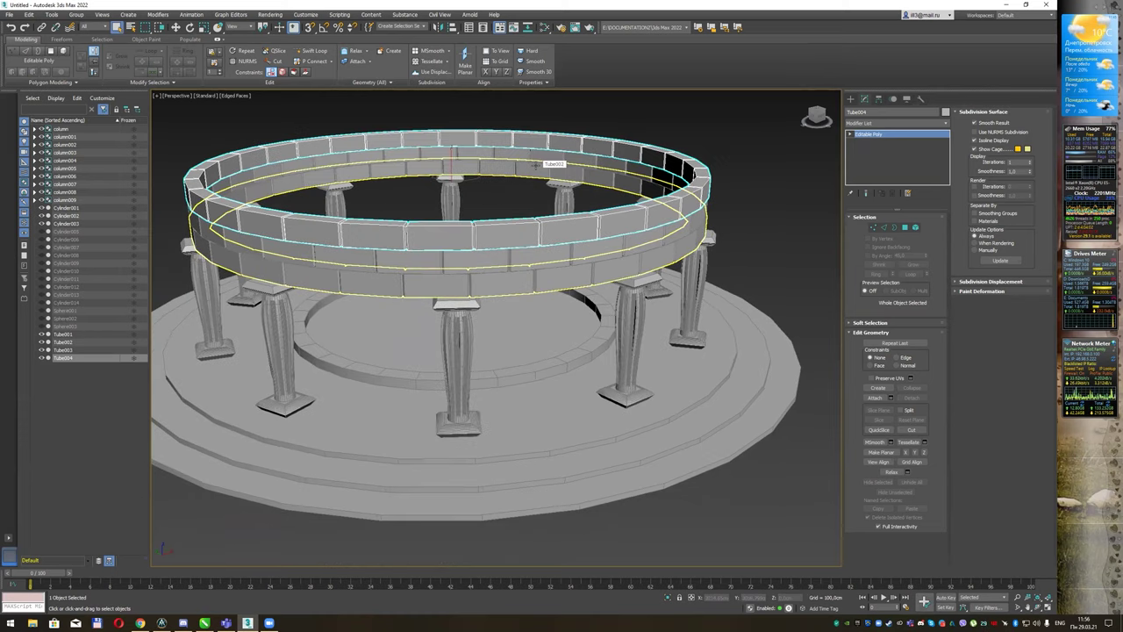
key("ctrl+d")
middle_click_drag(570, 188, 601, 187, "alt")
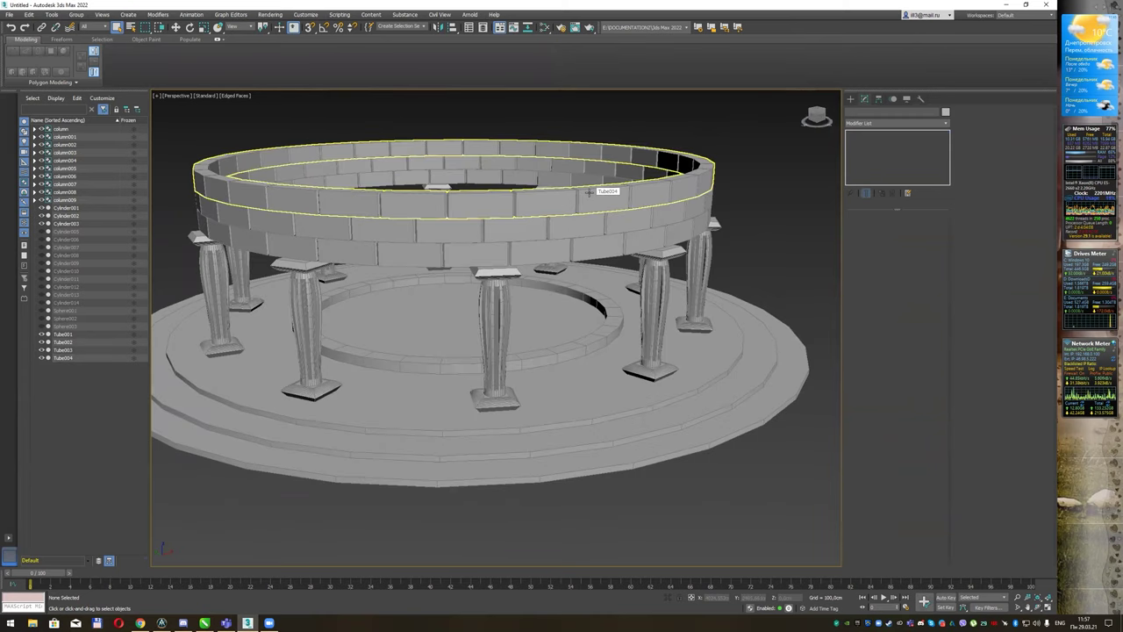
- Save the scene as 1.max on the Desktop, then bring Chrome to the front
key("ctrl+s")
left_click(24, 95)
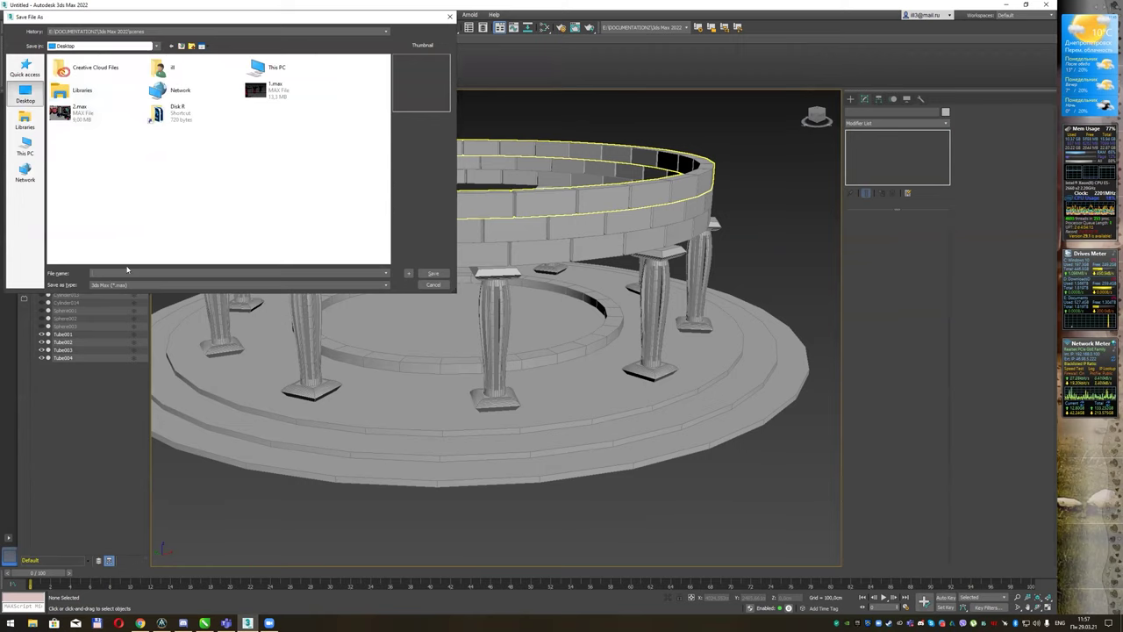
left_click(124, 279)
type("3")
left_click(433, 273)
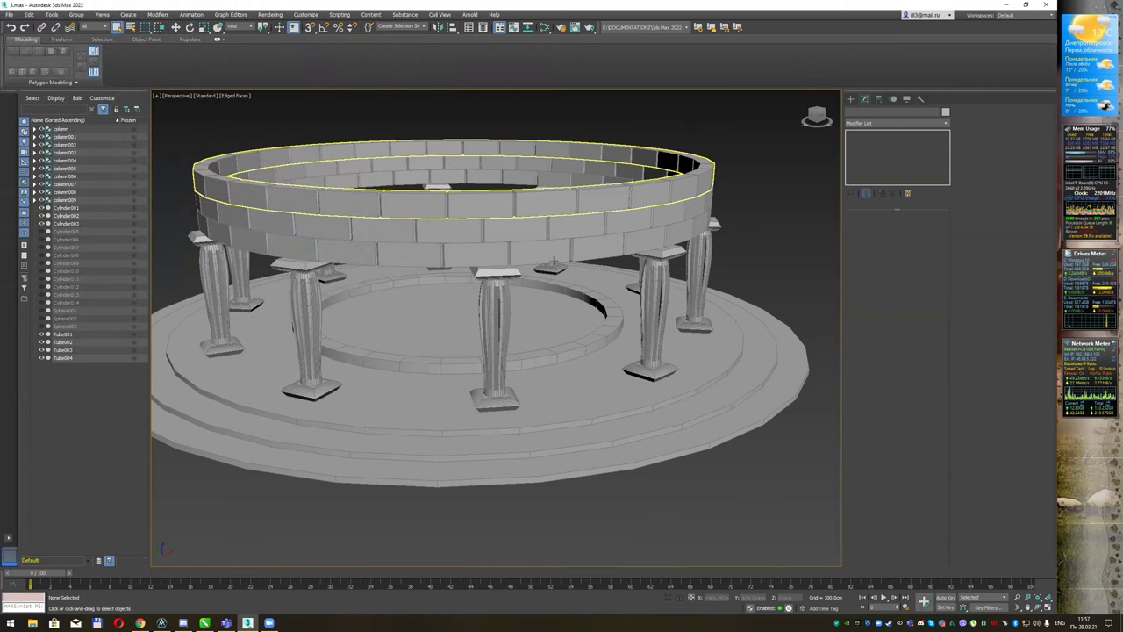
mouse_move(552, 261)
middle_mouse_down("alt")
mouse_move(582, 240)
mouse_move(601, 247)
mouse_move(624, 223)
middle_mouse_up("alt")
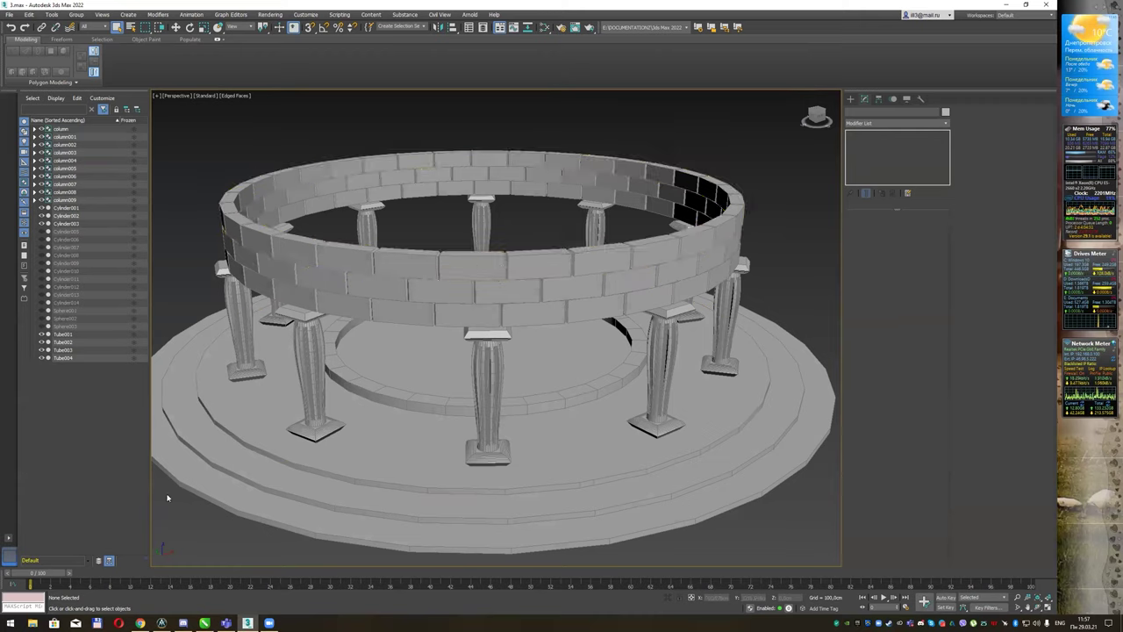
left_click(140, 623)
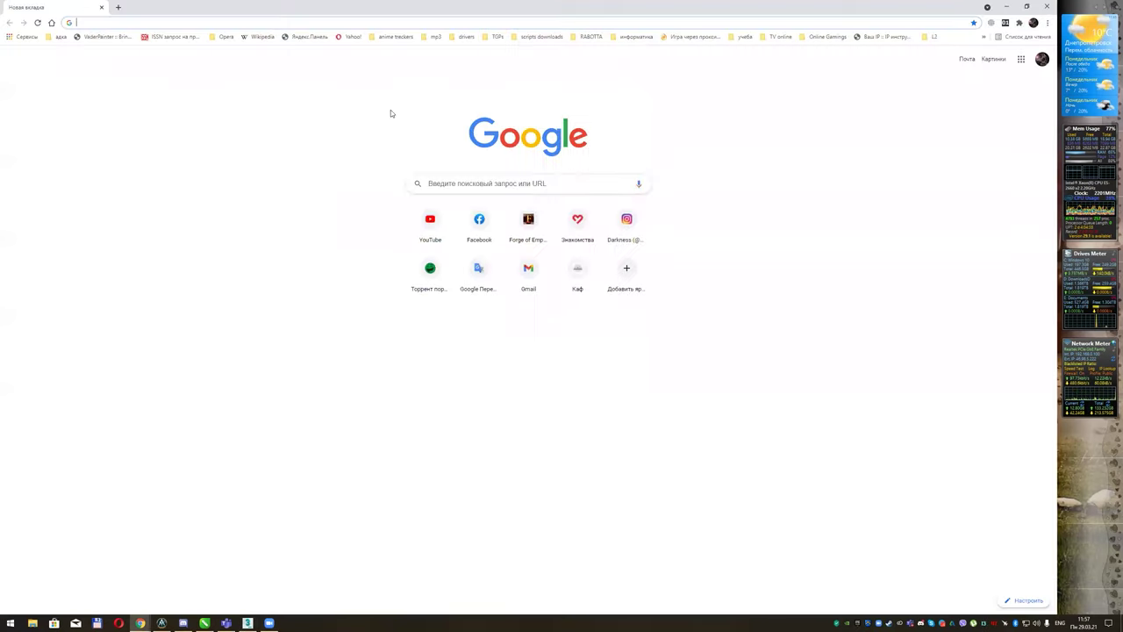
- Search Google Images for 'граніт текстура' limited to large images
left_click(151, 24)
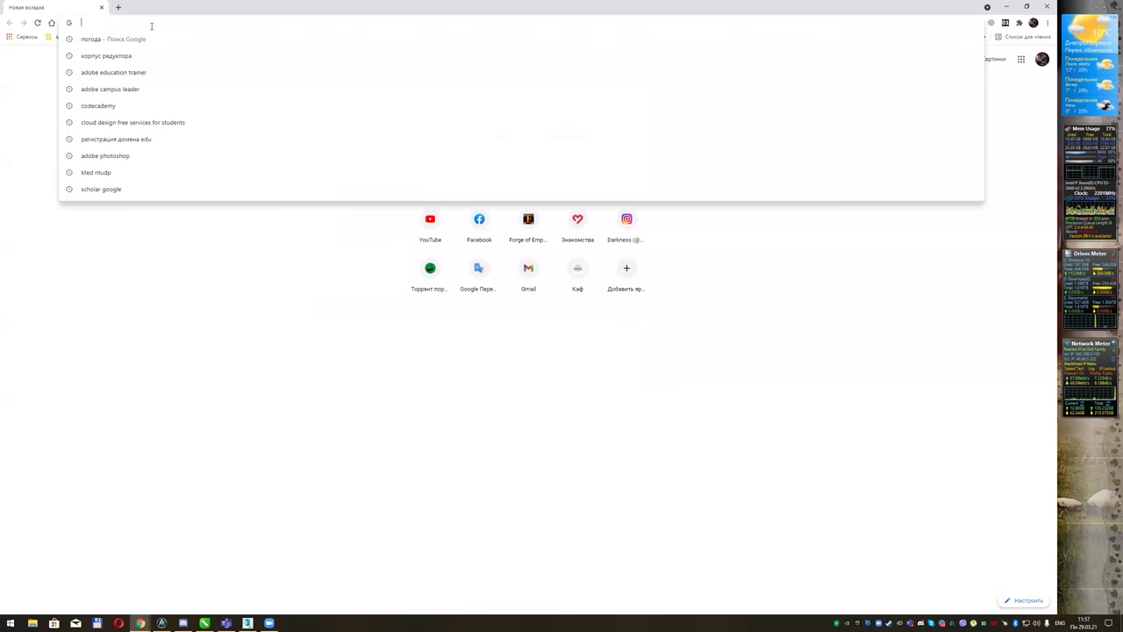
type("граніт текстура")
key("Return")
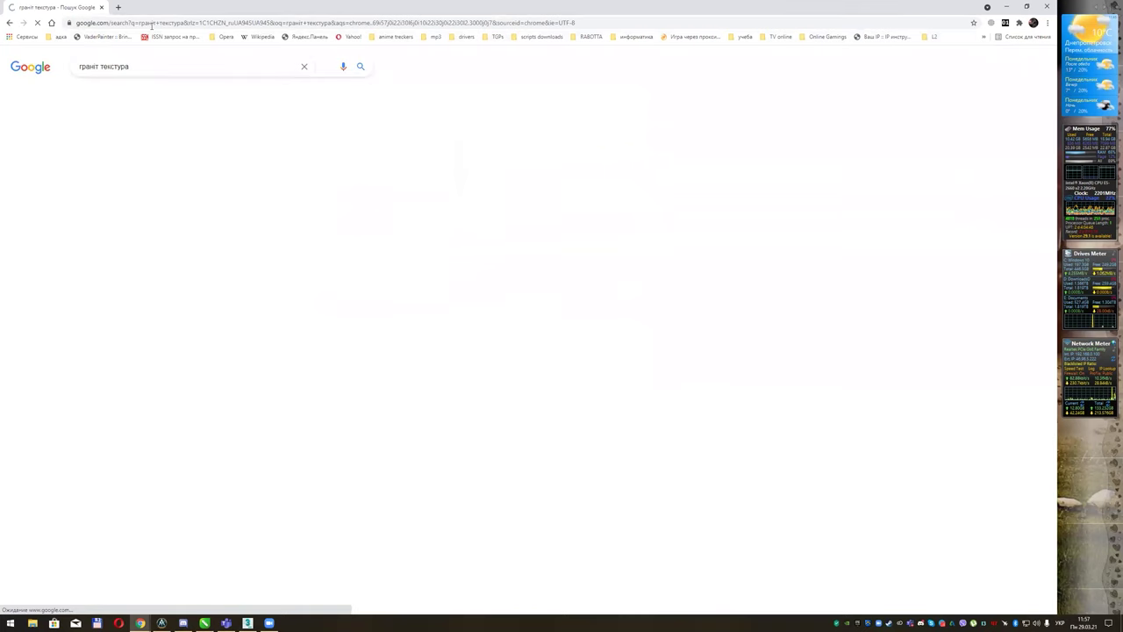
left_click(141, 94)
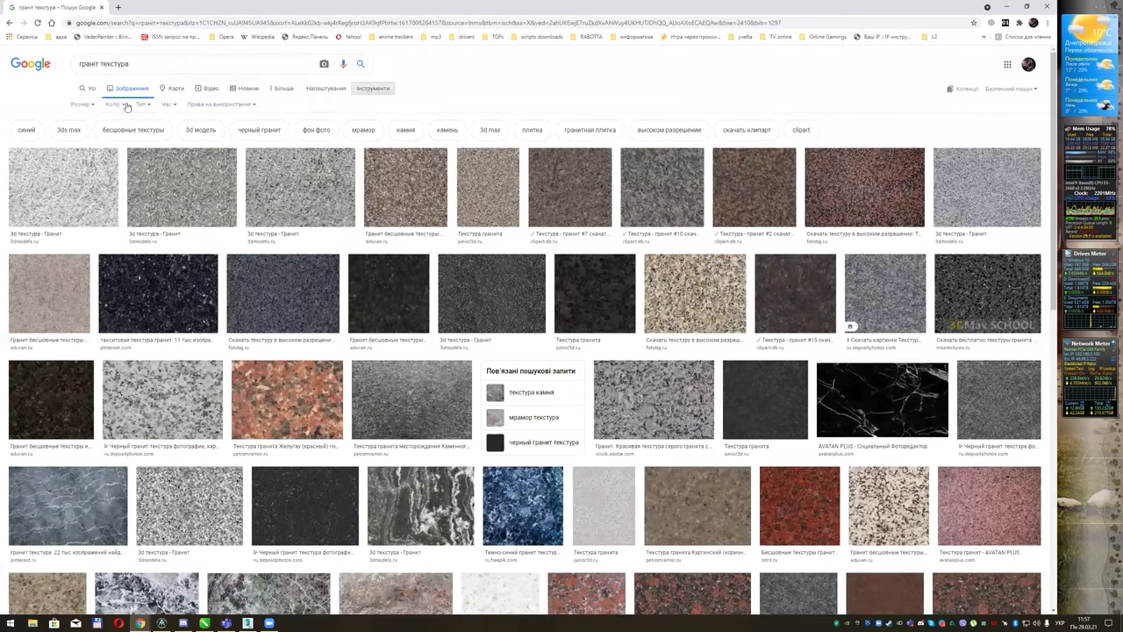
left_click(83, 105)
left_click(85, 136)
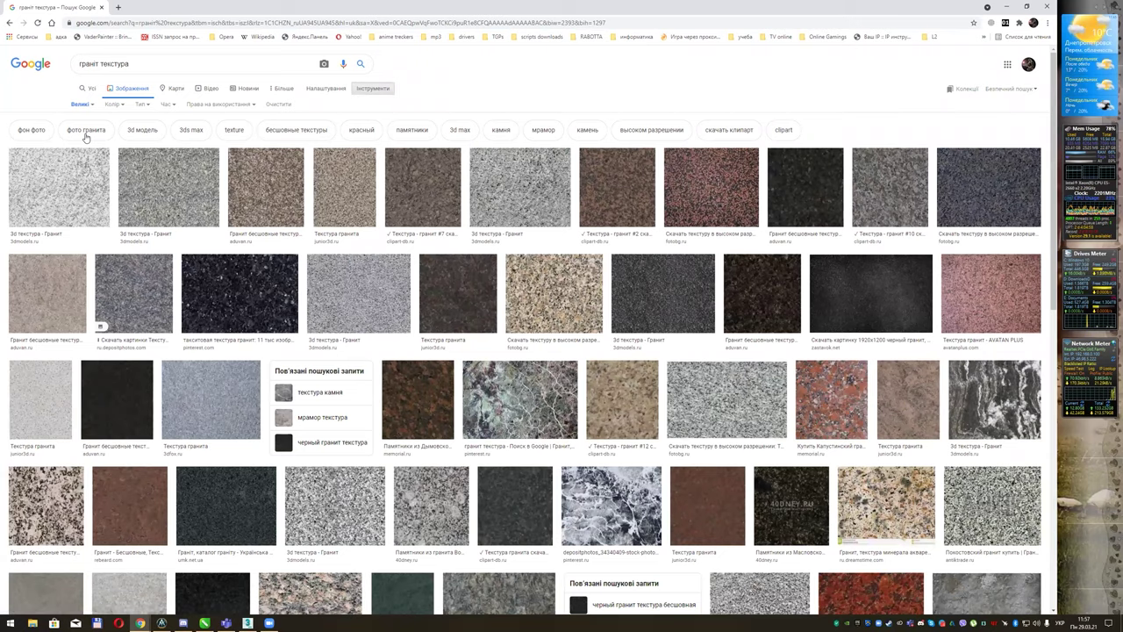
- Save the speckled granite image as granit_texture1825.jpg into the 3ds Max Textures folder
left_click(517, 179)
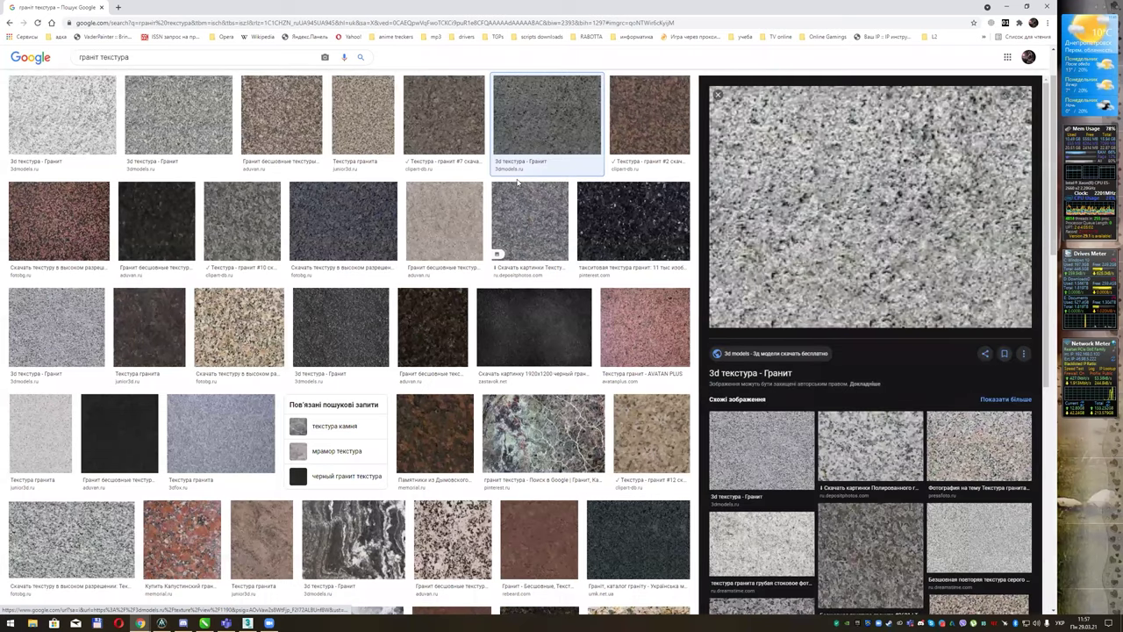
mouse_move(870, 207)
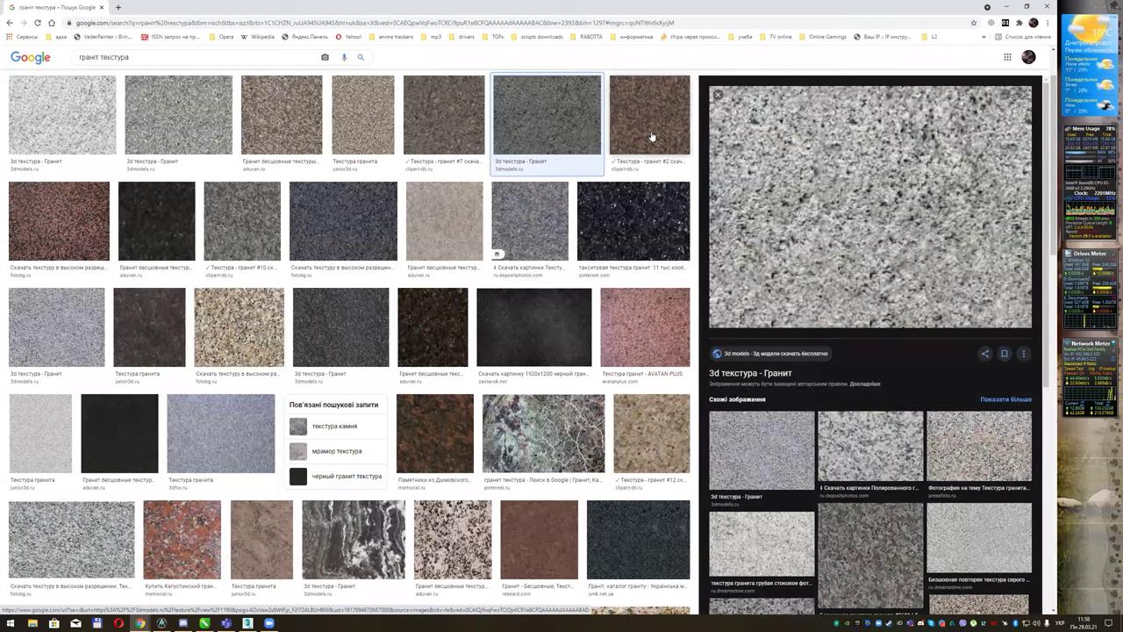
left_click(652, 138)
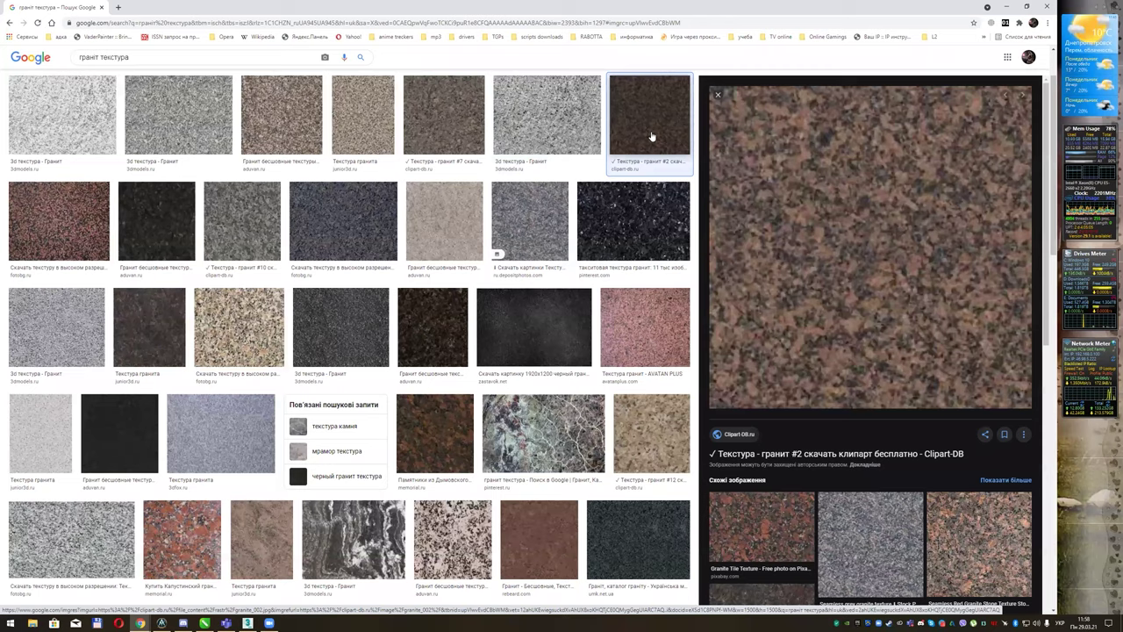
left_click(264, 316)
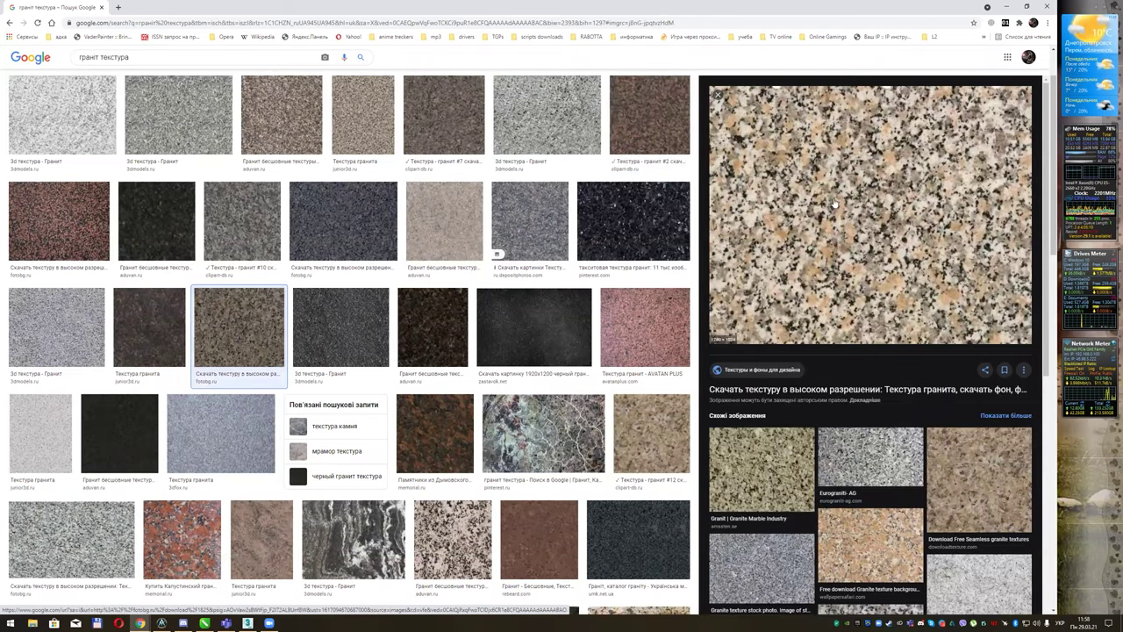
right_click(796, 186)
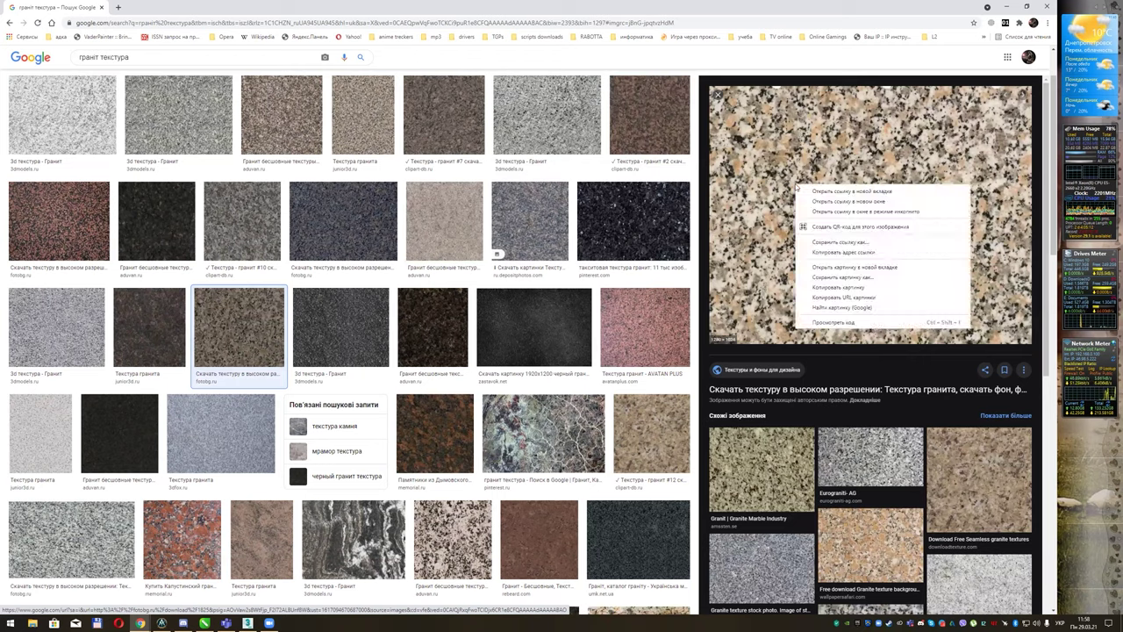
left_click(882, 279)
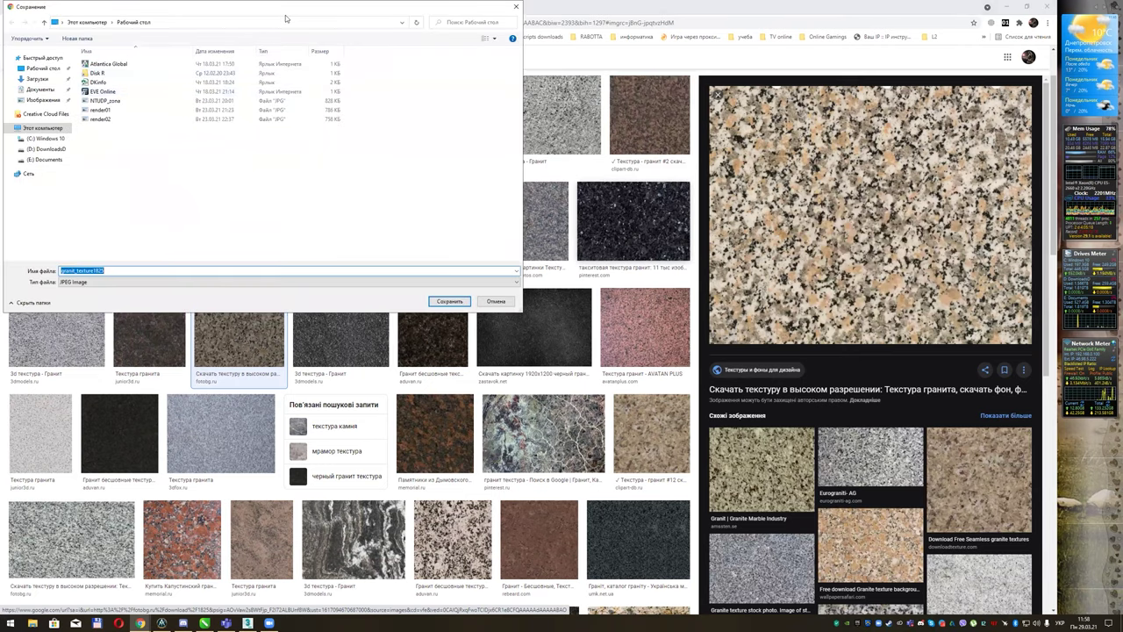
double_click(114, 74)
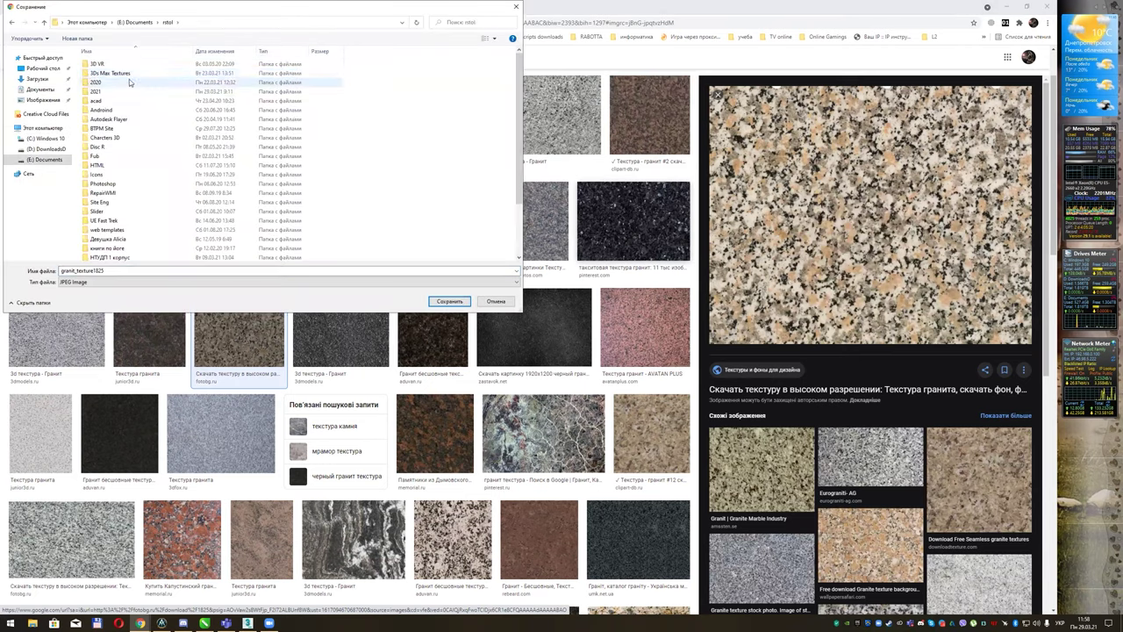
double_click(112, 73)
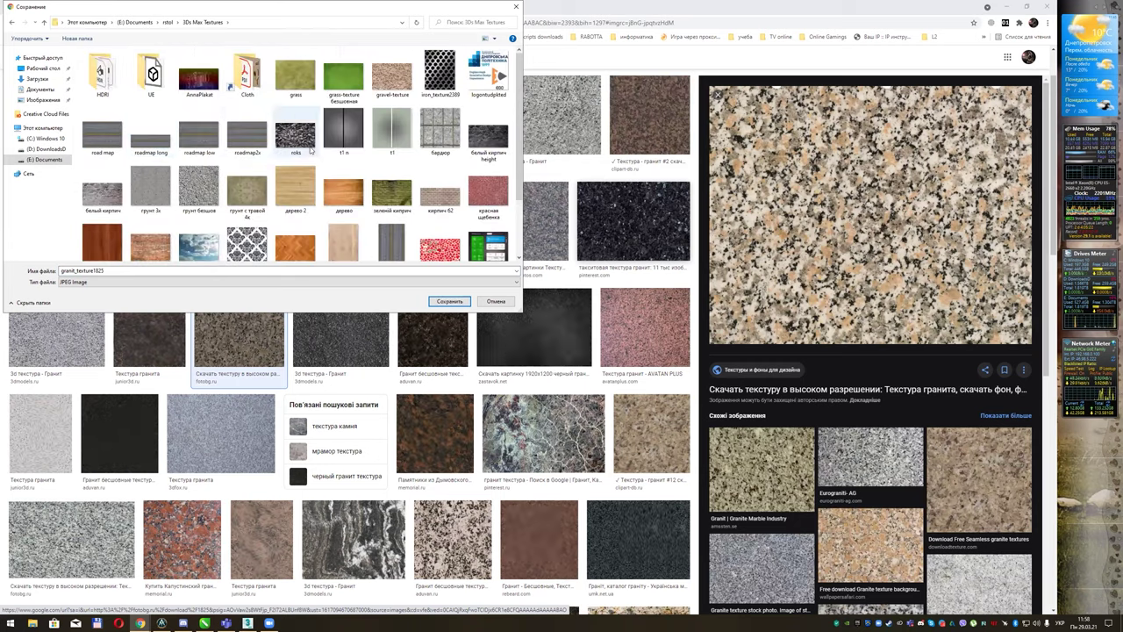
double_click(144, 270)
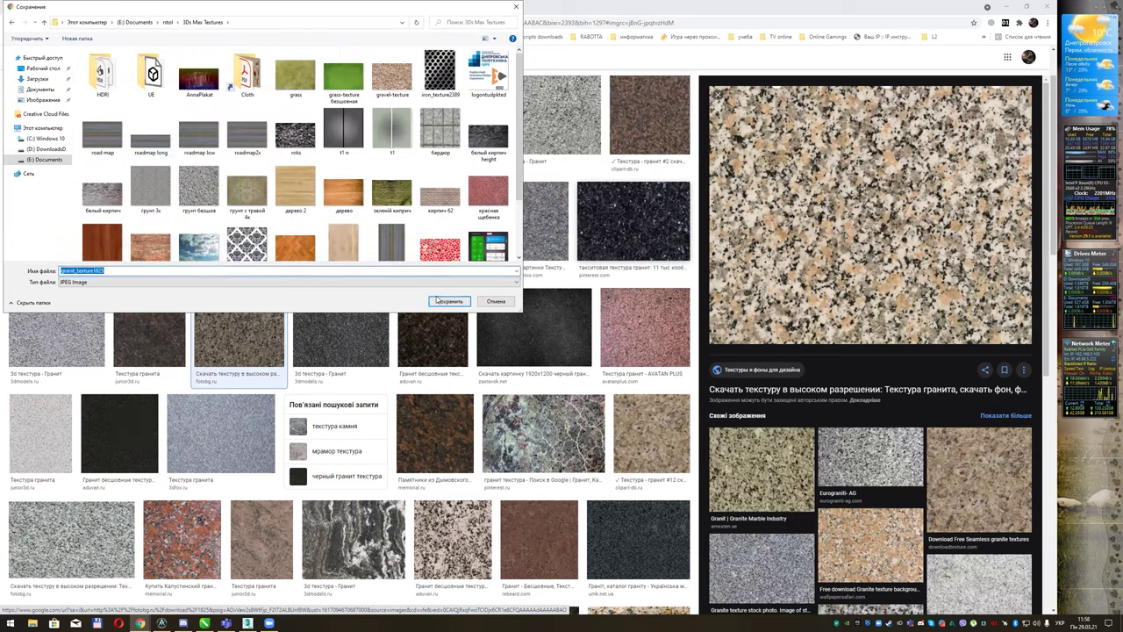
left_click(437, 300)
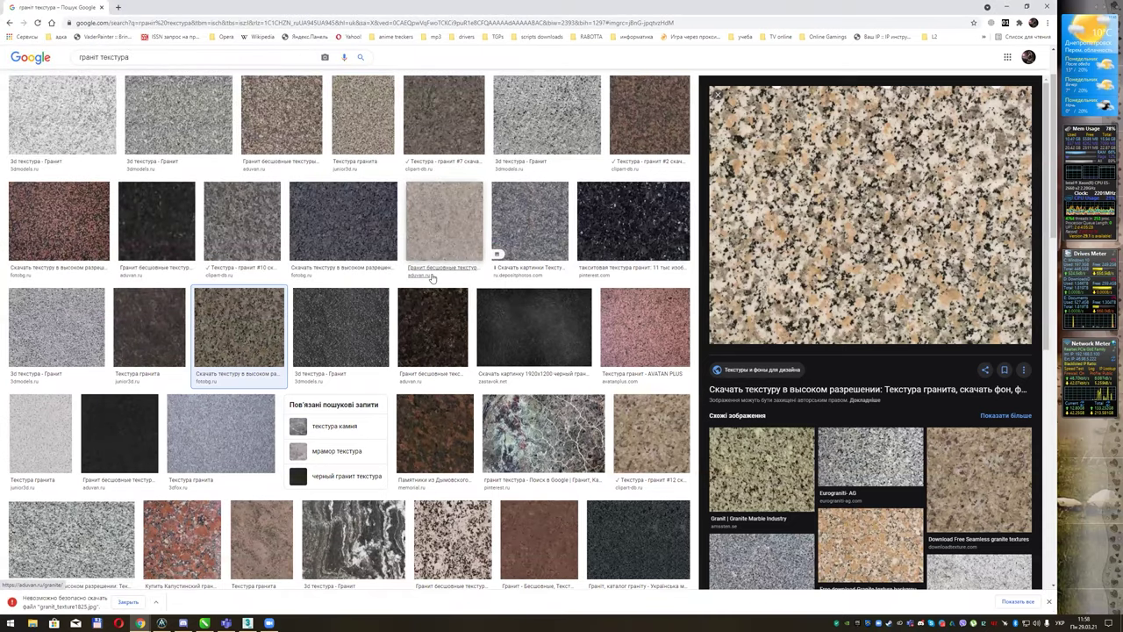
- Save a grey granite image as granit_texture1857.jpg, then return to 3ds Max
scroll(432, 277, "down", 5)
scroll(432, 277, "down", 4)
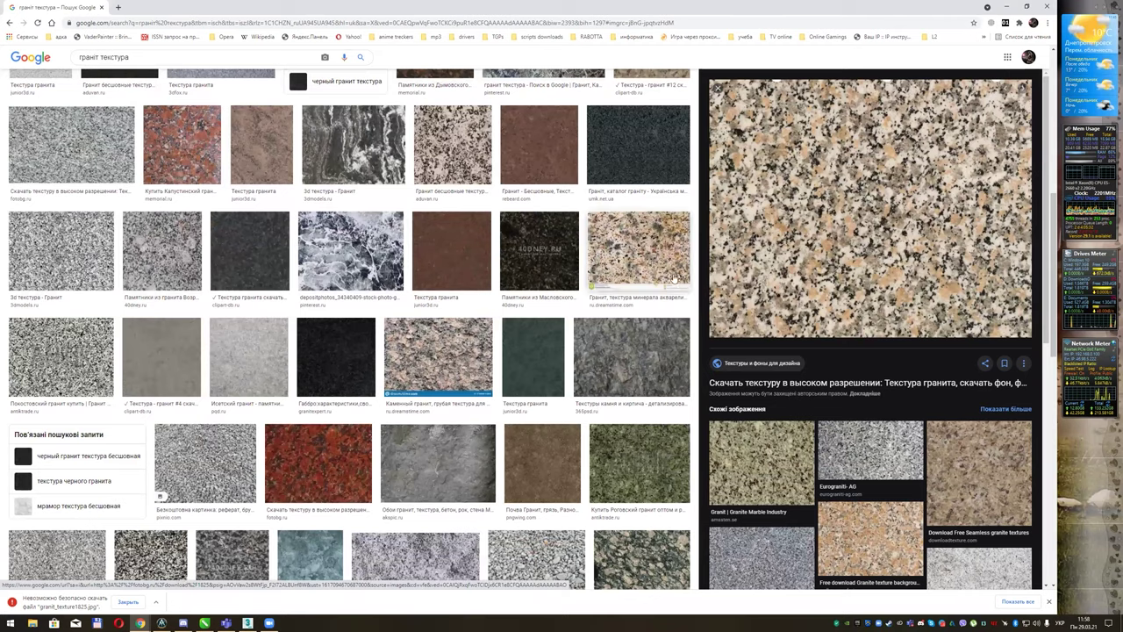
left_click(83, 251)
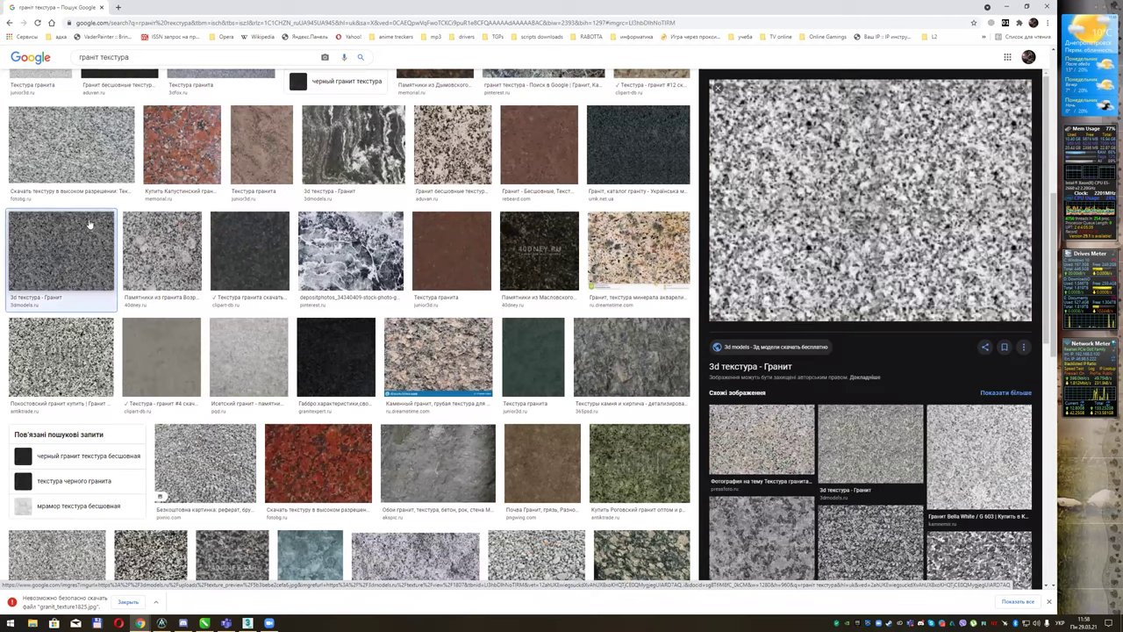
left_click(87, 162)
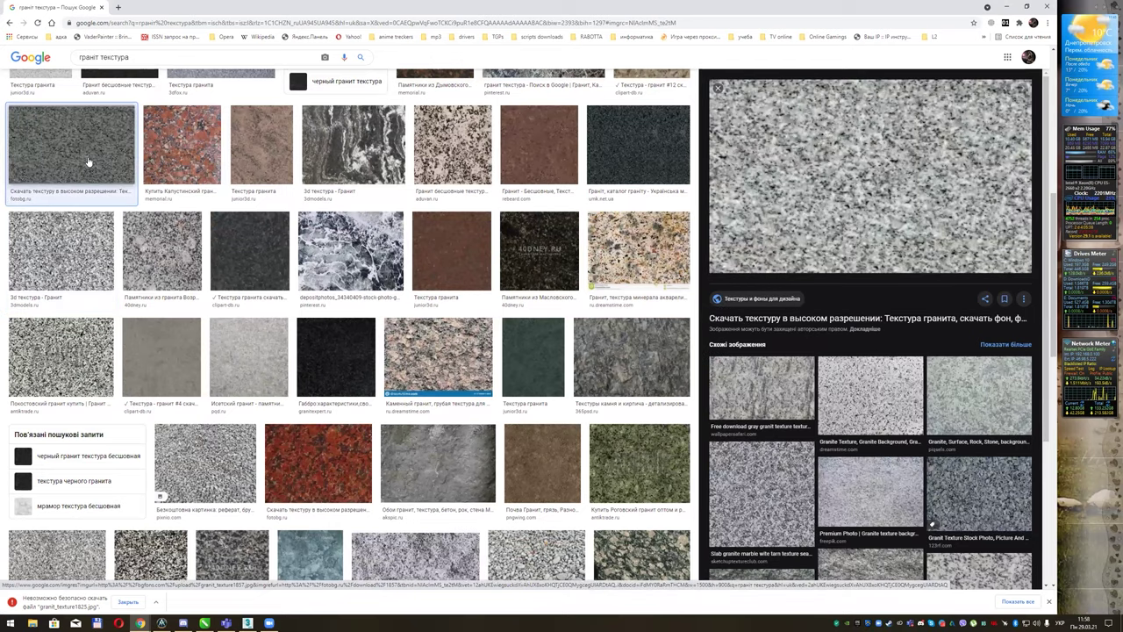
right_click(820, 170)
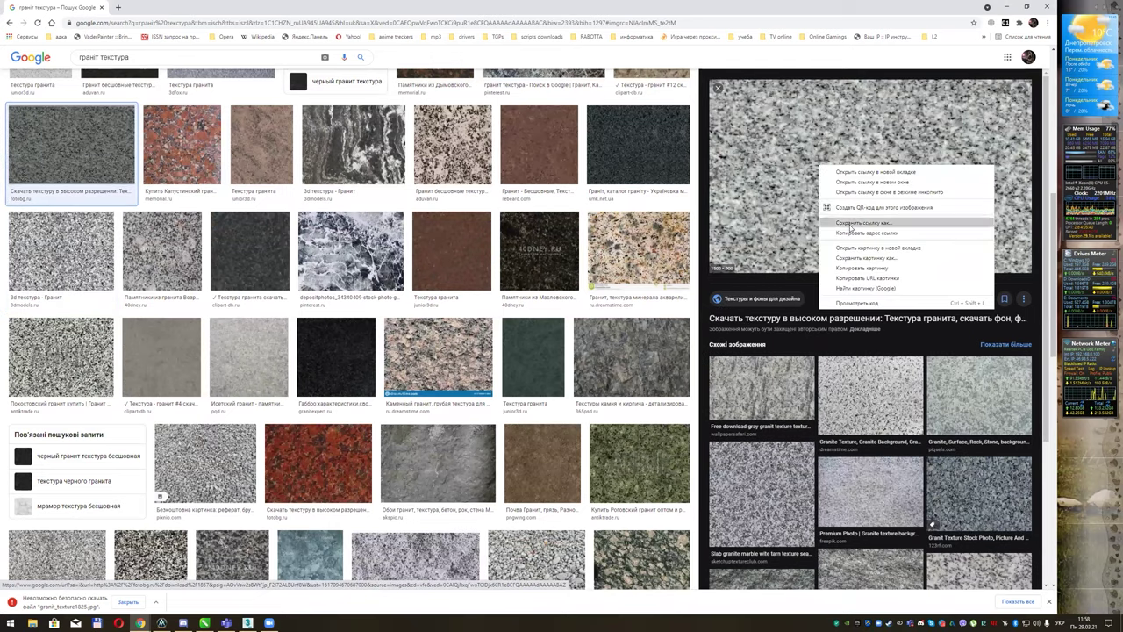
left_click(860, 258)
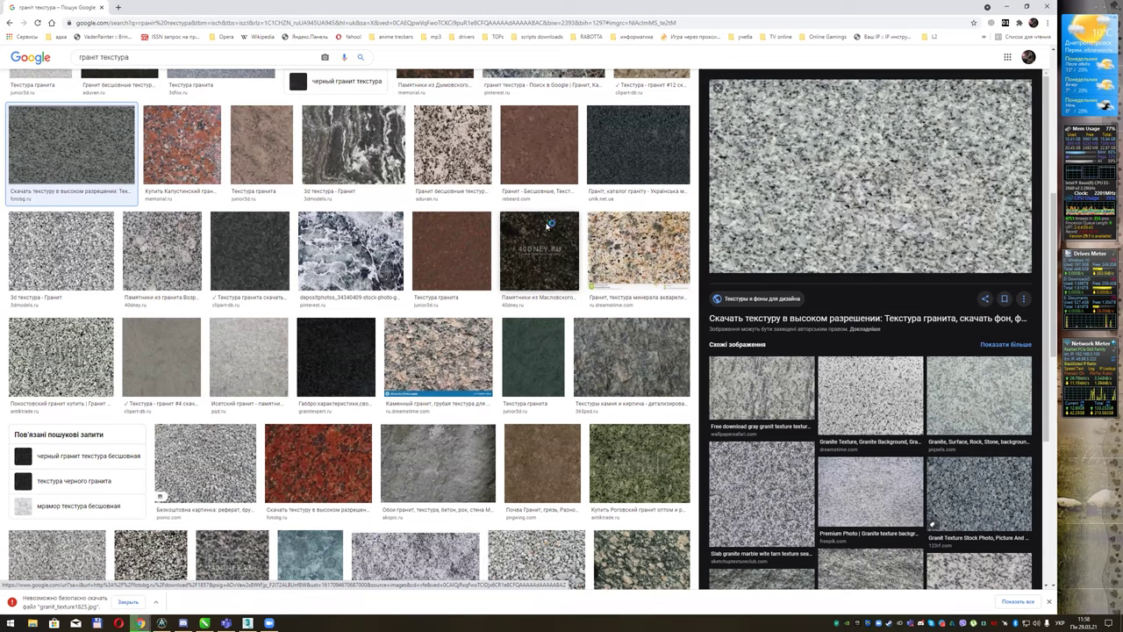
key("Return")
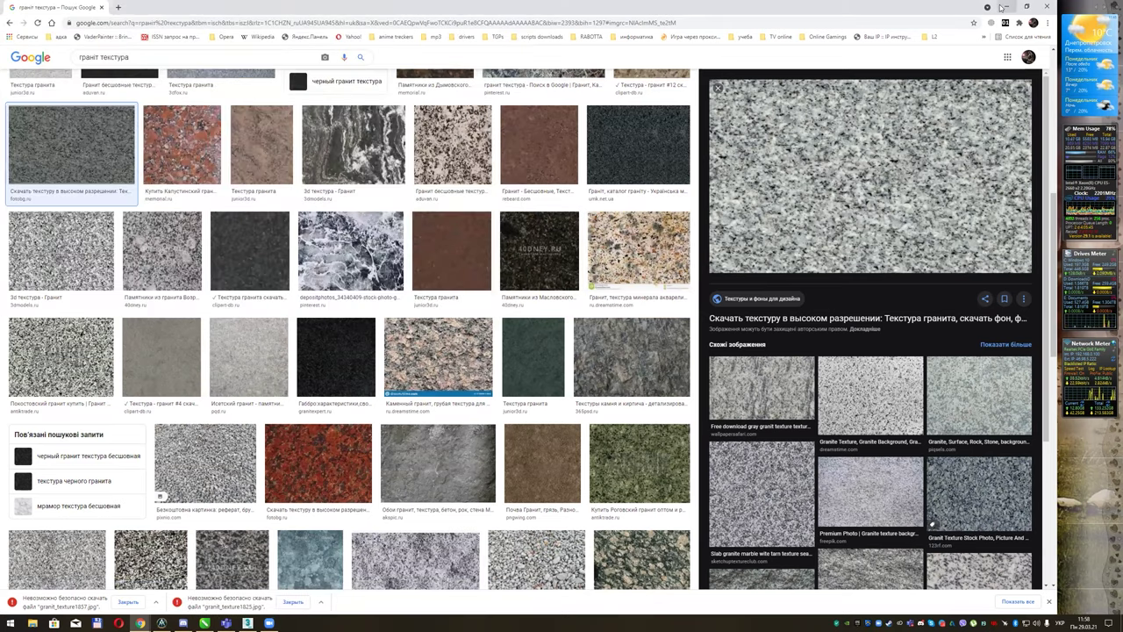
key("alt+Tab")
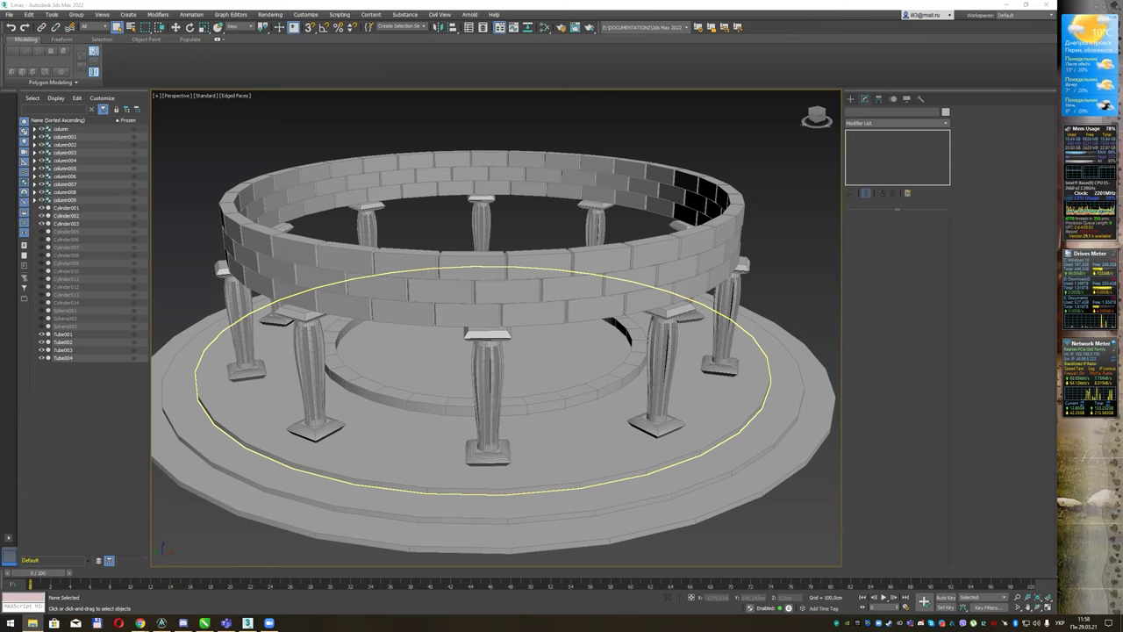
- Open the rstol\3Ds Max Textures folder in File Explorer
key("super+e")
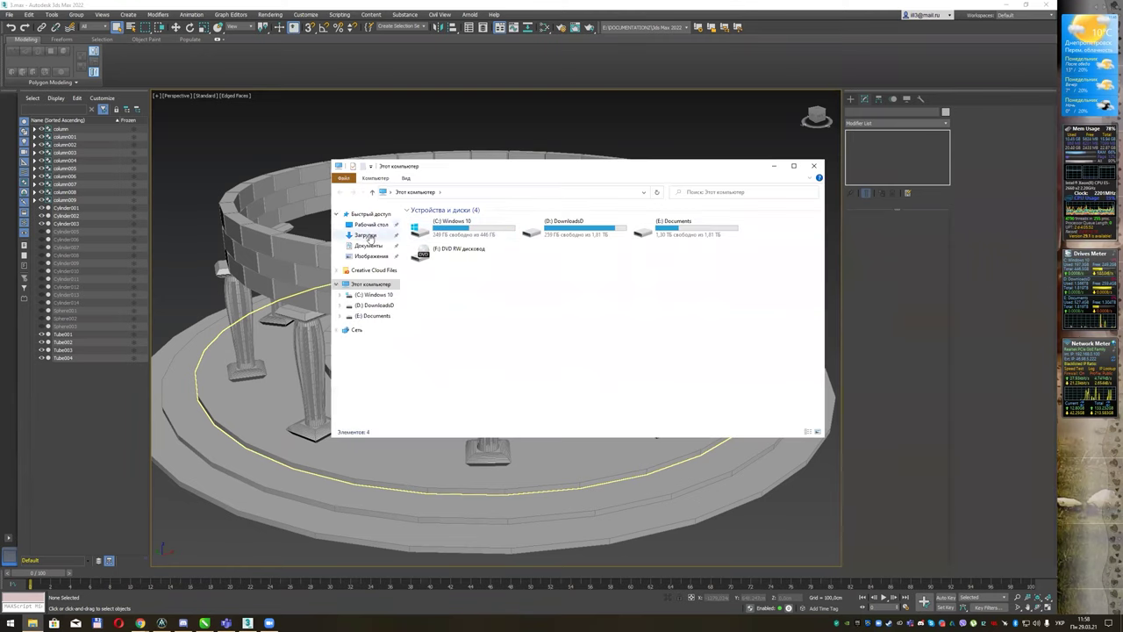
left_click(369, 226)
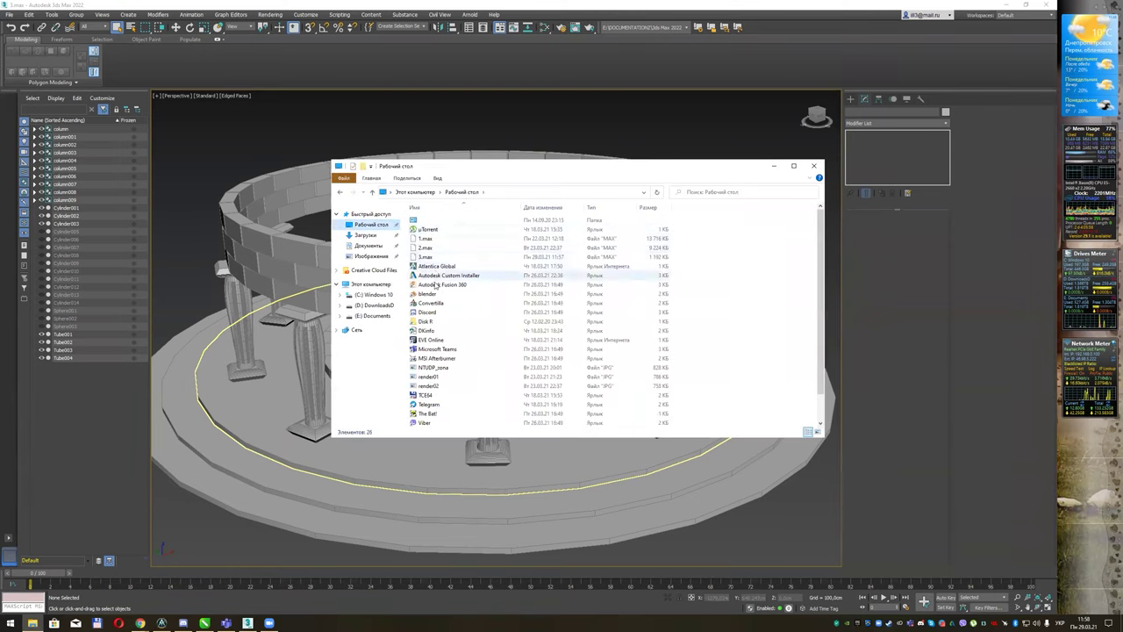
double_click(429, 321)
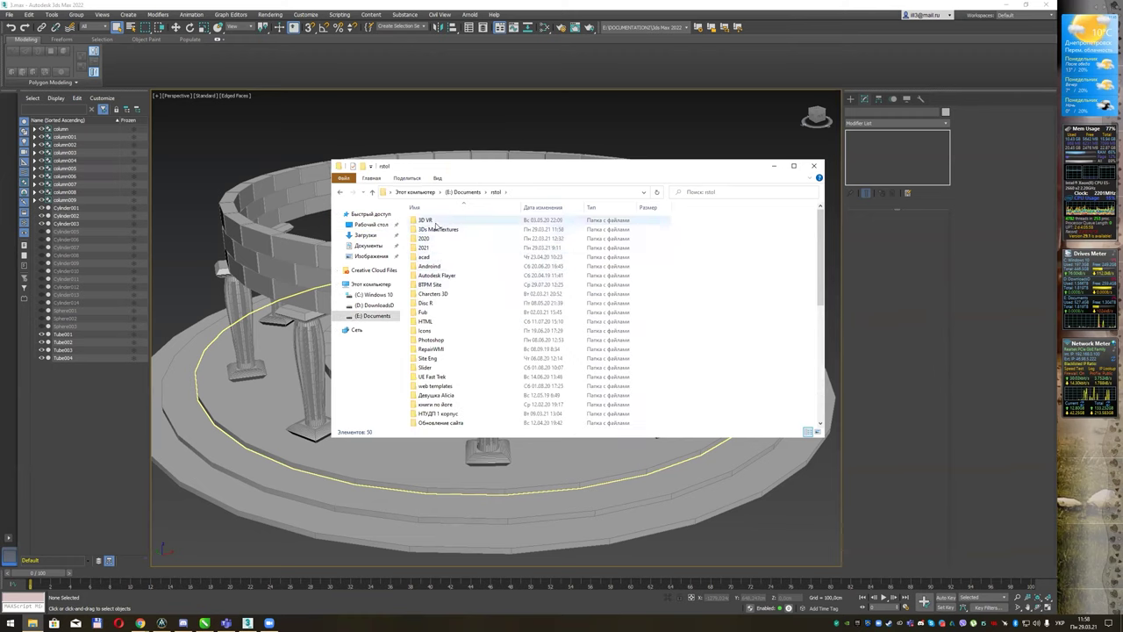
double_click(437, 229)
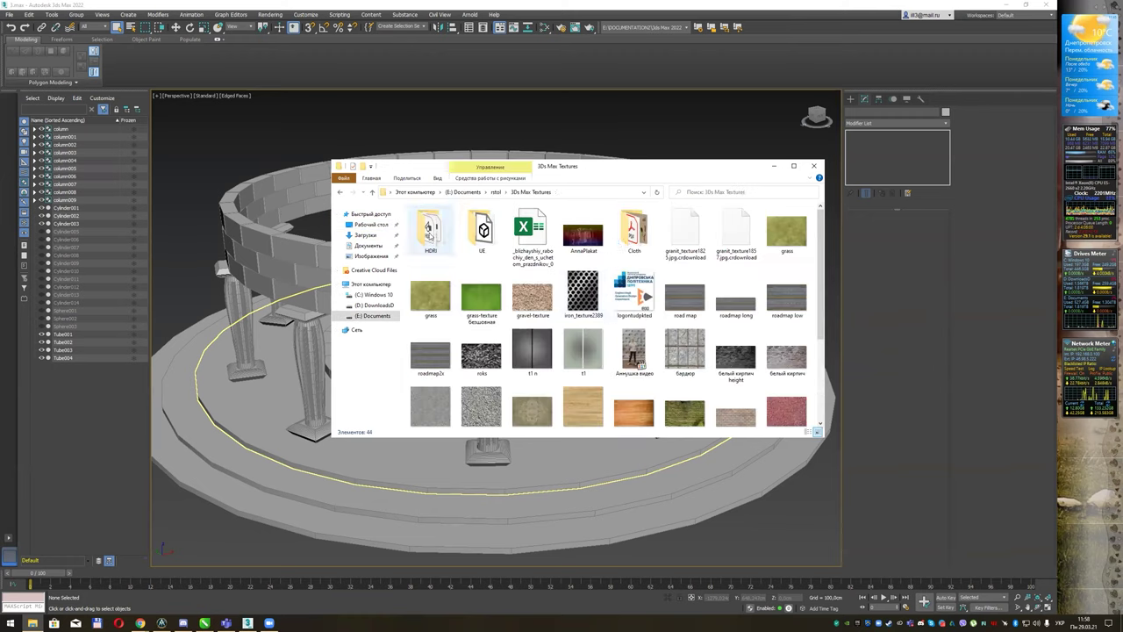
scroll(748, 335, "down", 3)
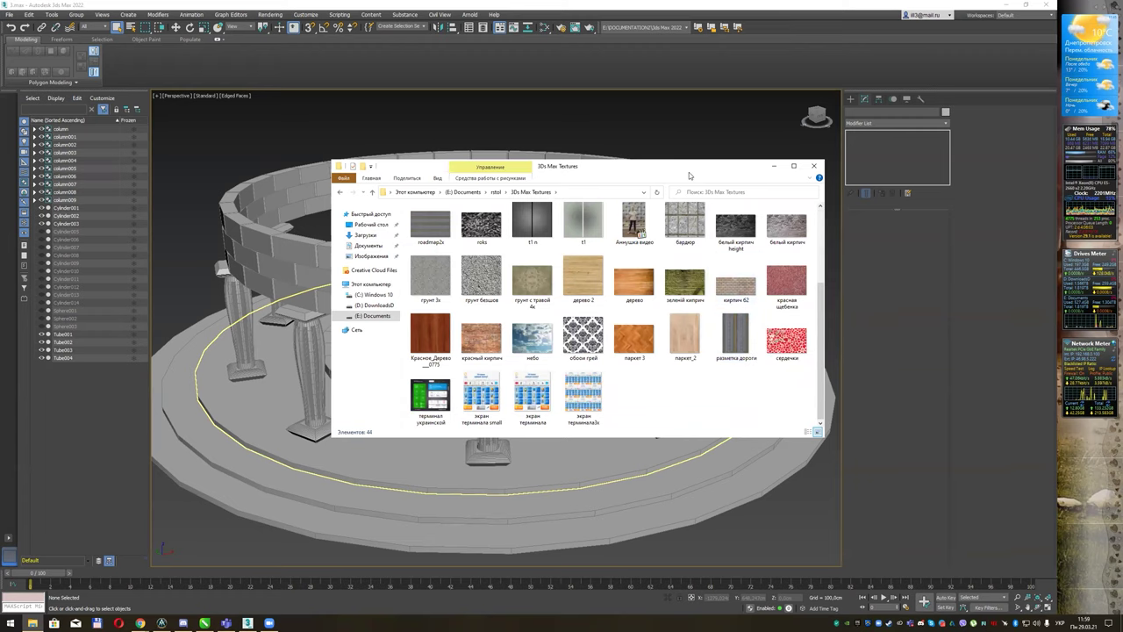
left_click_drag(689, 172, 707, 204)
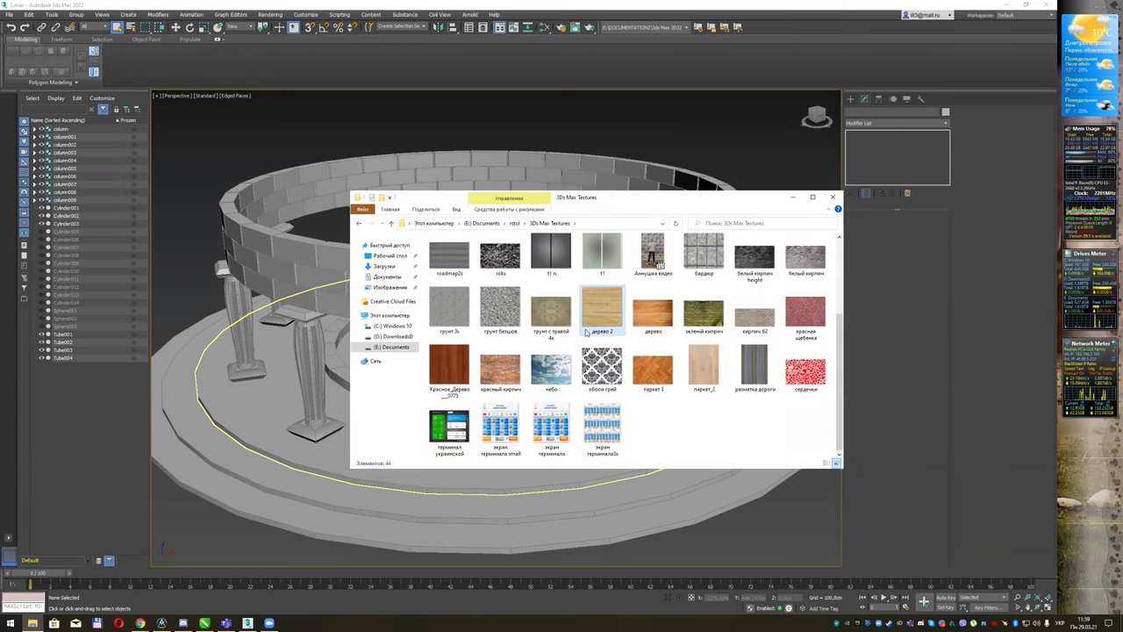
key("п")
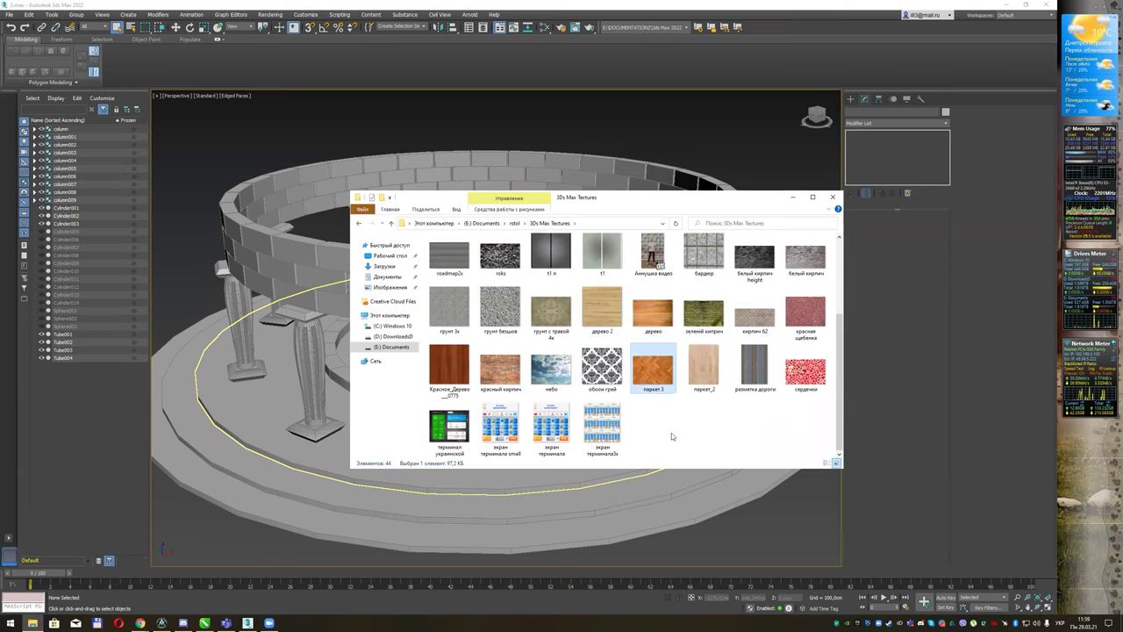
left_click(671, 433)
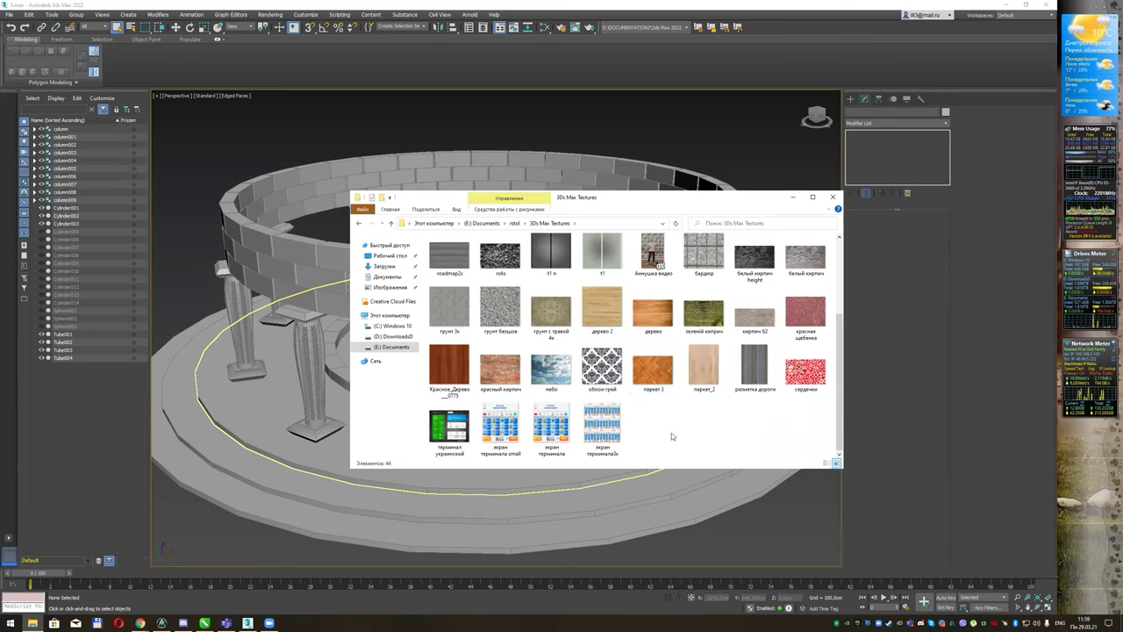
key("g")
key("g")
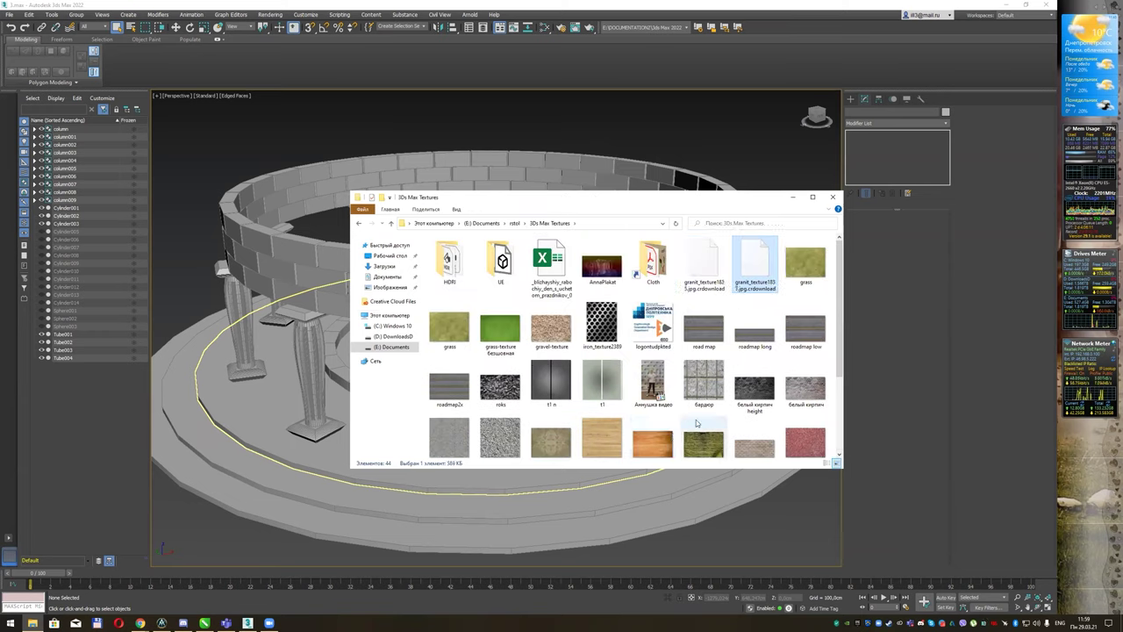
- Rename granit_texture1857.crdownload to granit_texture1857.jpg, confirming the extension change
left_click(760, 281)
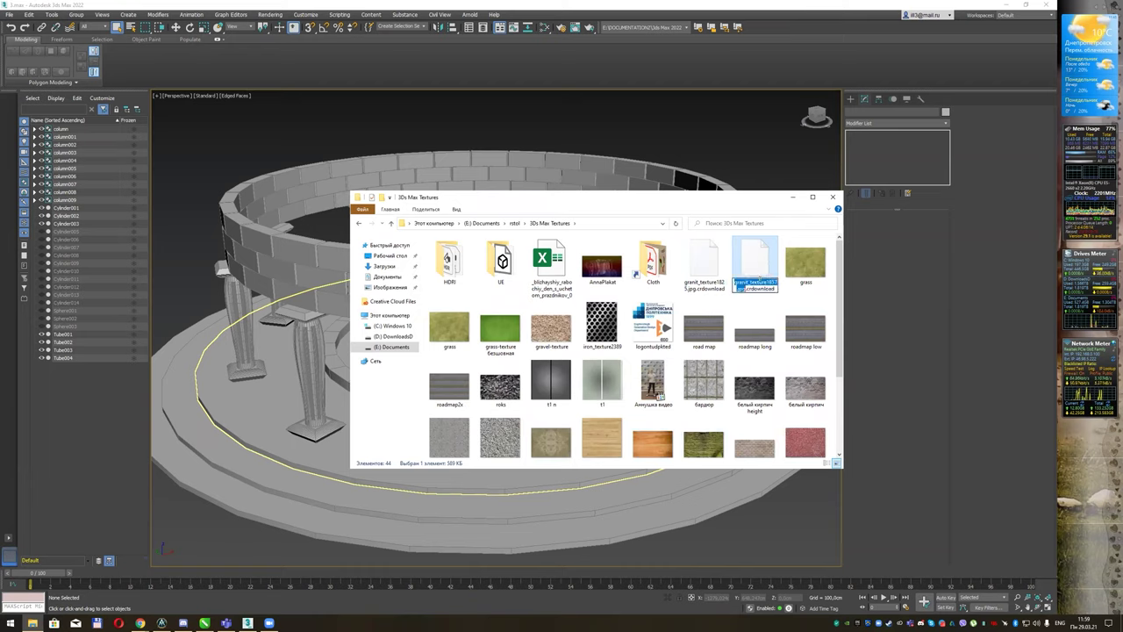
left_click(751, 289)
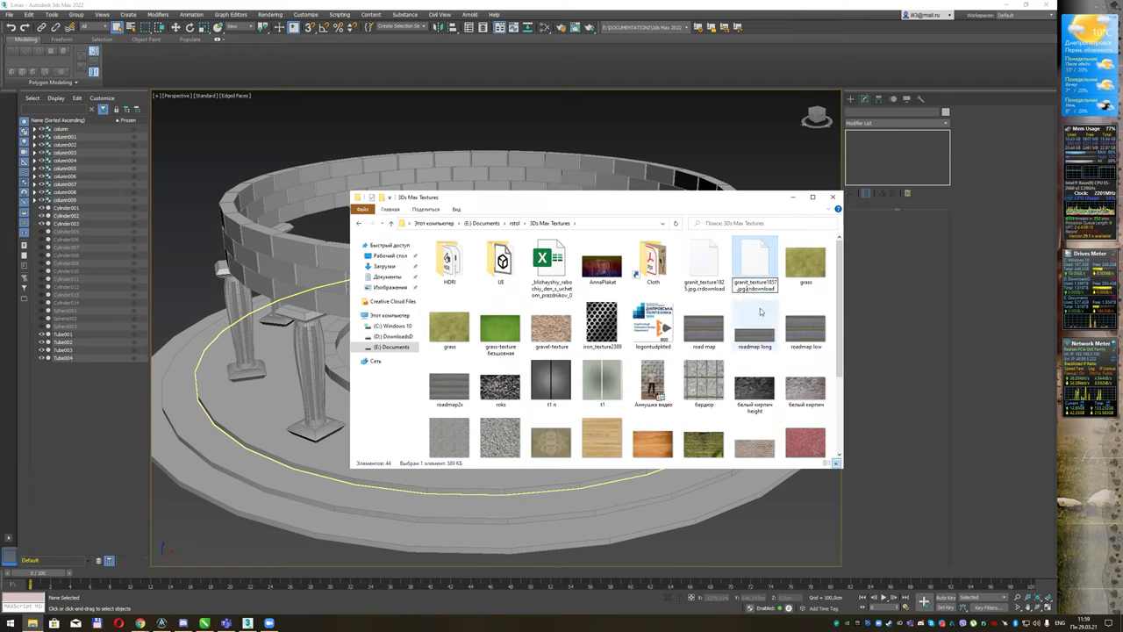
key("shift+End")
key("Delete")
key("Return")
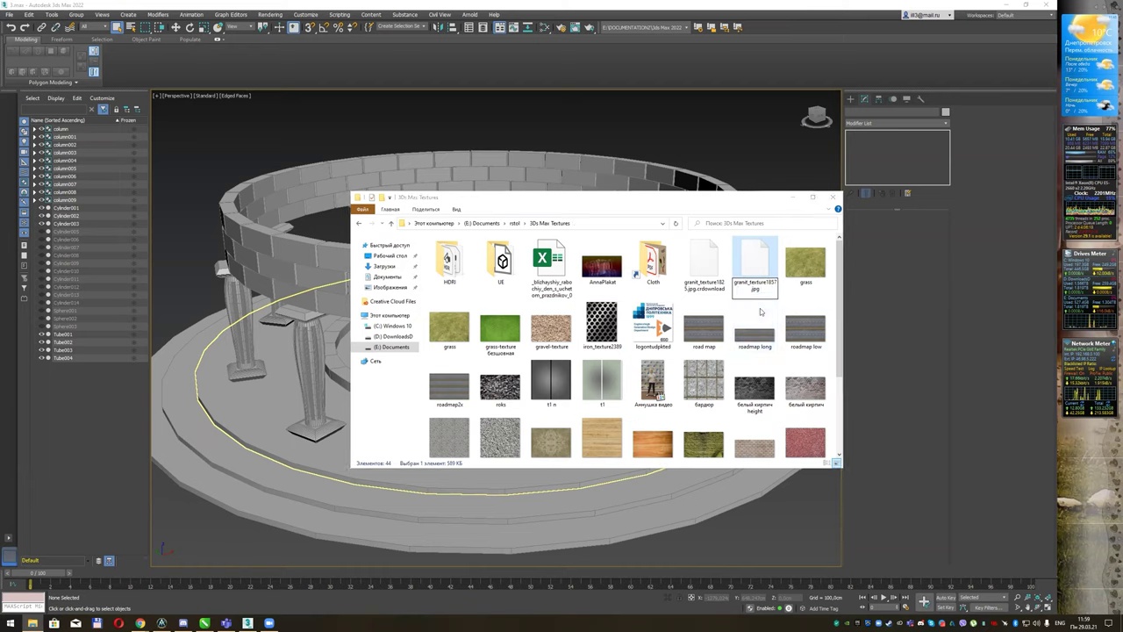
left_click(577, 314)
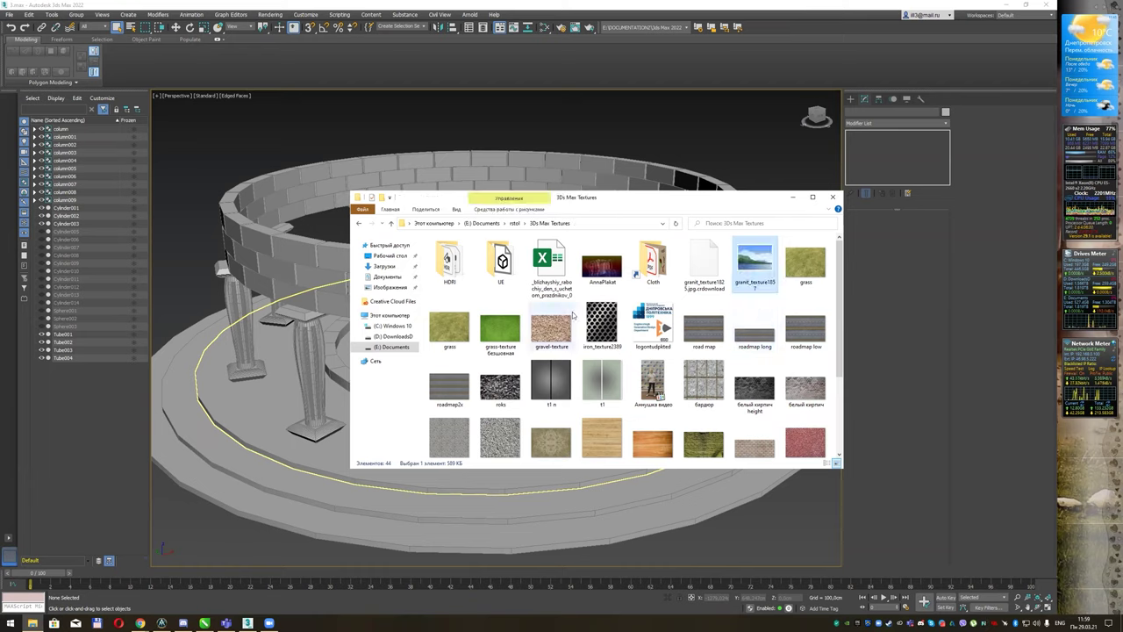
- Rename granit_texture1825.crdownload to granit_texture1825.jpg
left_click(707, 277)
left_click(704, 288)
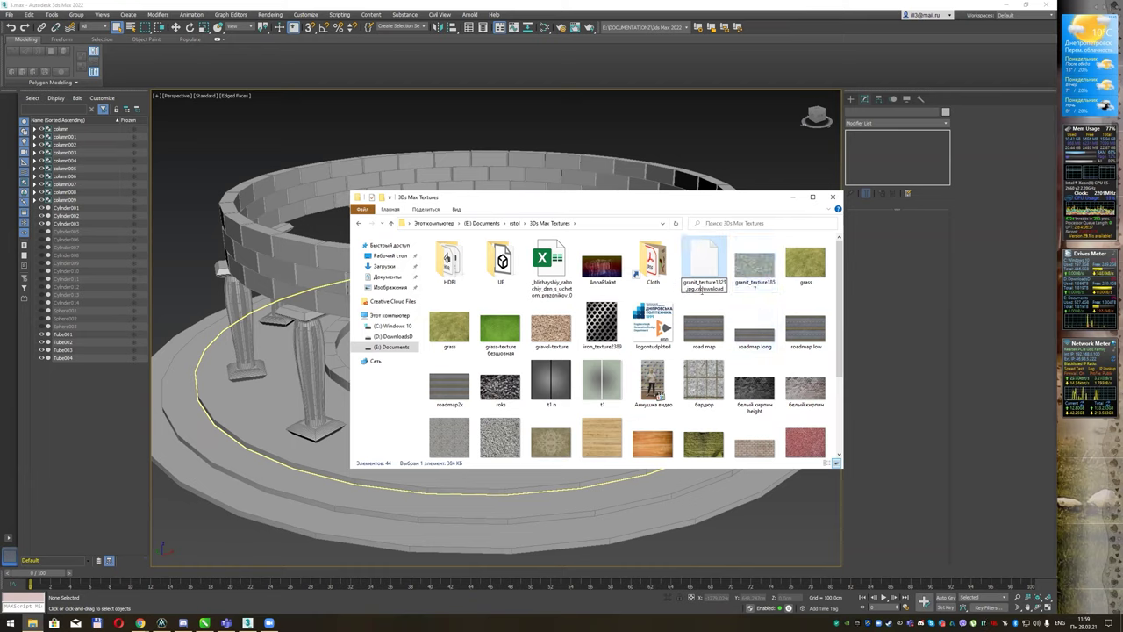
left_click_drag(696, 288, 768, 296)
key("Delete")
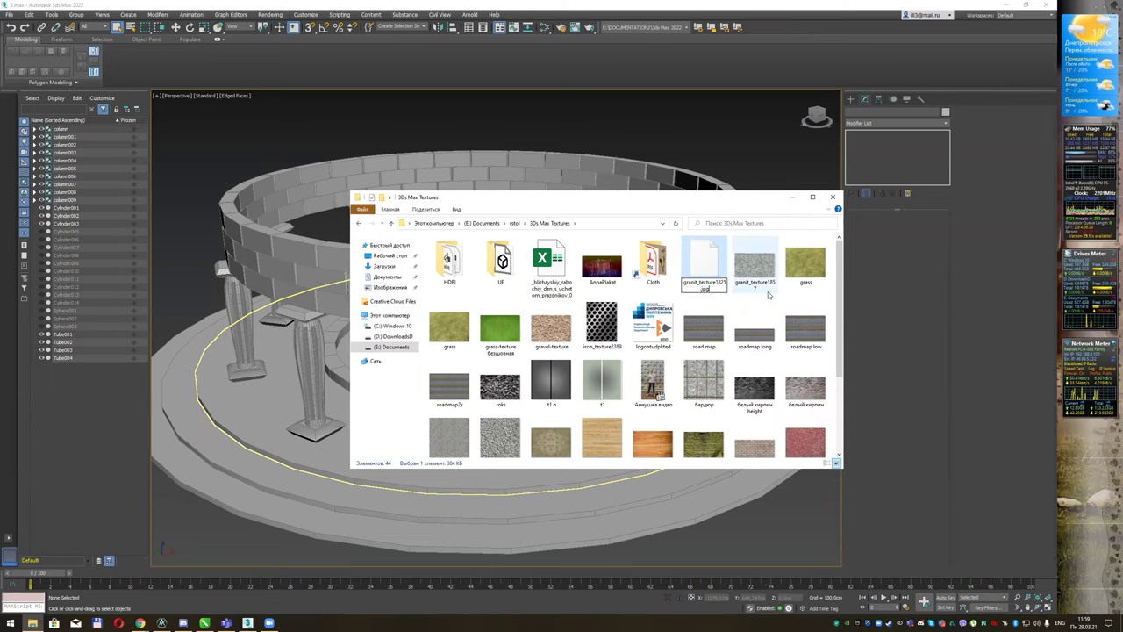
key("Return")
key("Return")
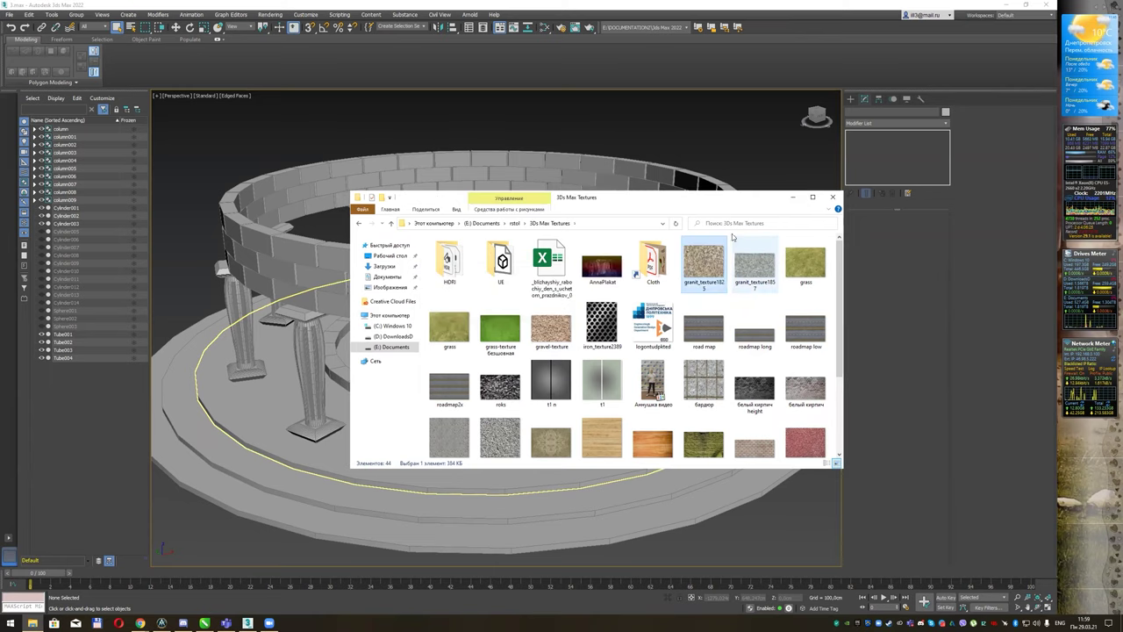
- Drag the granite texture onto the first bare column and hide the edge lines
left_click_drag(632, 197, 714, 202)
left_click_drag(785, 268, 316, 365)
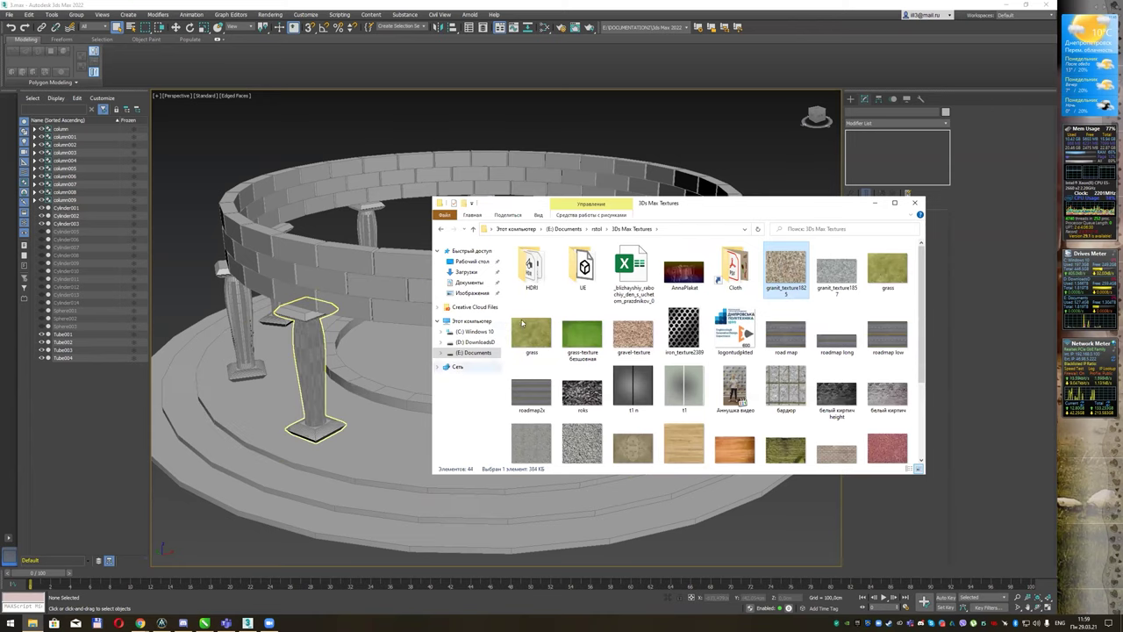
left_click_drag(711, 209, 816, 179)
mouse_move(419, 342)
middle_mouse_down("alt")
mouse_move(501, 288)
mouse_move(526, 306)
middle_mouse_up("alt")
key("F4")
- Apply the granite texture to the right, rear-right and middle grey columns
key("alt+Tab")
left_click_drag(897, 241, 470, 368)
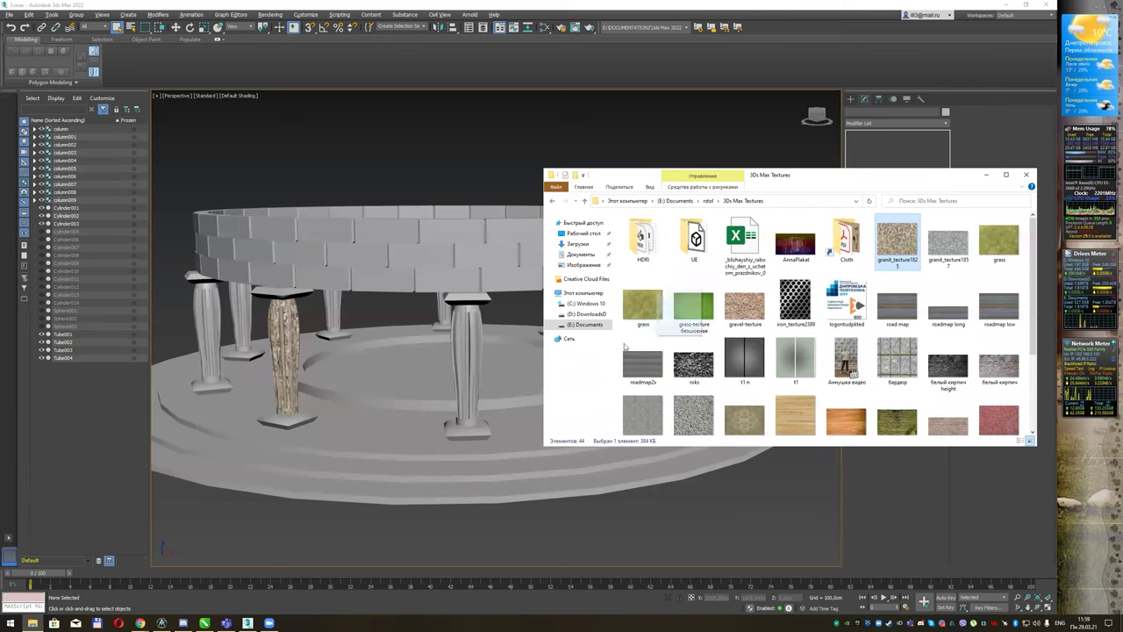
middle_click_drag(490, 347, 637, 345, "alt")
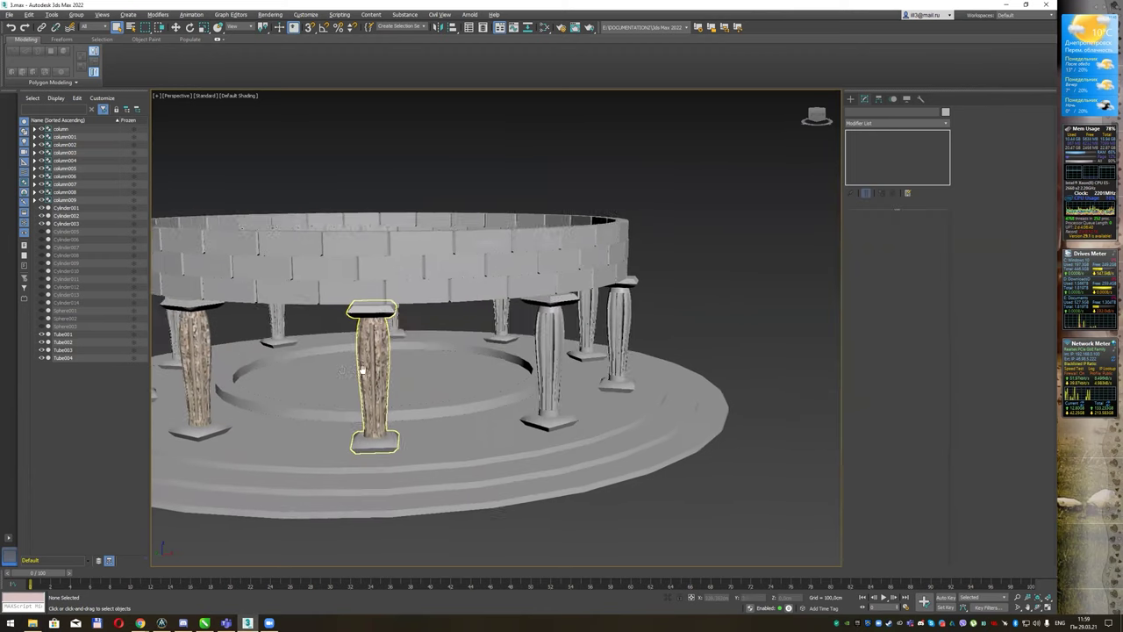
key("alt+Tab")
left_click_drag(776, 303, 527, 346)
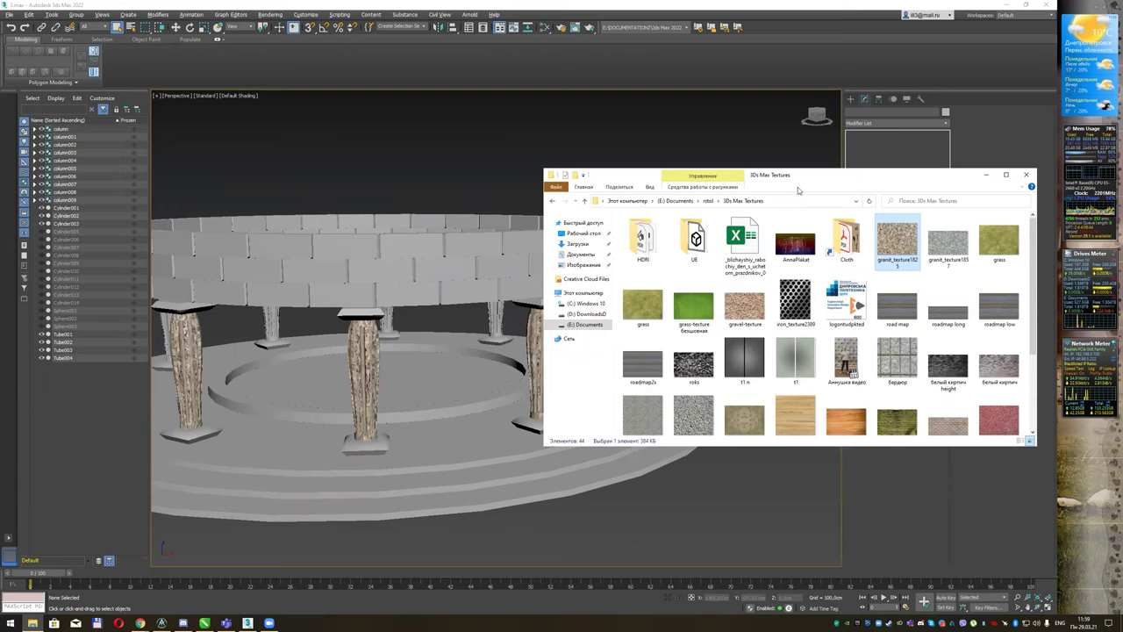
left_click_drag(798, 191, 583, 386)
left_click_drag(683, 436, 612, 316)
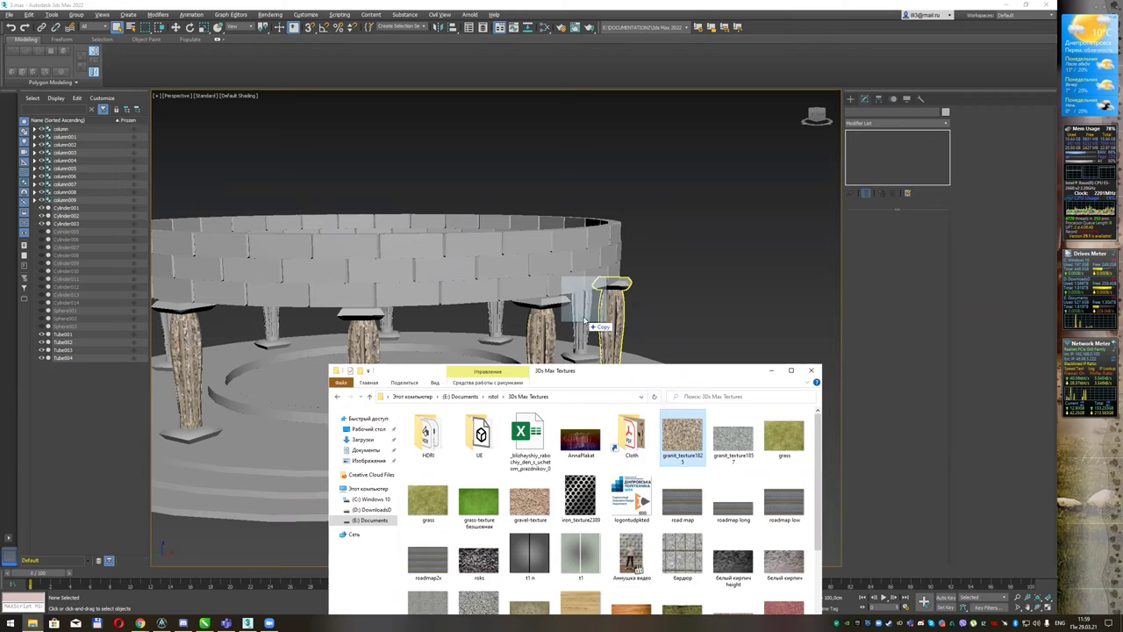
left_click_drag(665, 428, 507, 333)
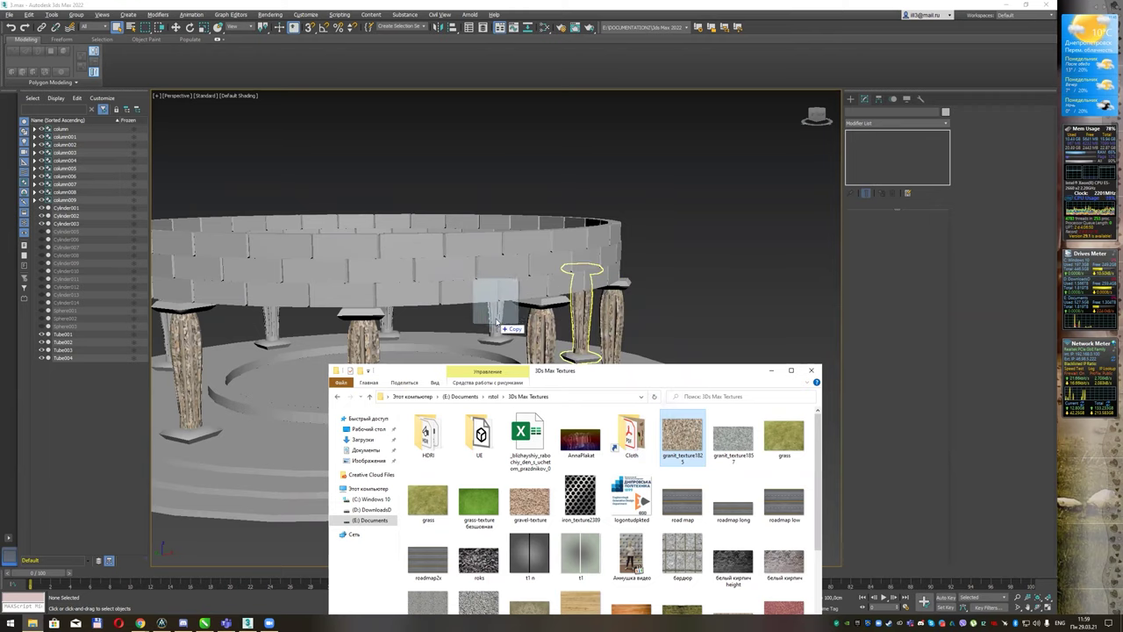
- Apply granite to the middle, left-middle, leftmost and last remaining bare columns
middle_click_drag(509, 333, 584, 310, "alt")
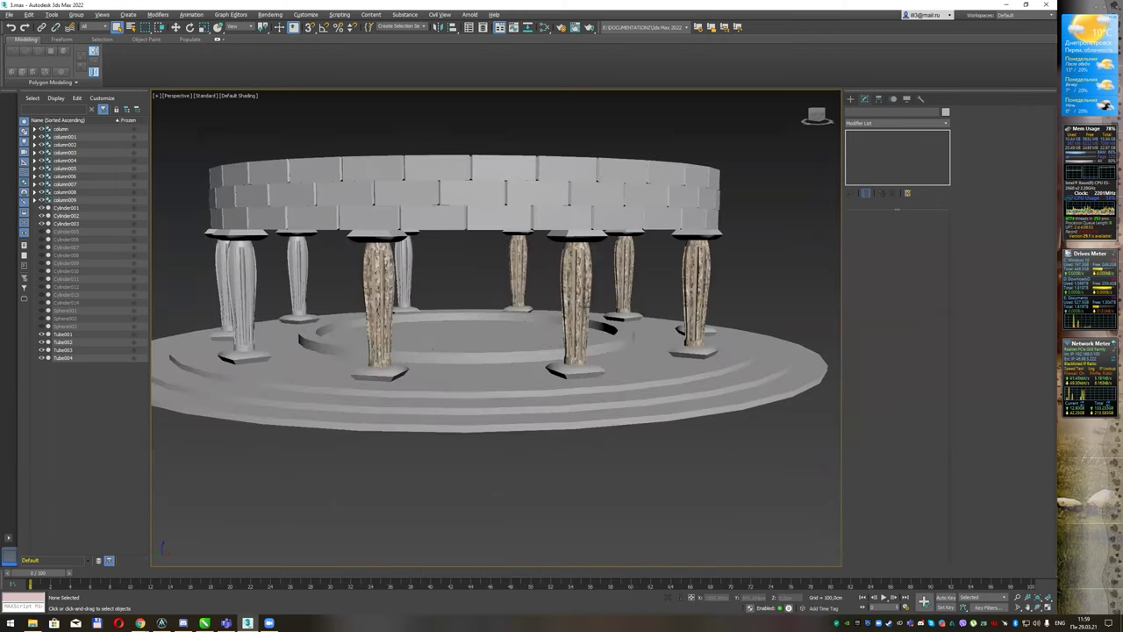
key("alt+Tab")
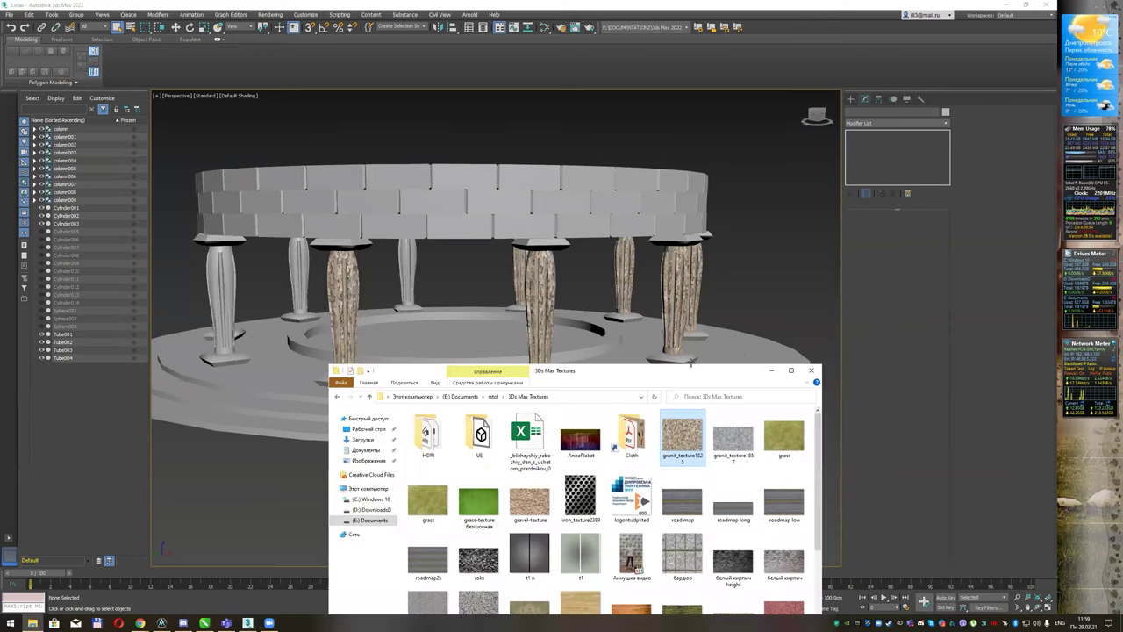
left_click_drag(685, 434, 407, 264)
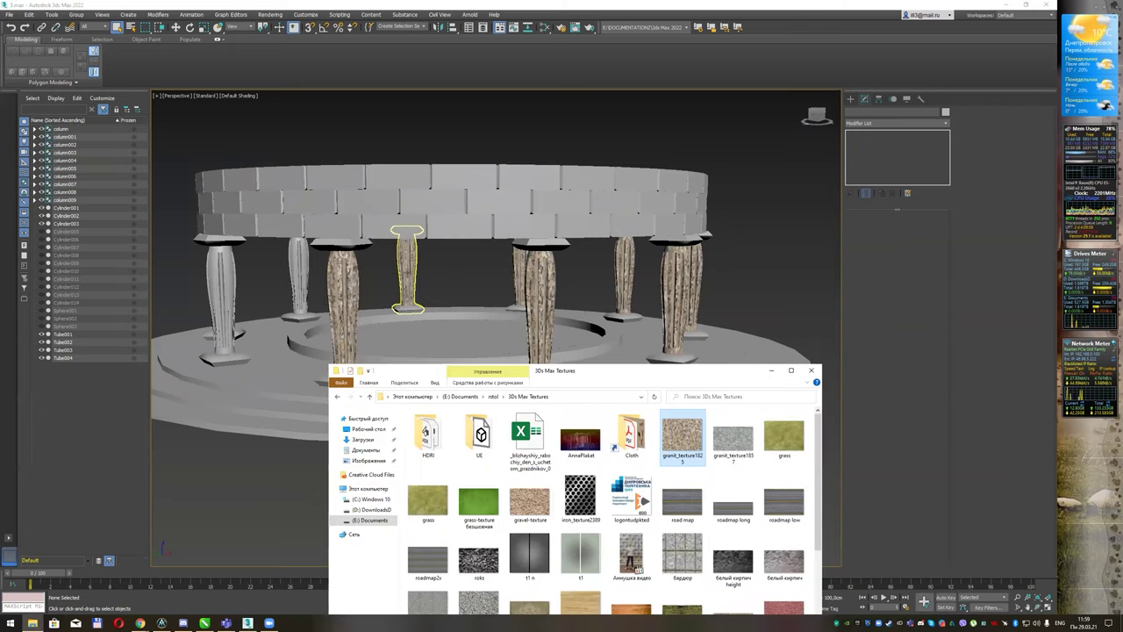
left_click_drag(665, 426, 299, 268)
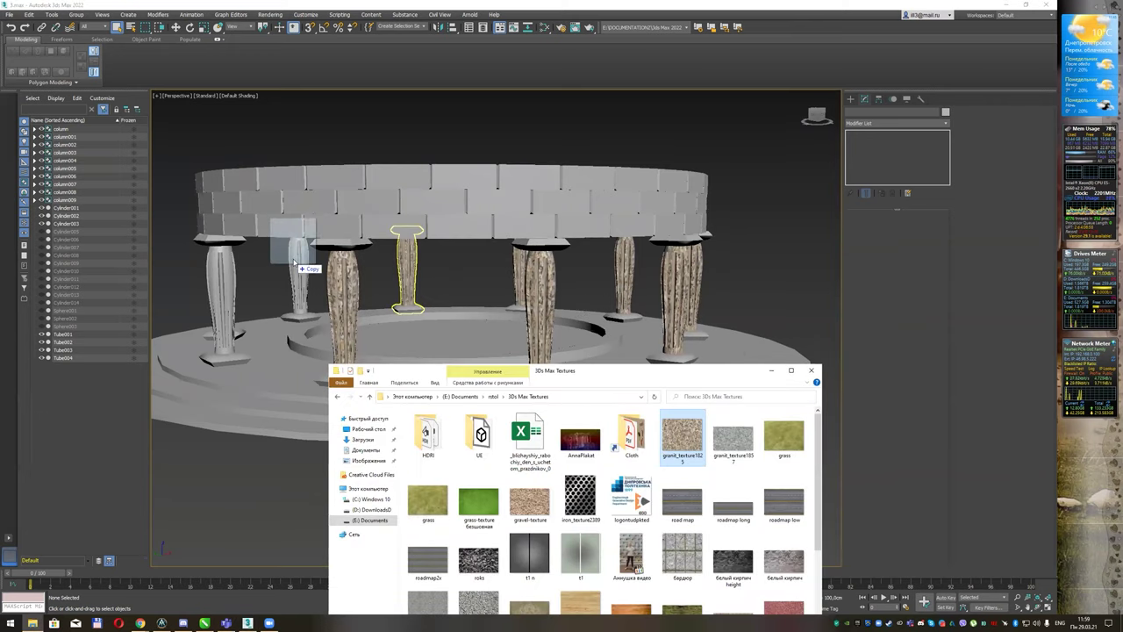
left_click_drag(683, 437, 224, 295)
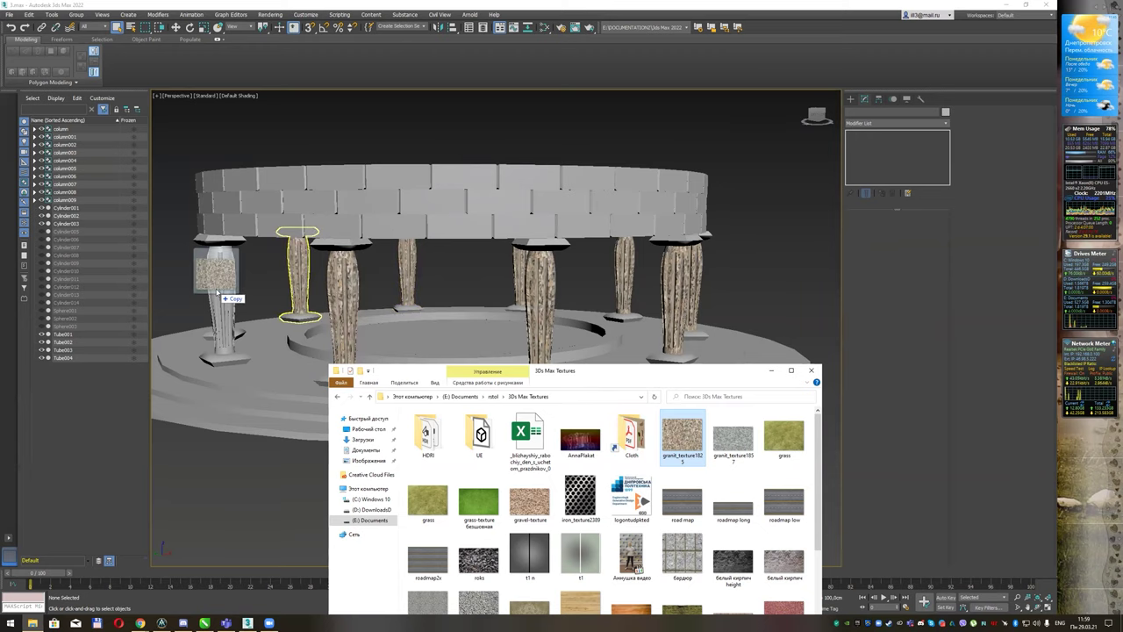
middle_click_drag(309, 306, 323, 301, "alt")
key("alt+Tab")
mouse_move(683, 434)
left_mouse_down()
mouse_move(297, 329)
mouse_move(225, 281)
left_mouse_up()
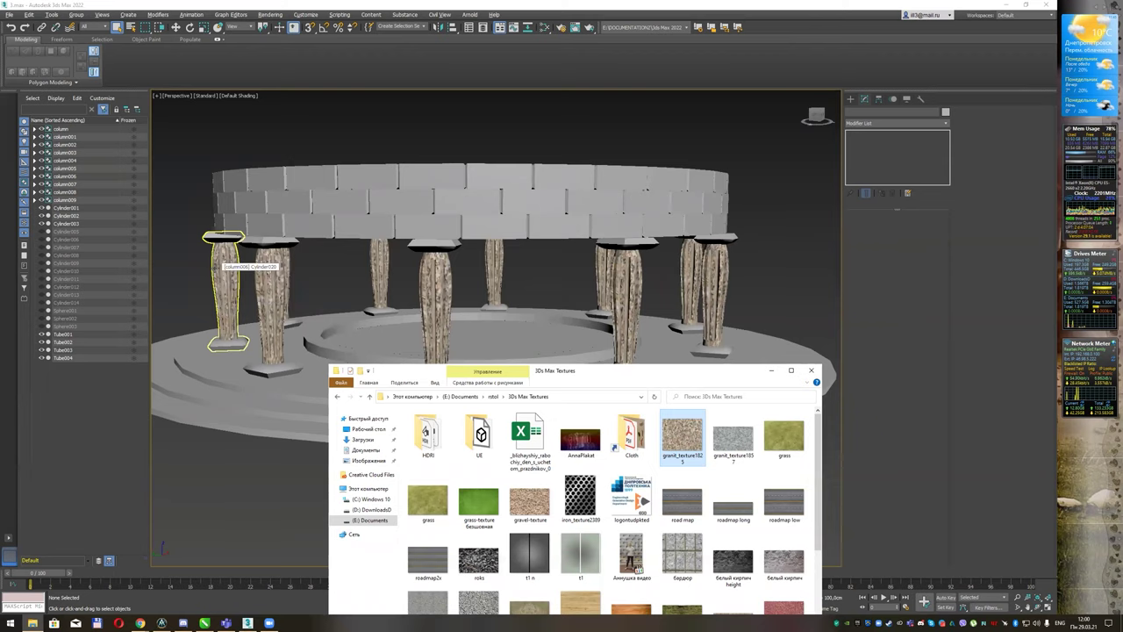
- Move Explorer aside and switch on Edged Faces (F4) over the shaded colonnade
mouse_move(721, 375)
left_mouse_down()
mouse_move(874, 256)
mouse_move(930, 291)
left_mouse_up()
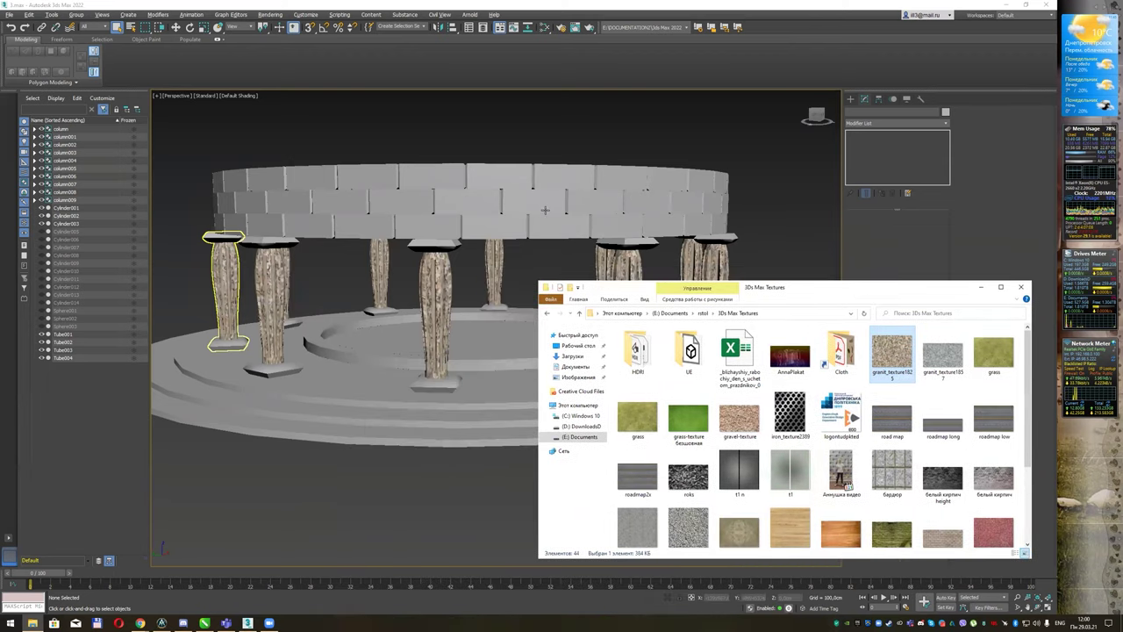
middle_click_drag(548, 210, 513, 205, "alt")
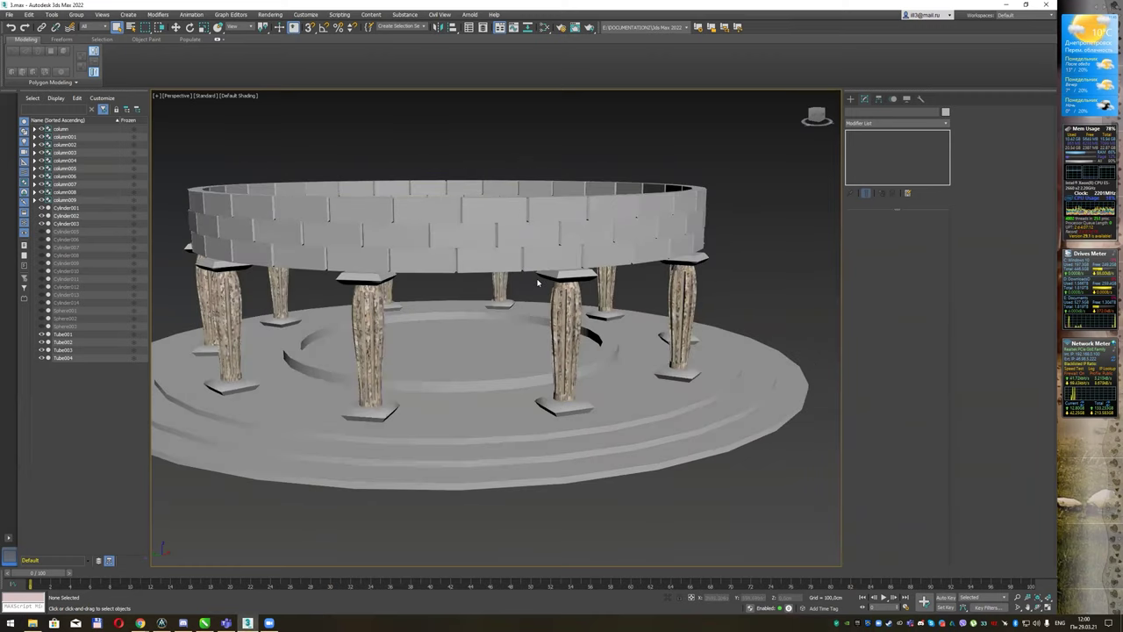
middle_click_drag(538, 283, 546, 285)
key("F4")
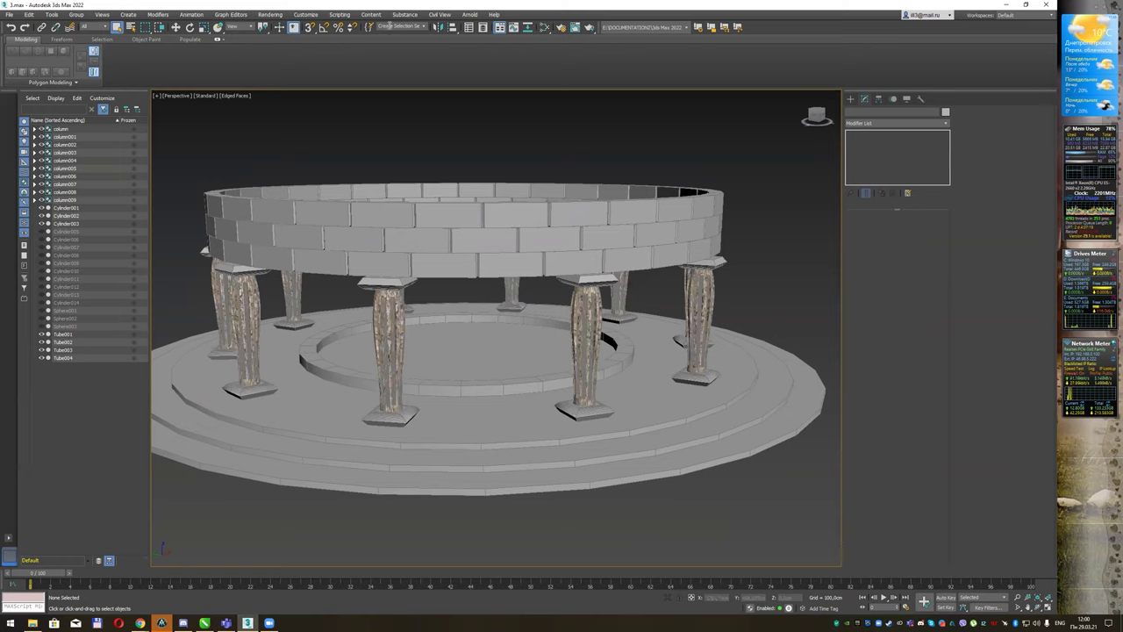
- Open Render Setup and change the renderer from Arnold to ART Renderer
left_click(561, 28)
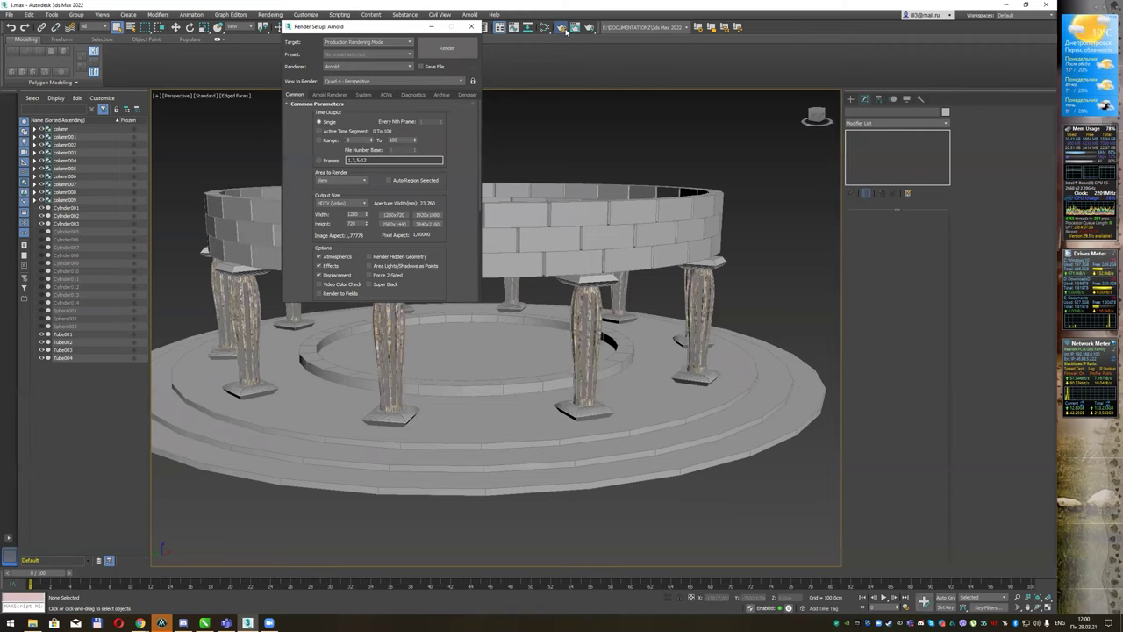
left_click_drag(401, 32, 404, 34)
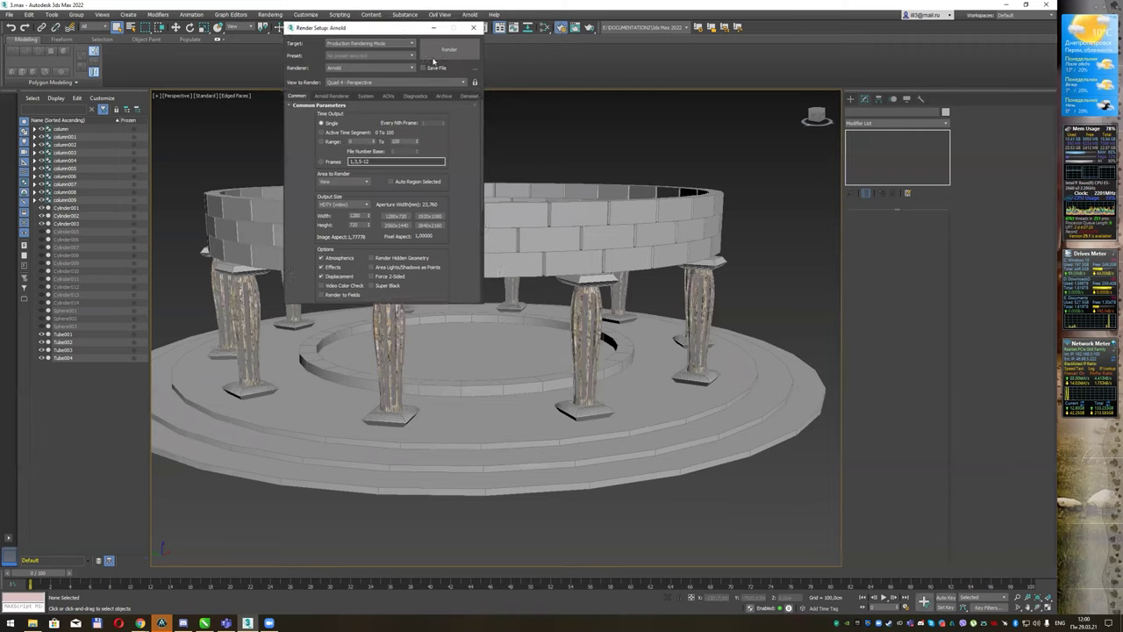
left_click(406, 98)
left_click(395, 115)
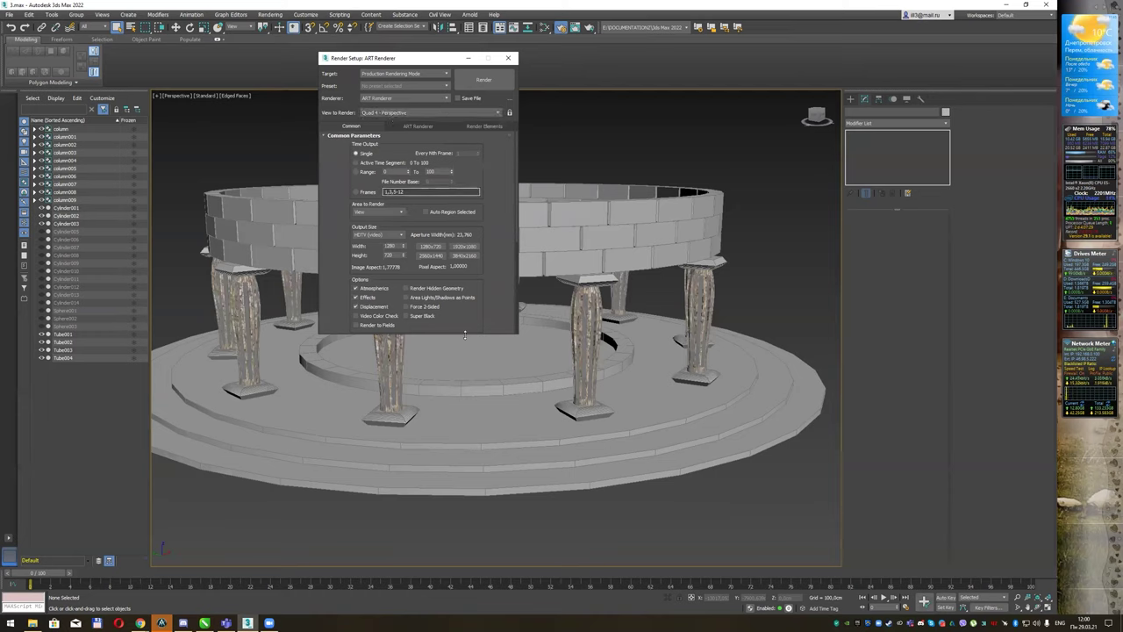
left_click_drag(462, 334, 459, 424)
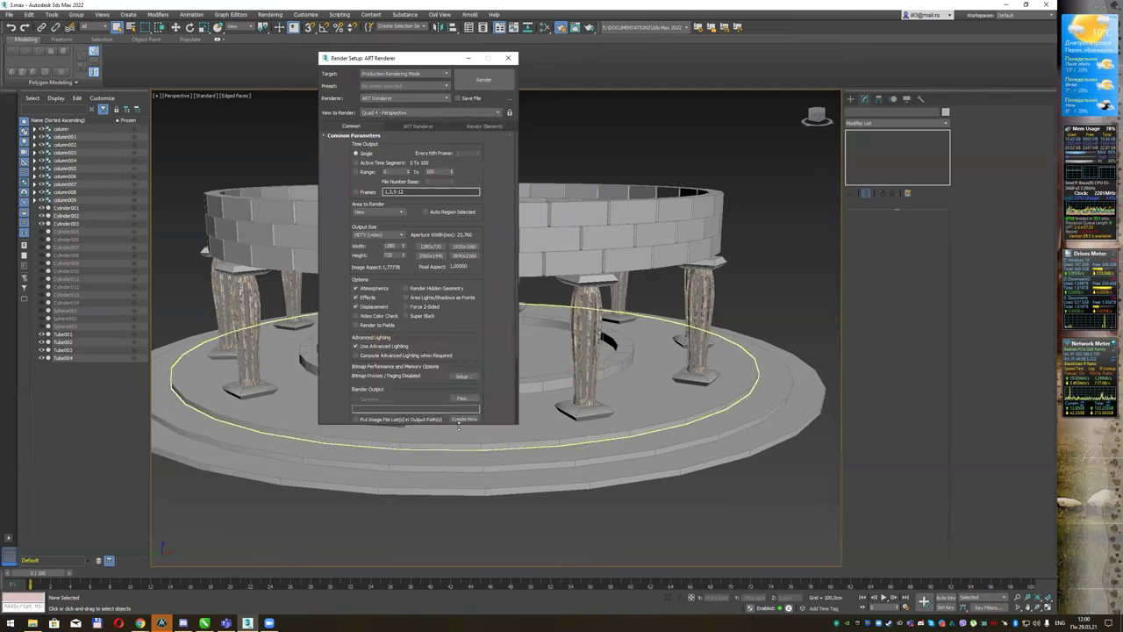
- Review the ART Renderer and Common tabs, rendering Quad 4 - Perspective at 1280×720
left_click(417, 127)
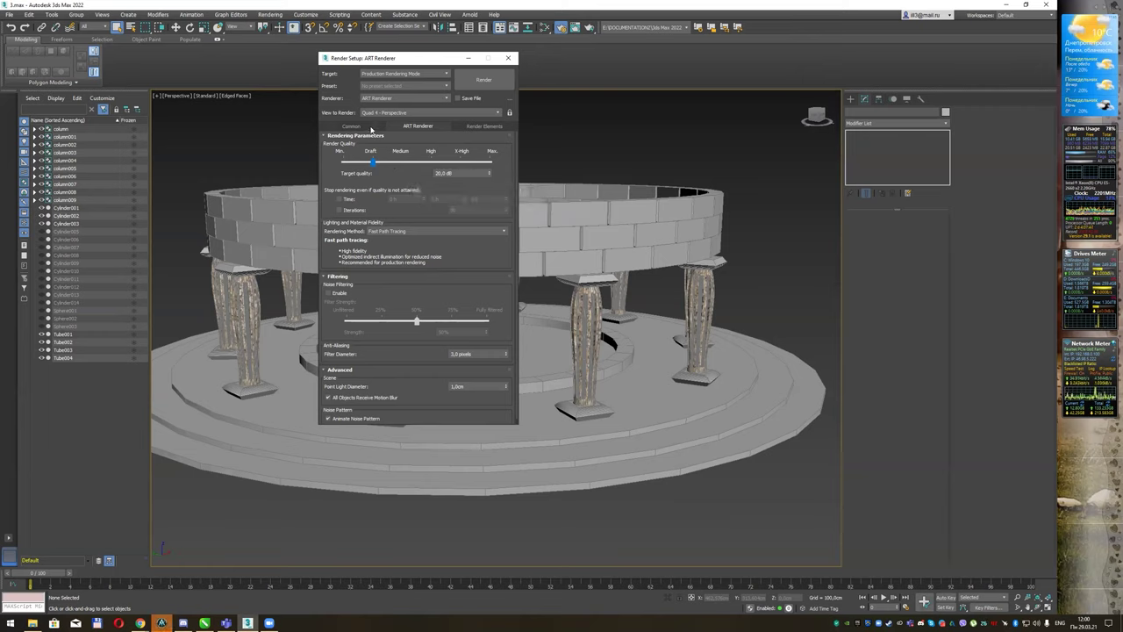
left_click(365, 128)
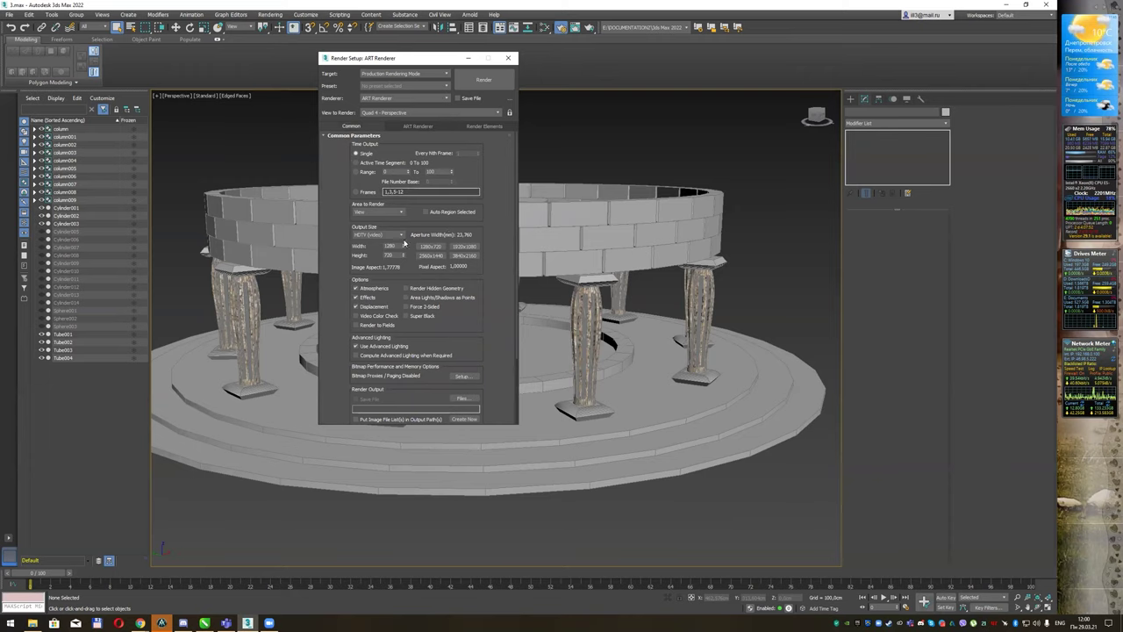
middle_click_drag(638, 297, 653, 302)
scroll(653, 302, "up", 3)
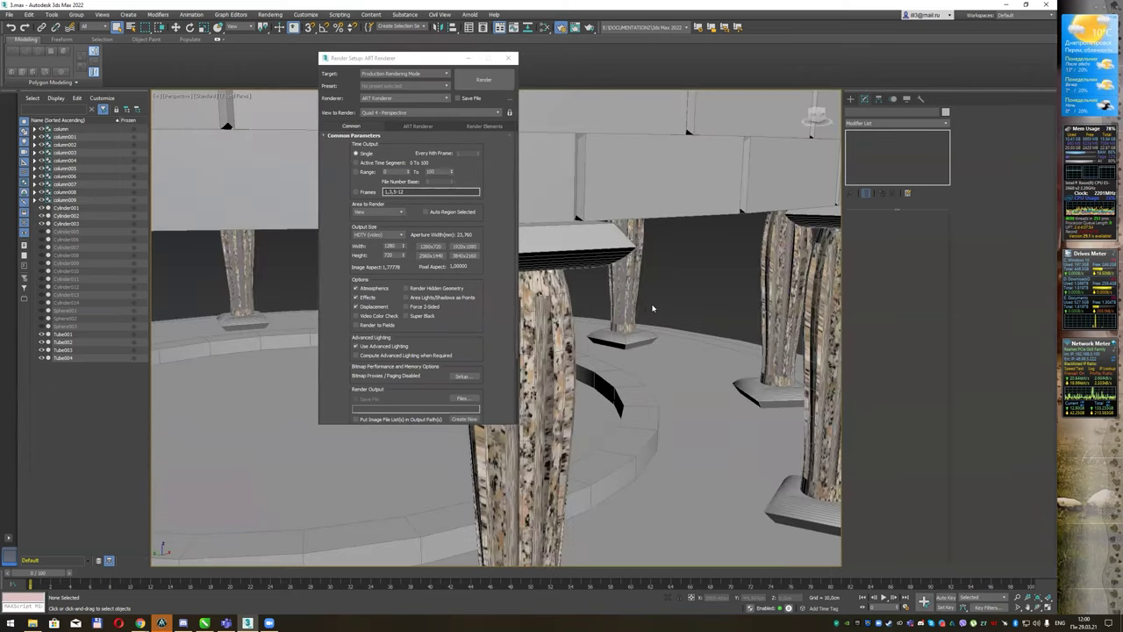
scroll(653, 301, "up", 2)
scroll(650, 304, "down", 4)
scroll(650, 304, "up", 1)
scroll(645, 279, "up", 2)
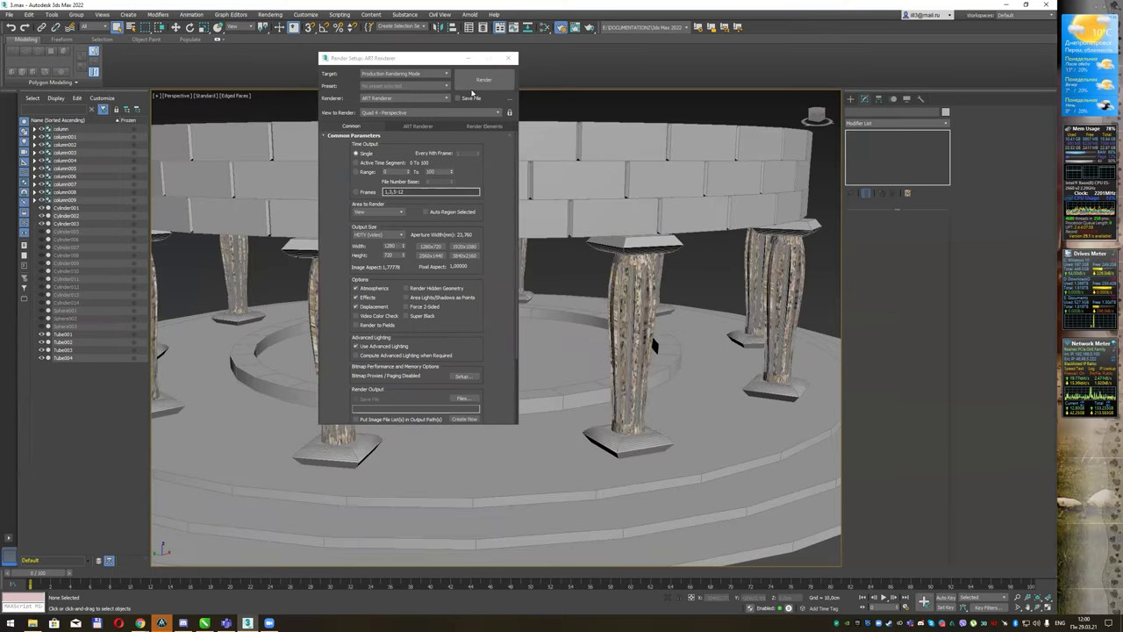
- Render the granite colonnade with ART, then close the frame window and Render Setup
left_click(478, 81)
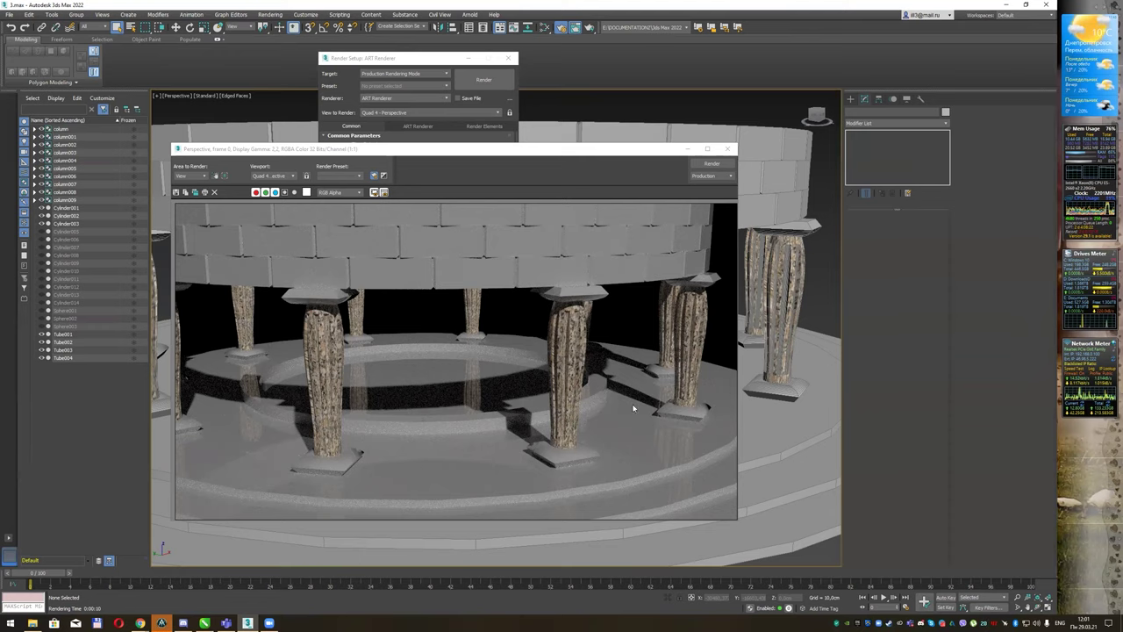
left_click(728, 149)
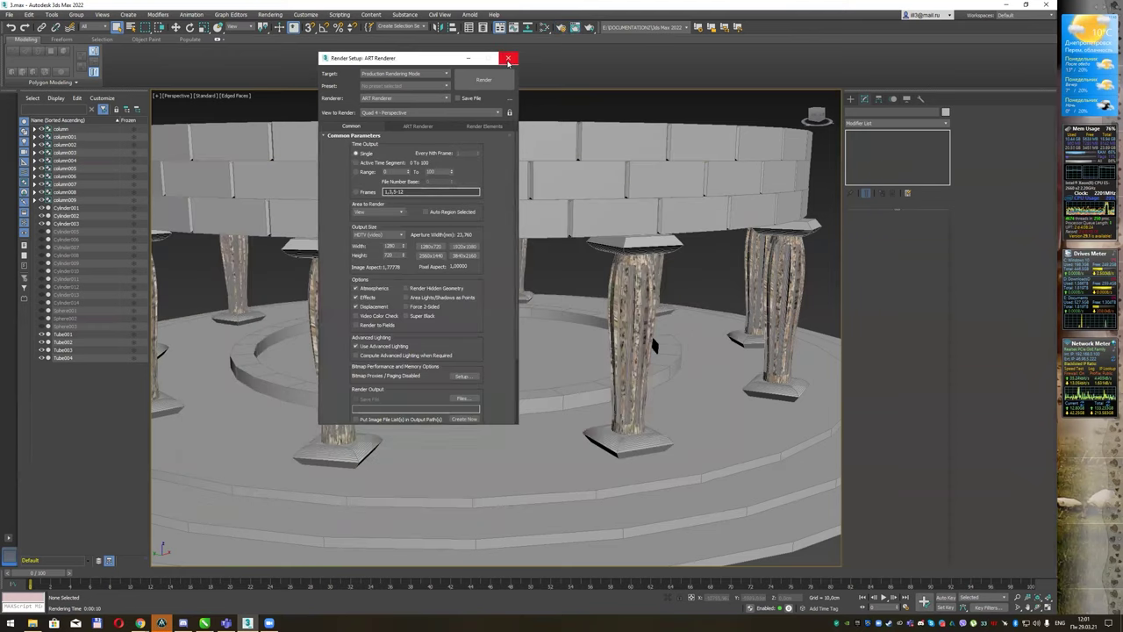
left_click(508, 59)
- Open the Slate Material Editor, dismiss Render Message, and add a Physical Material node to View1
left_click(545, 28)
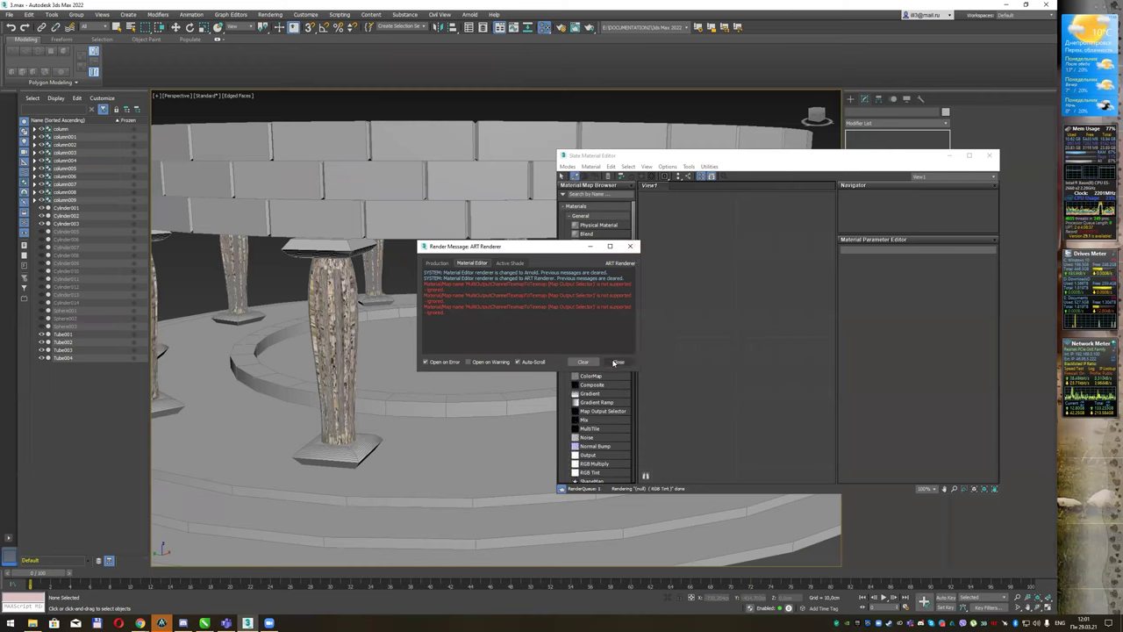
left_click(616, 362)
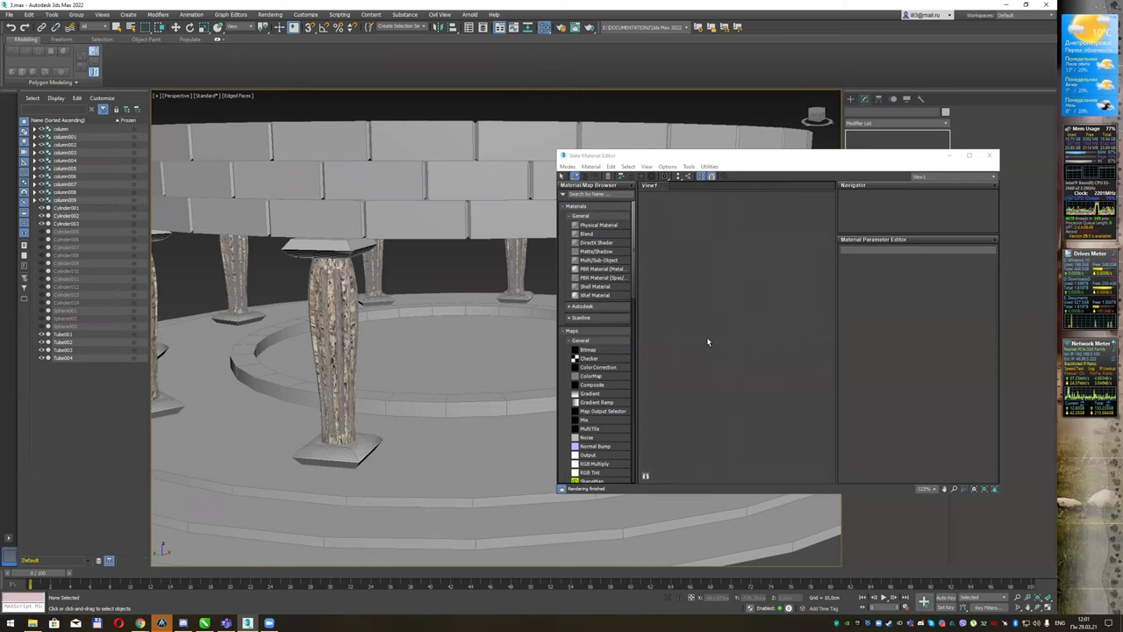
left_click_drag(602, 226, 738, 255)
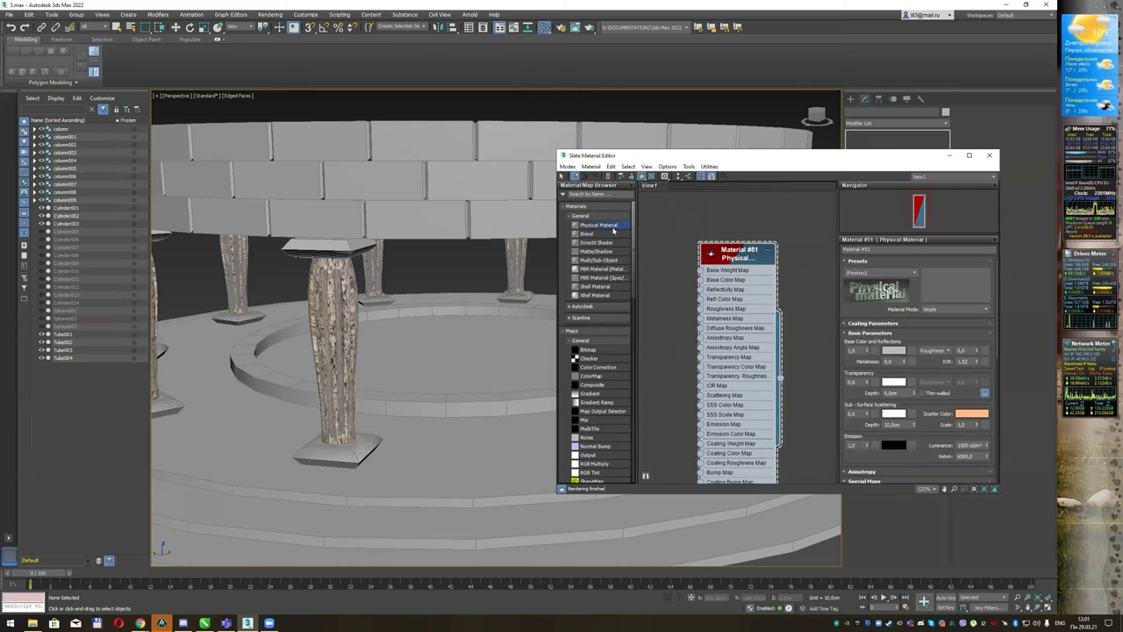
- Select the round floor Cylinder003 and assign Material #51 to it
key("w")
left_click(457, 441)
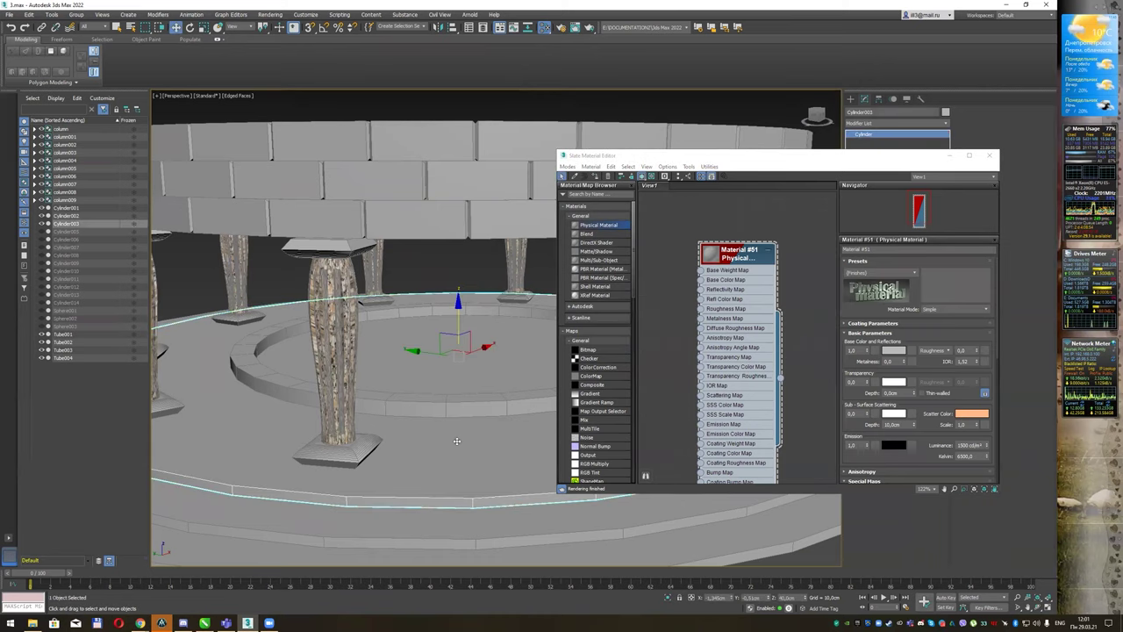
right_click(735, 251)
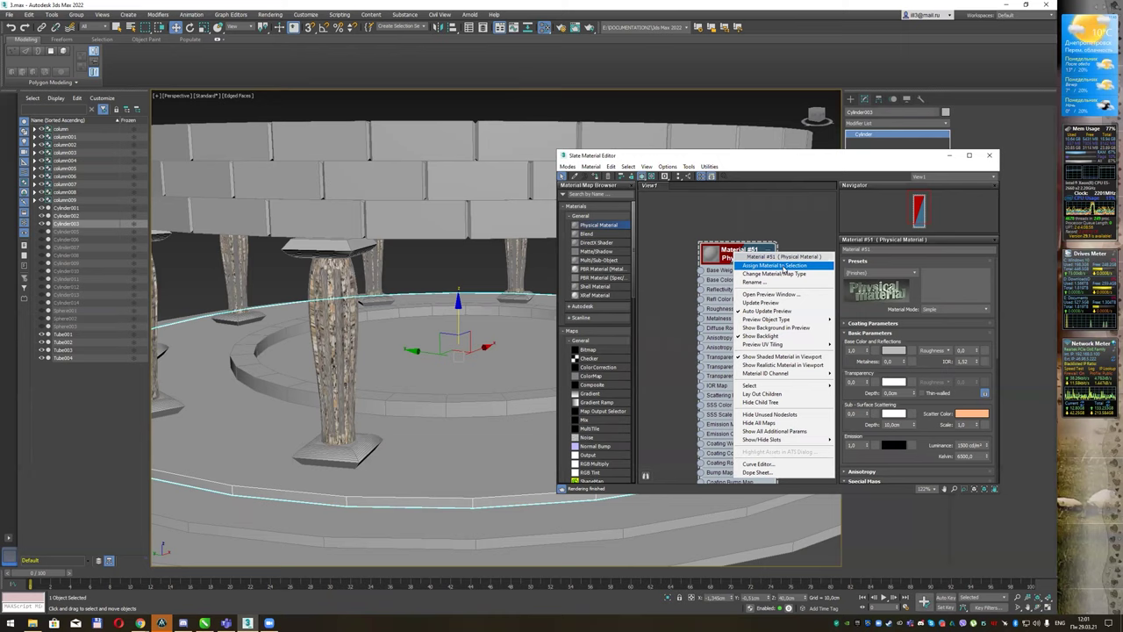
left_click(812, 267)
- Give Material #51 a light blue base colour
middle_click_drag(810, 267, 778, 255)
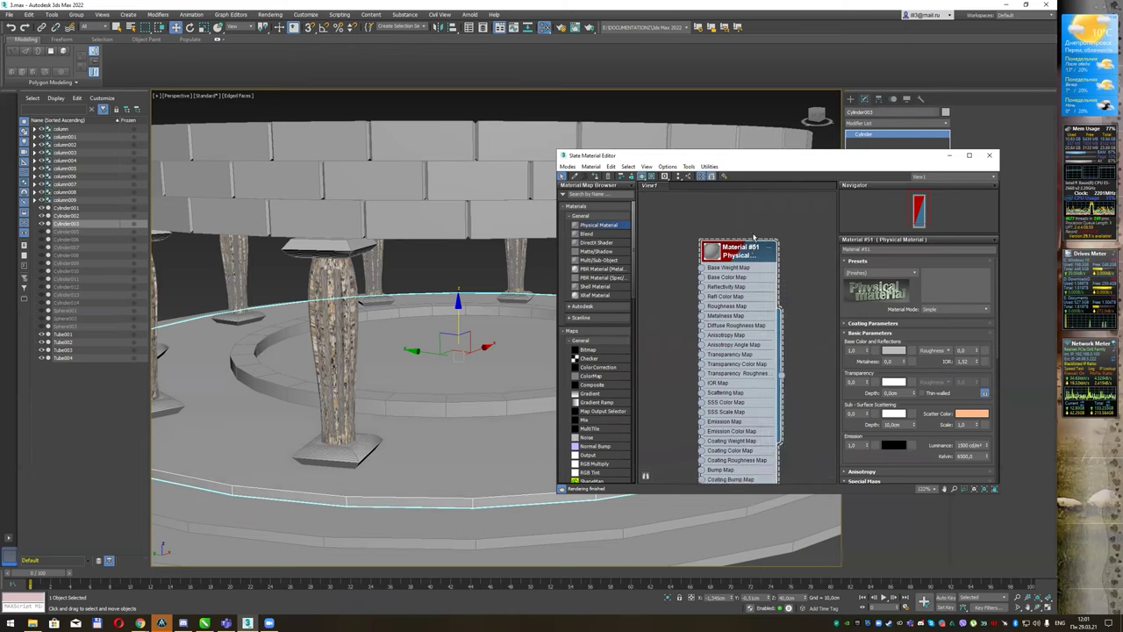
left_click(891, 351)
left_click(226, 77)
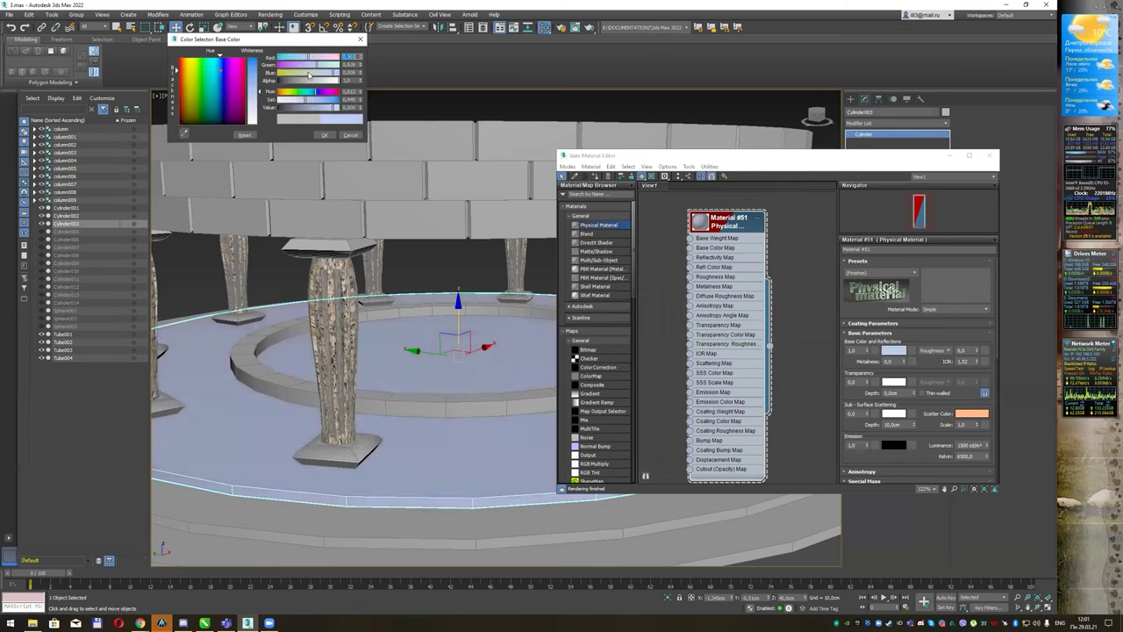
left_click(324, 134)
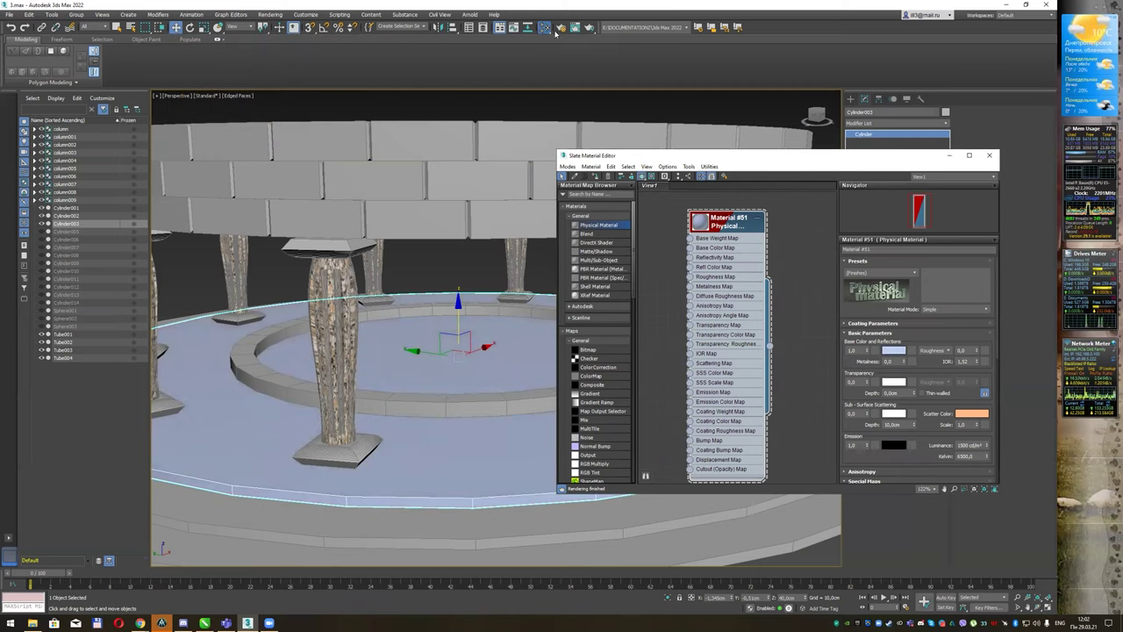
left_click(562, 28)
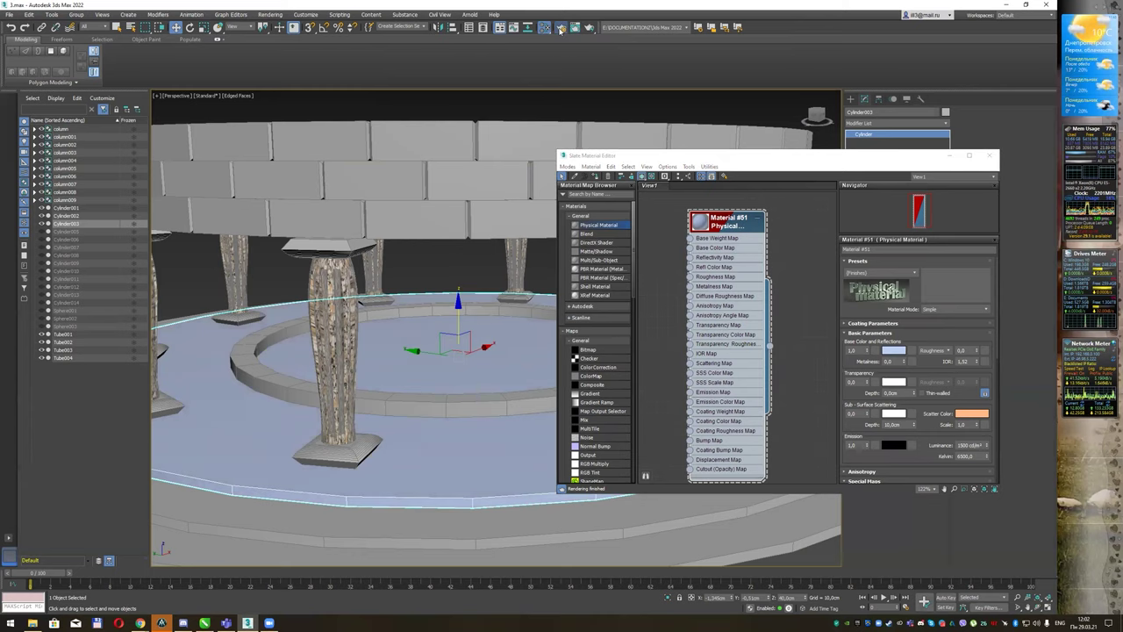
- Render the colonnade with the pale blue floor and move the frame window aside
left_click(485, 80)
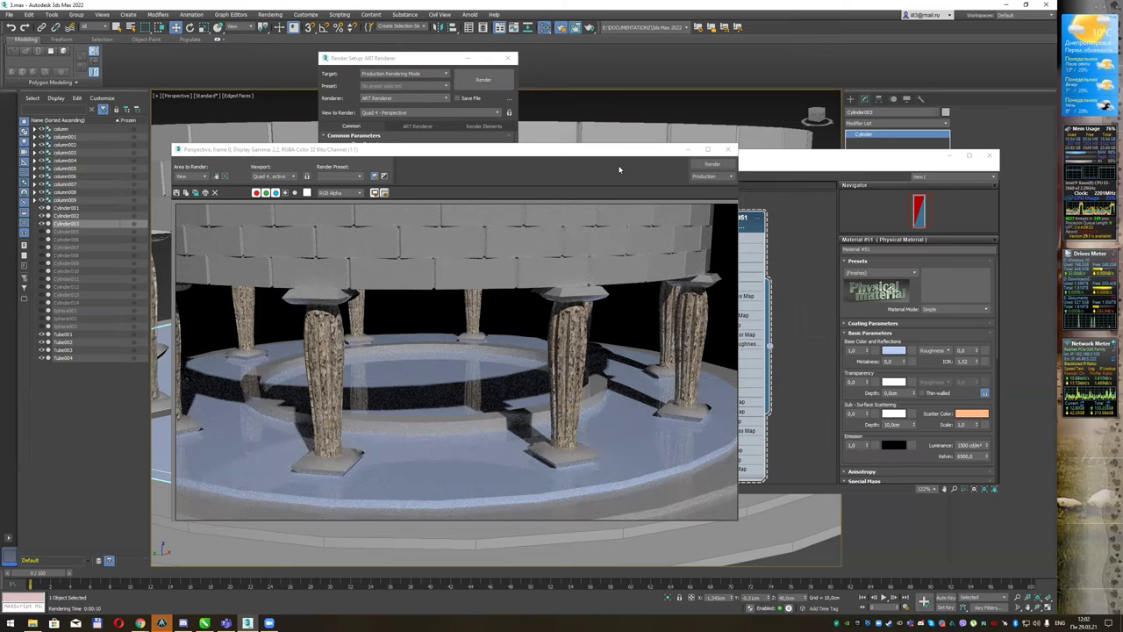
left_click_drag(597, 156, 526, 143)
left_click(732, 164)
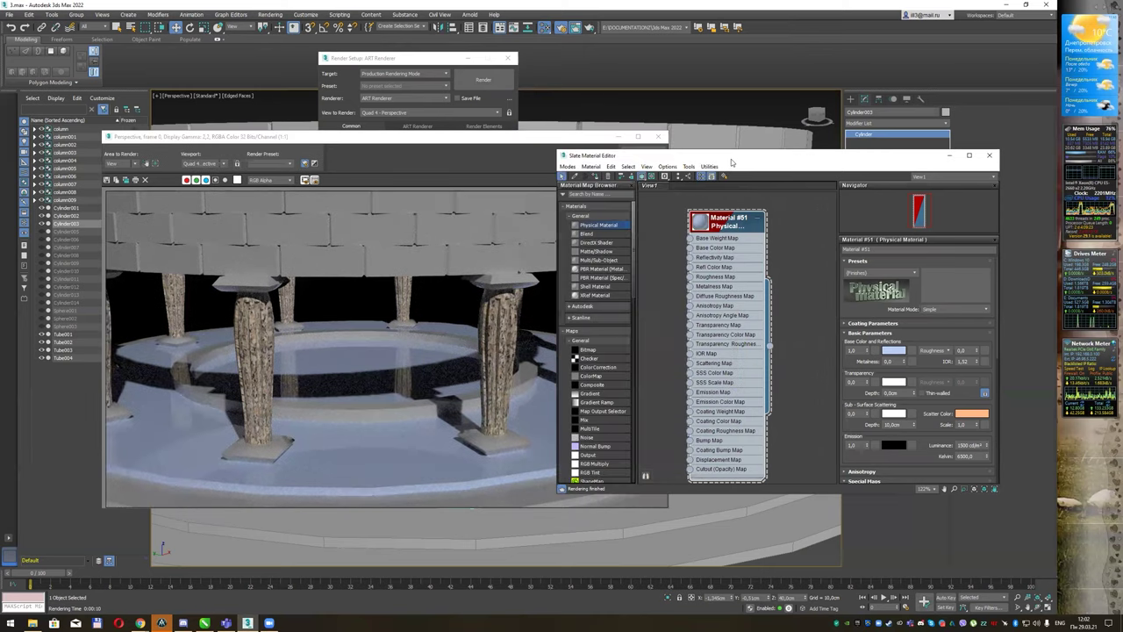
left_click_drag(732, 163, 746, 135)
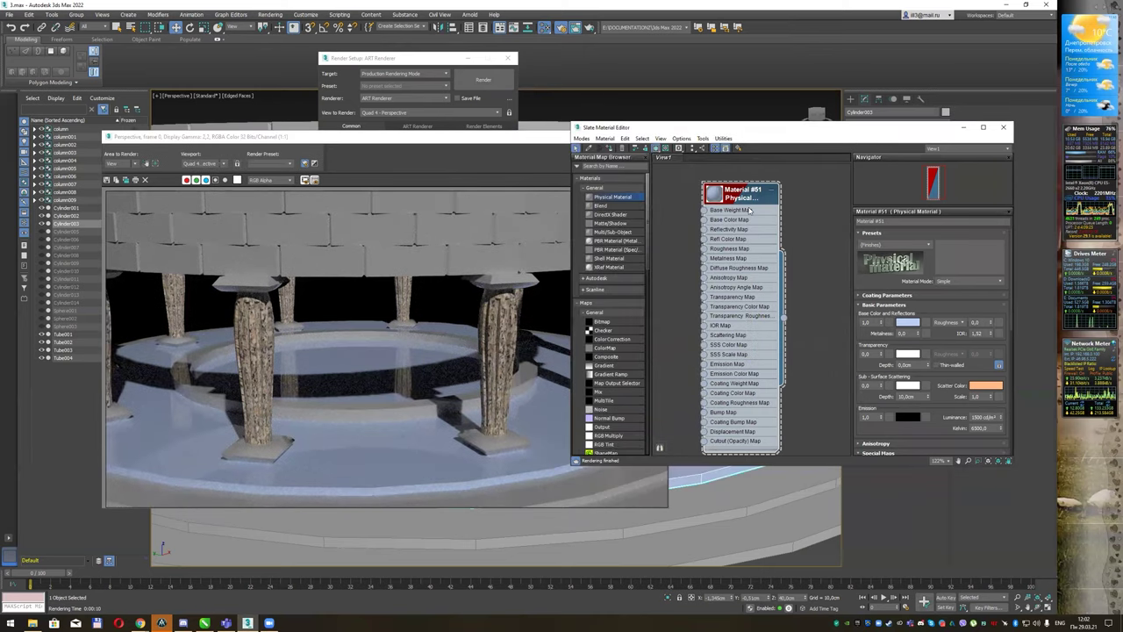
- Set Material #51's roughness to about 0,89 and render again
left_click_drag(739, 193, 750, 193)
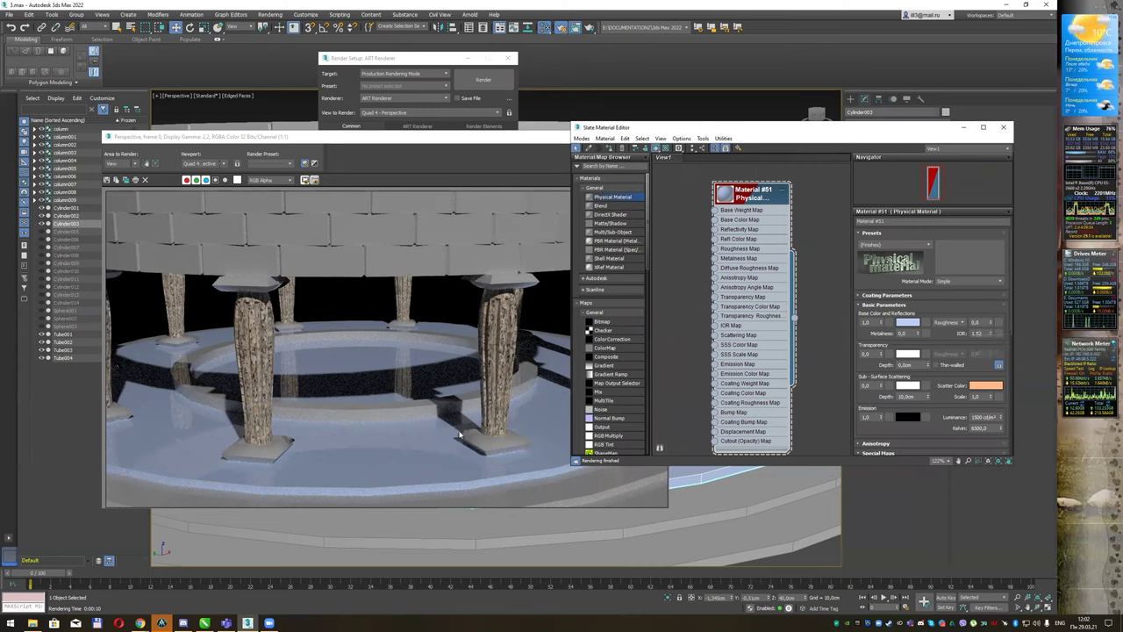
mouse_move(990, 323)
left_mouse_down()
mouse_move(990, 310)
mouse_move(990, 324)
left_mouse_up()
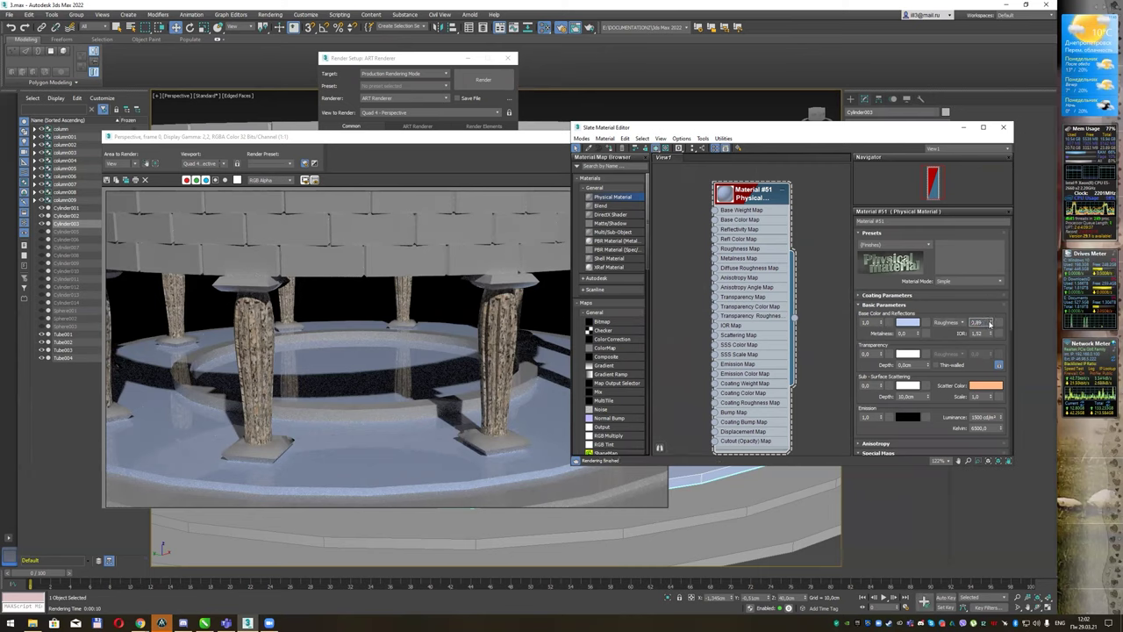
key("Return")
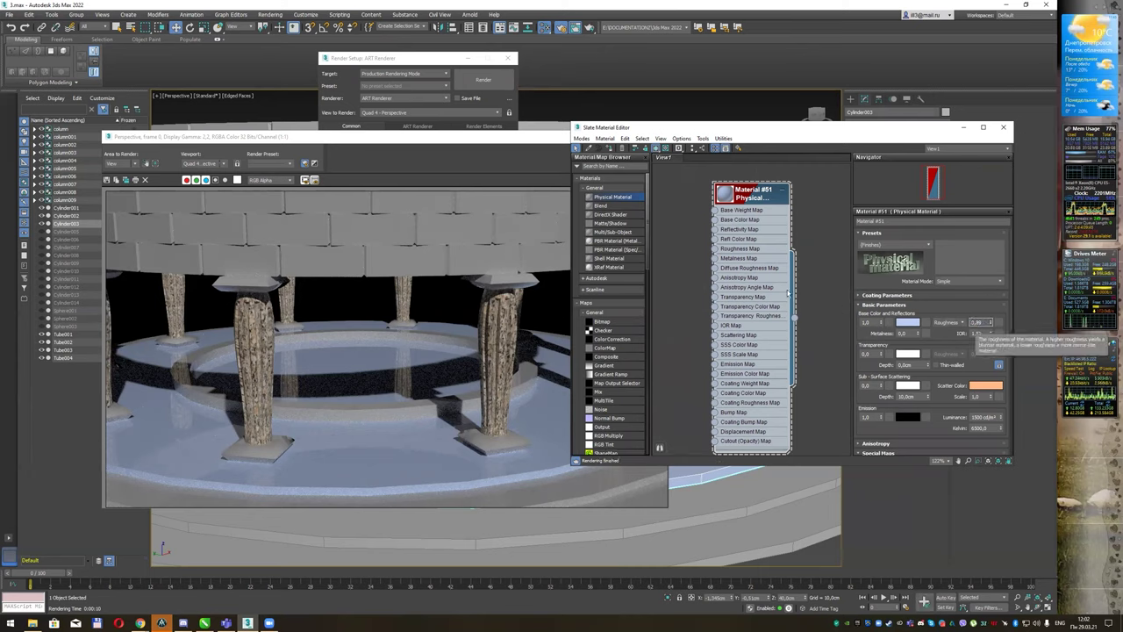
left_click(484, 80)
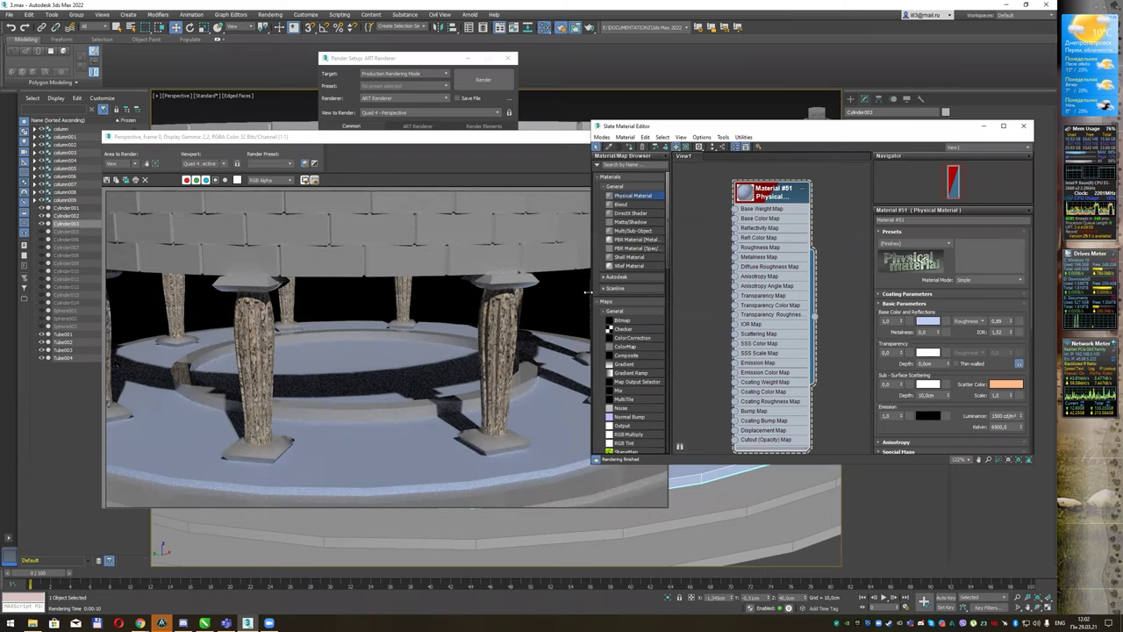
- Preview the грунт 3к gravel texture in 3ds Max Textures, then drag it in as bitmap Map #11
left_click_drag(587, 292, 451, 292)
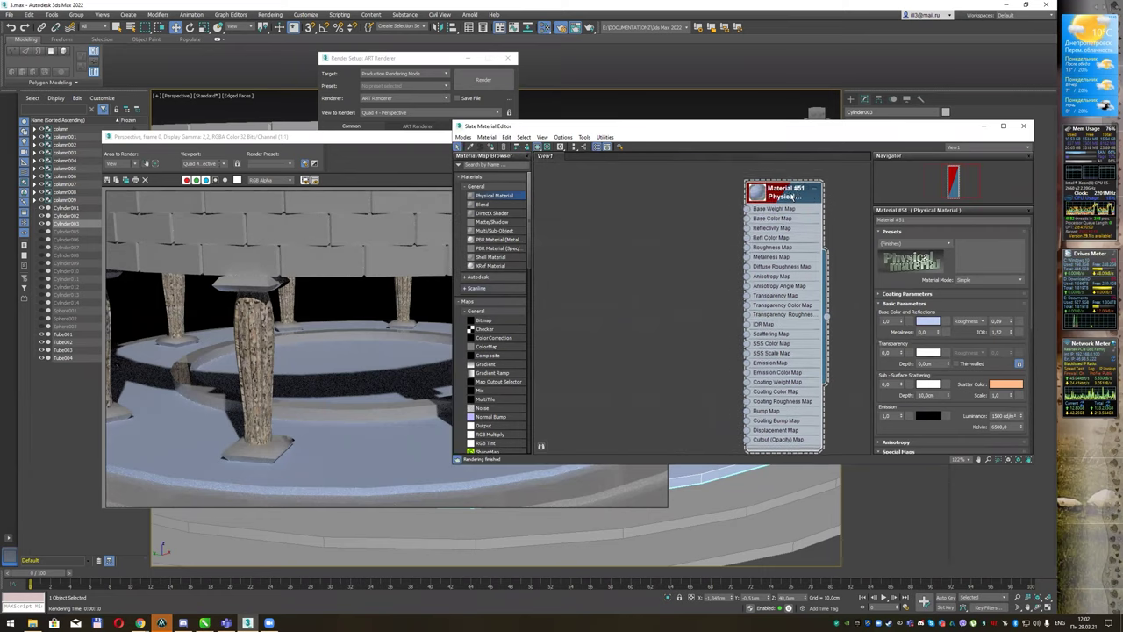
left_click(33, 623)
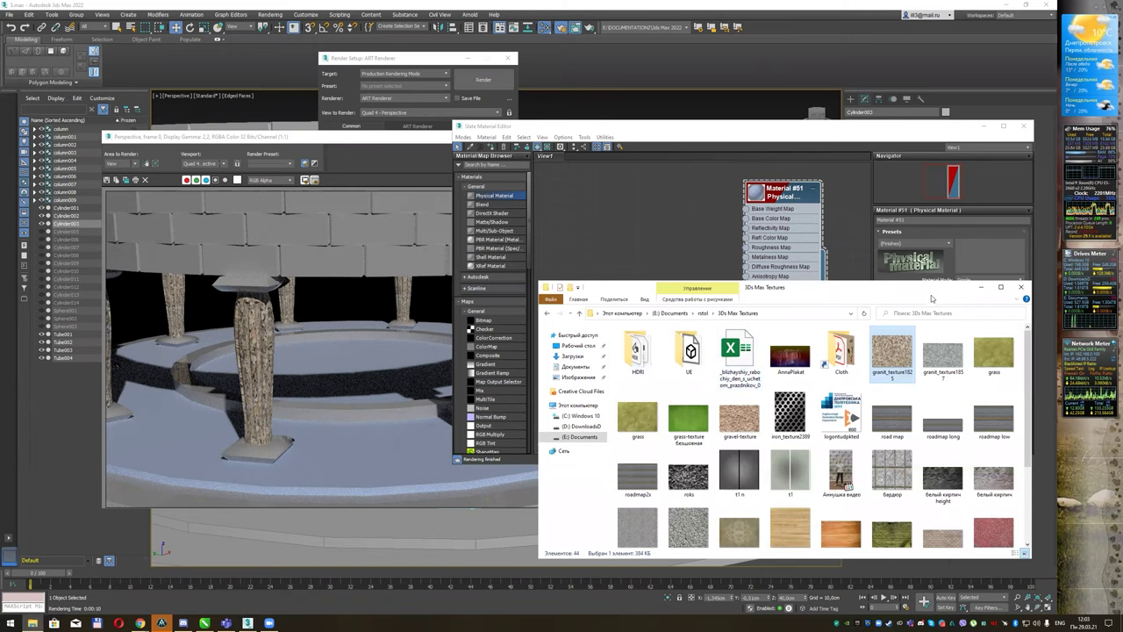
left_click_drag(926, 295, 727, 242)
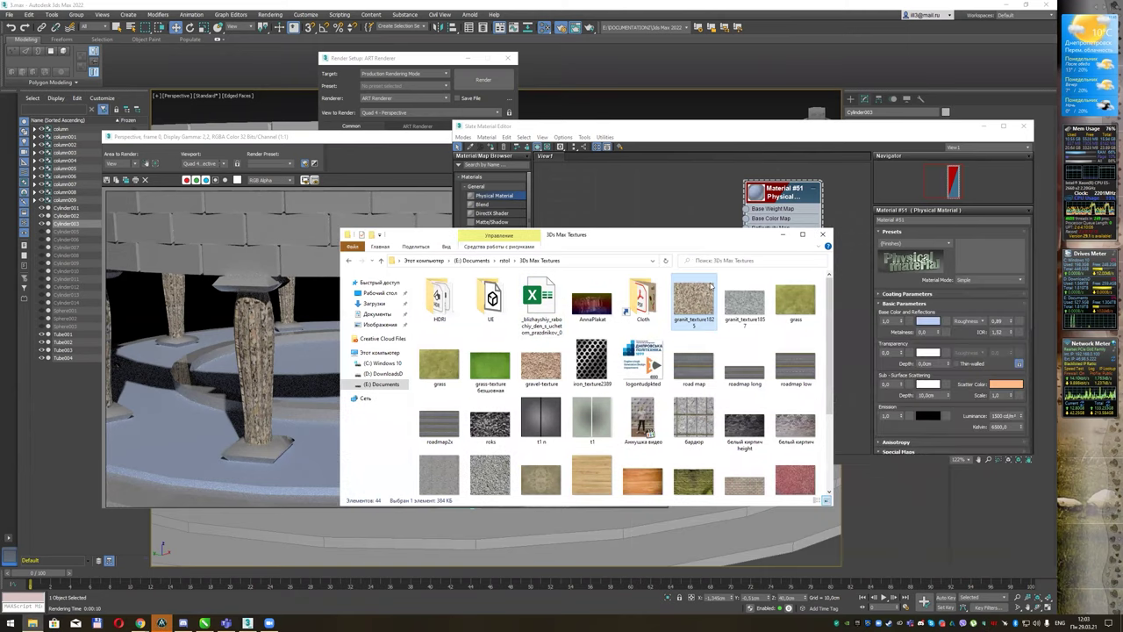
scroll(685, 344, "down", 1)
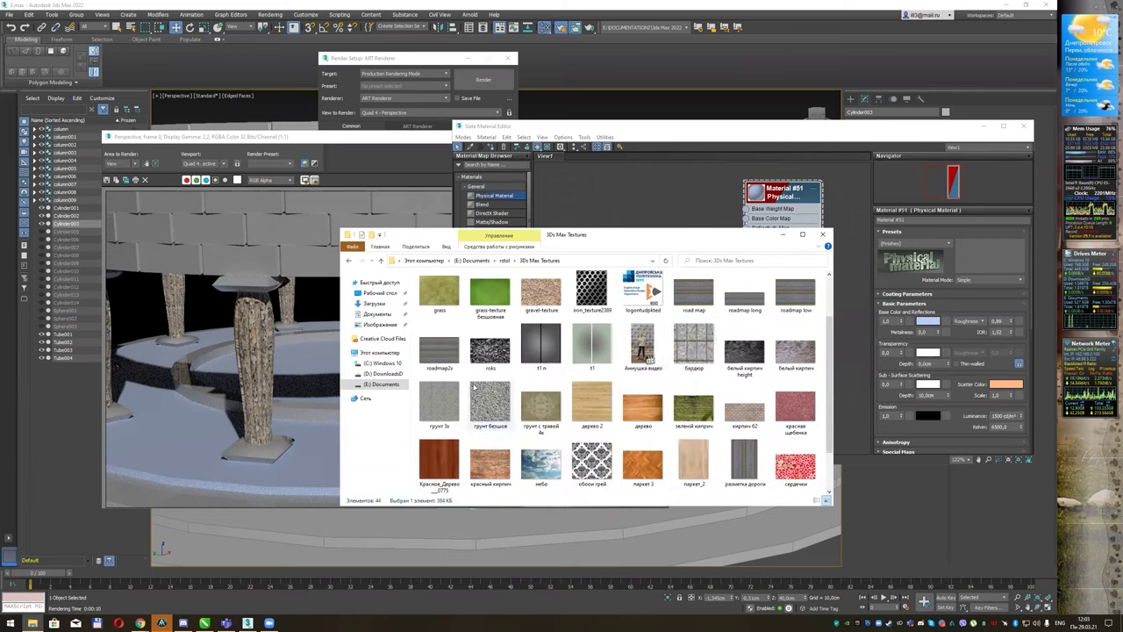
left_click(438, 402)
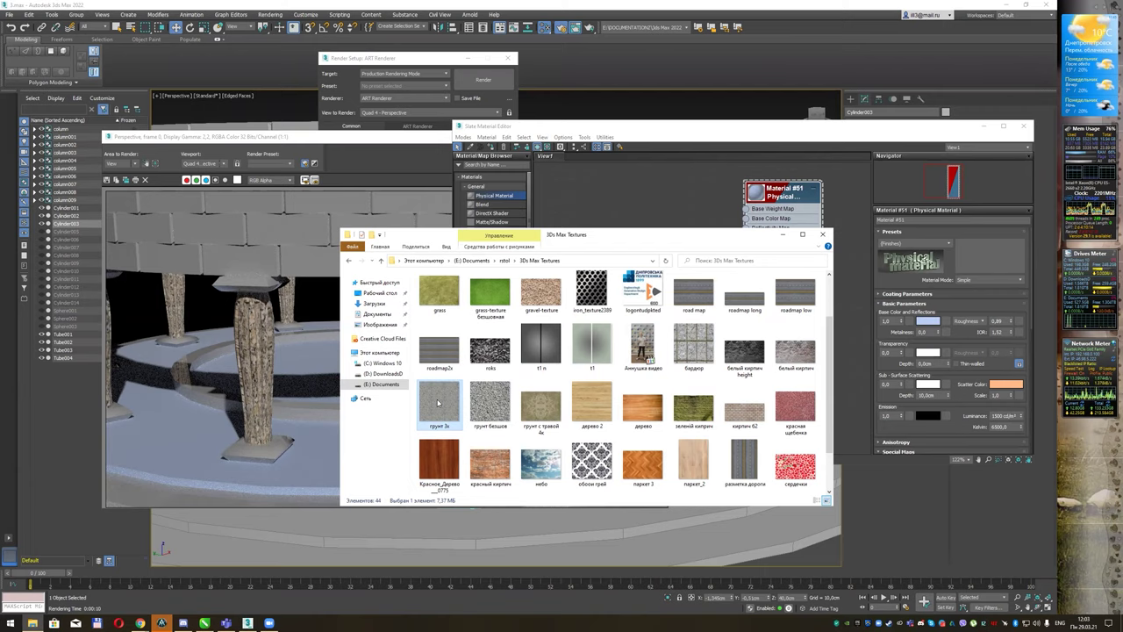
double_click(438, 402)
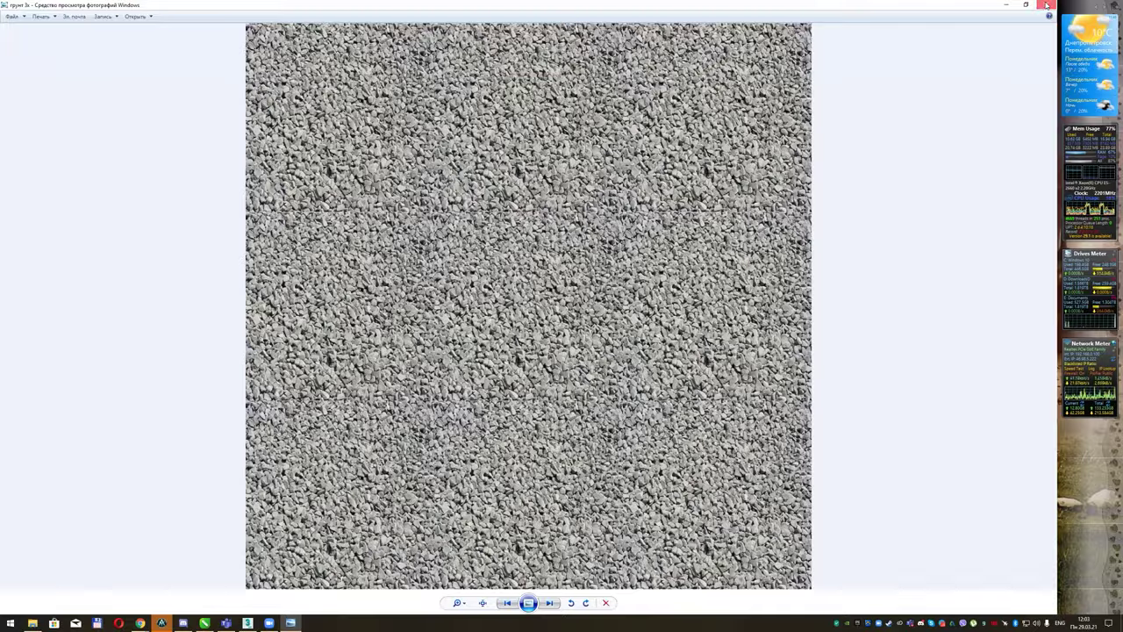
left_click(1045, 4)
left_click_drag(443, 399, 623, 207)
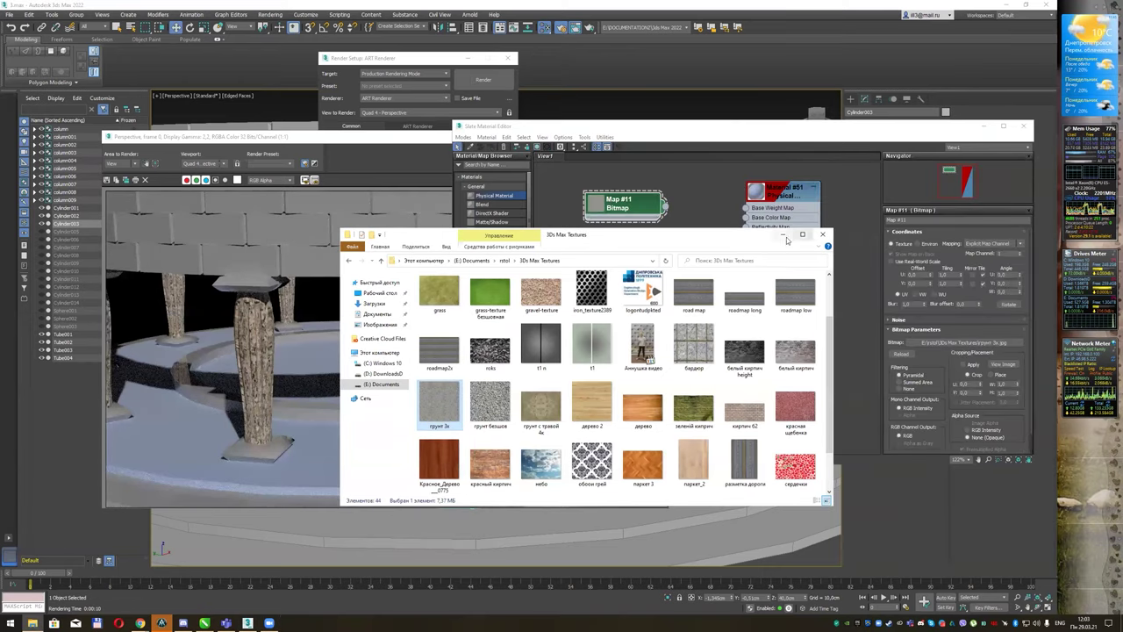
left_click(673, 227)
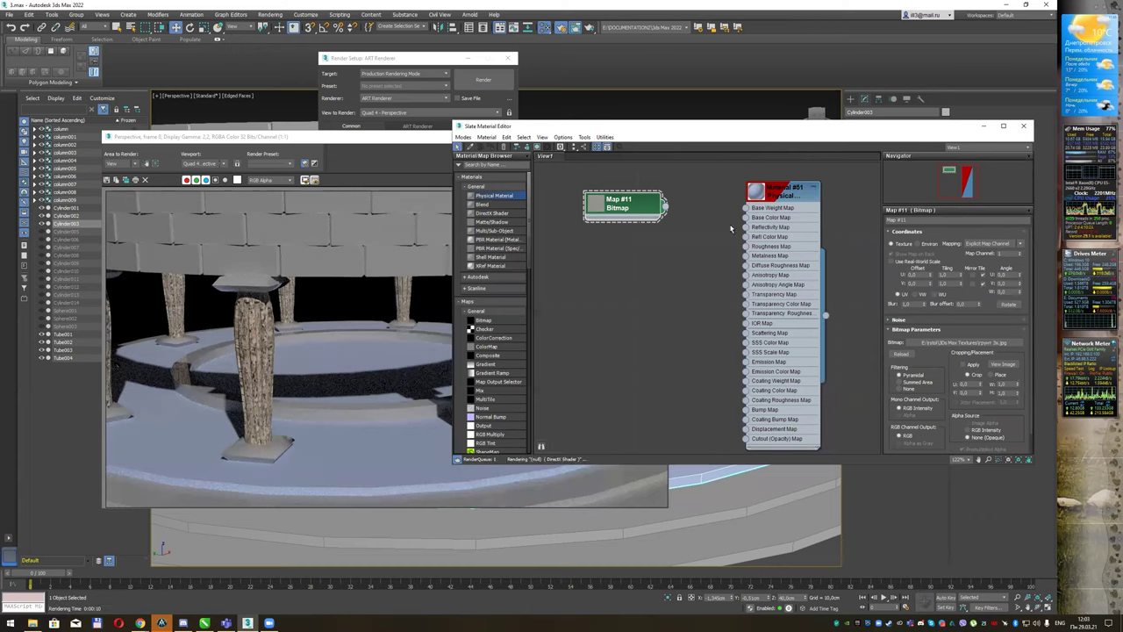
- Connect Map #11 to Material #51's Base Color Map and close Render Setup
left_click_drag(666, 208, 746, 219)
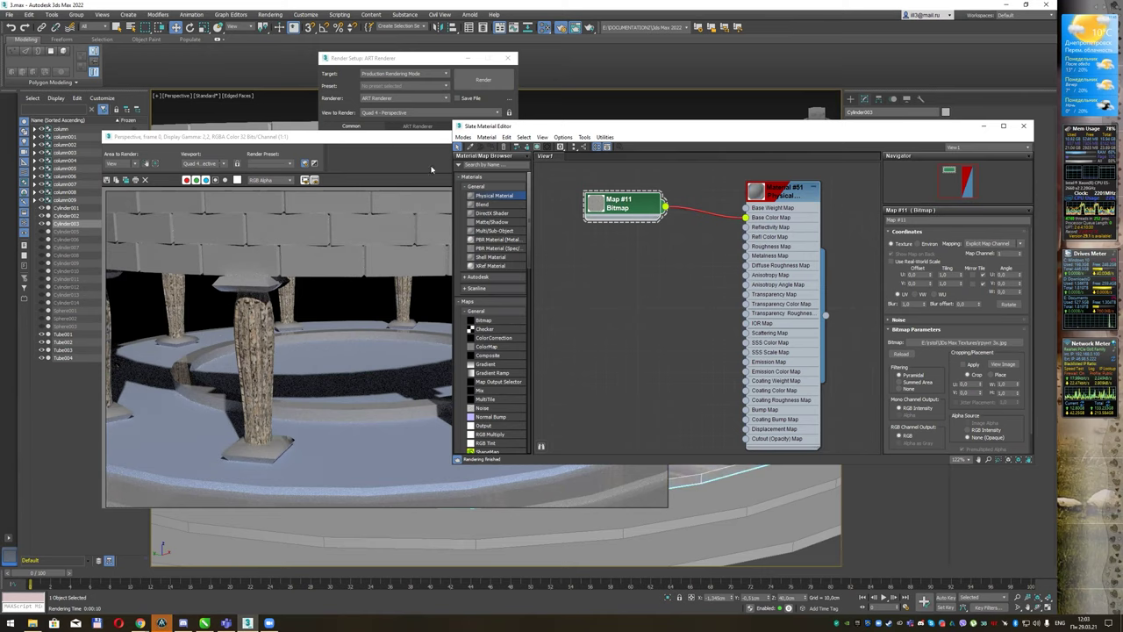
left_click(403, 143)
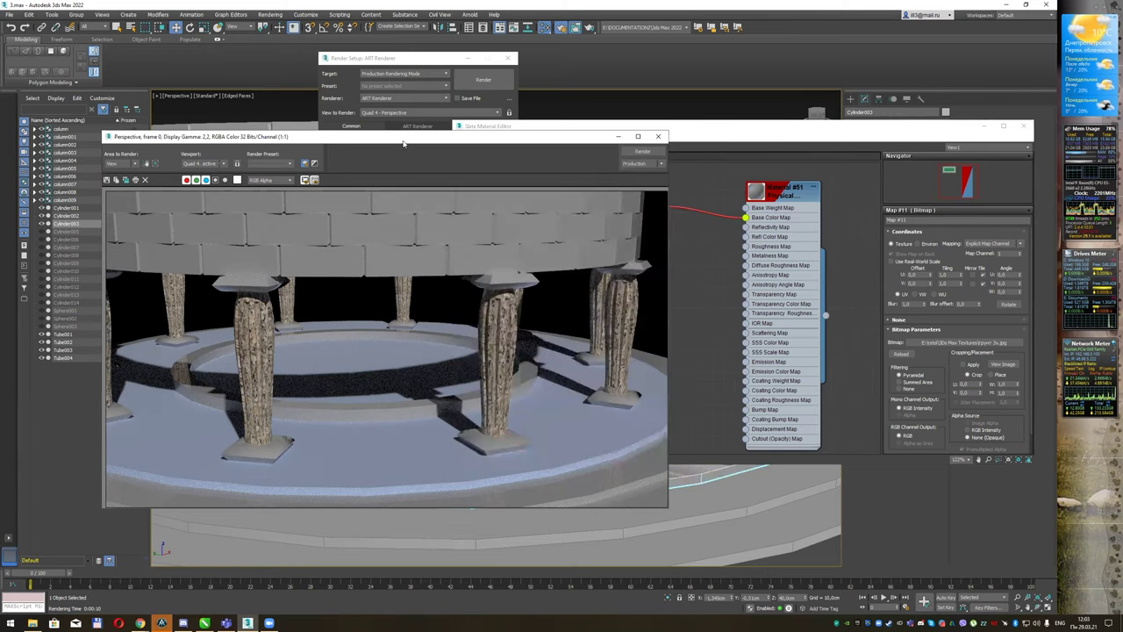
left_click_drag(403, 143, 365, 531)
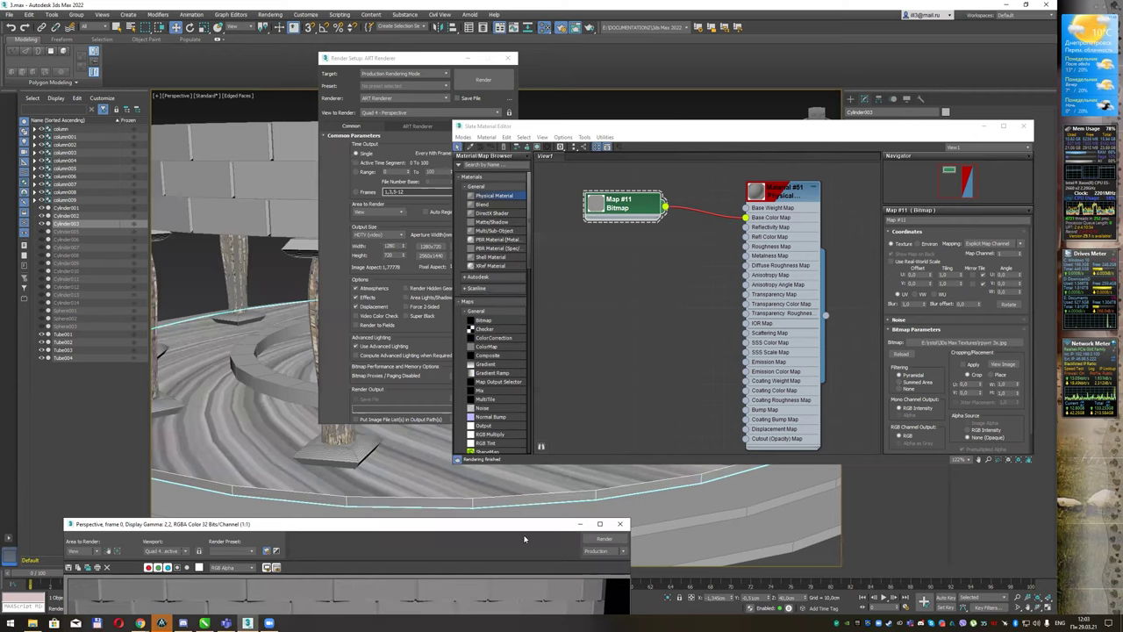
left_click_drag(504, 521, 382, 417)
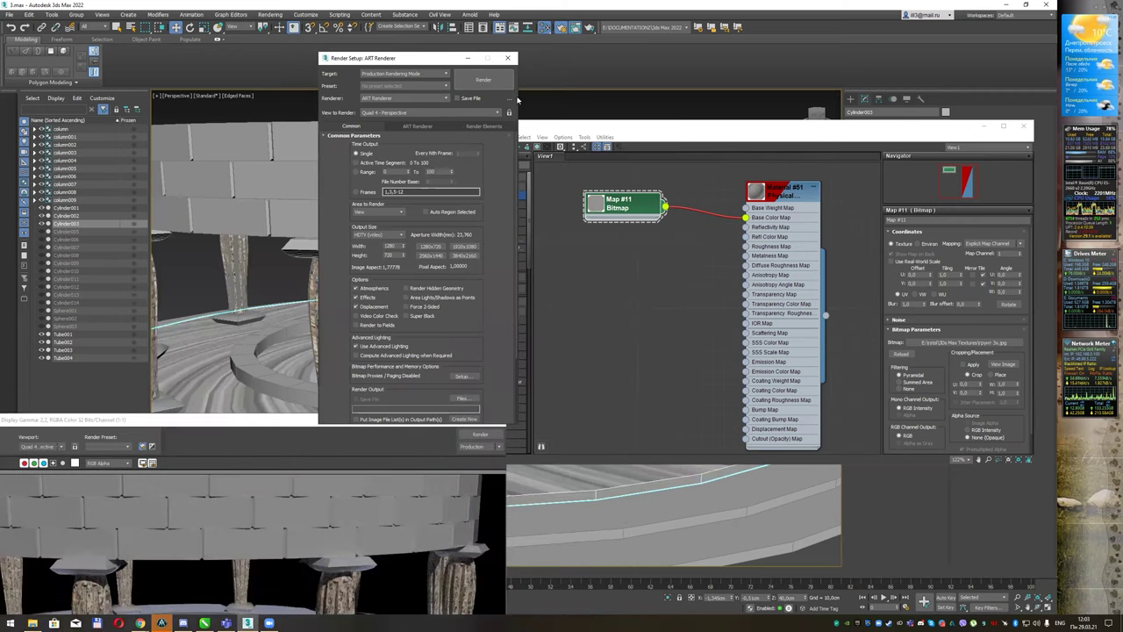
left_click(507, 58)
left_click_drag(614, 127, 760, 159)
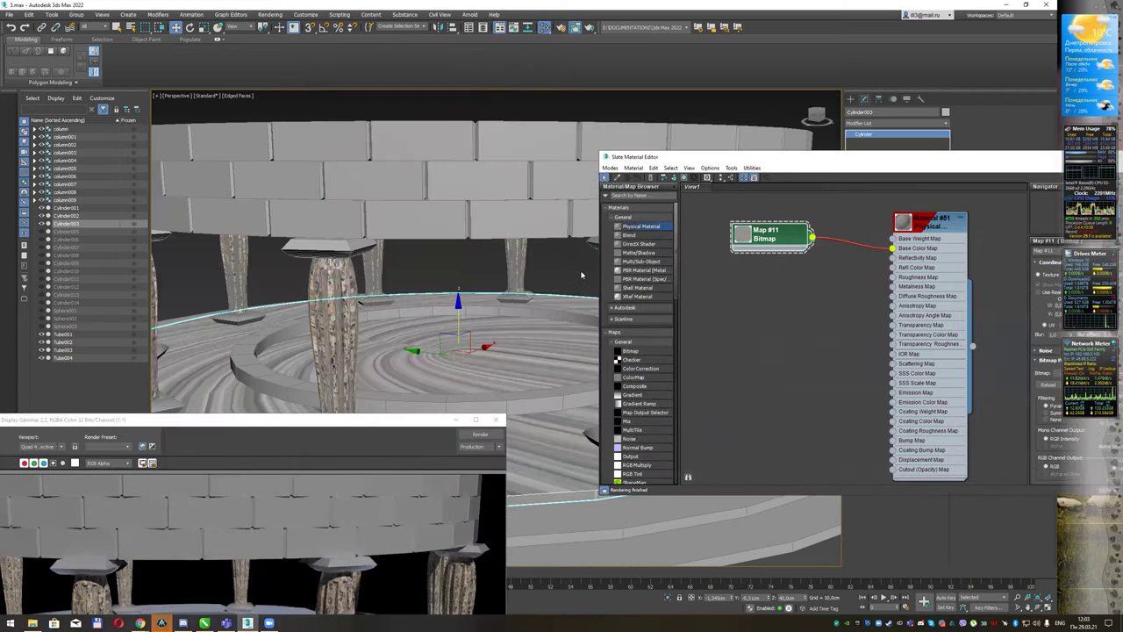
left_click_drag(427, 419, 525, 130)
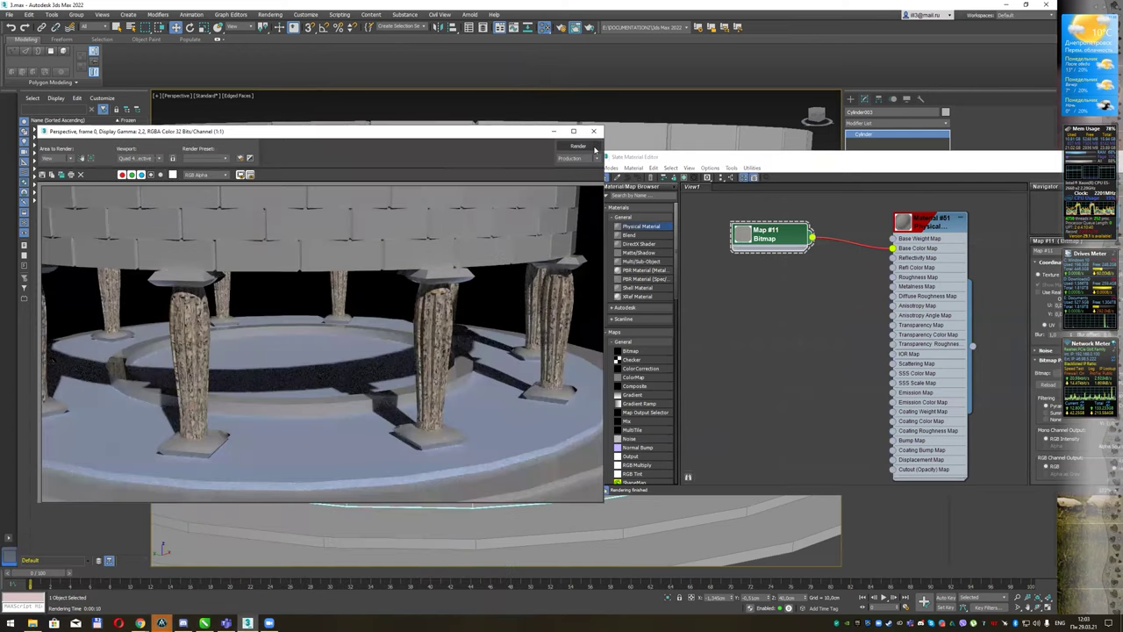
- Test-render the gravel floor, then close the frame window and the material editor
left_click(577, 146)
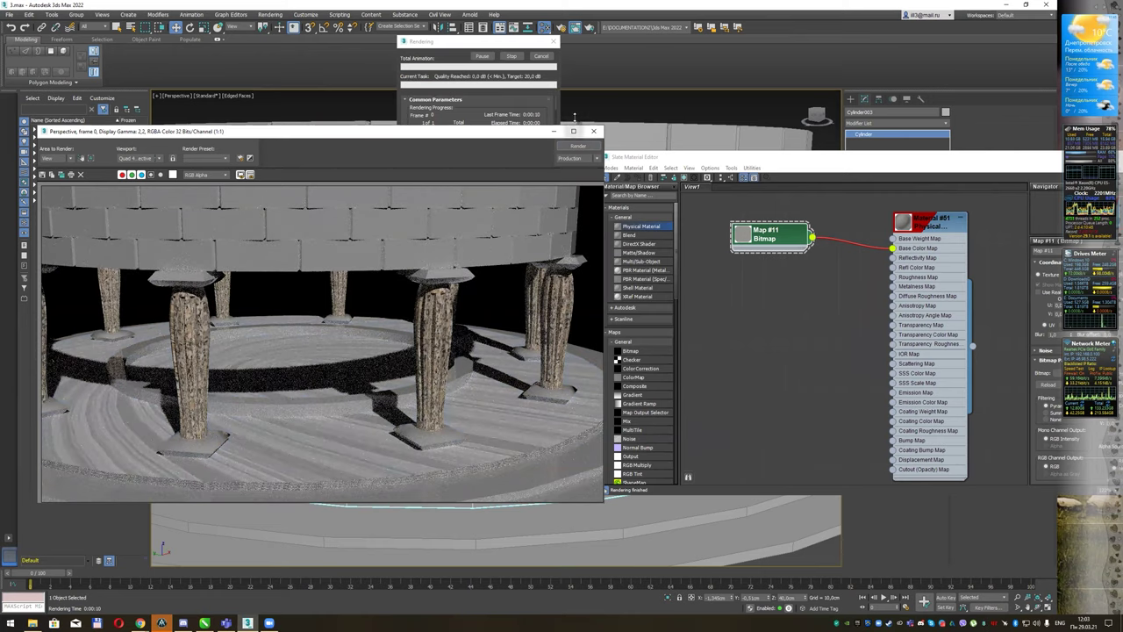
left_click(512, 55)
left_click(593, 130)
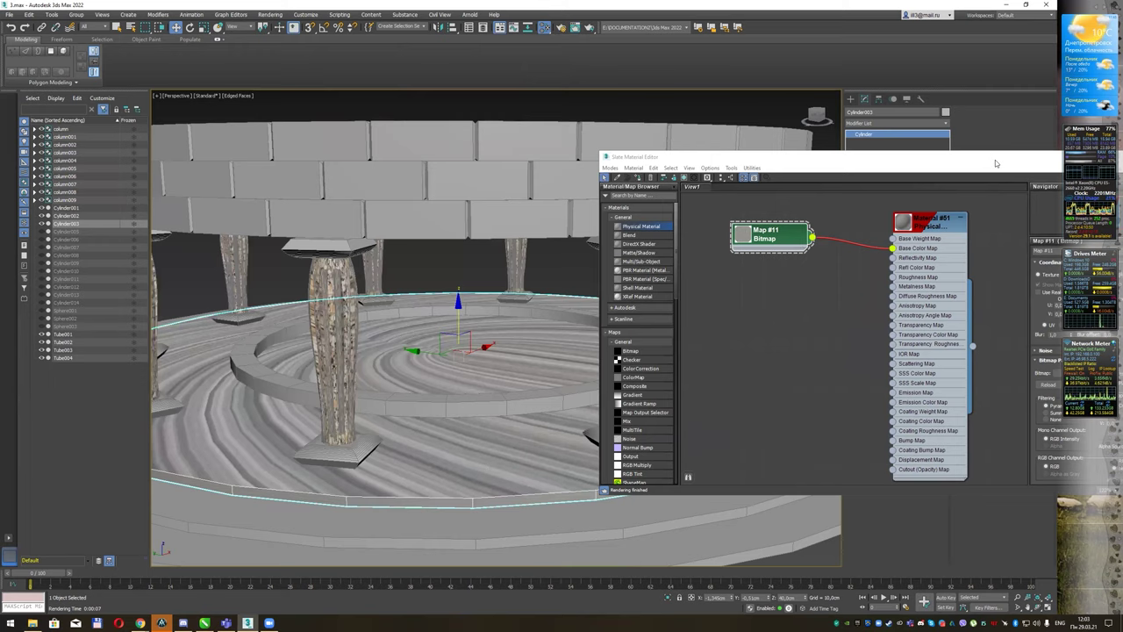
left_click_drag(859, 161, 726, 161)
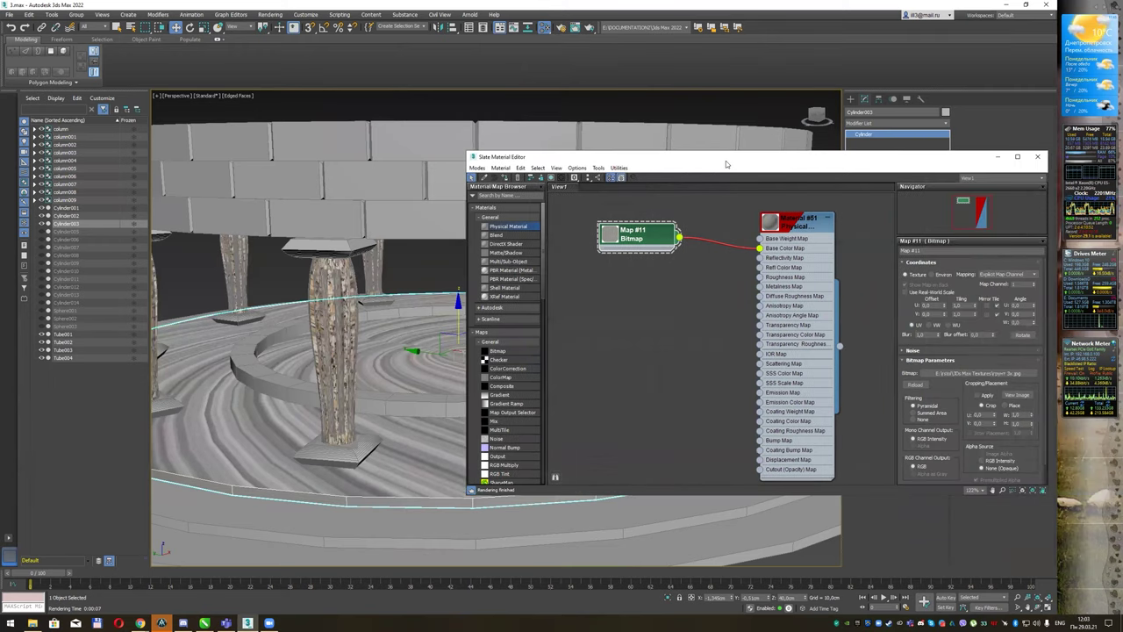
key("m")
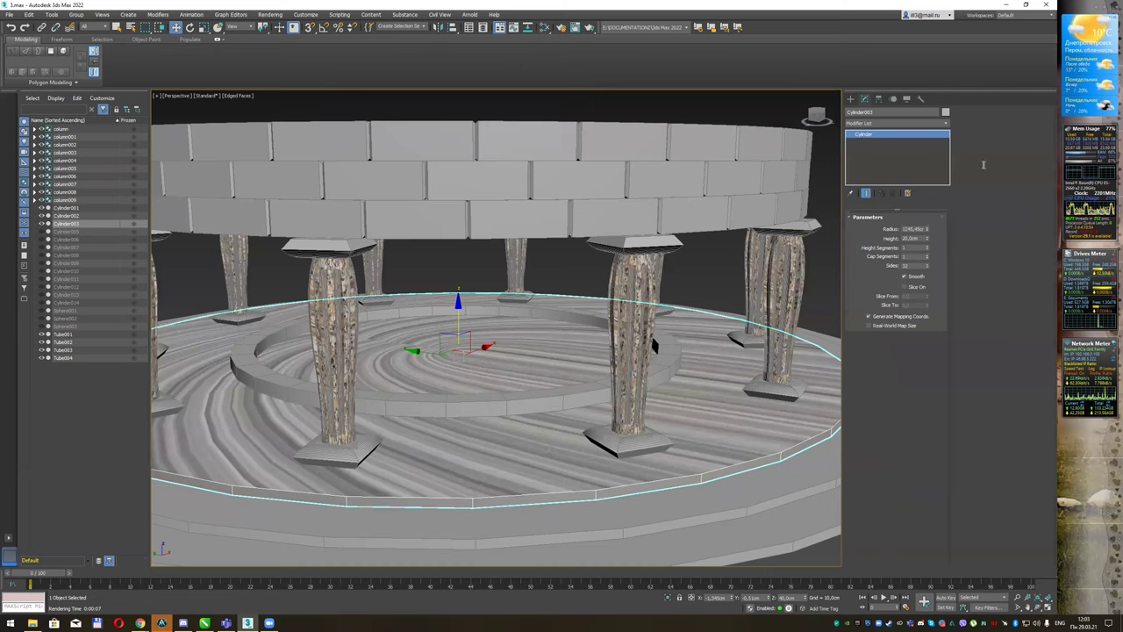
- Add a UVW Map modifier to the floor with Cylindrical mapping and Cap enabled
left_click(942, 126)
key("u")
key("Down")
key("Down")
key("Down")
key("Down")
key("Down")
key("Return")
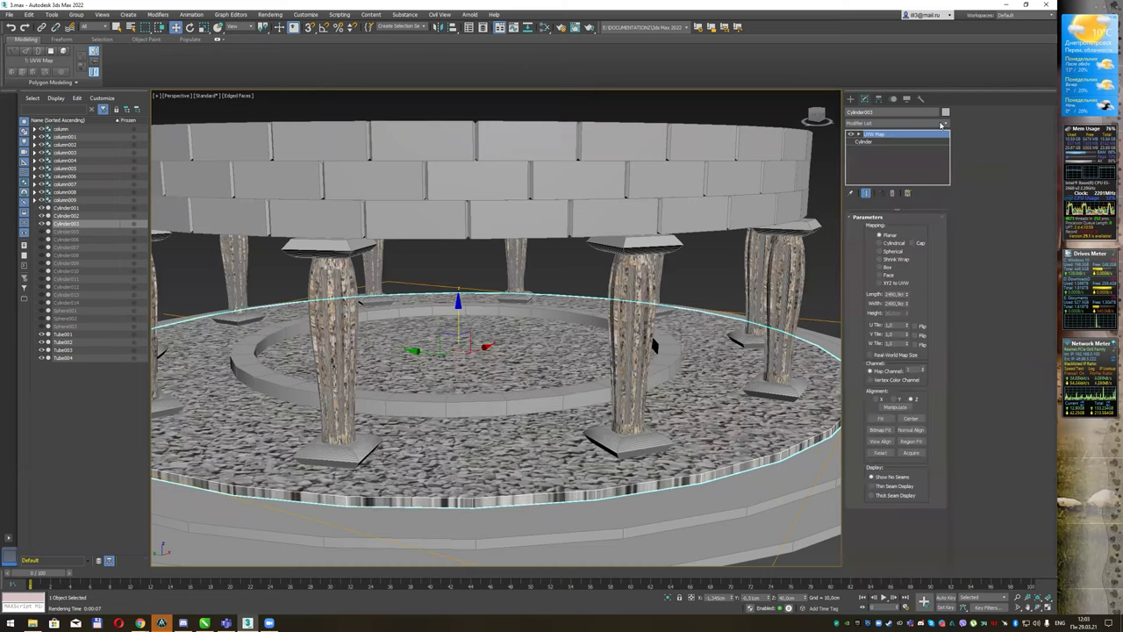
left_click(889, 243)
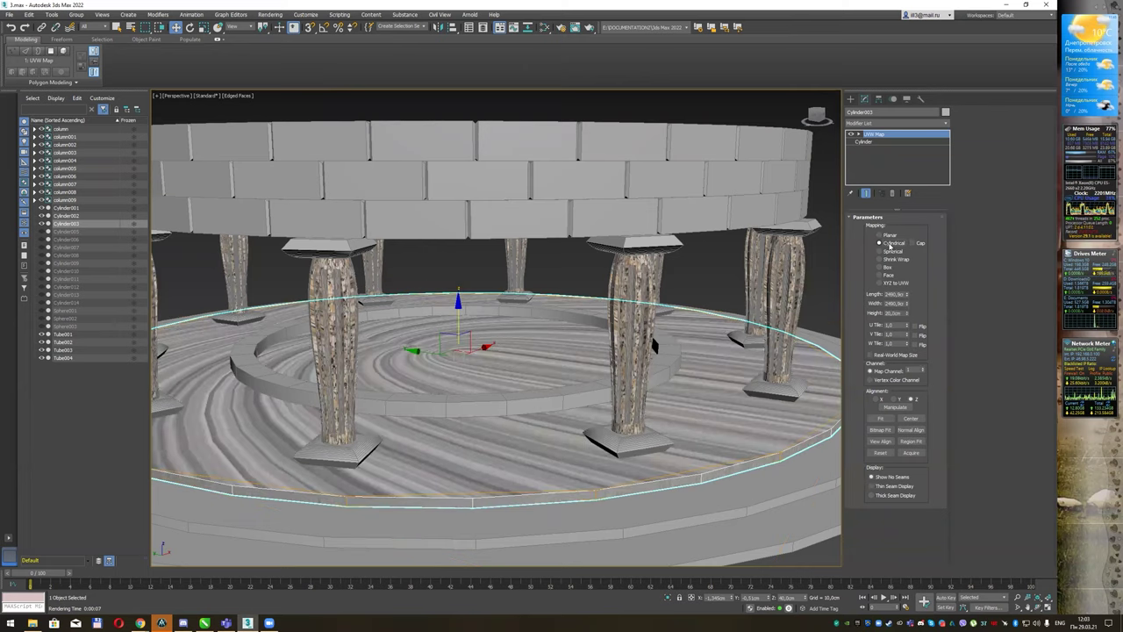
left_click(912, 243)
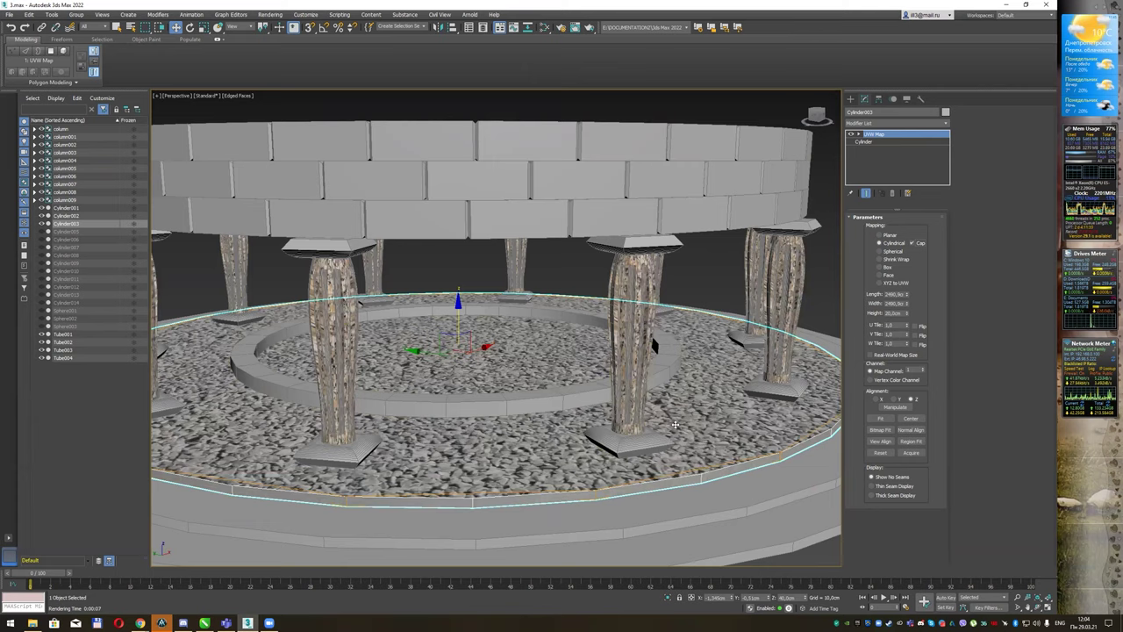
- Set the UVW Map U, V and W tiling to 2
double_click(891, 326)
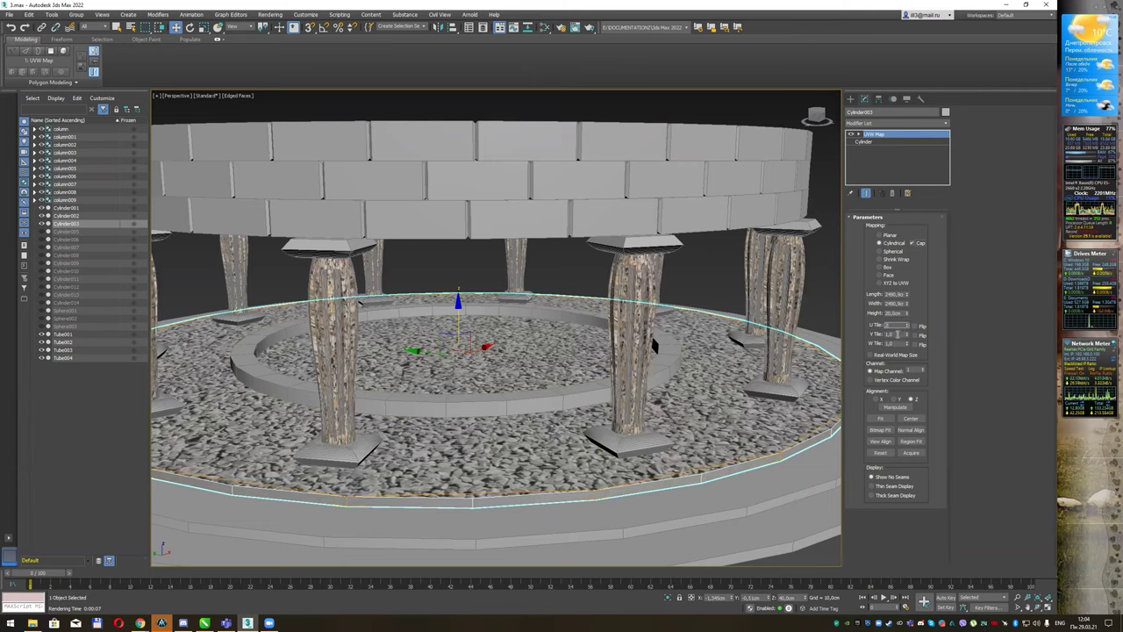
type("2")
key("Tab")
type("2")
key("Tab")
type("2")
key("Tab")
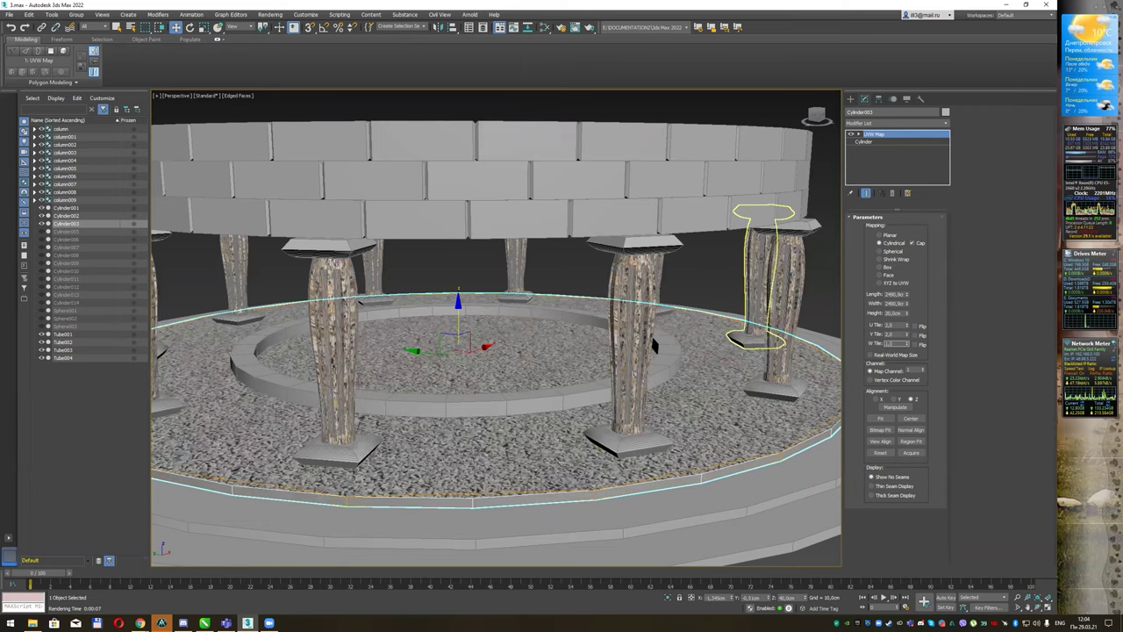
- Render the tiled gravel floor with ART, close the frame window, and move Render Setup left
left_click(559, 29)
left_click(474, 86)
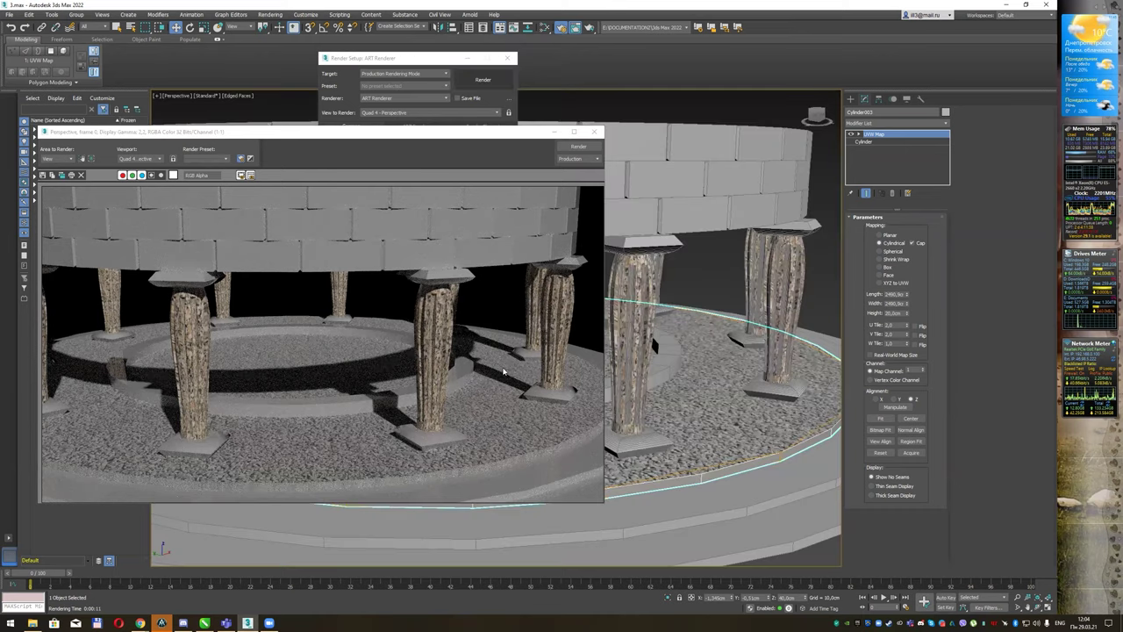
left_click(594, 132)
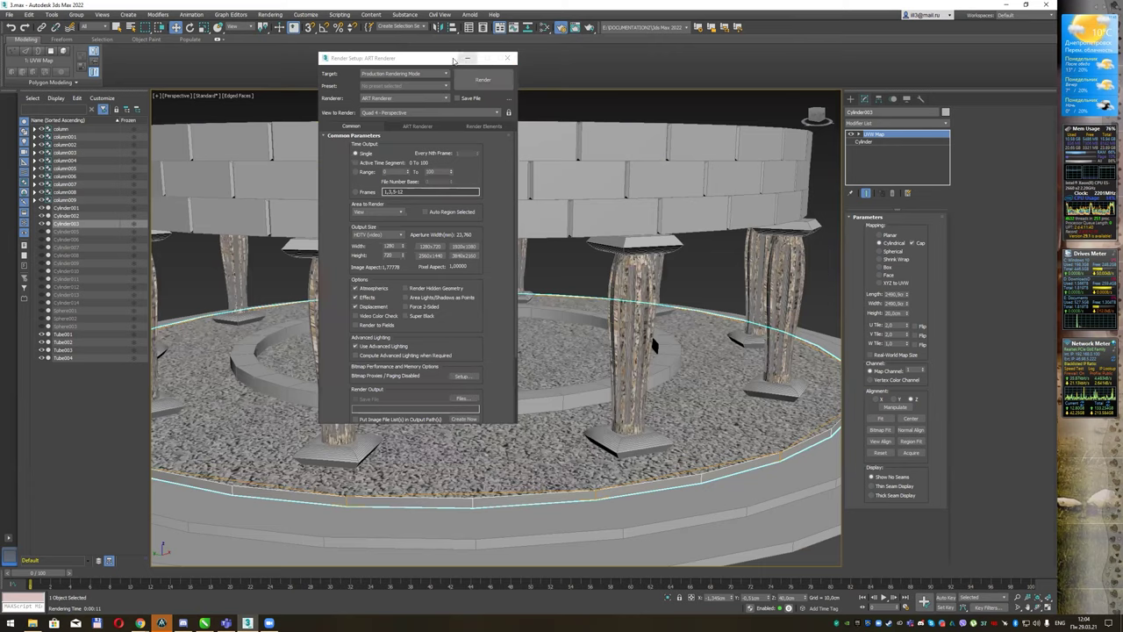
left_click_drag(443, 61, 263, 71)
- Reopen the Slate Material Editor, detach the gravel link from Base Color, and select Material #51
key("m")
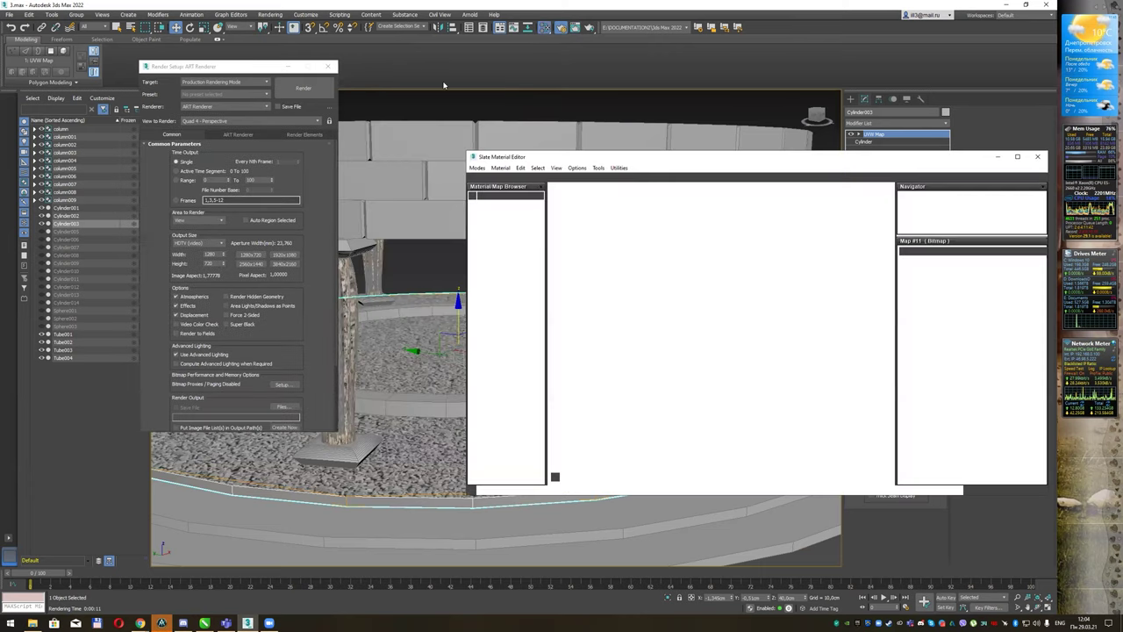
mouse_move(668, 164)
left_mouse_down()
mouse_move(548, 137)
mouse_move(689, 168)
left_mouse_up()
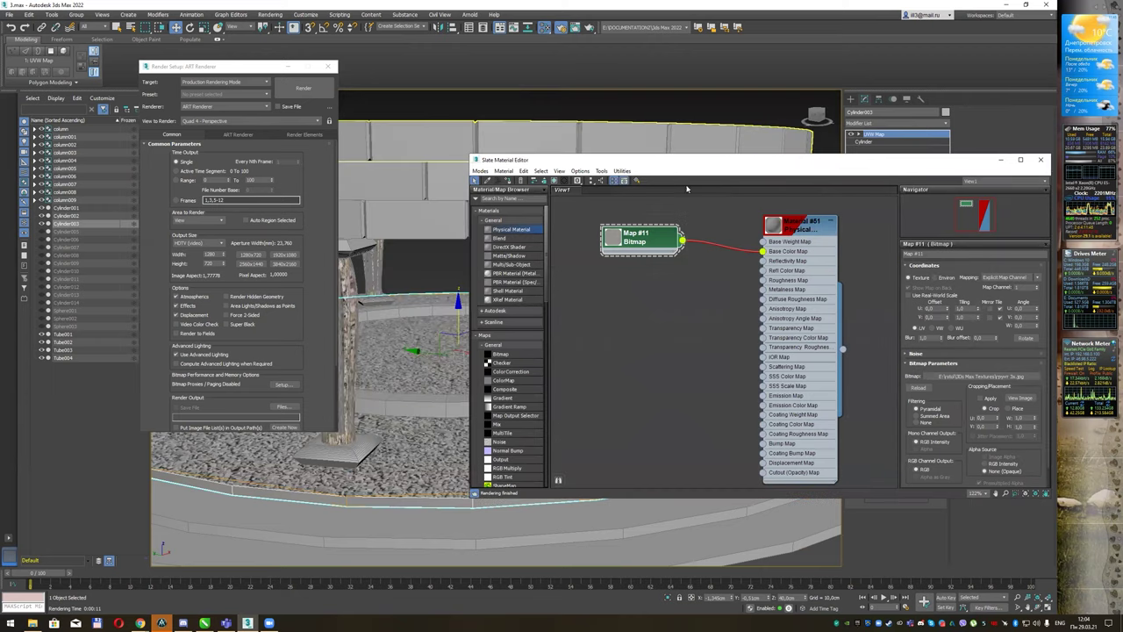
left_click_drag(763, 251, 706, 257)
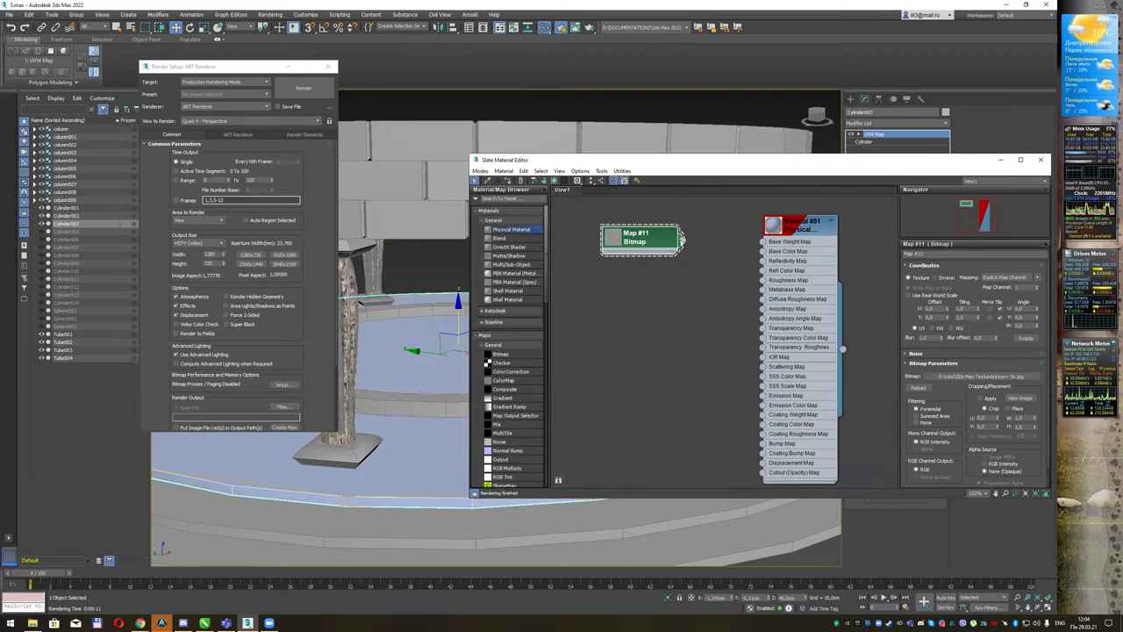
mouse_move(706, 292)
left_mouse_down()
mouse_move(677, 313)
mouse_move(683, 241)
left_mouse_up()
left_click(776, 226)
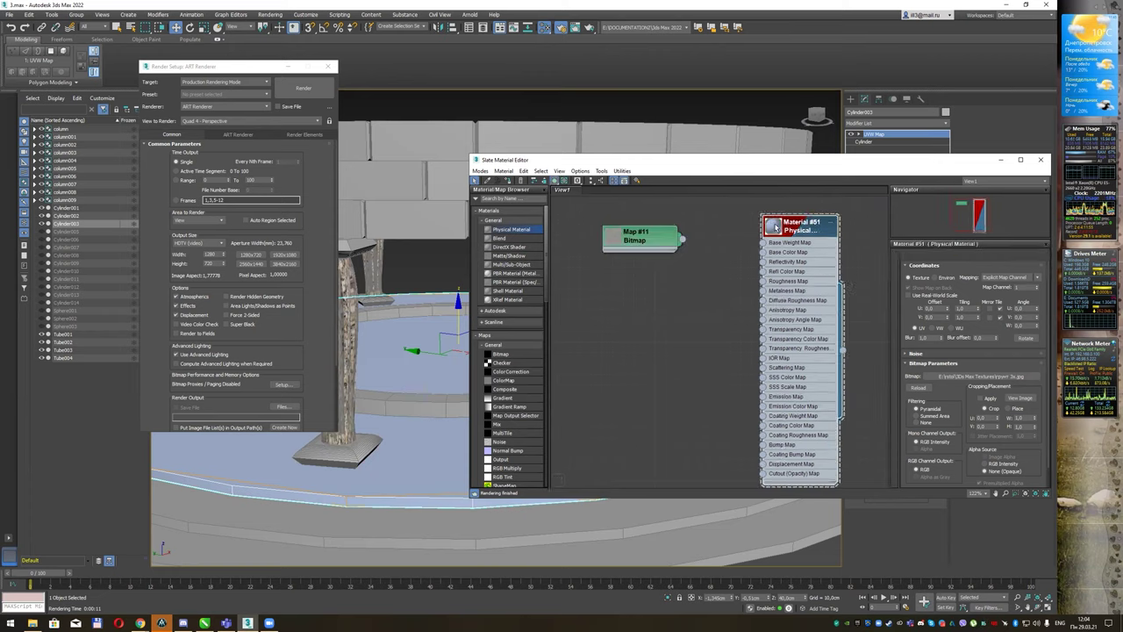
scroll(798, 251, "up", 3)
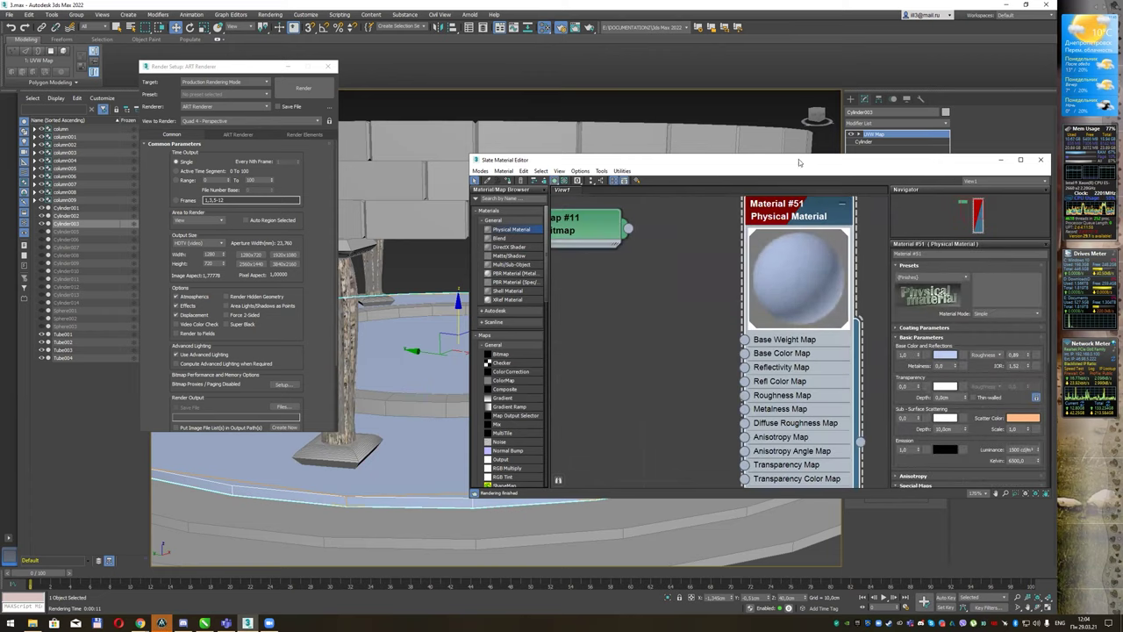
- Reposition Map #11 and pan the node view to expose Material #51's lower map slots
left_click_drag(798, 167, 706, 142)
left_click_drag(504, 207, 552, 268)
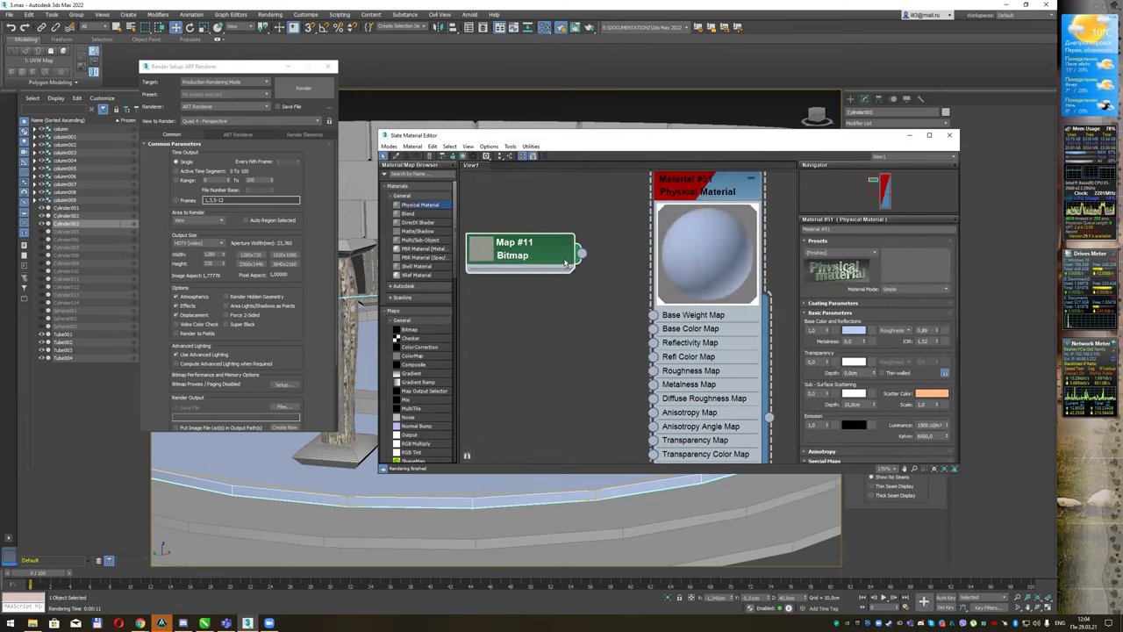
middle_click_drag(621, 364, 627, 305)
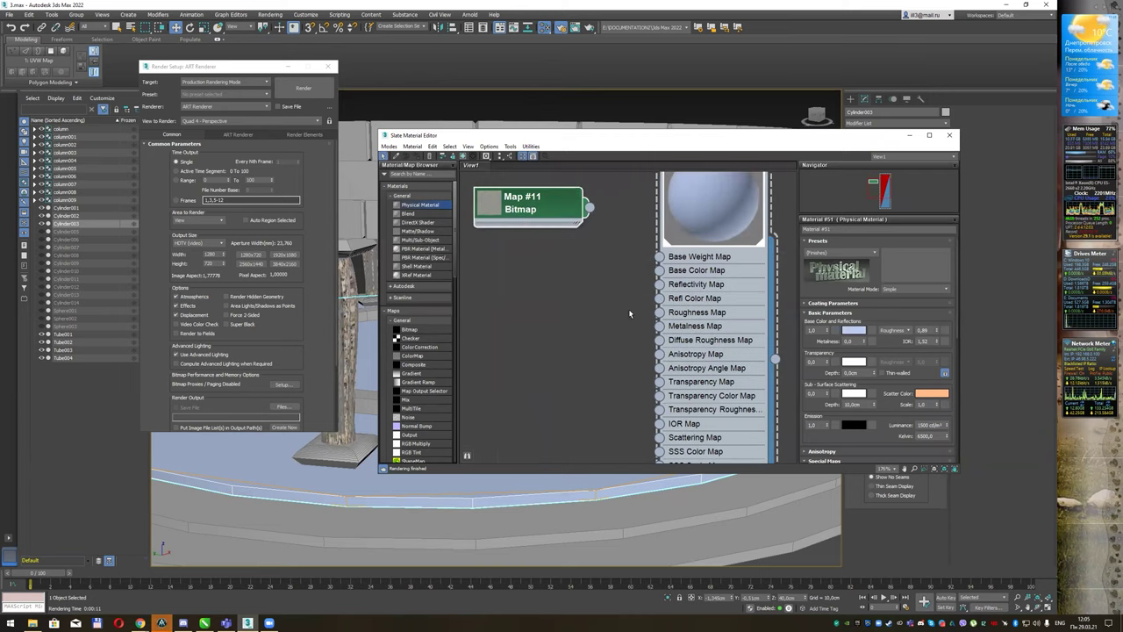
mouse_move(590, 207)
left_mouse_down()
mouse_move(701, 260)
mouse_move(566, 286)
left_mouse_up()
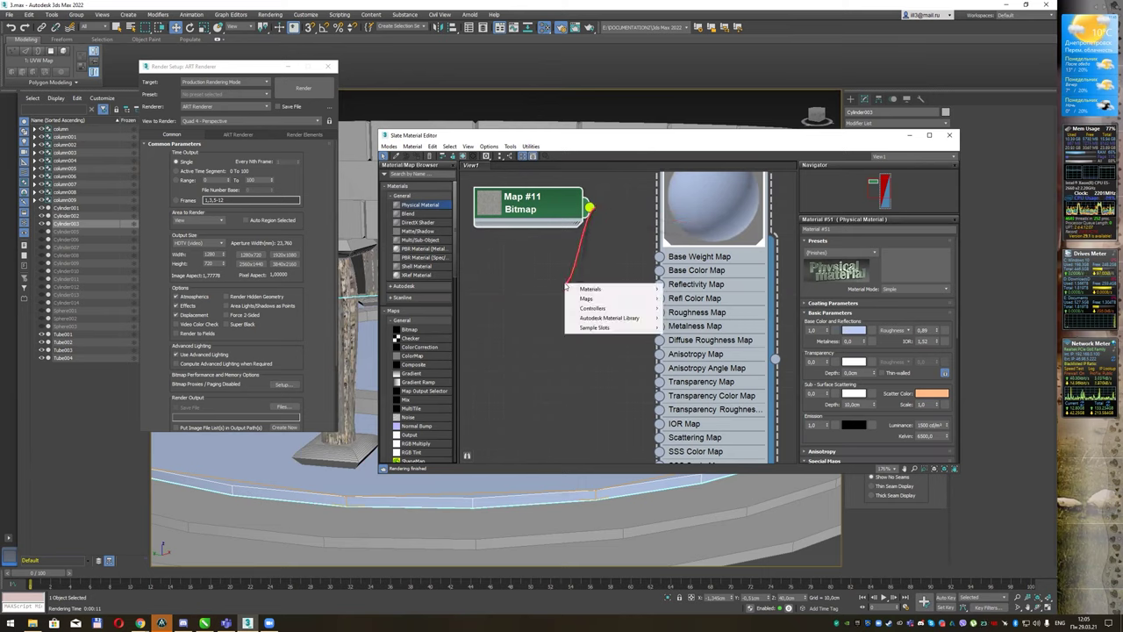
left_click(544, 211)
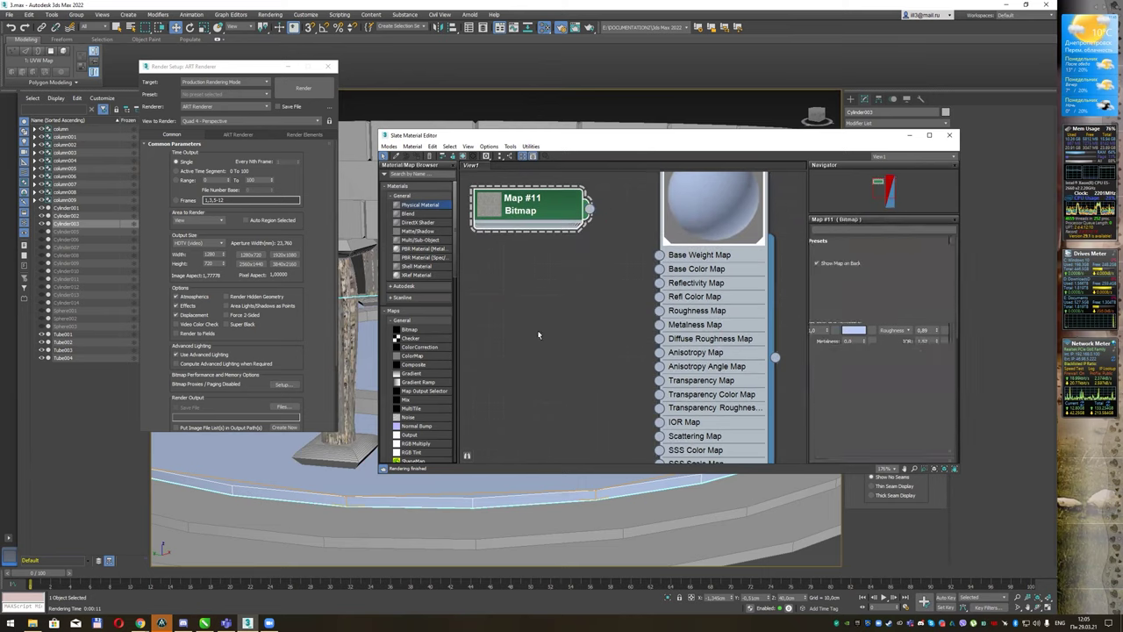
left_click_drag(526, 207, 512, 321)
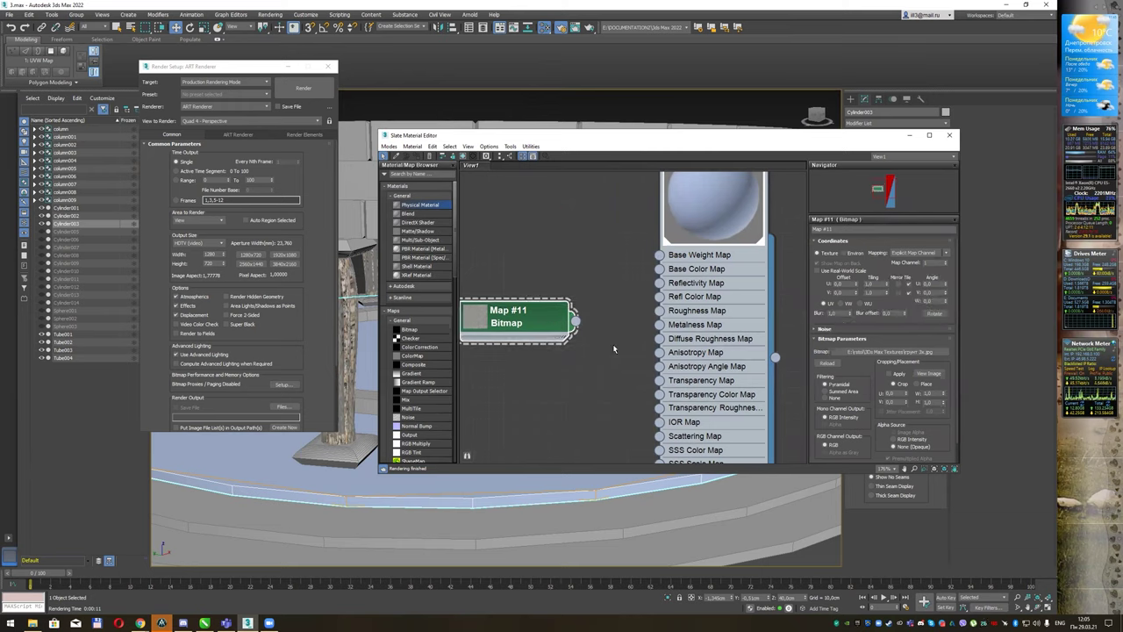
scroll(612, 351, "down", 2)
scroll(604, 368, "down", 1)
middle_click_drag(604, 382, 615, 263)
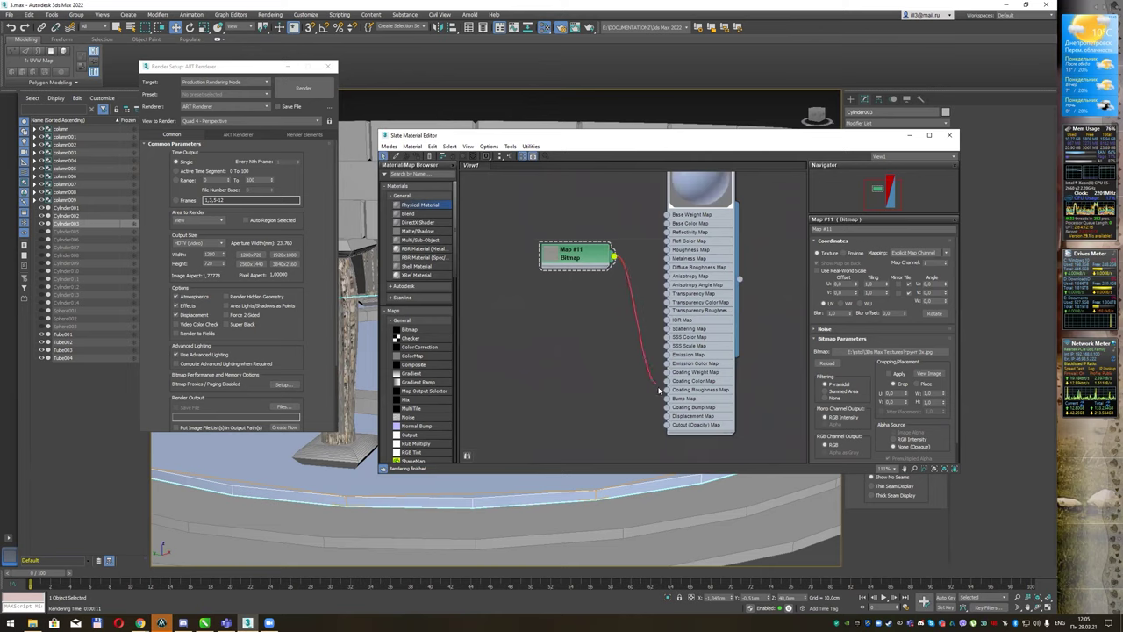
- Wire Map #11 into Material #51's Bump Map input and place it beside the material
left_click_drag(616, 254, 667, 398)
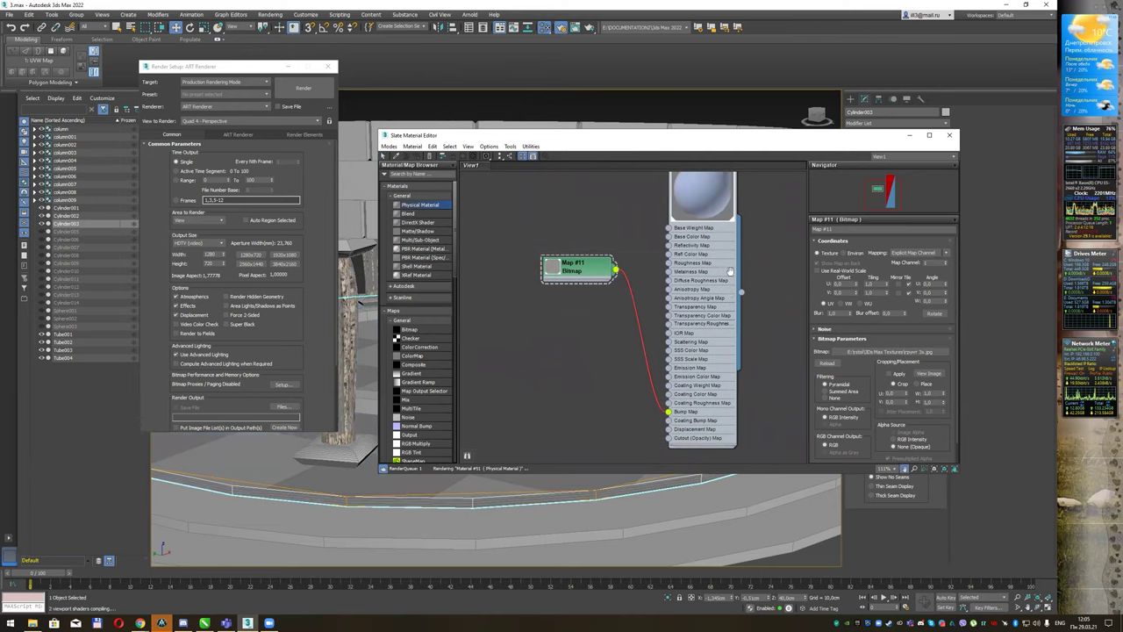
scroll(722, 208, "up", 1)
scroll(722, 208, "up", 2)
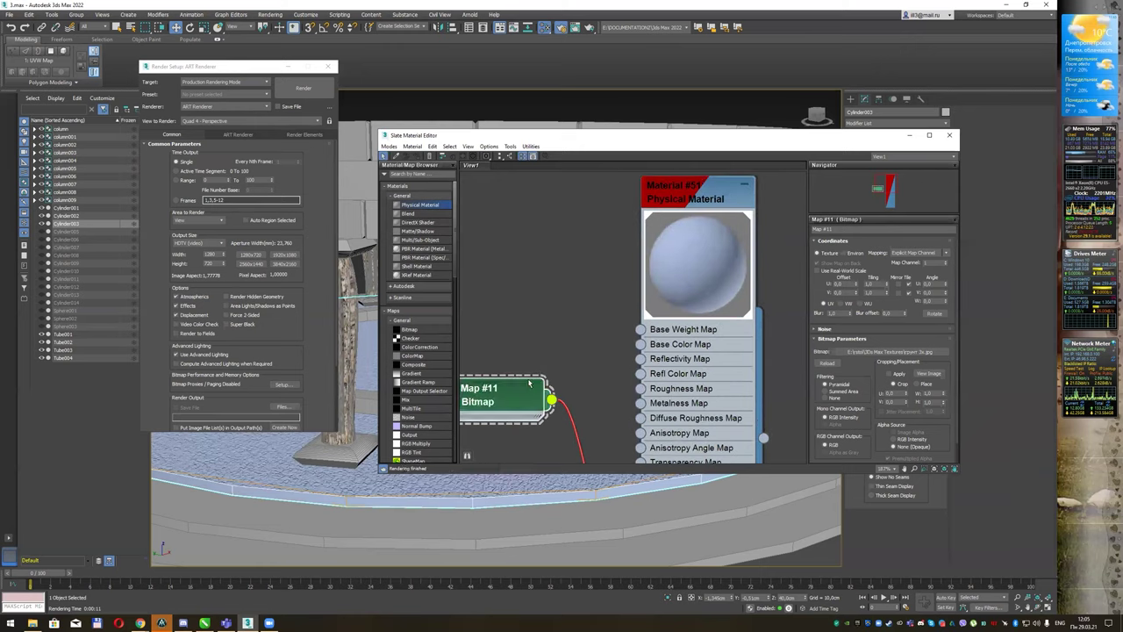
left_click_drag(491, 395, 493, 300)
scroll(704, 243, "up", 1)
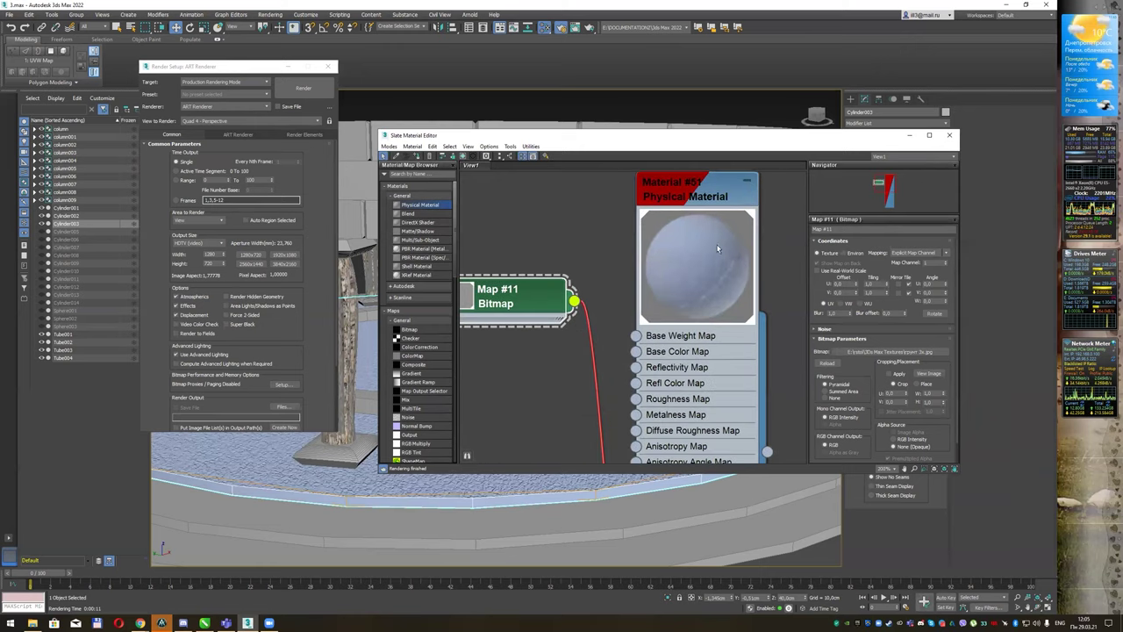
left_click_drag(524, 291, 562, 273)
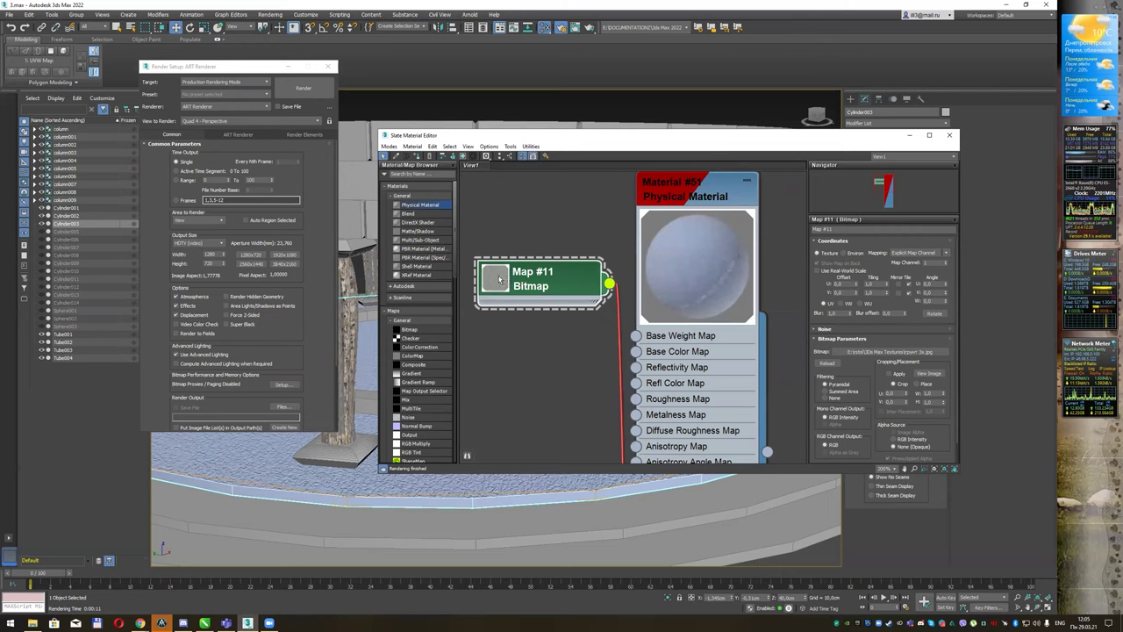
- Expand Map #11 to preview the gravel texture and display Material #51's parameters
double_click(525, 277)
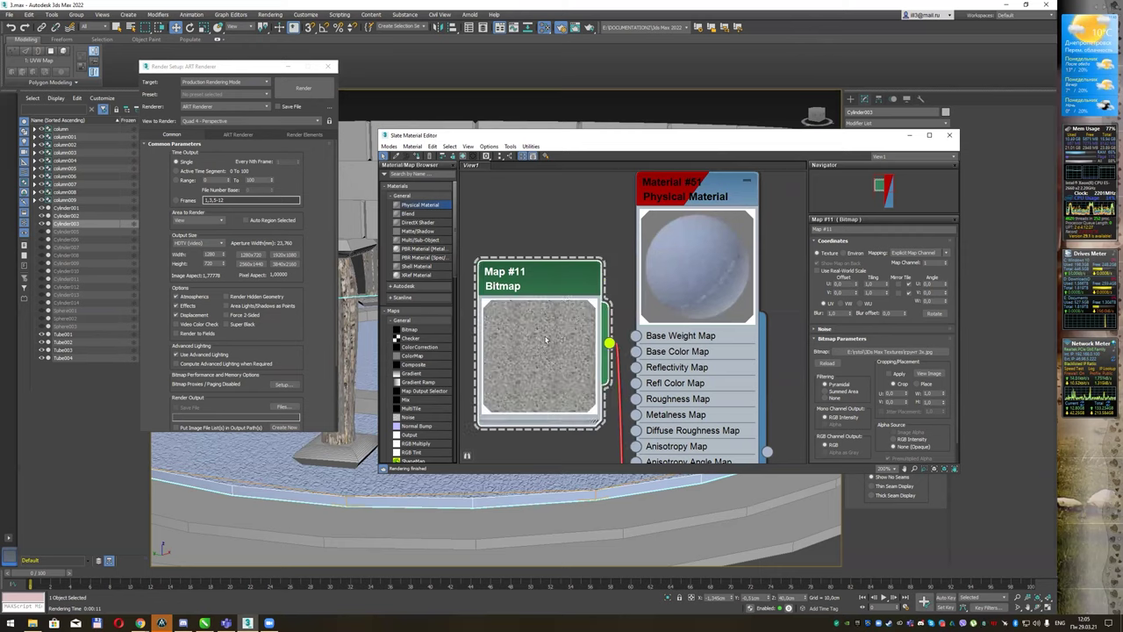
left_click_drag(546, 339, 546, 305)
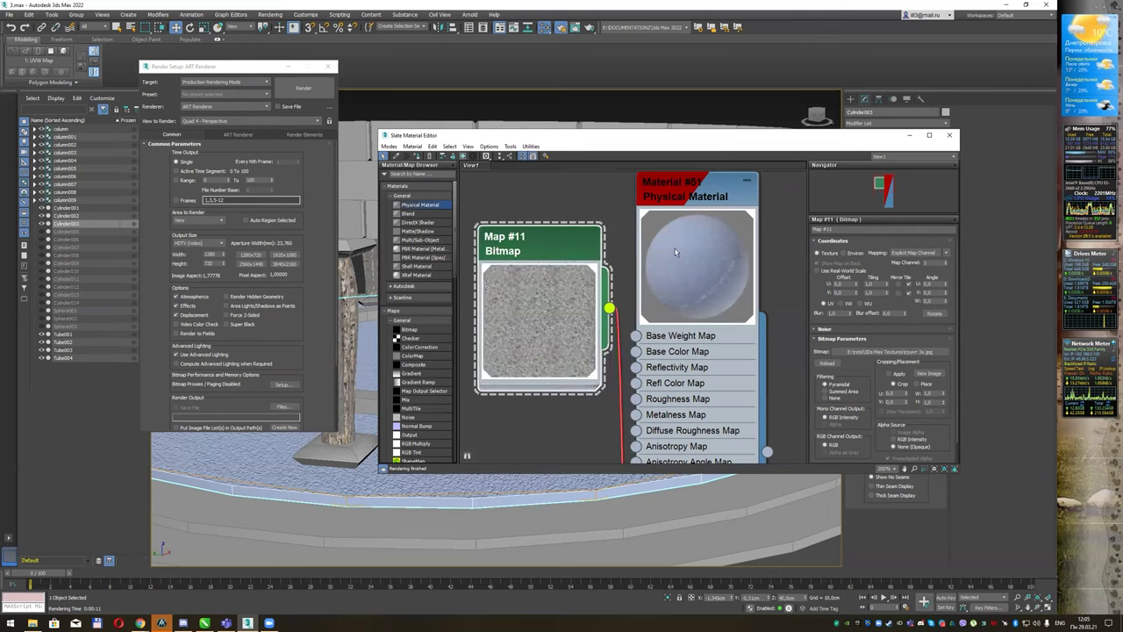
scroll(909, 380, "down", 2)
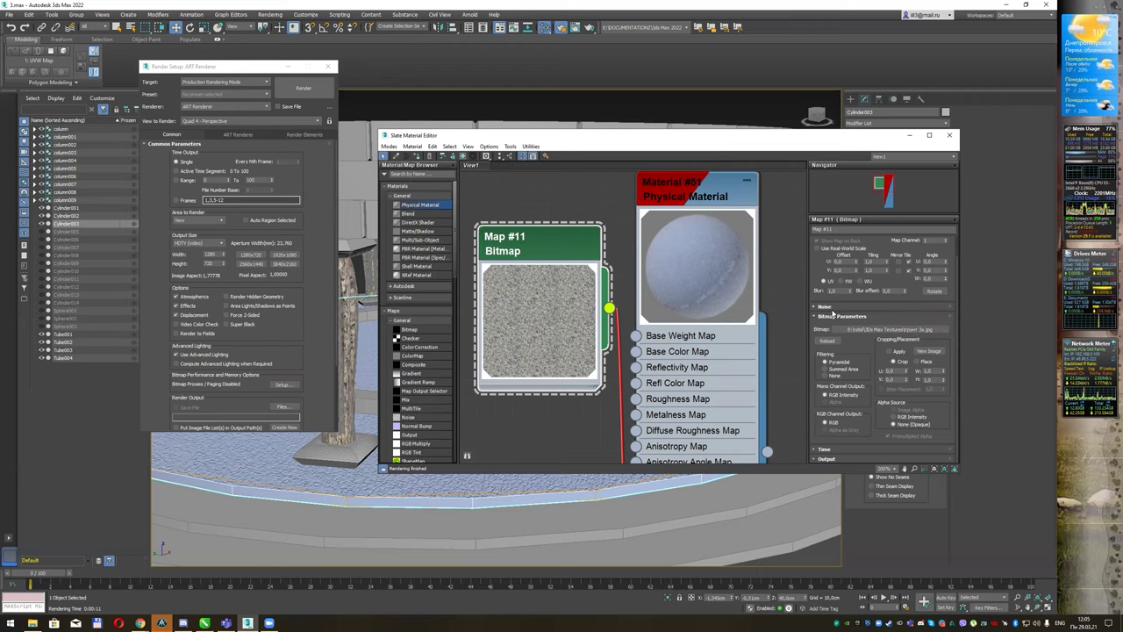
left_click_drag(834, 315, 873, 344)
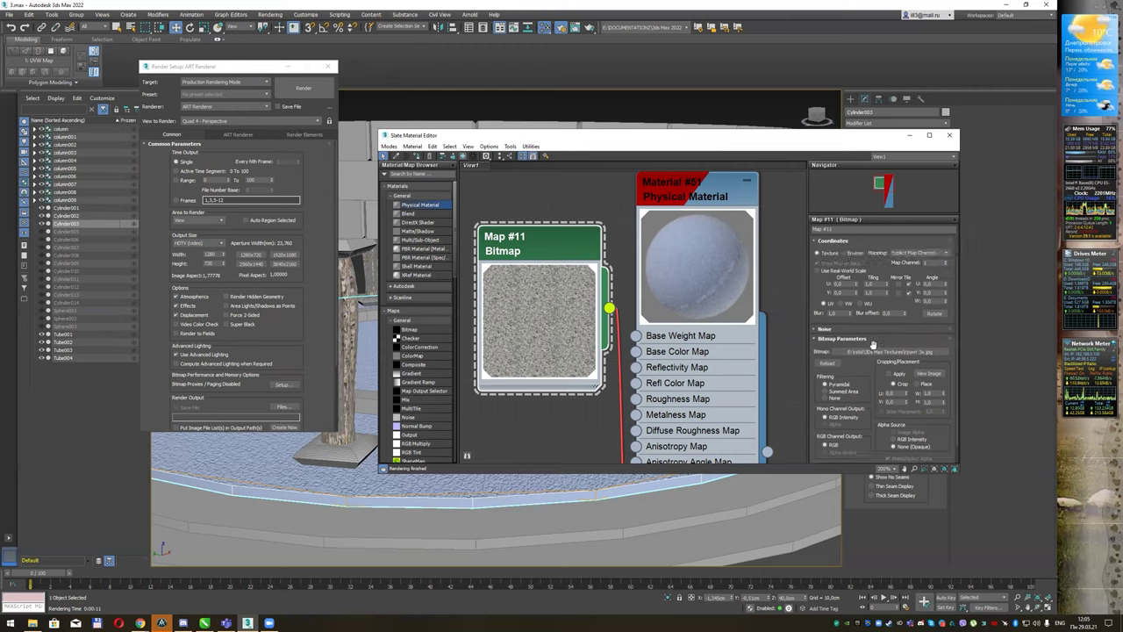
left_click(681, 191)
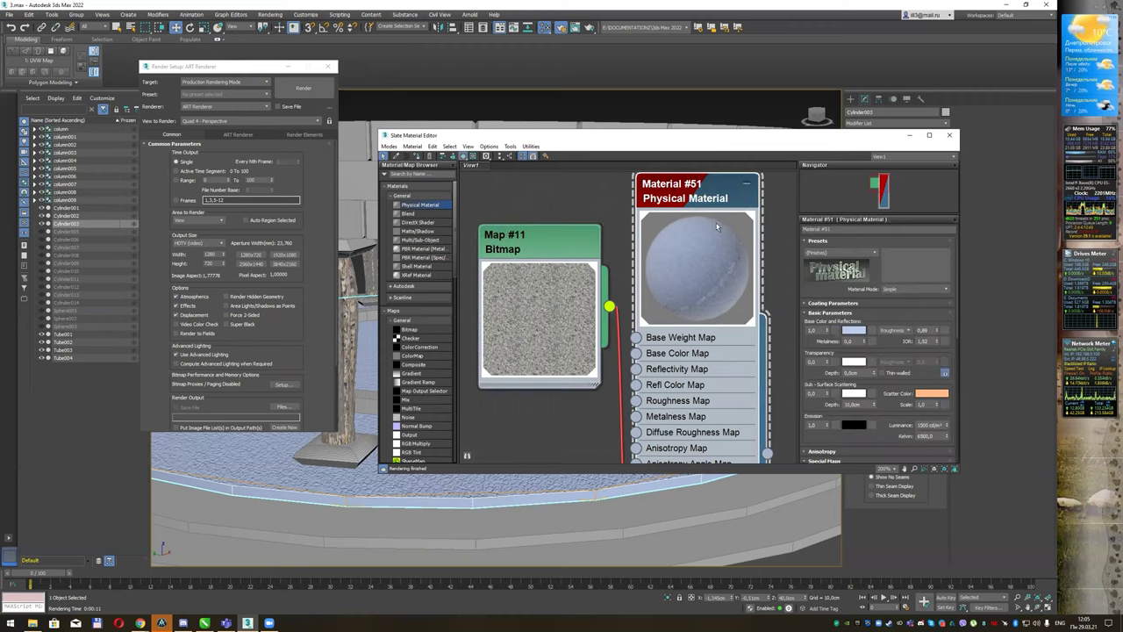
- Raise the Bump Map amount to 10,0 (entered as 1111, clamped), then collapse Special Maps
scroll(881, 418, "down", 3)
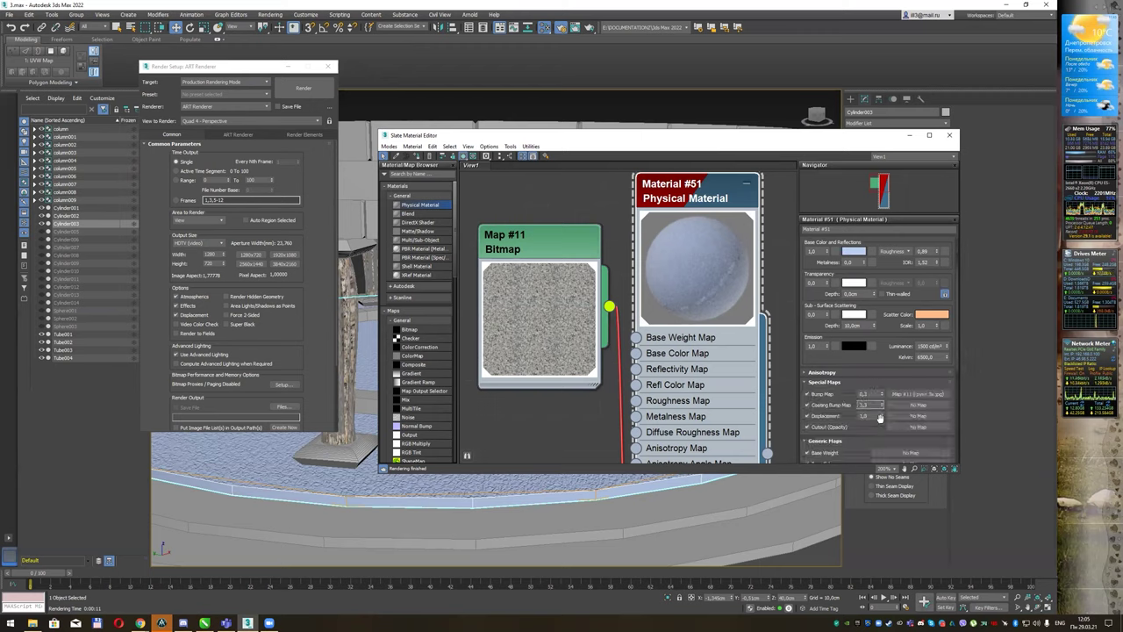
double_click(868, 393)
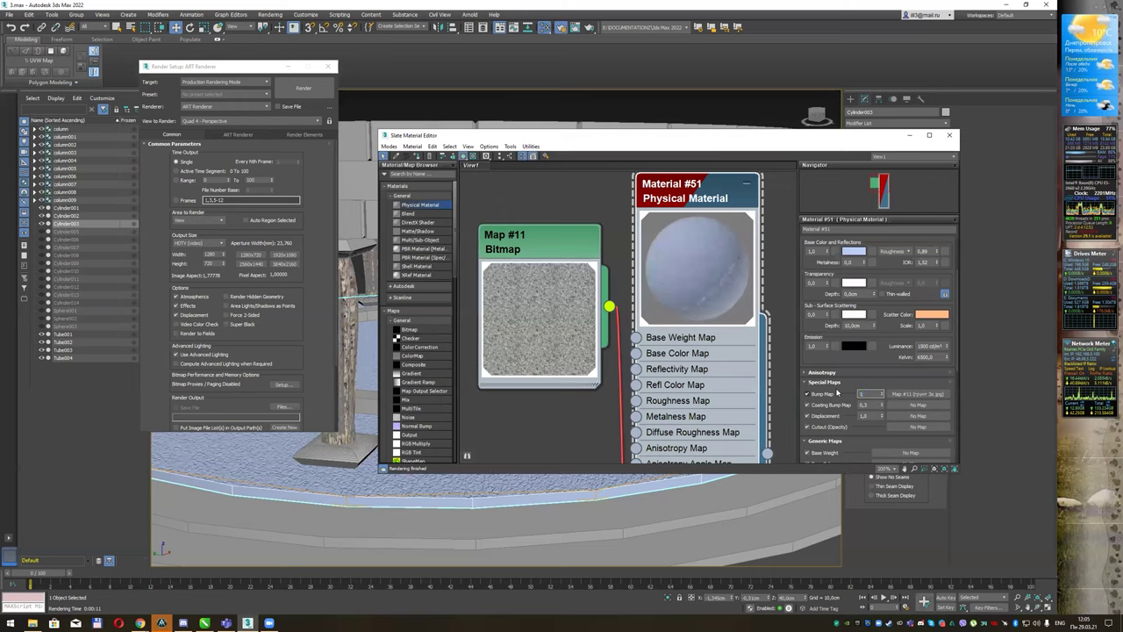
type("1111")
key("Return")
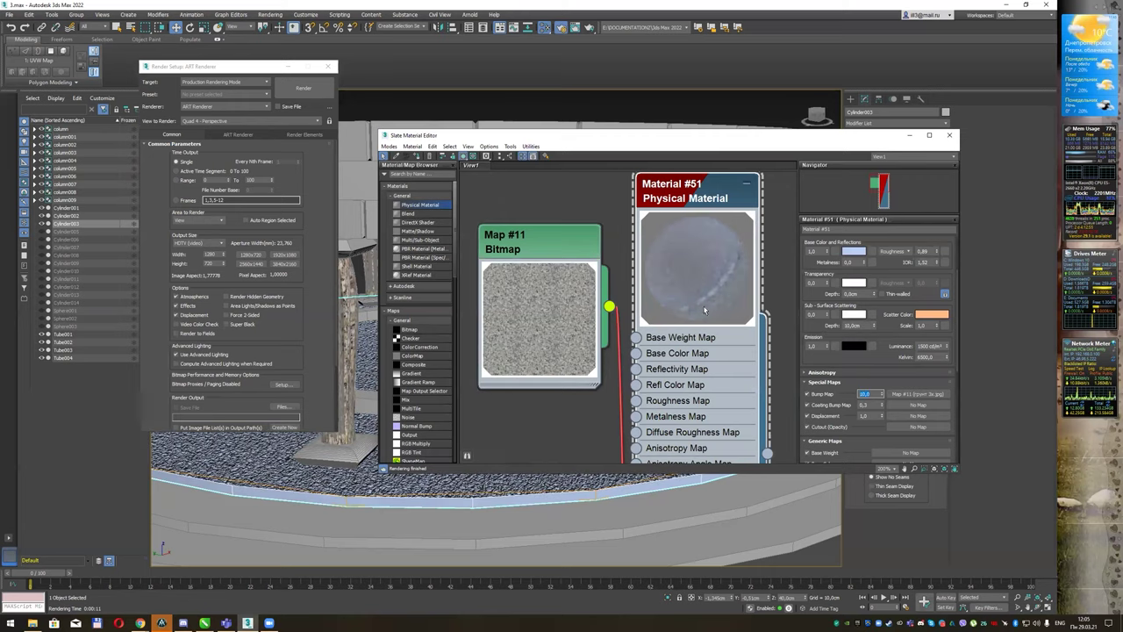
left_click_drag(590, 138, 777, 95)
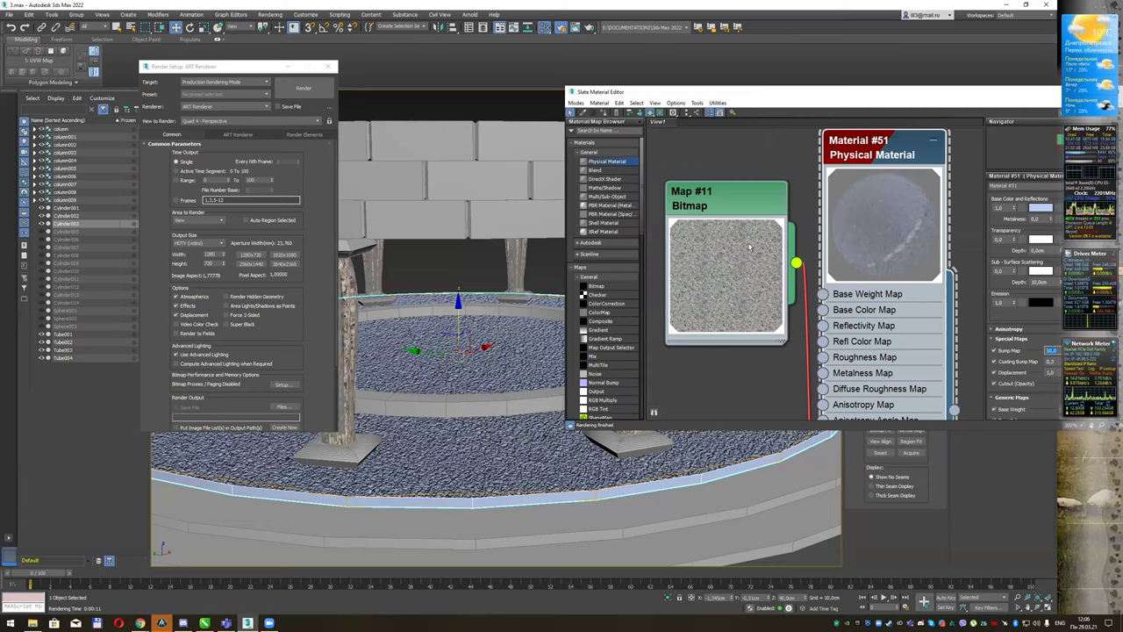
left_click_drag(853, 104, 630, 150)
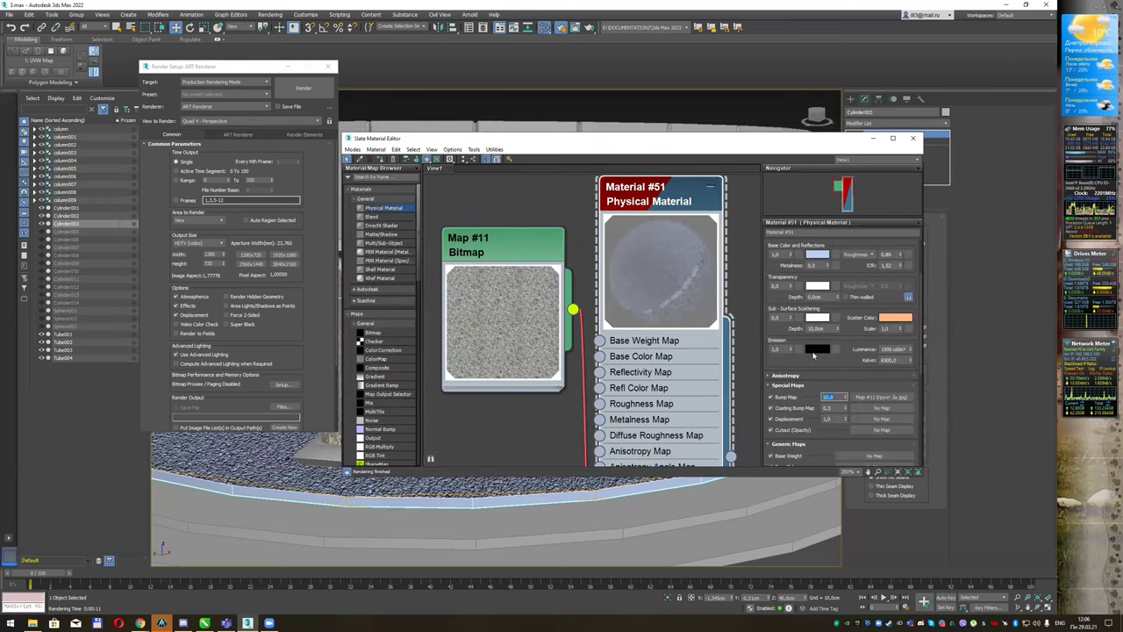
left_click(823, 386)
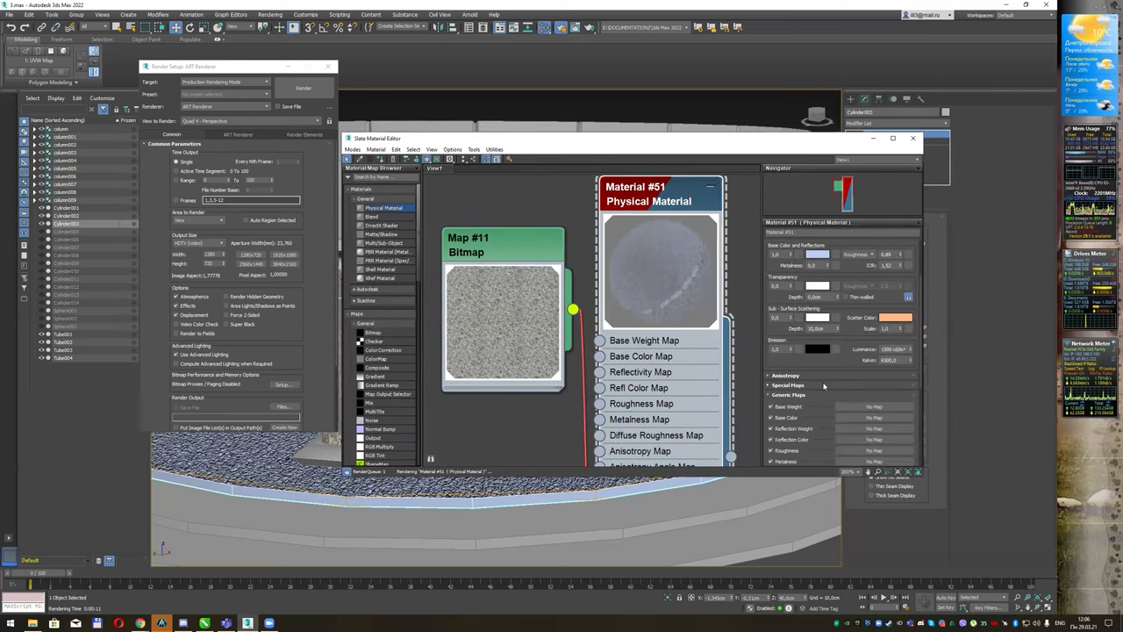
- Start a production render of the gravel floor, cancel it, and shift Map #11 left in Slate
left_click_drag(680, 139, 802, 146)
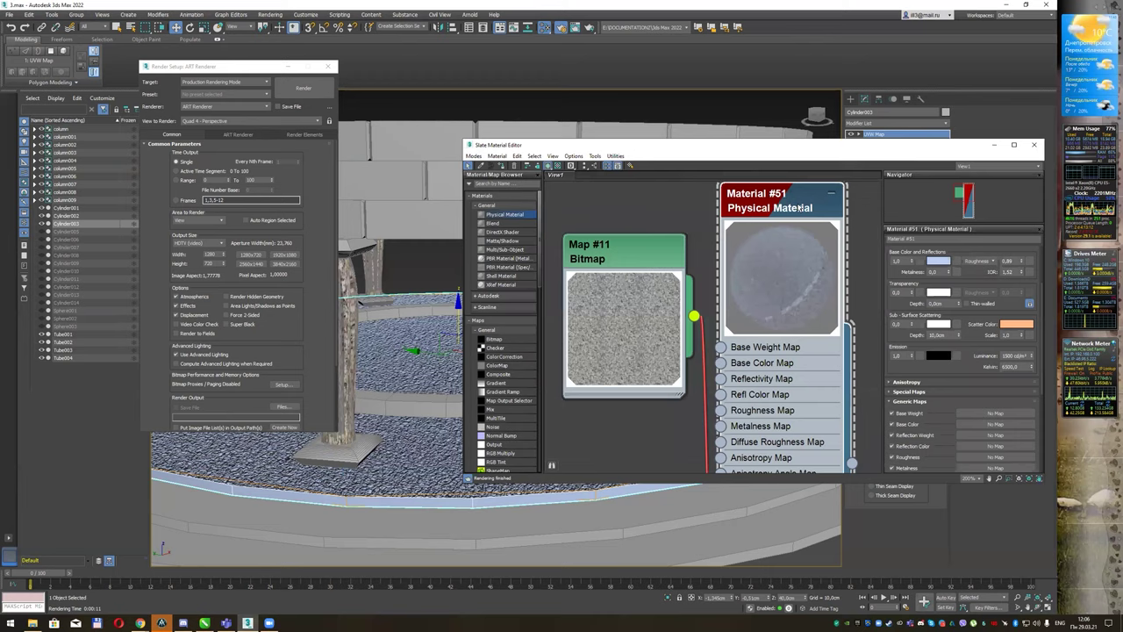
left_click(307, 87)
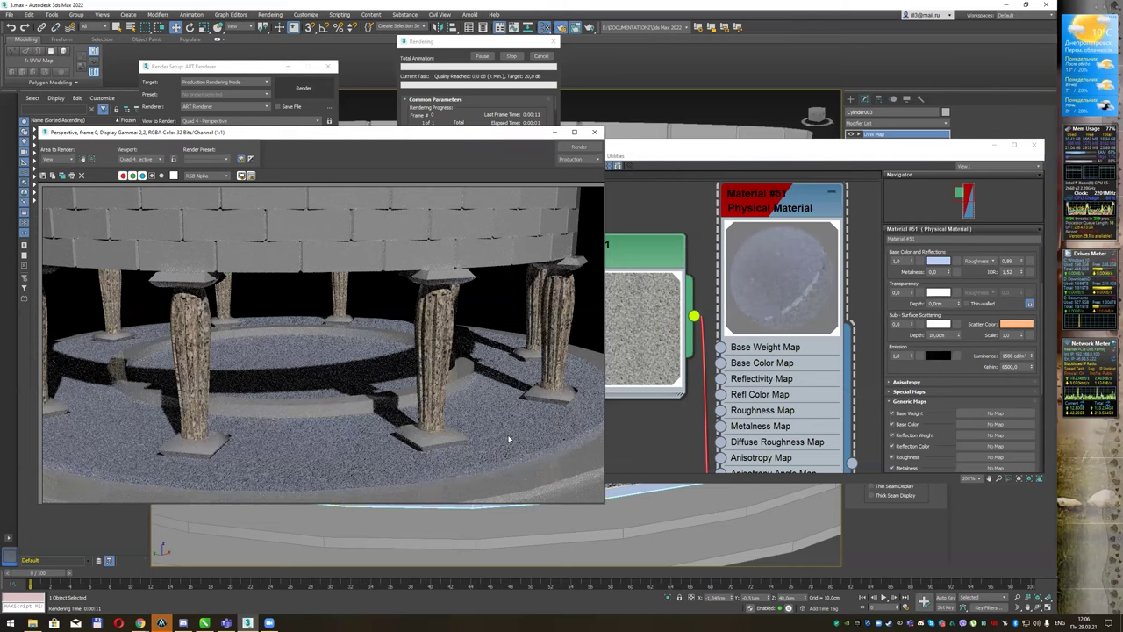
left_click(533, 59)
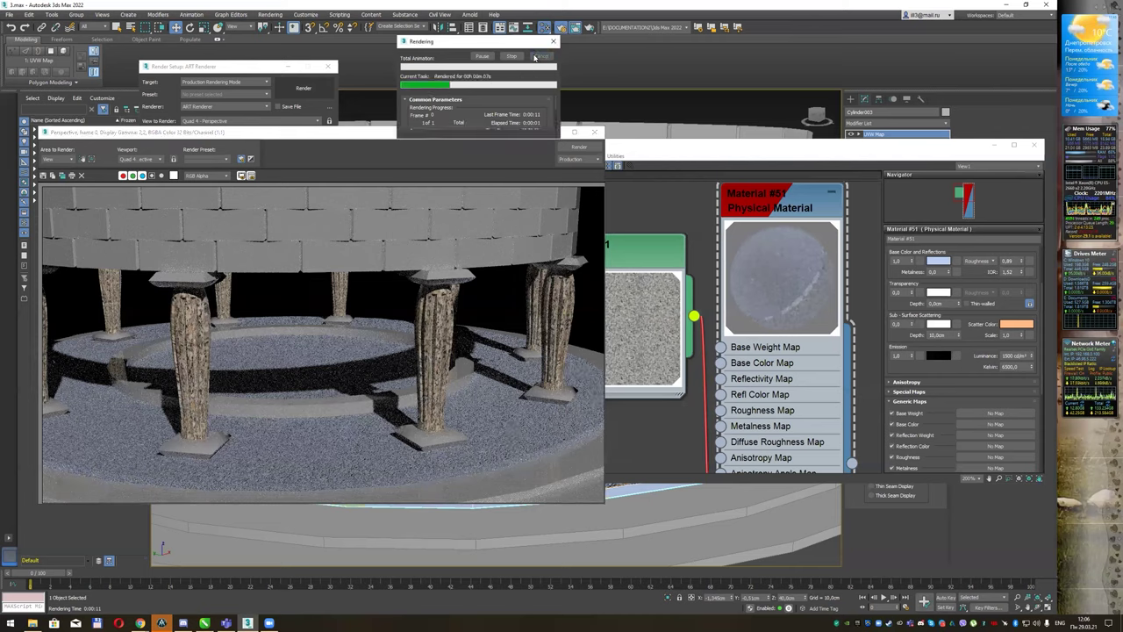
left_click(673, 207)
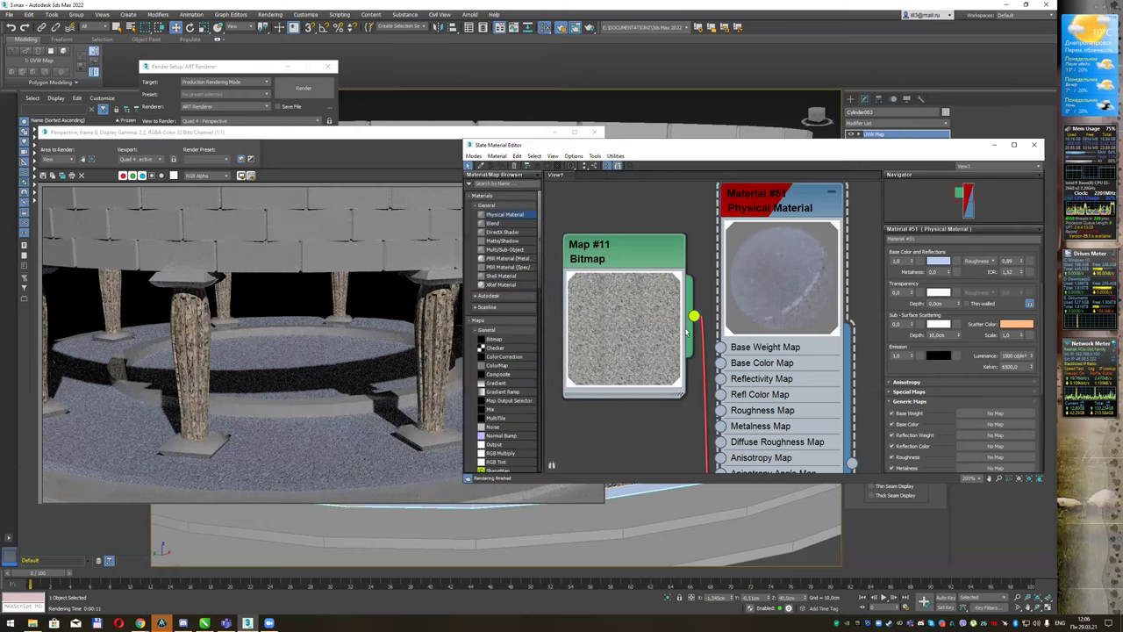
left_click_drag(655, 259, 621, 276)
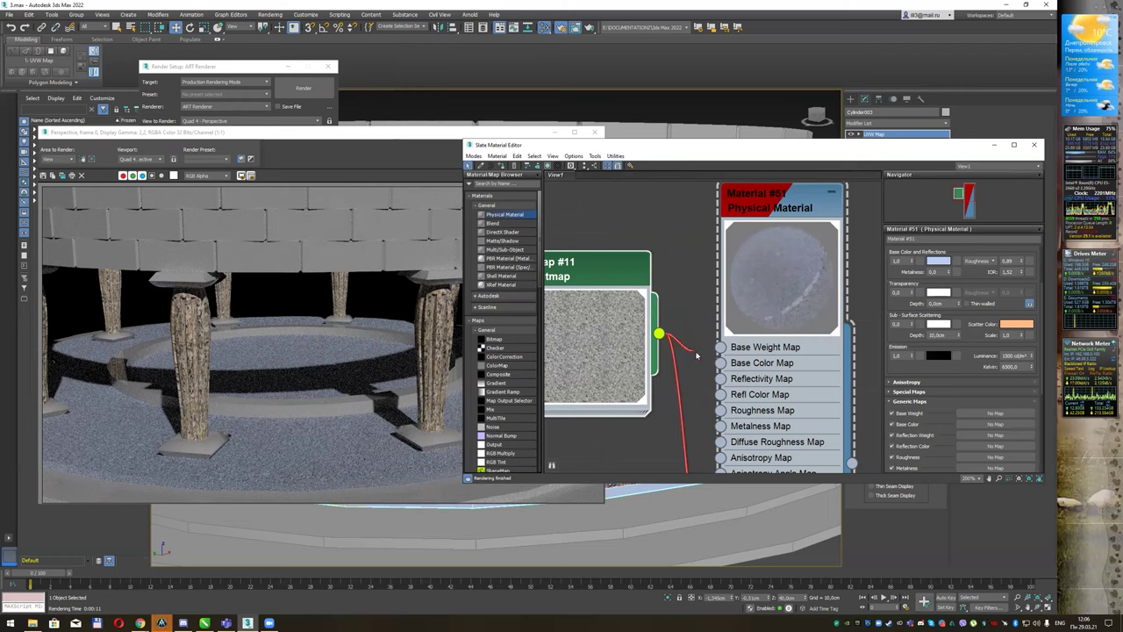
- Connect Map #11 to Material #51's Base Color Map and re-render the colonnade
left_click_drag(720, 367, 720, 368)
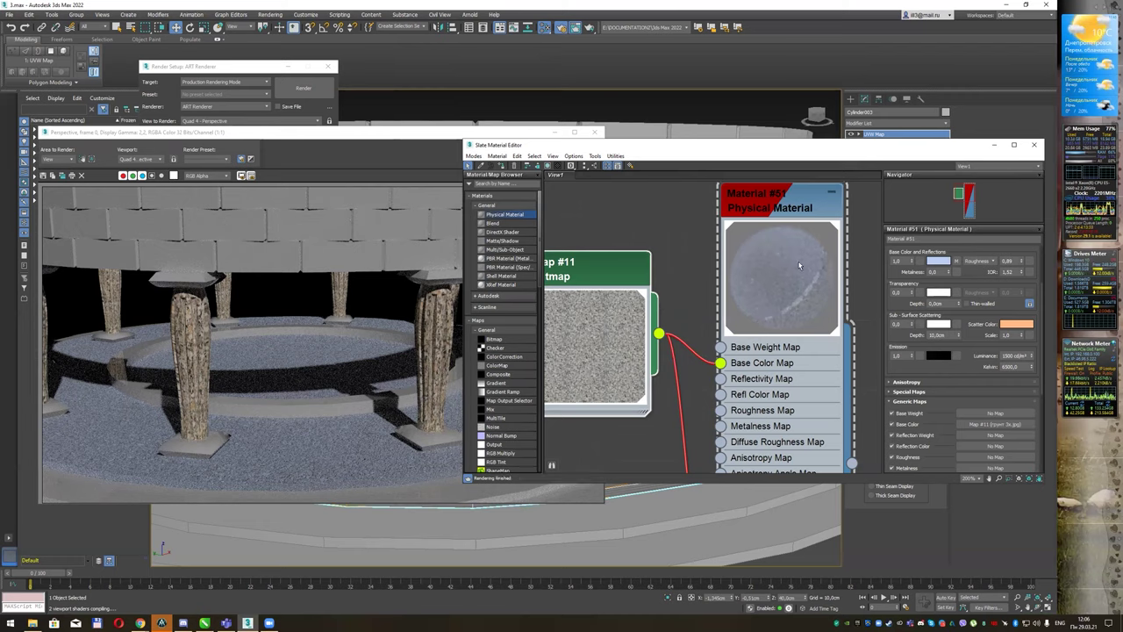
left_click_drag(604, 278, 622, 278)
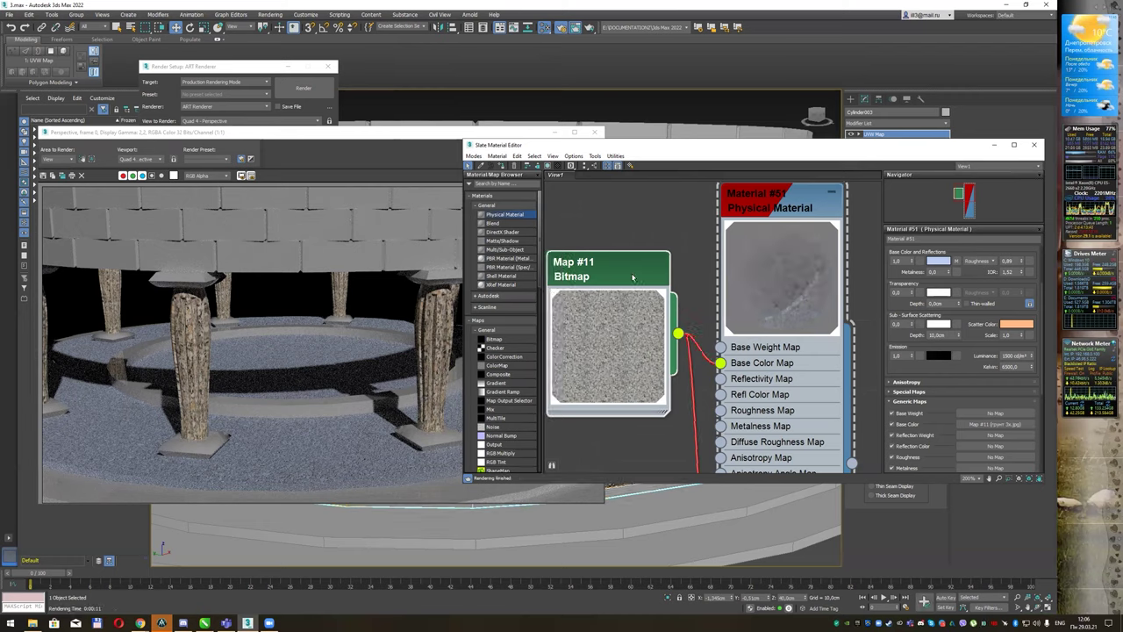
left_click(402, 140)
left_click(575, 147)
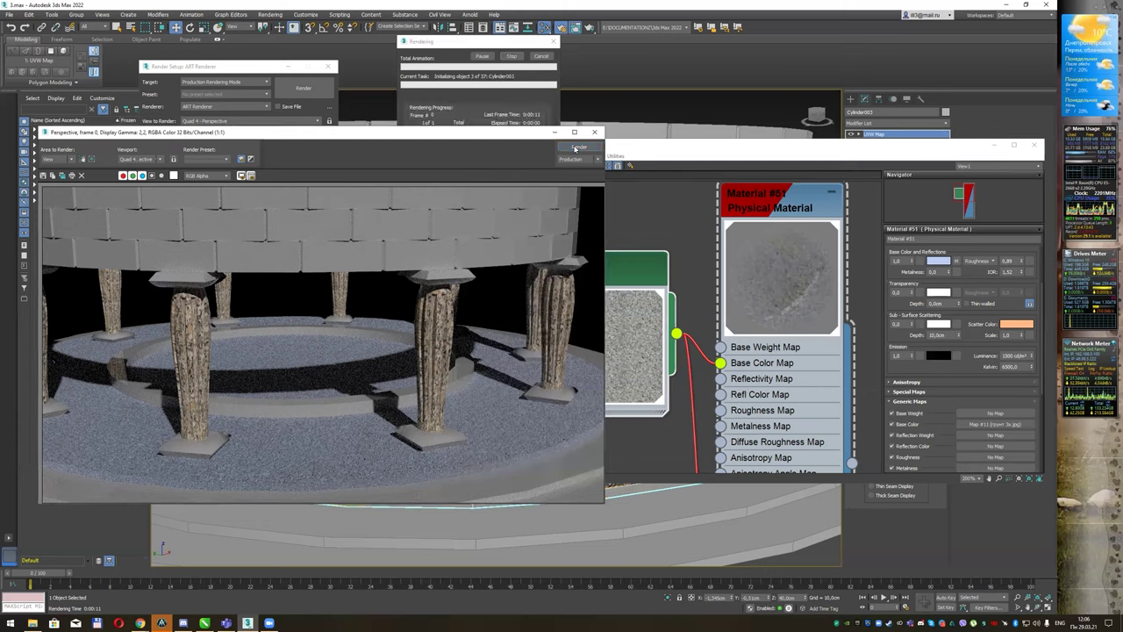